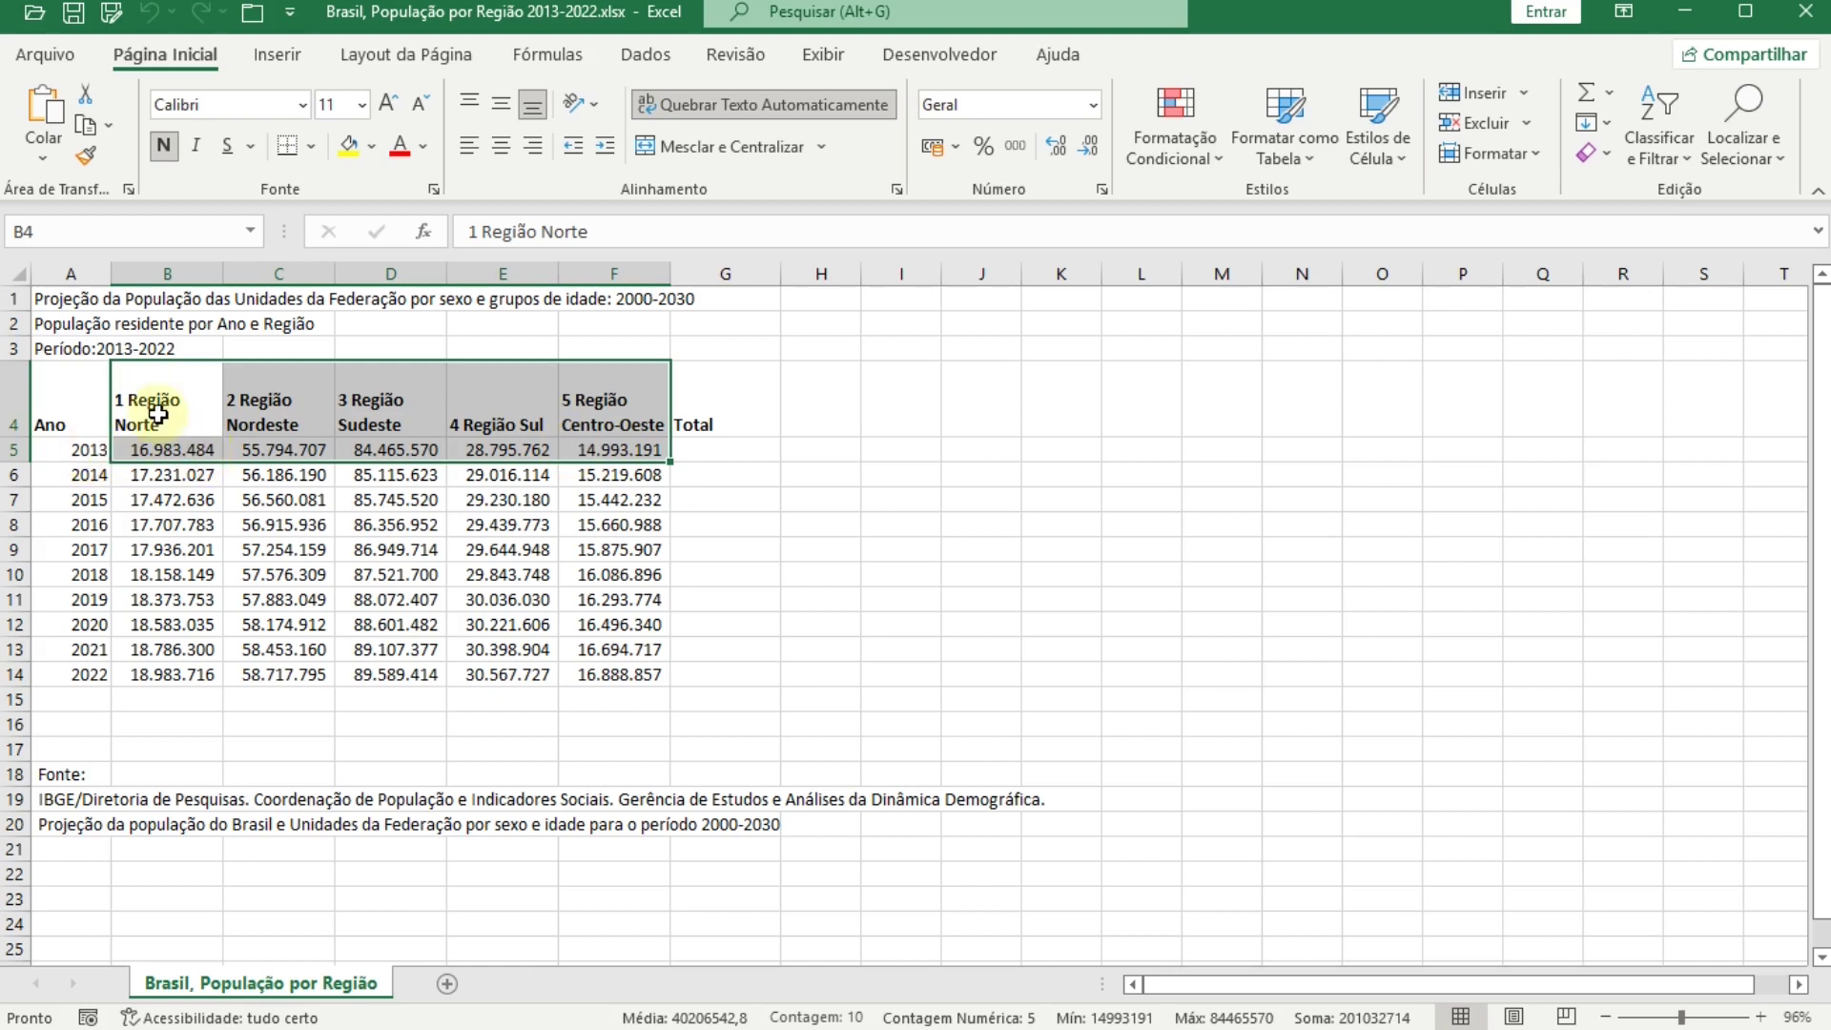
pyautogui.moveTo(187, 412); pyautogui.dragTo(600, 474)
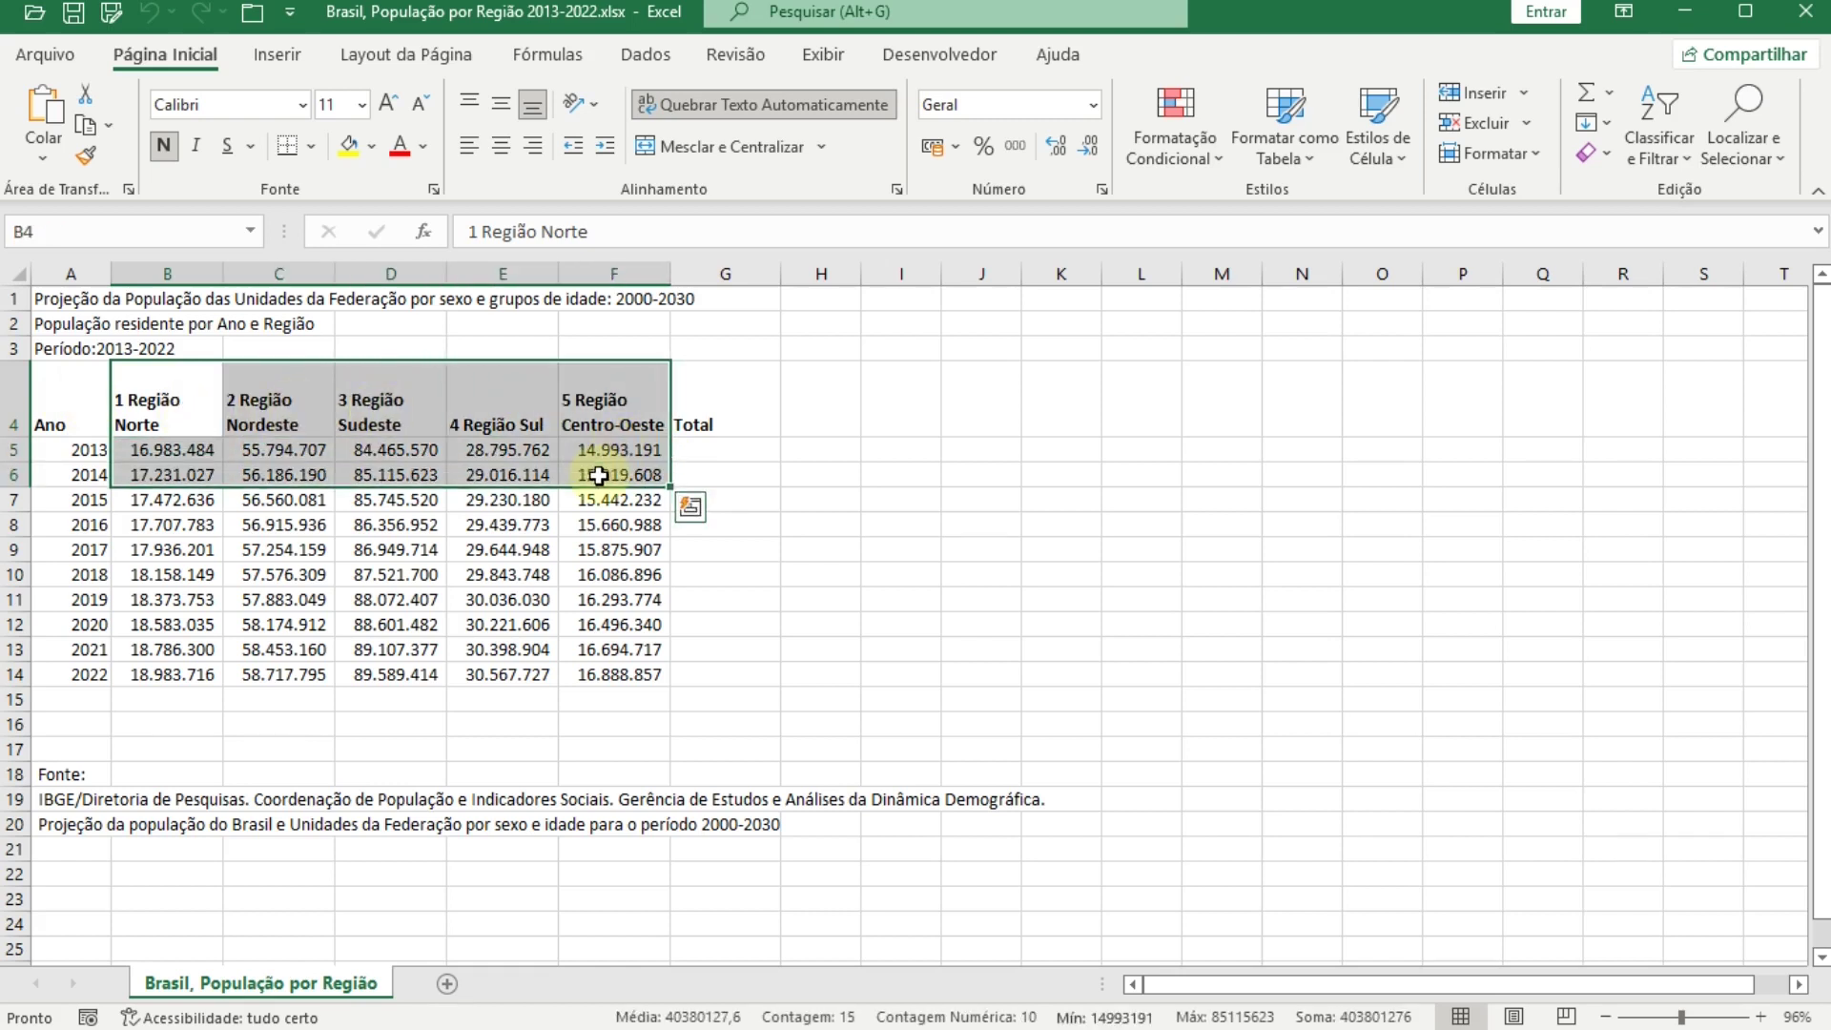
pyautogui.click(64, 400)
pyautogui.moveTo(64, 391); pyautogui.dragTo(148, 672)
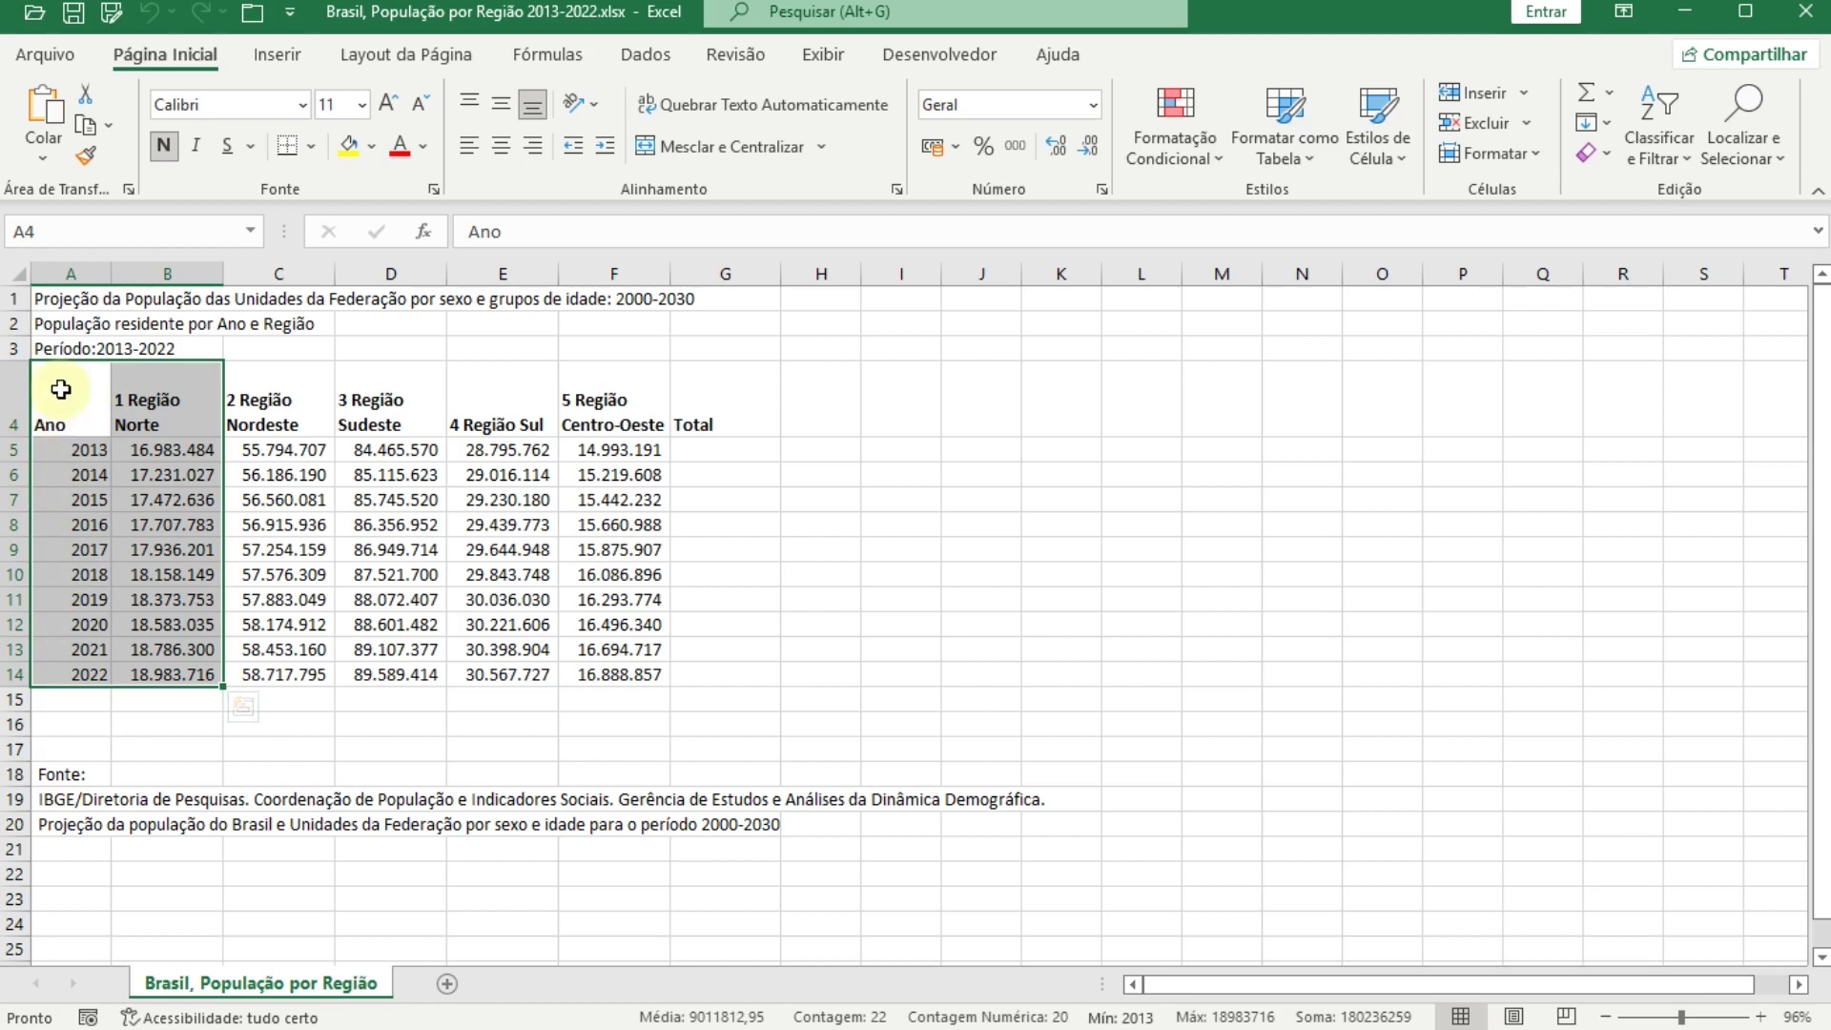
pyautogui.hotkey('shift', 'Left')
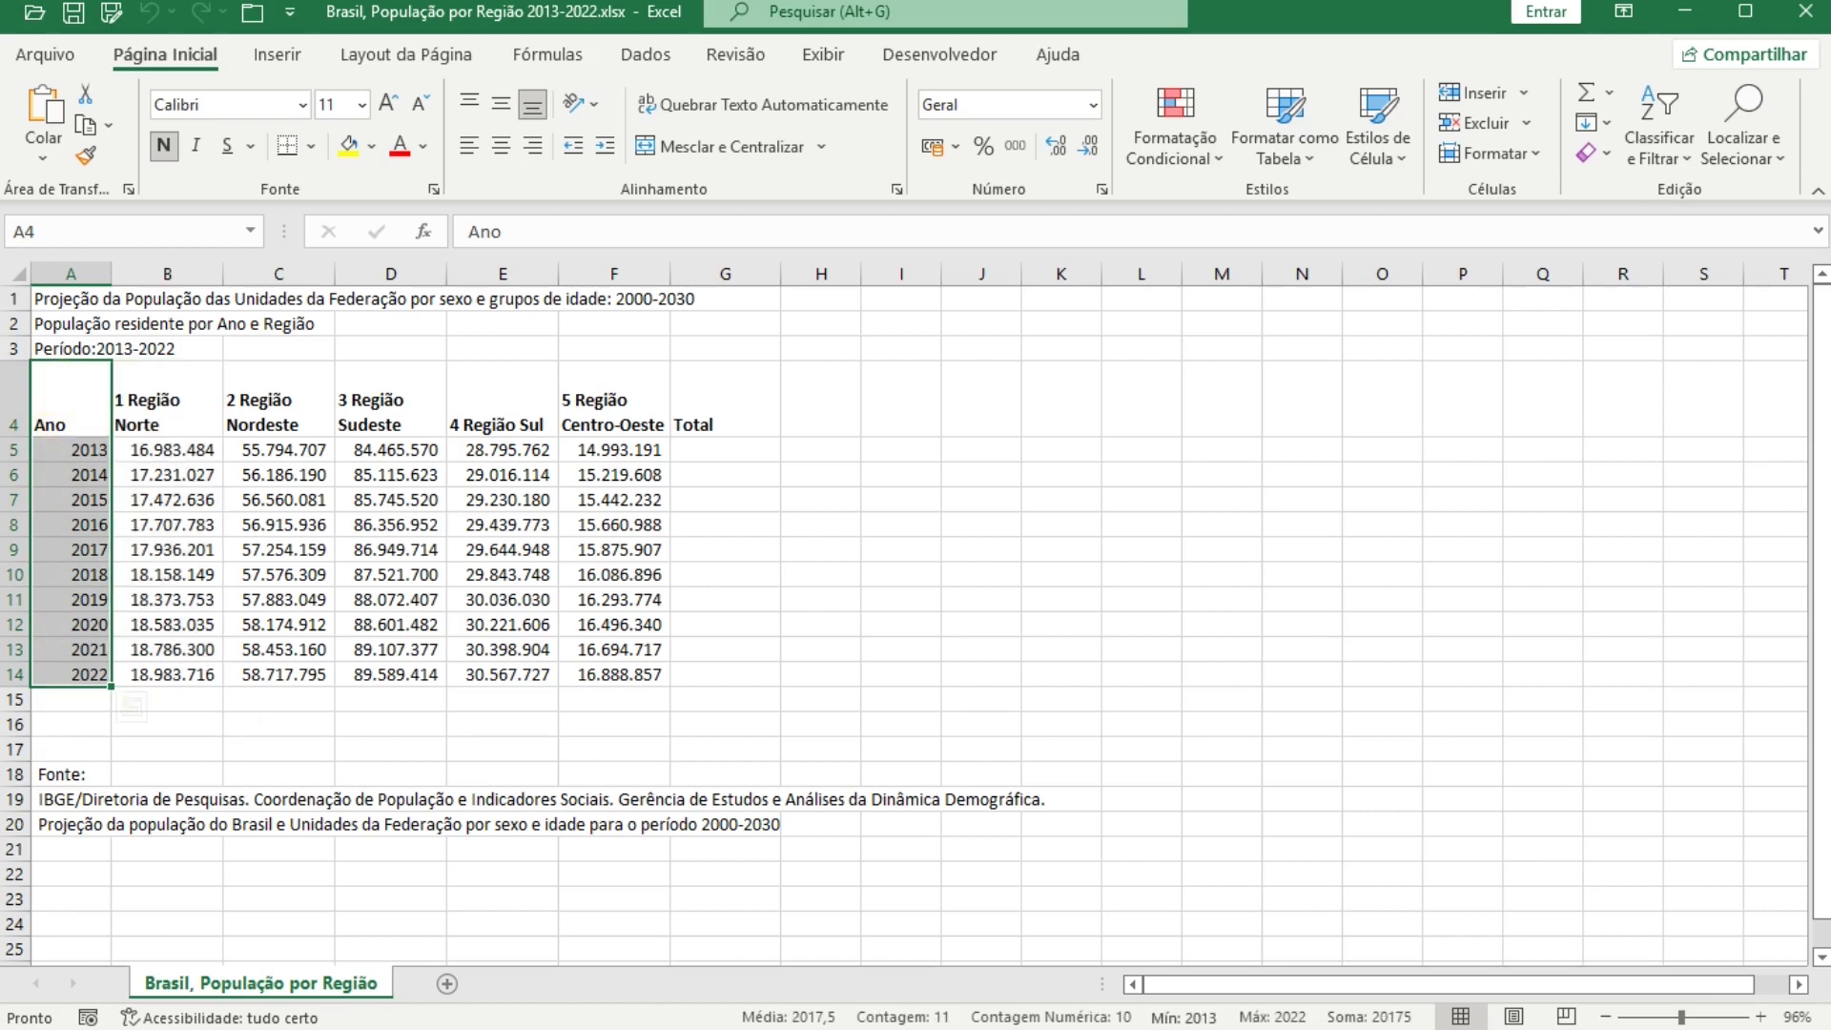
pyautogui.click(196, 402)
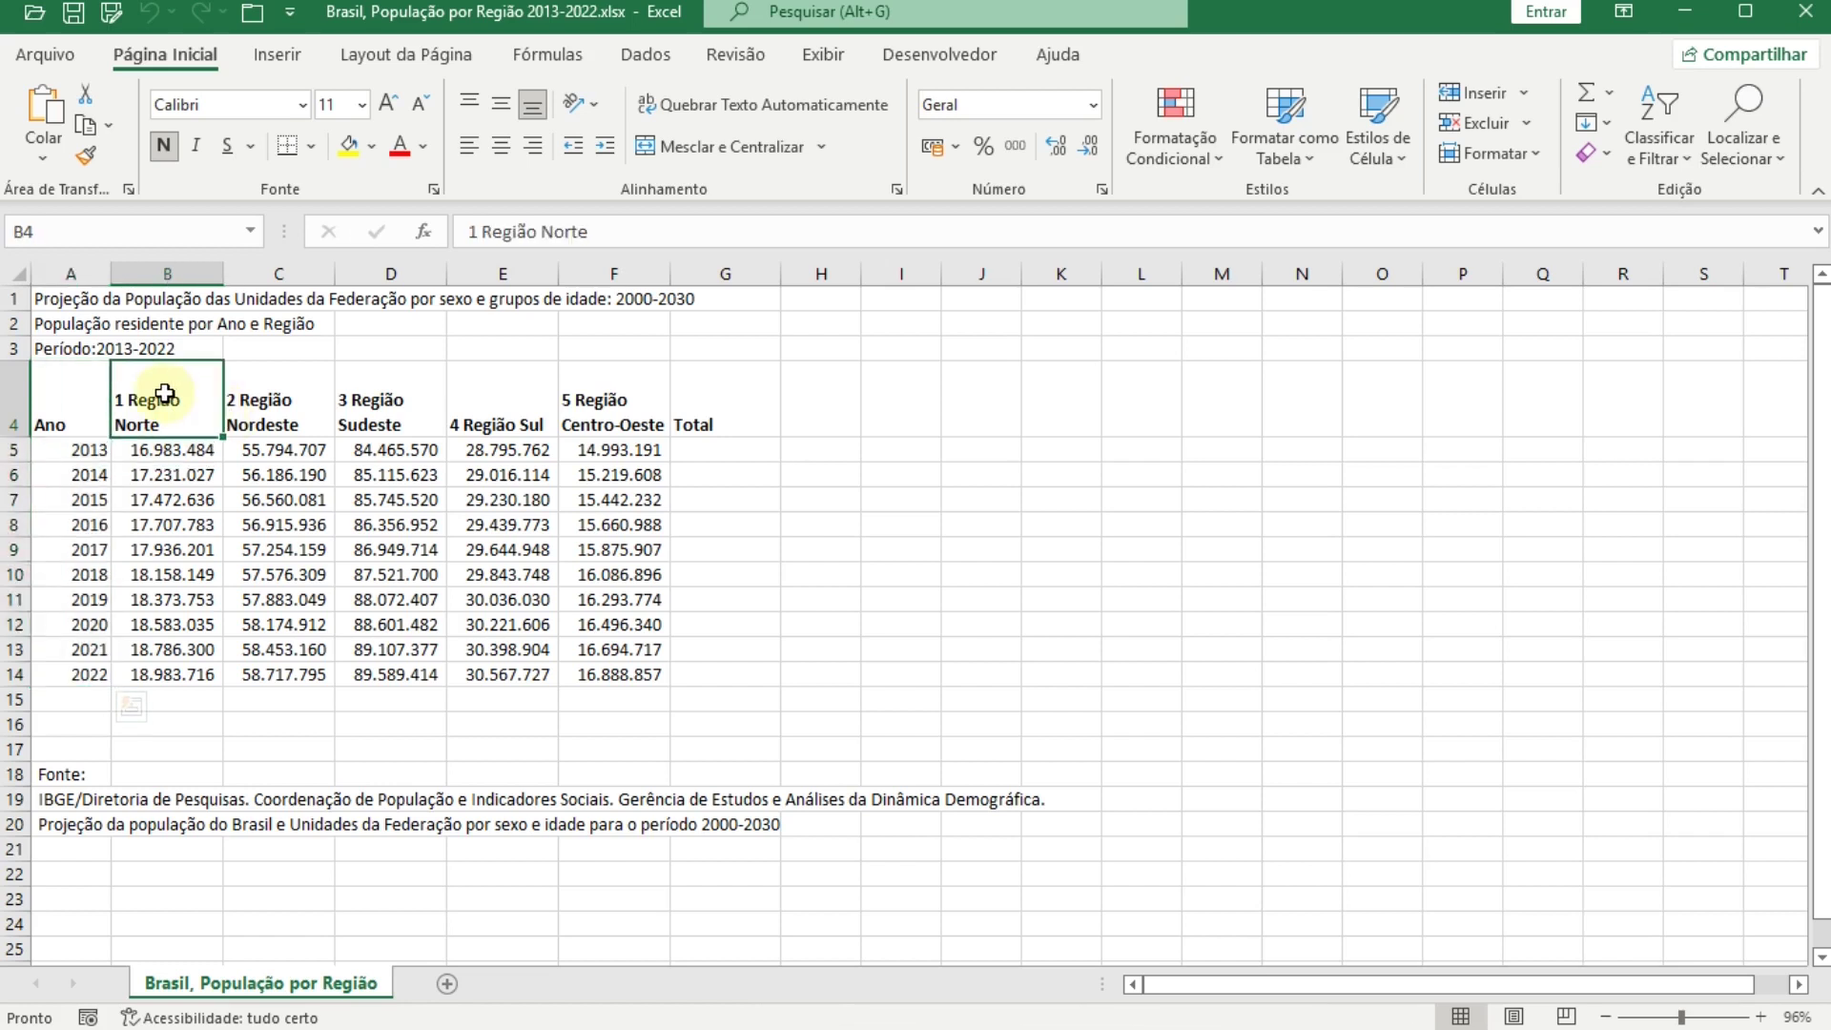
# Step: Insert a 2-D pie chart from the region headers and 2013 values (B4:F5), placing it slightly enlarged beside the table
pyautogui.moveTo(219, 402); pyautogui.dragTo(589, 450)
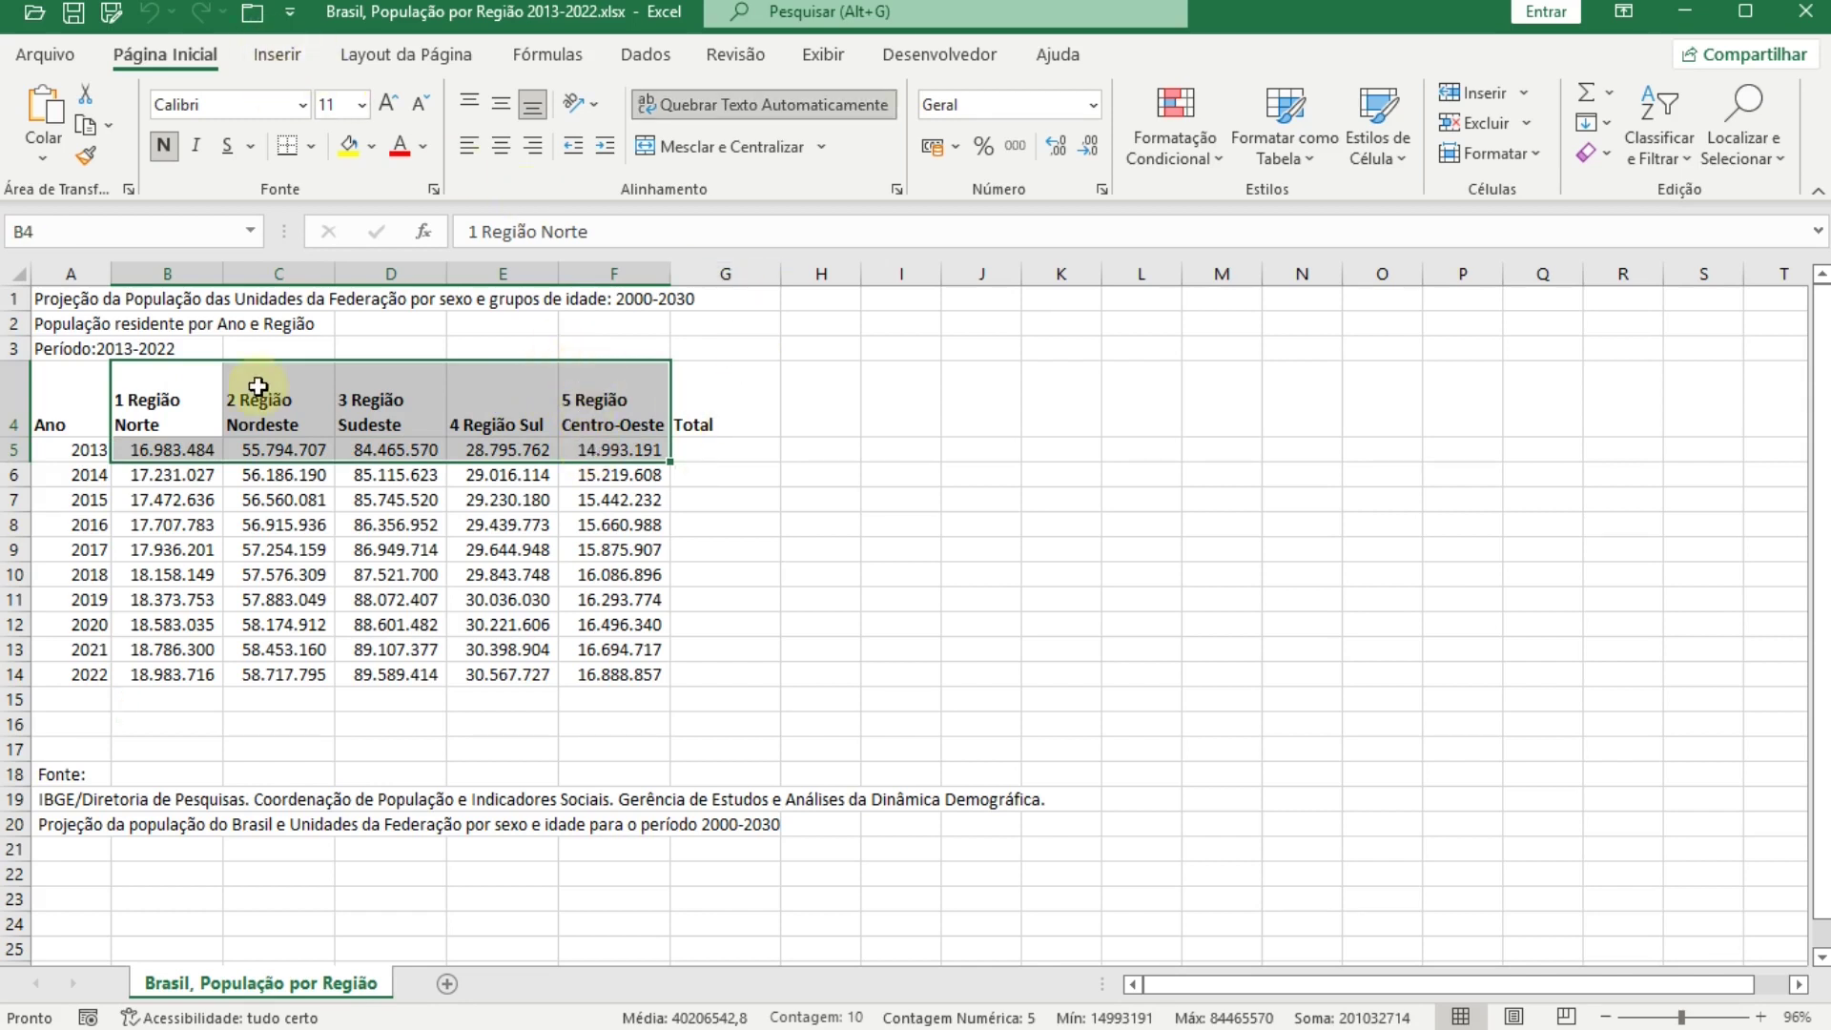
pyautogui.click(278, 57)
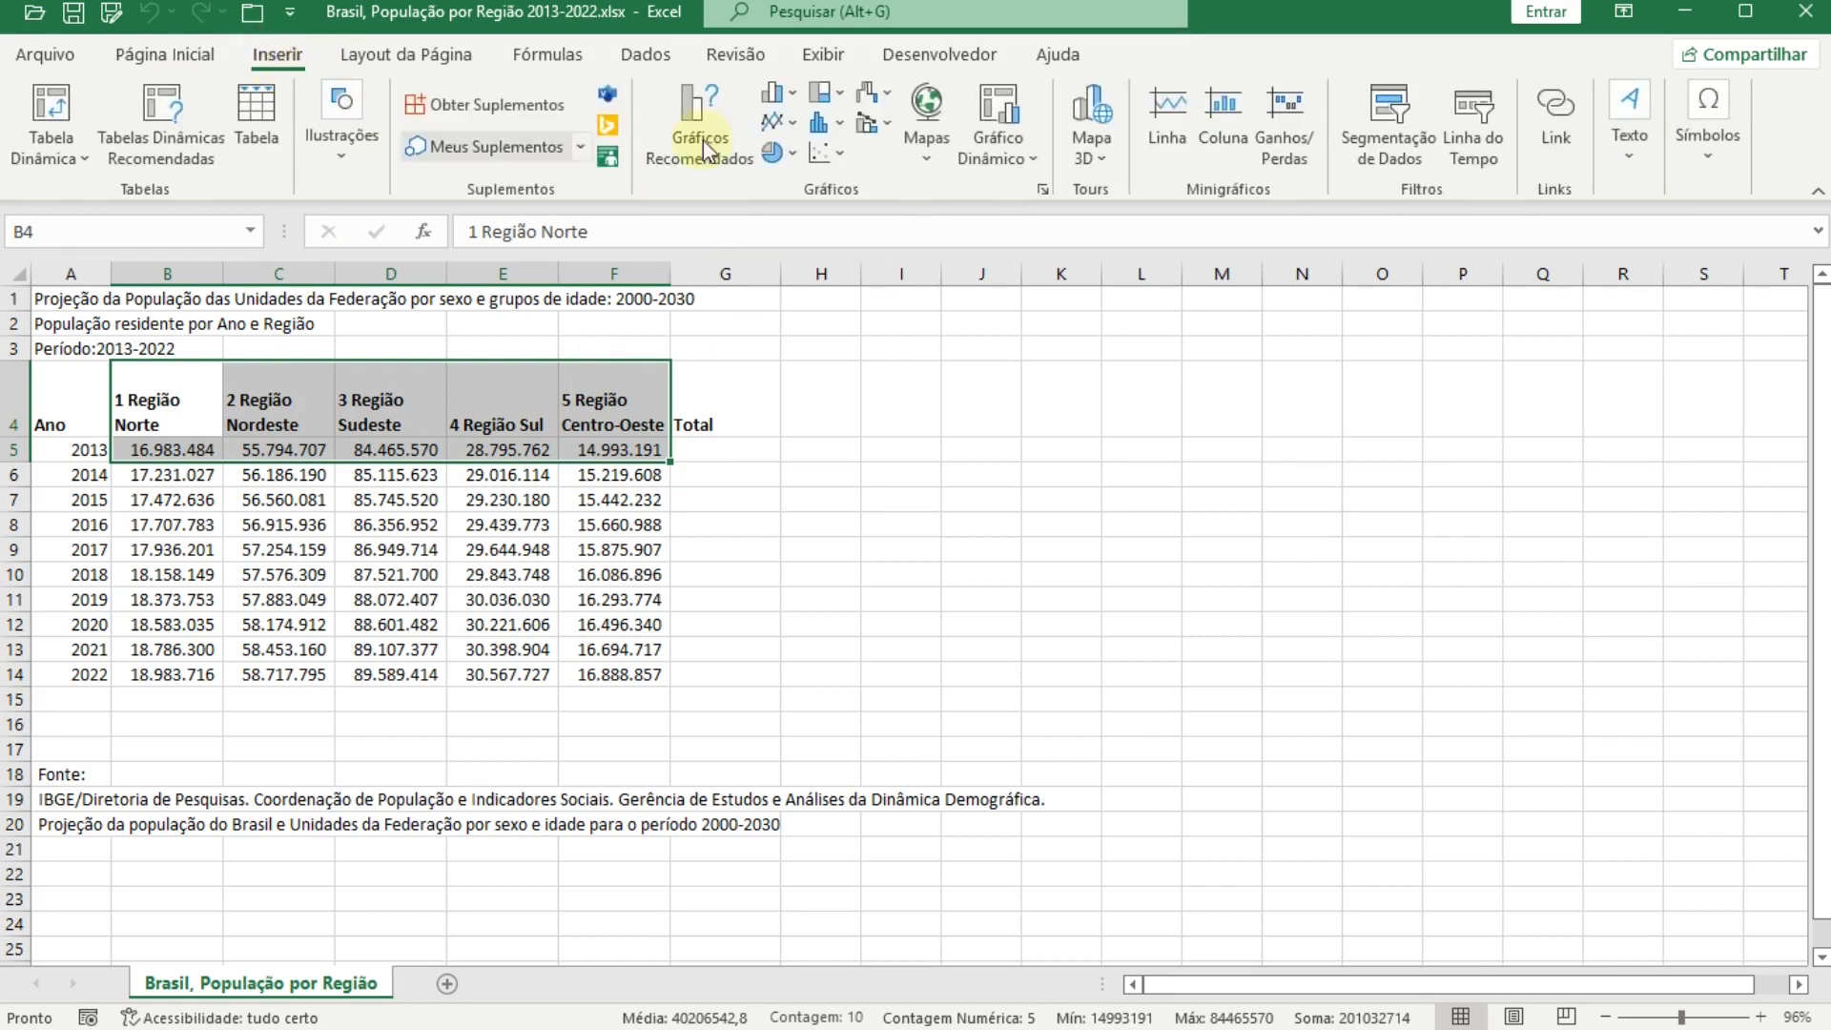
pyautogui.click(793, 160)
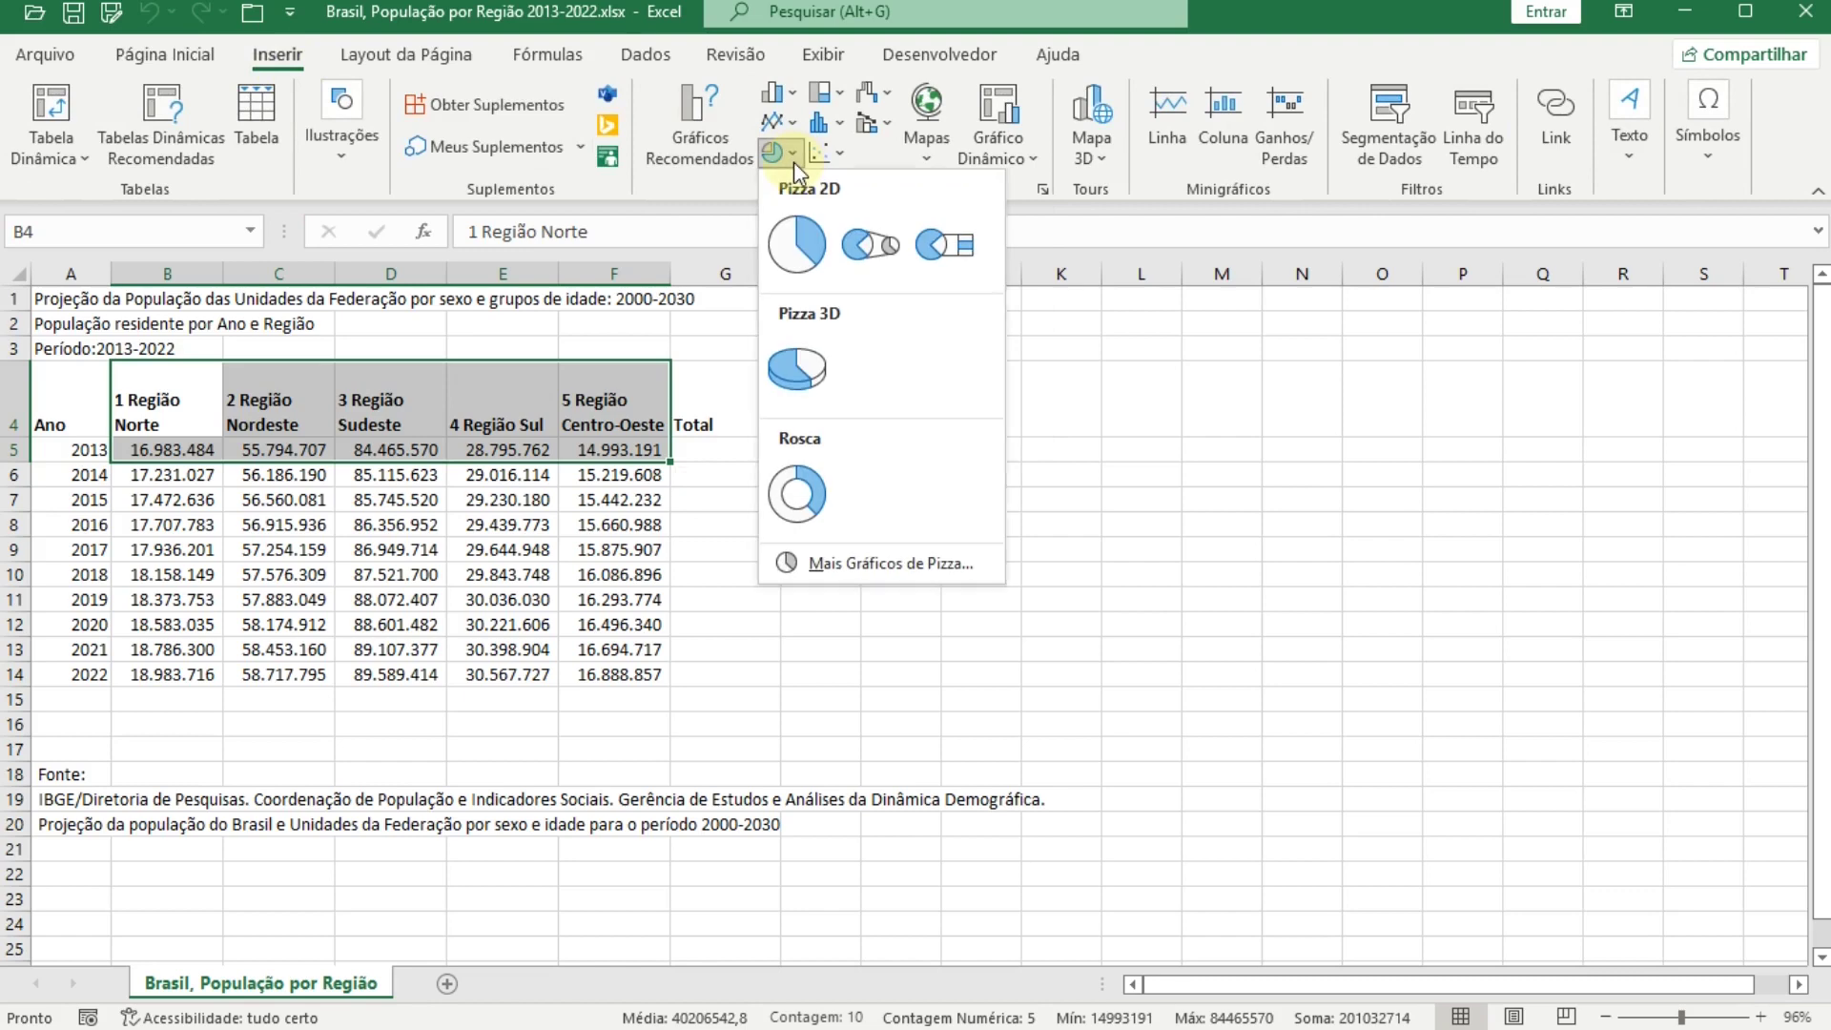
pyautogui.click(796, 239)
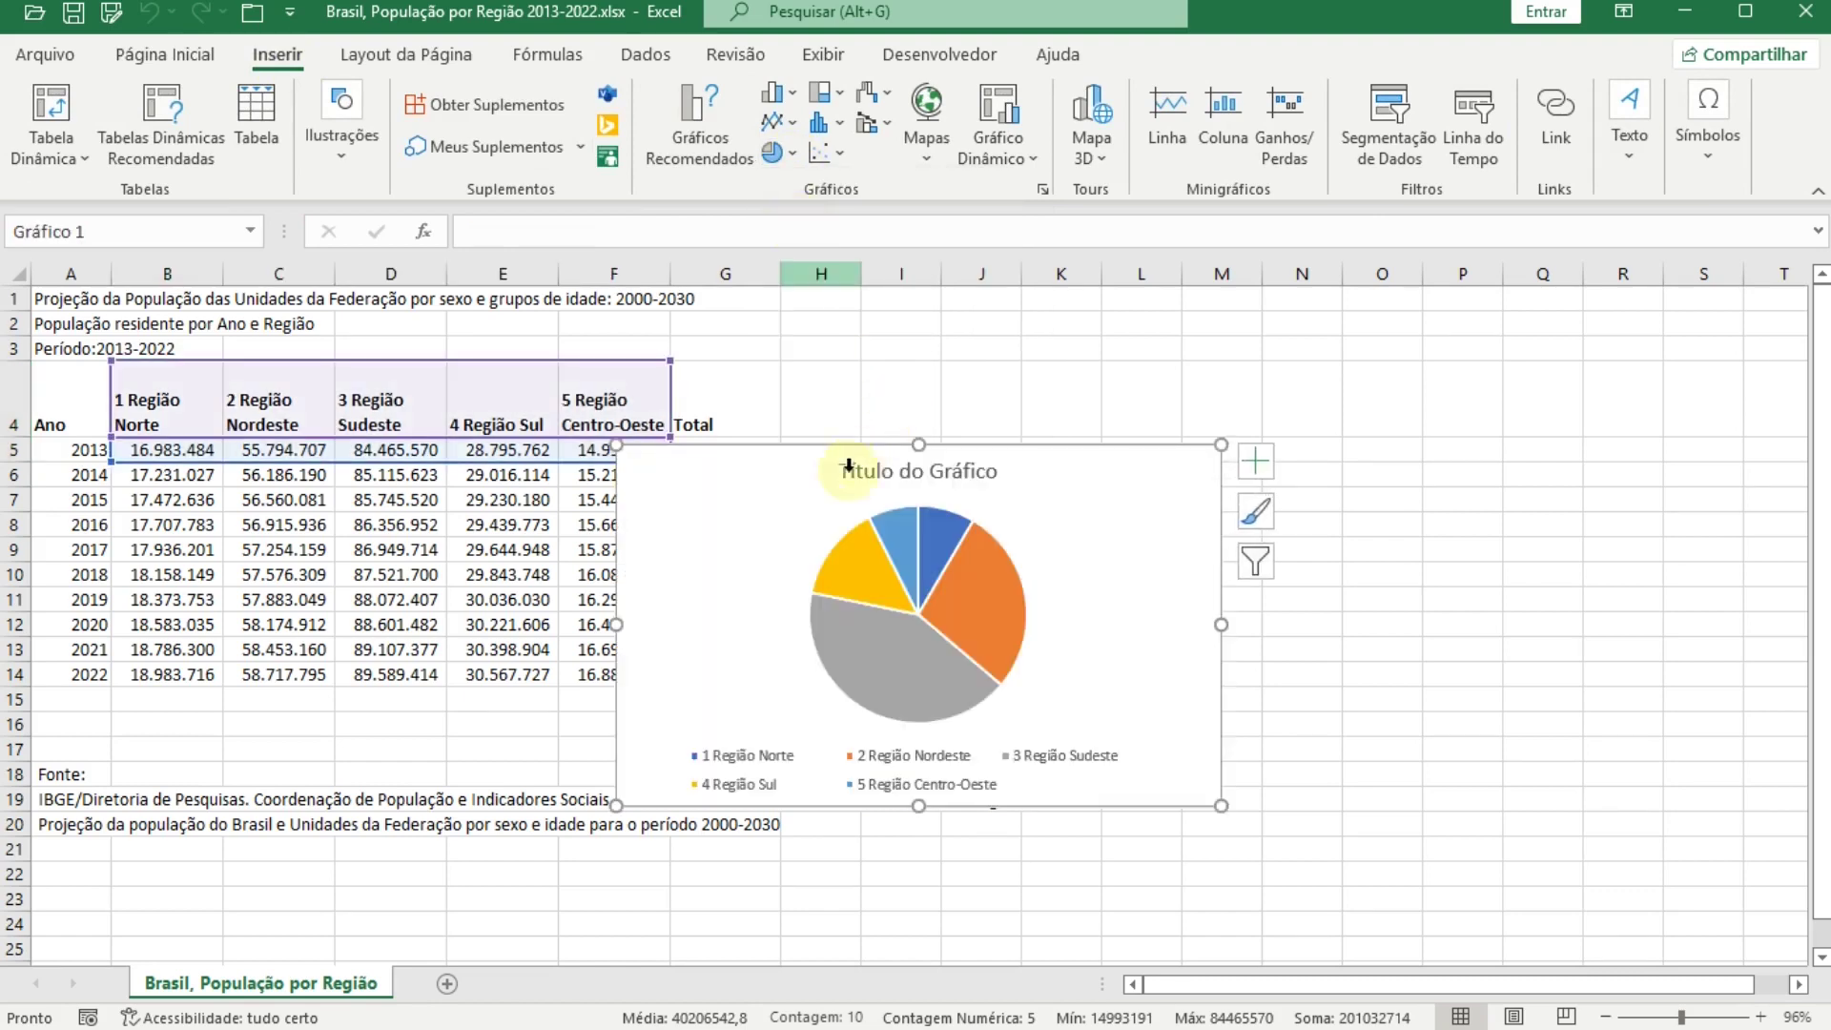
pyautogui.moveTo(795, 496); pyautogui.dragTo(932, 366)
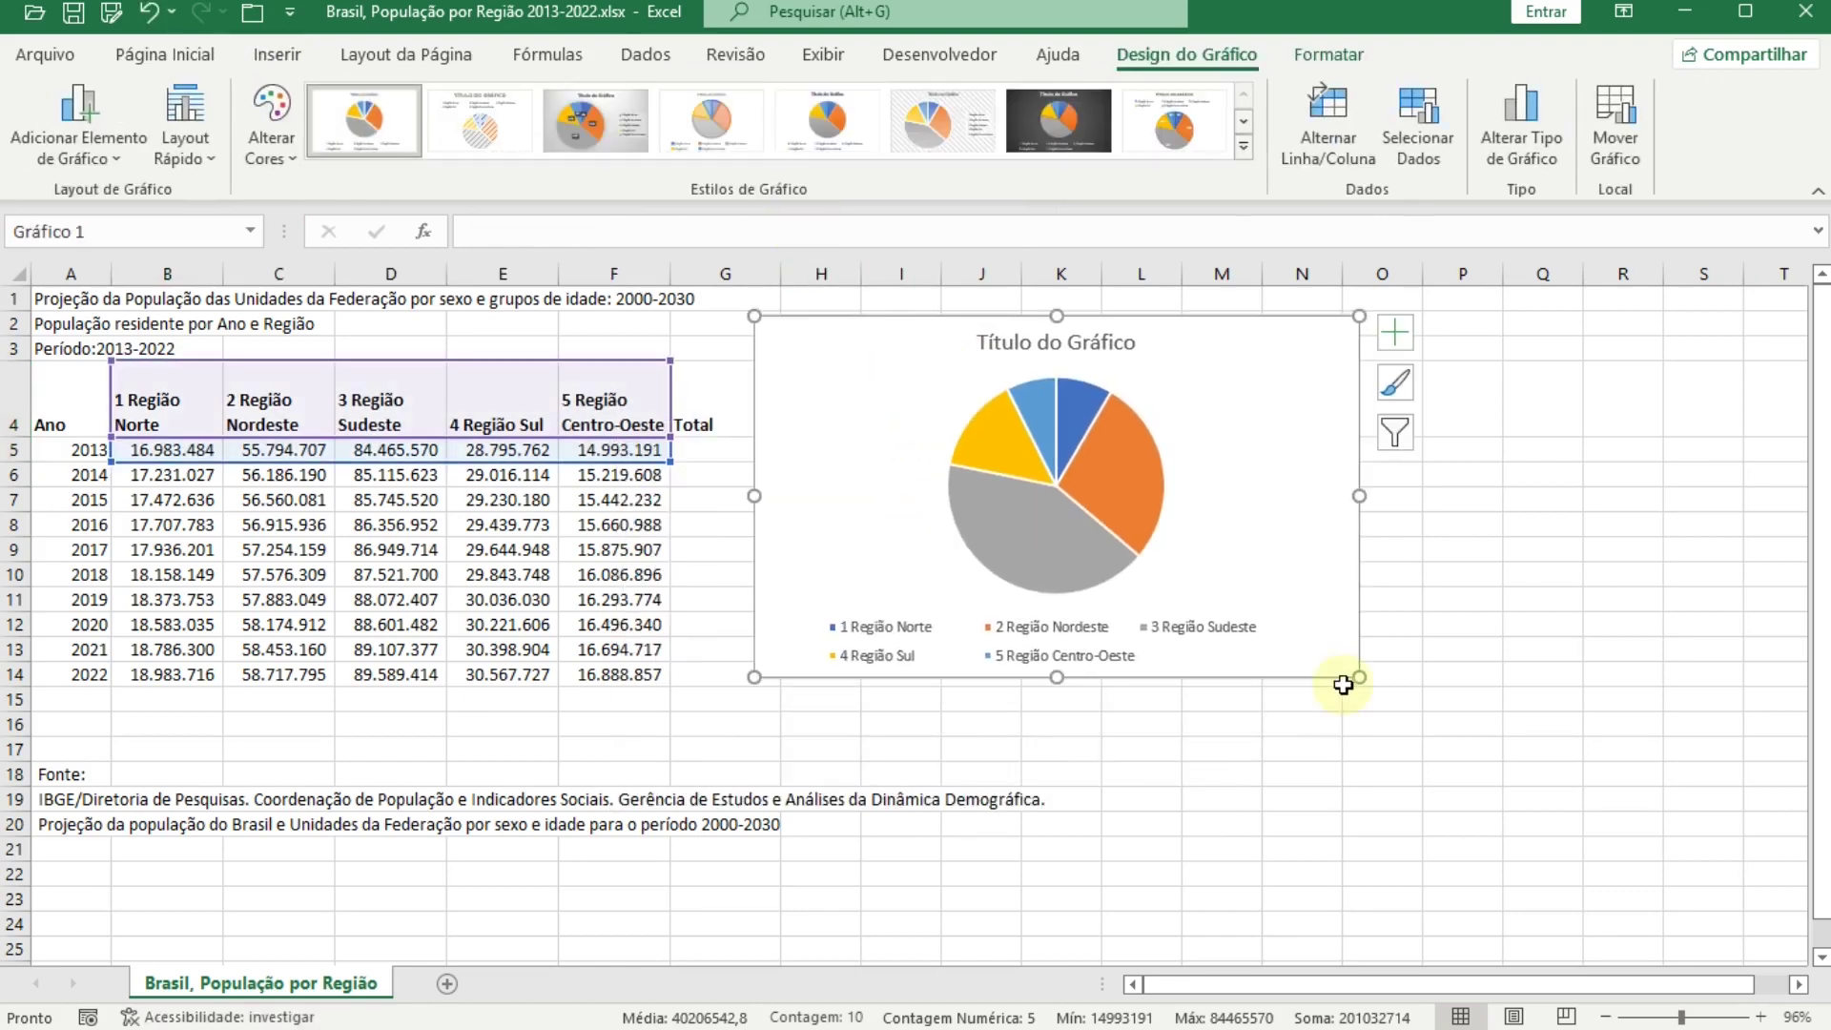
pyautogui.moveTo(1359, 677); pyautogui.dragTo(1390, 731)
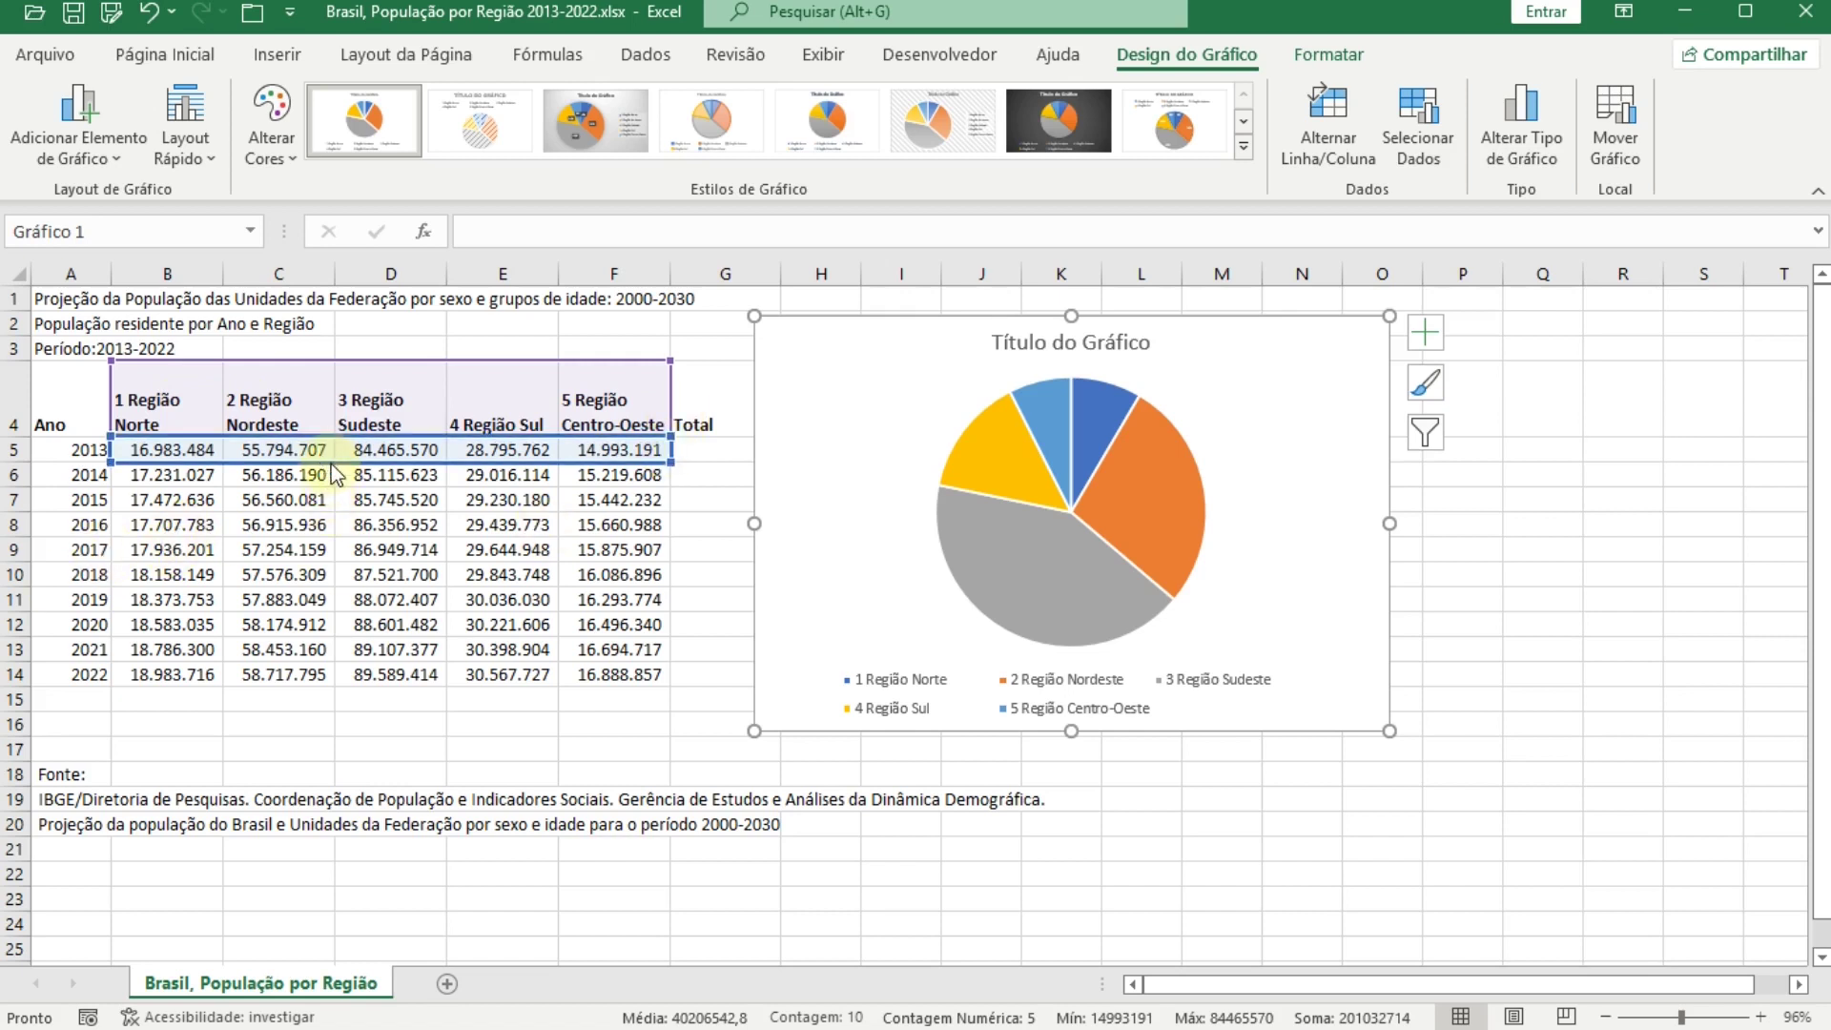
# Step: Shift the pie chart's value range to the 2014, 2018 and 2022 rows in turn, and return it to the 2013 row
pyautogui.moveTo(332, 465); pyautogui.dragTo(332, 473)
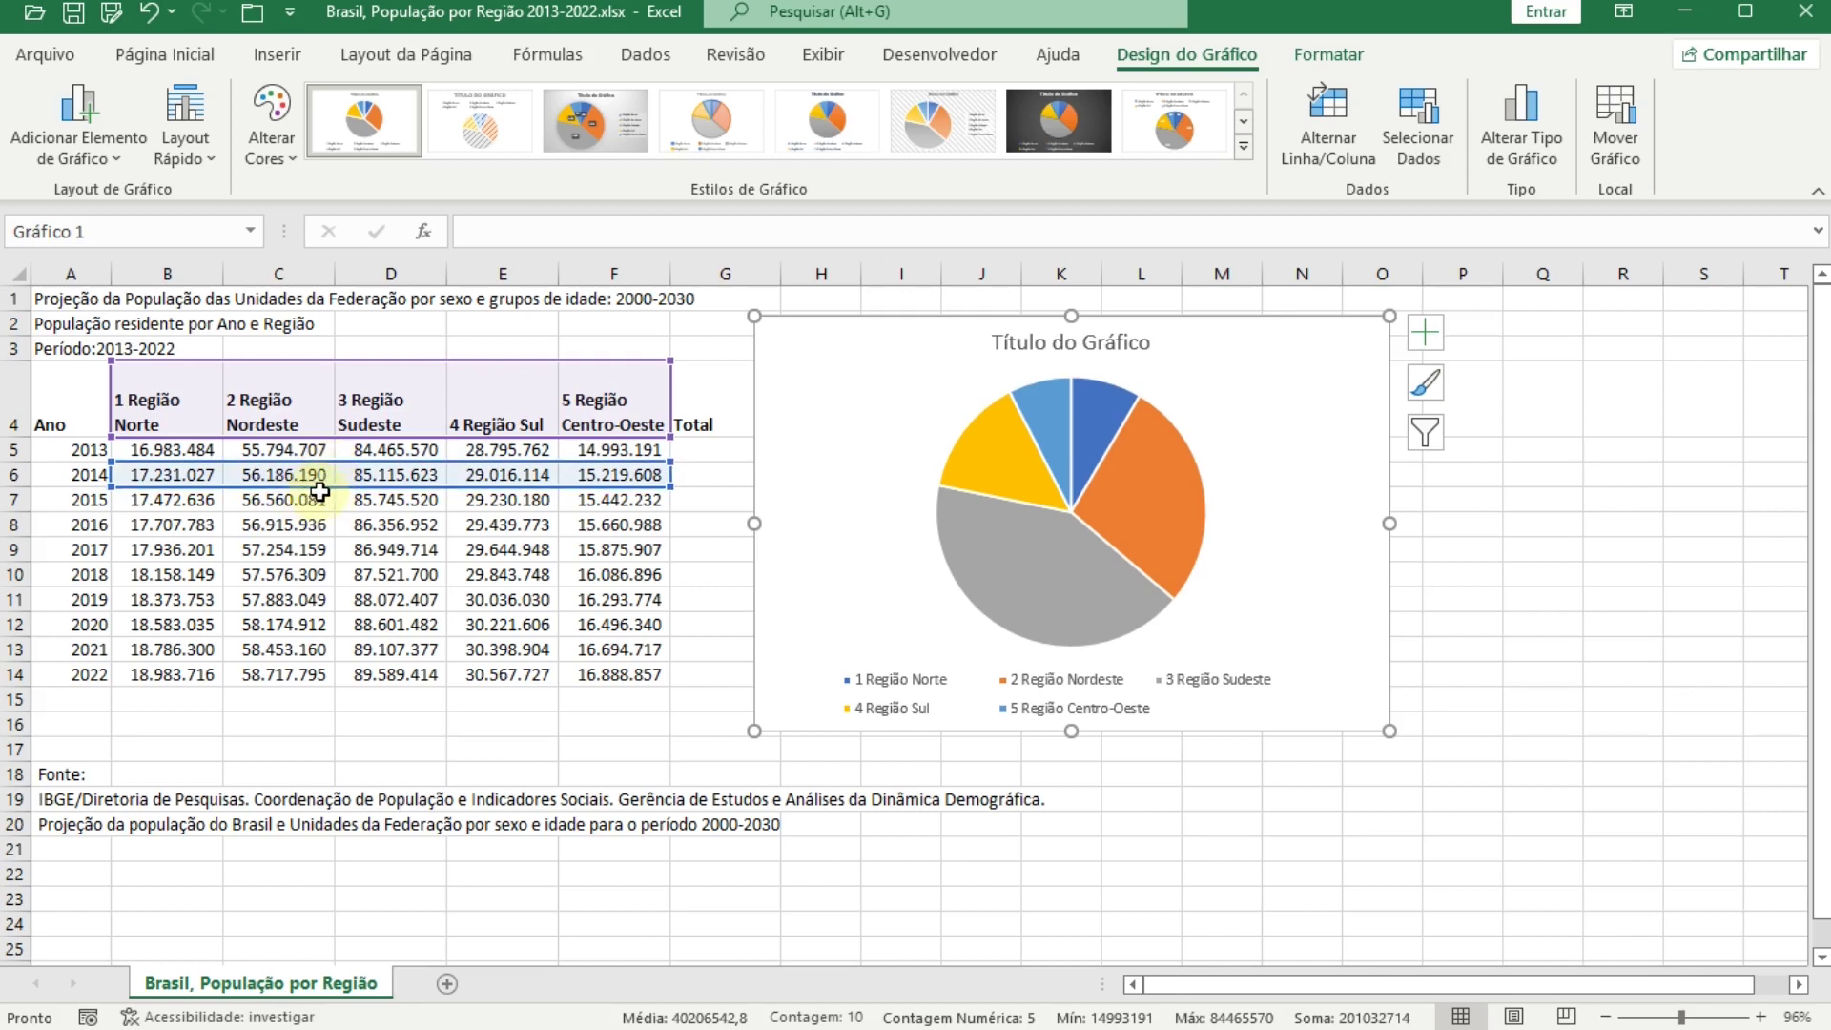
pyautogui.moveTo(321, 490); pyautogui.dragTo(326, 571)
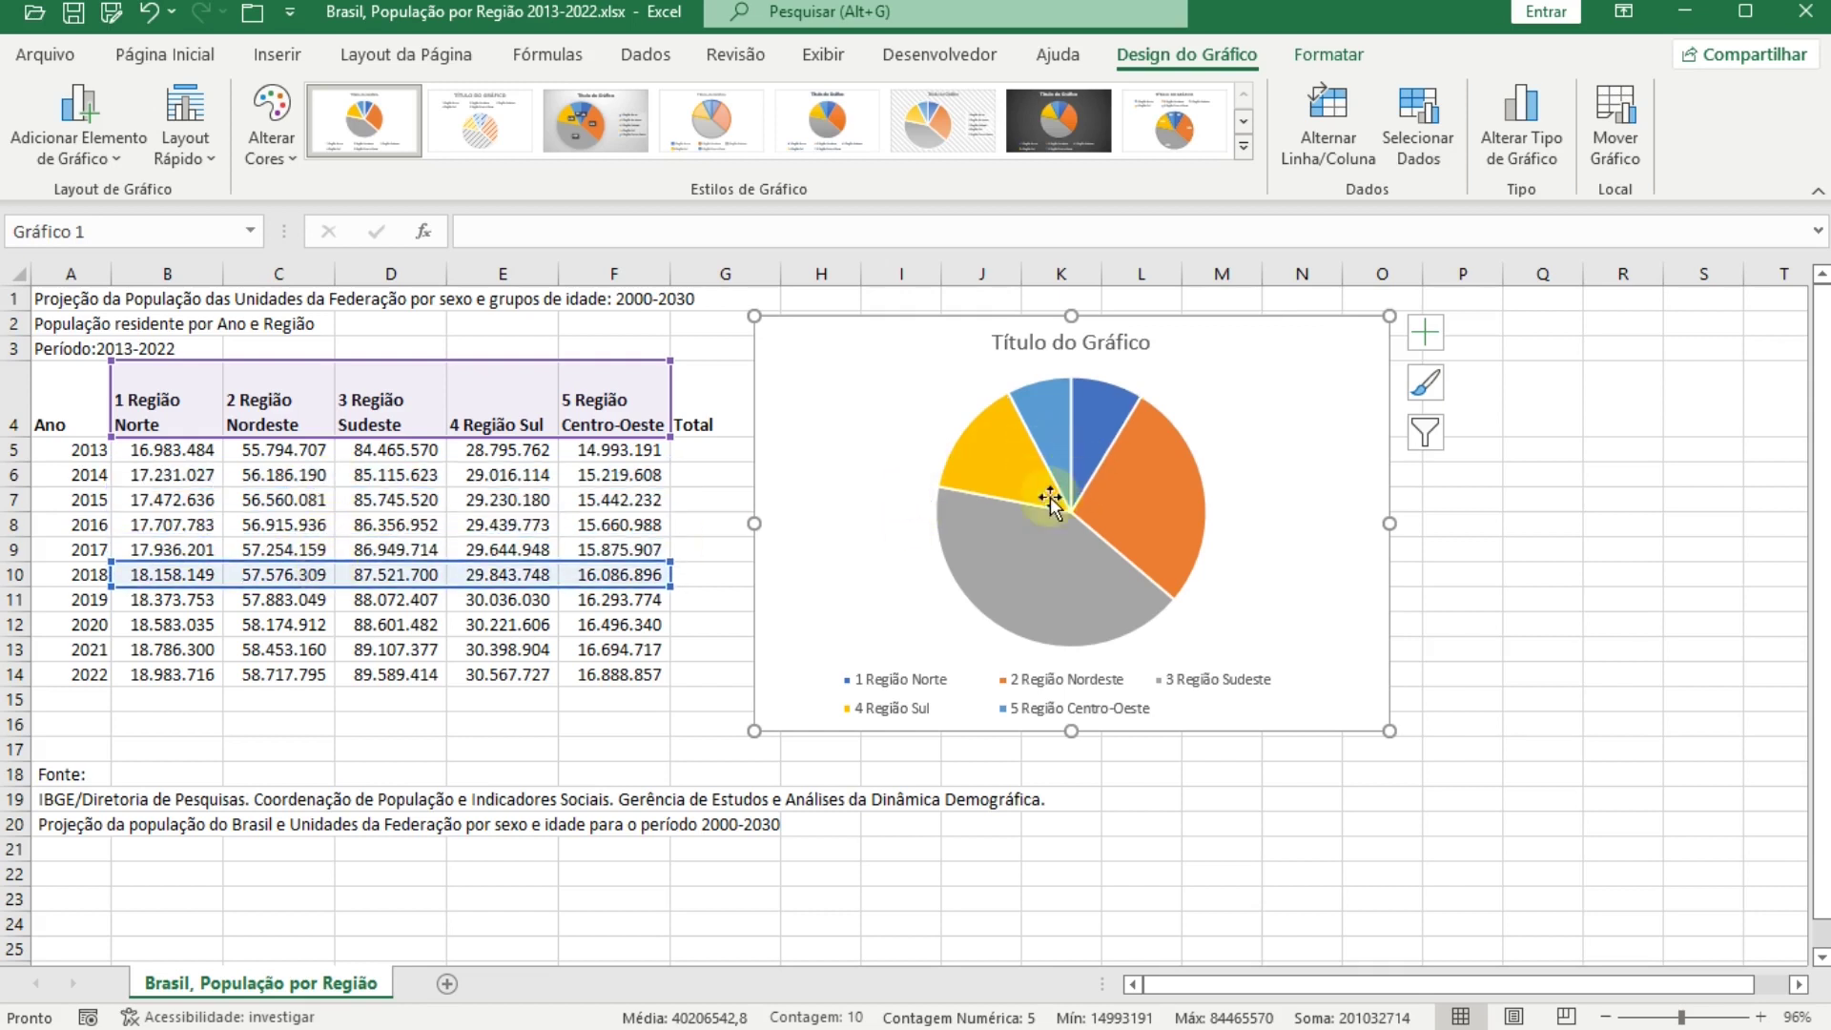
pyautogui.moveTo(418, 586); pyautogui.dragTo(415, 668)
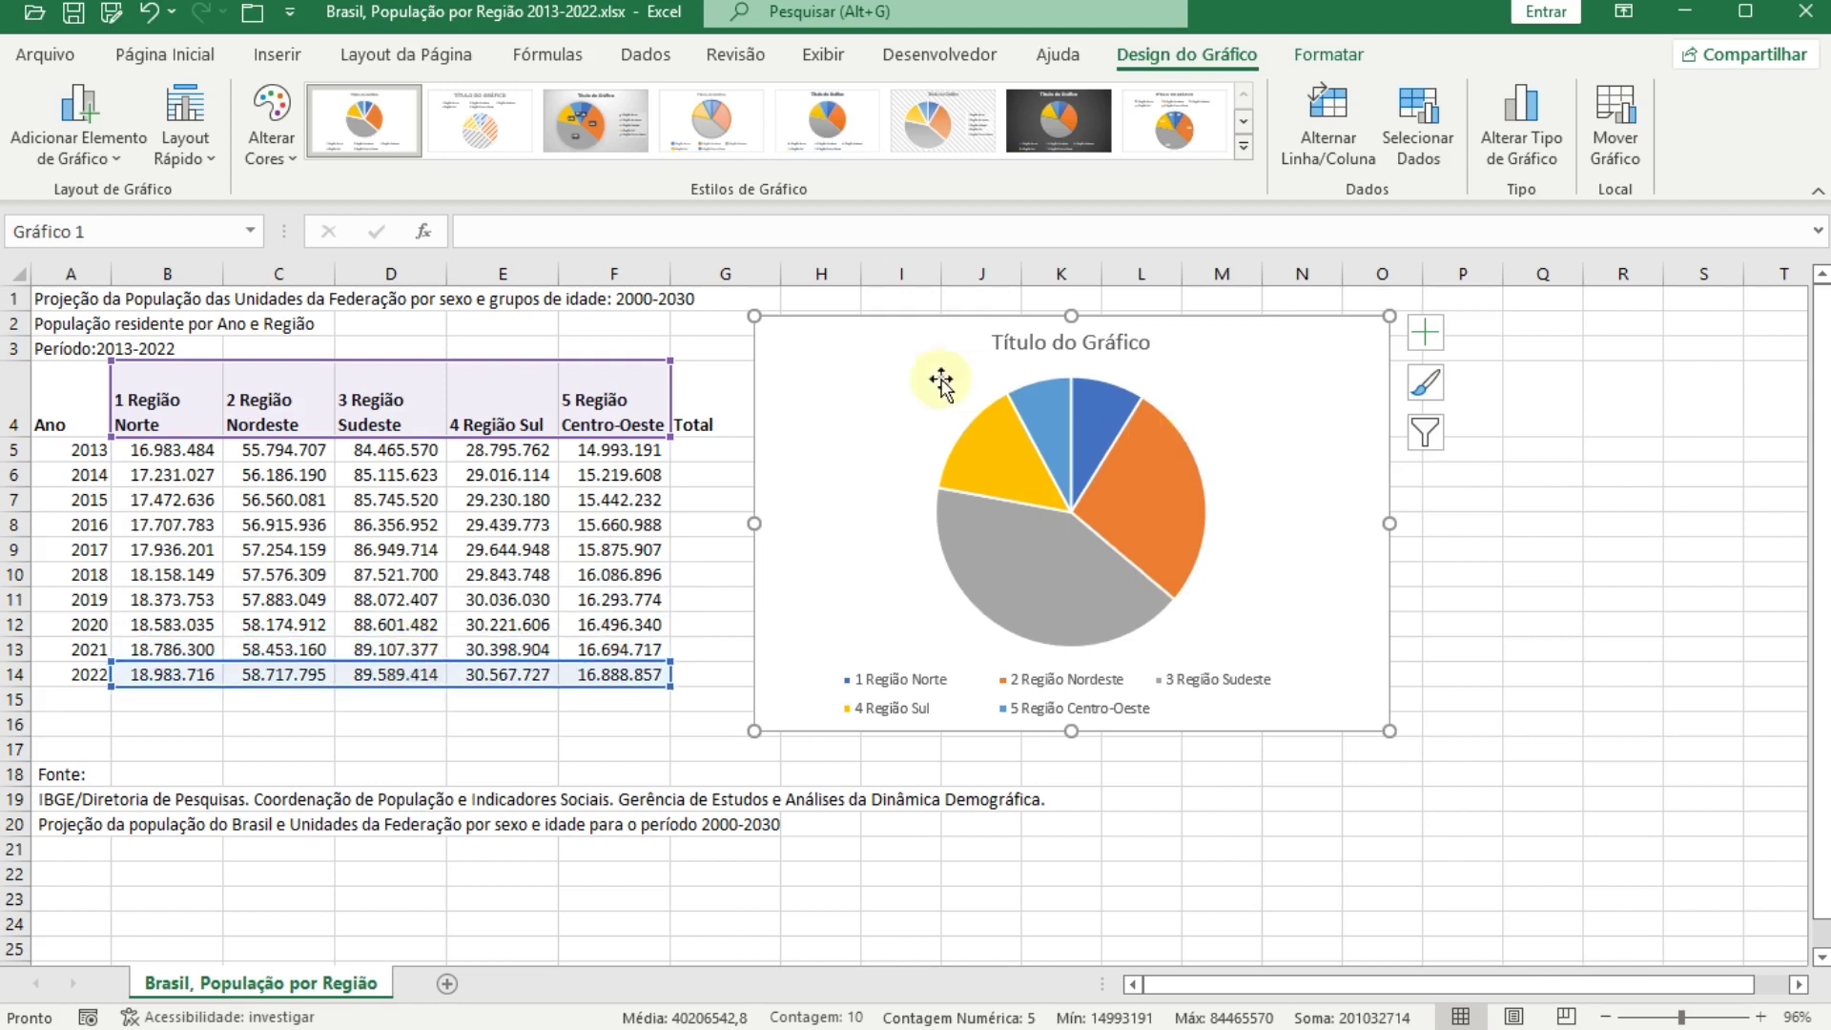
pyautogui.moveTo(344, 673); pyautogui.dragTo(363, 461)
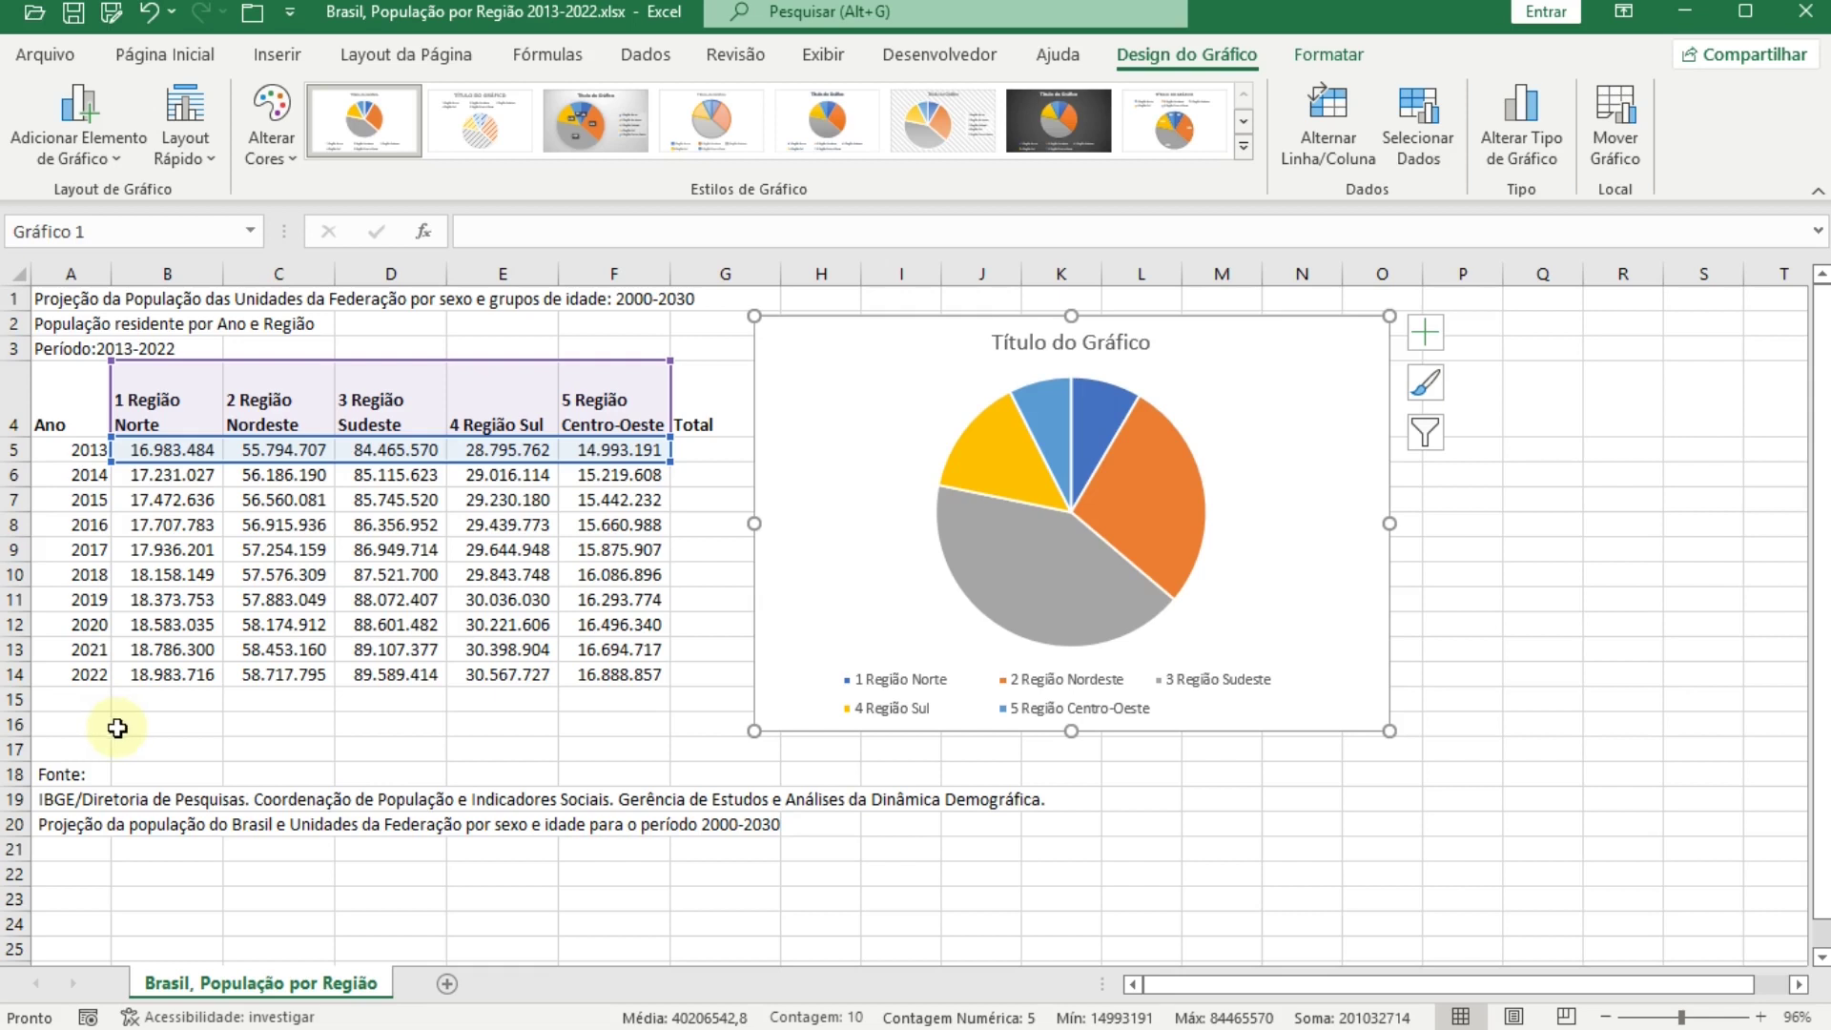
# Step: Add data labels to the slices of the pie chart
pyautogui.click(1154, 541)
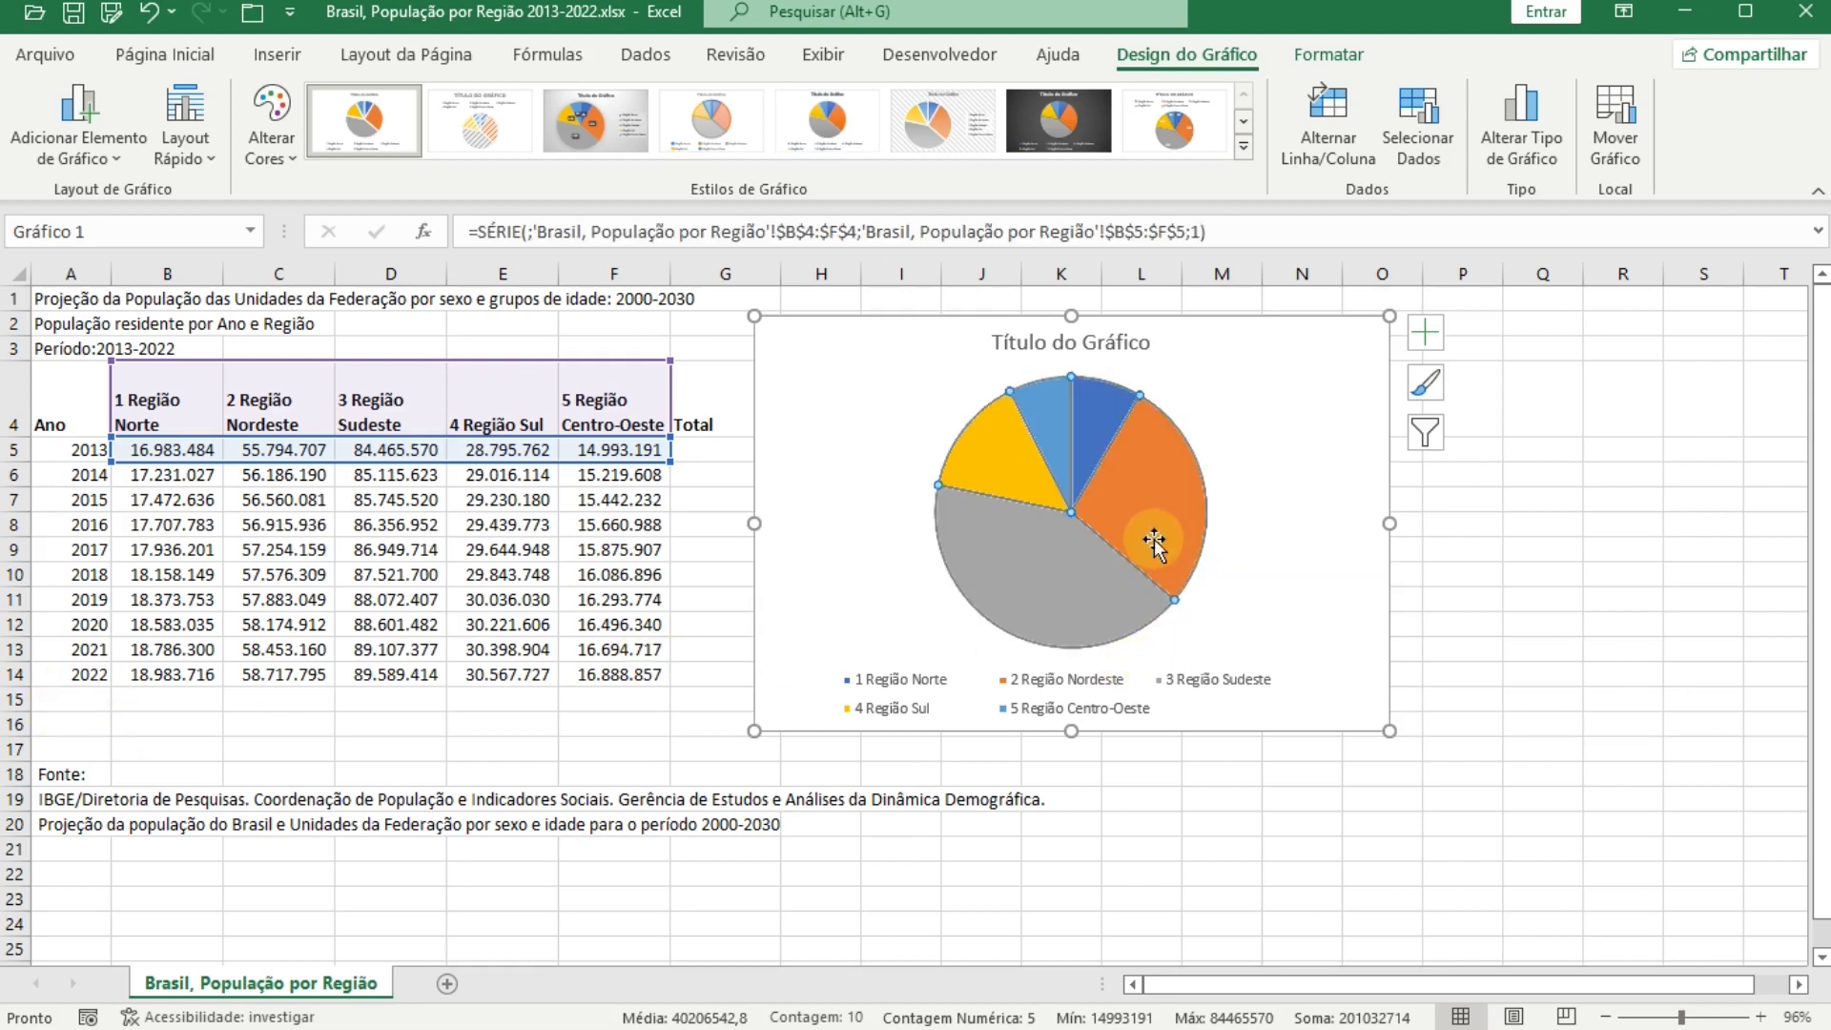
pyautogui.rightClick(1154, 541)
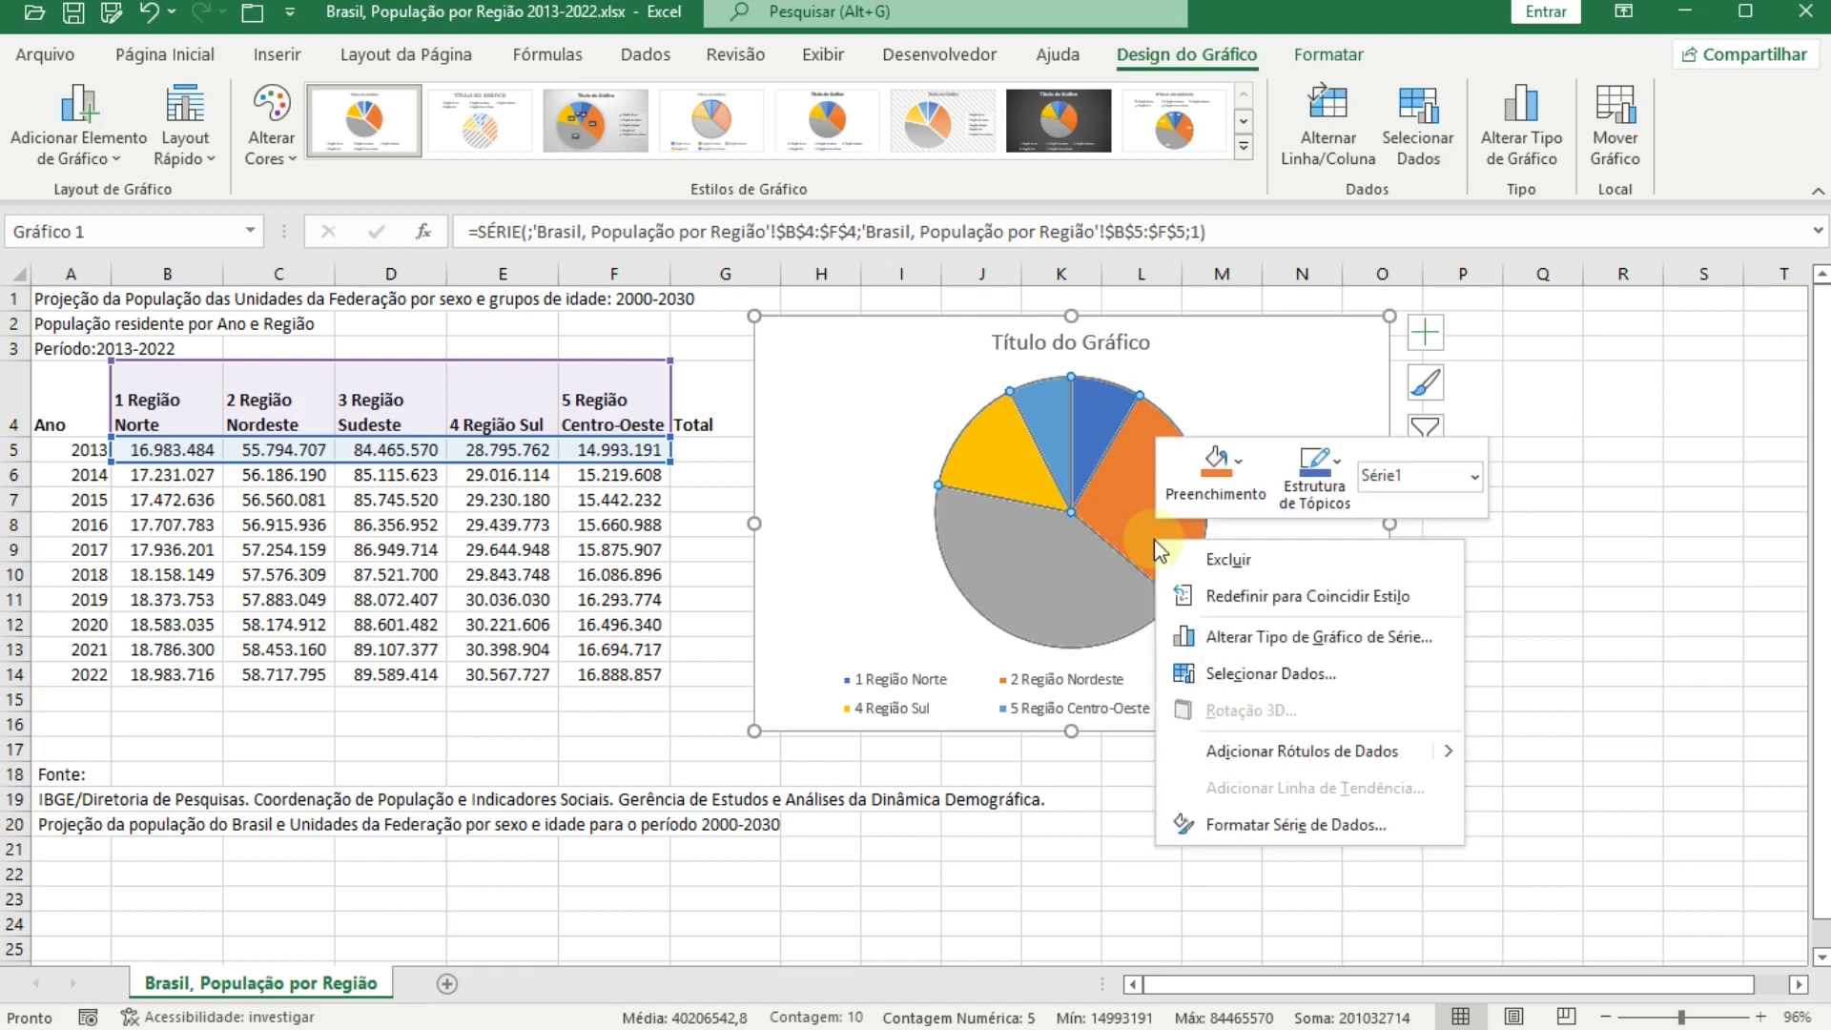
pyautogui.click(1247, 751)
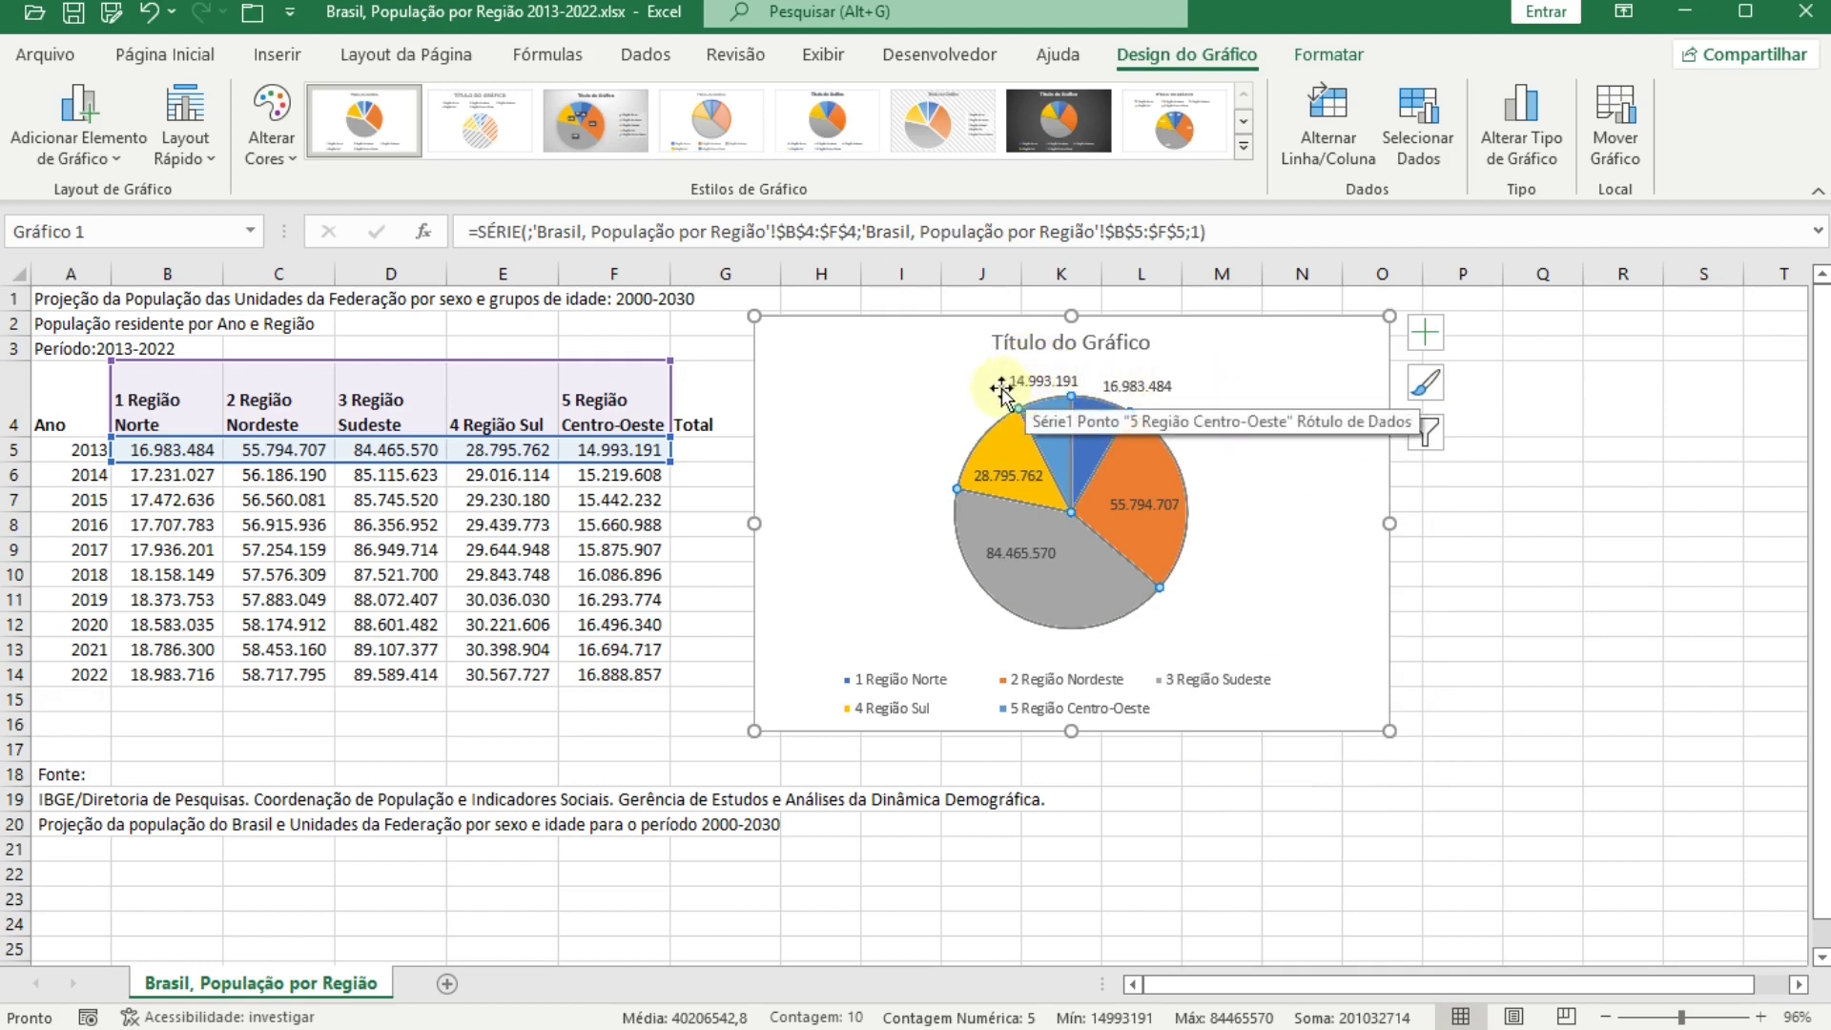
# Step: Format the pie chart's data labels to show the percentage (Porcentagem) instead of the value (Valor)
pyautogui.click(1157, 389)
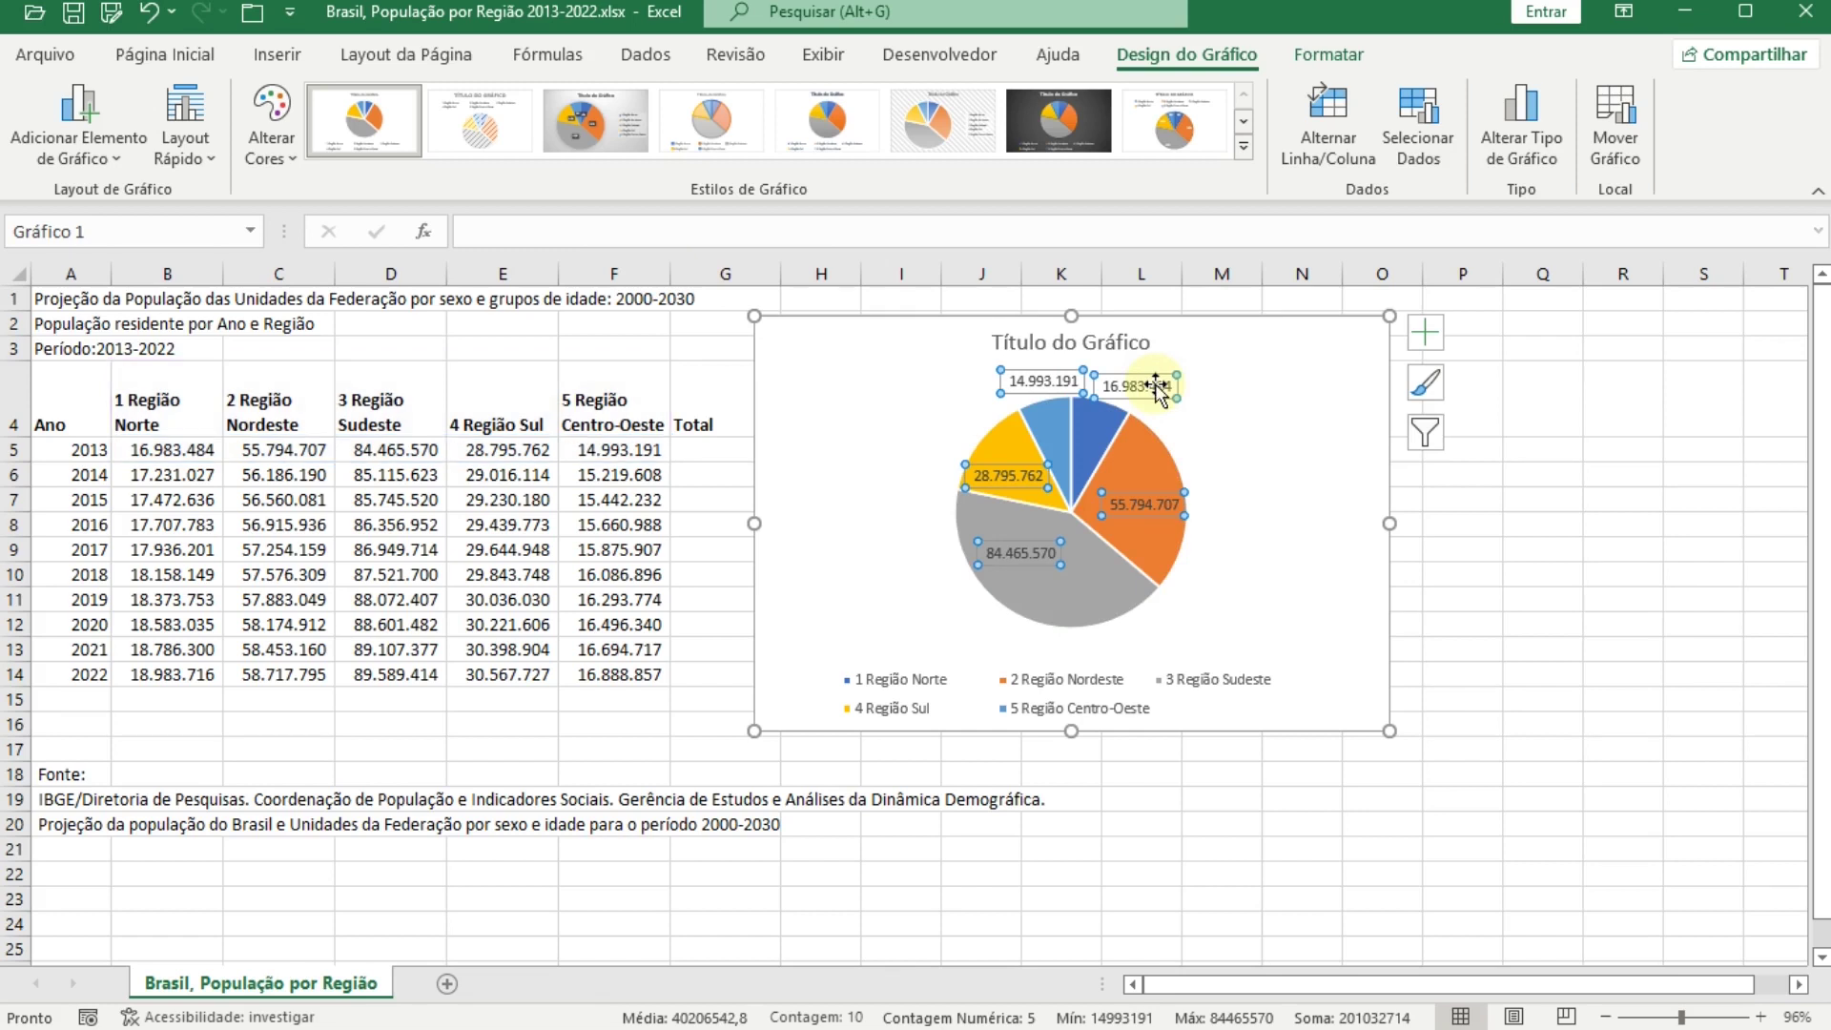
pyautogui.rightClick(1158, 389)
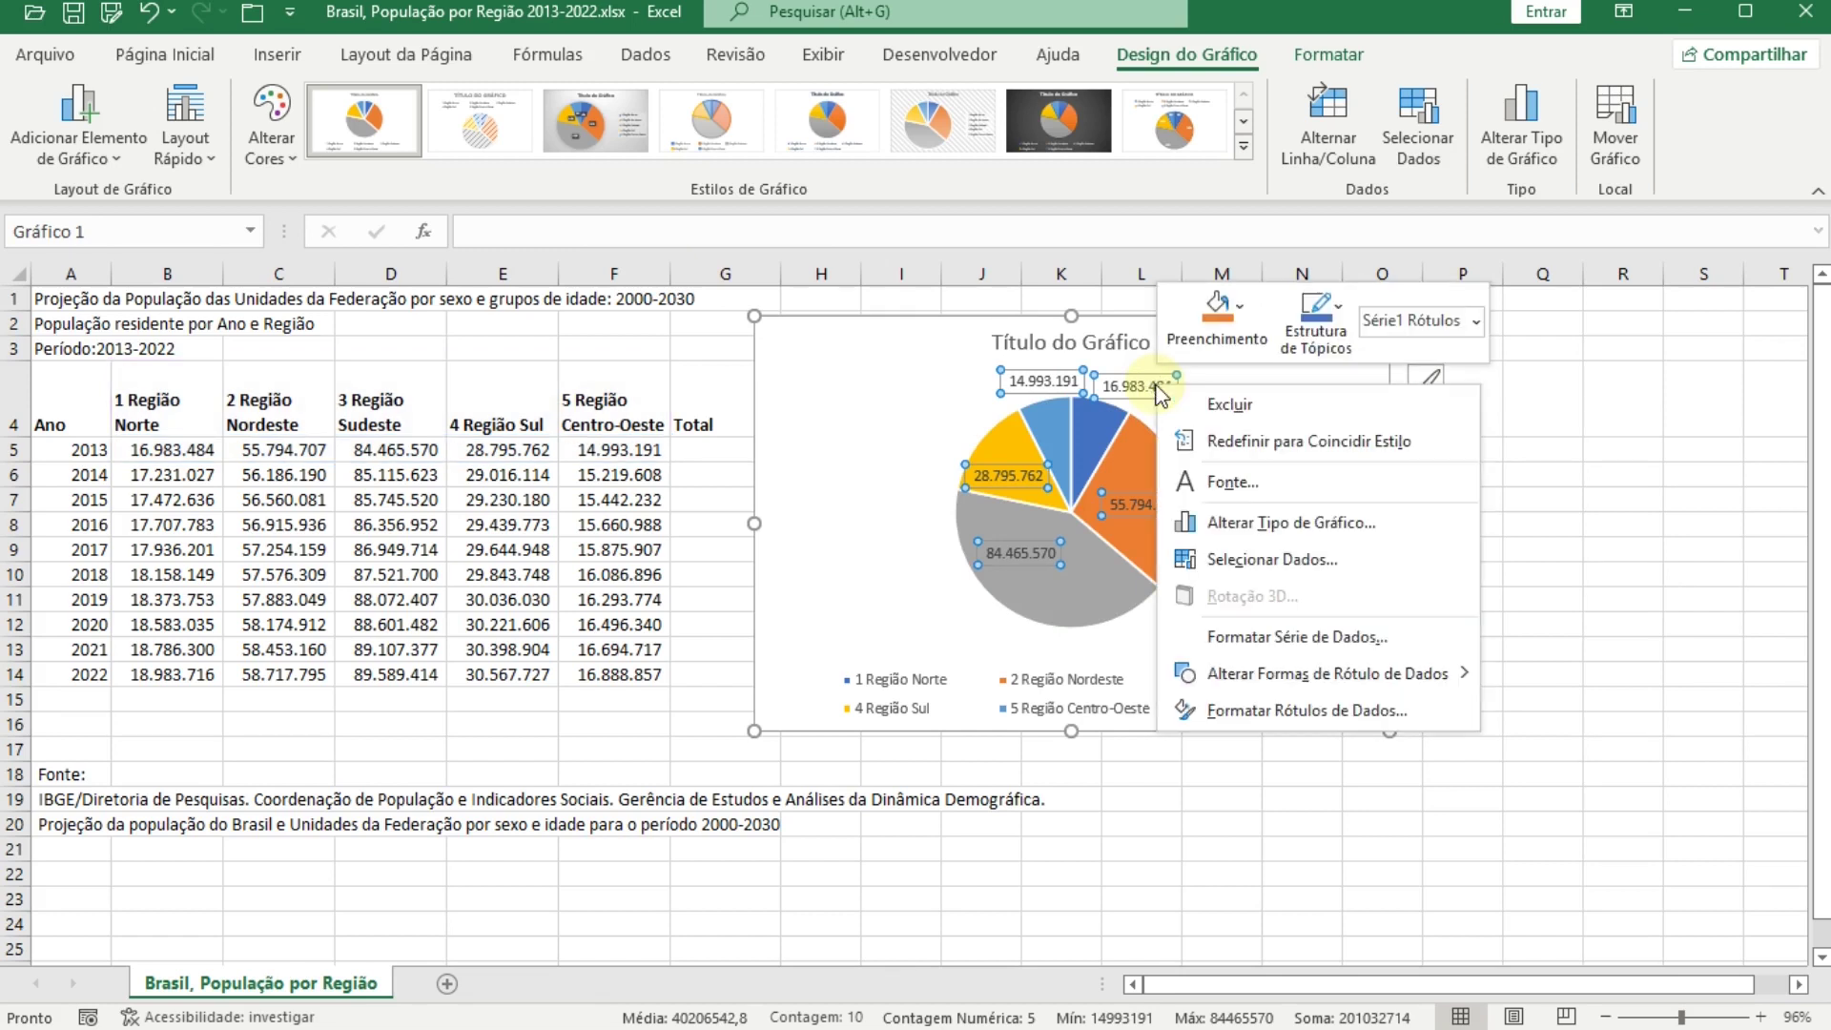
pyautogui.click(1230, 711)
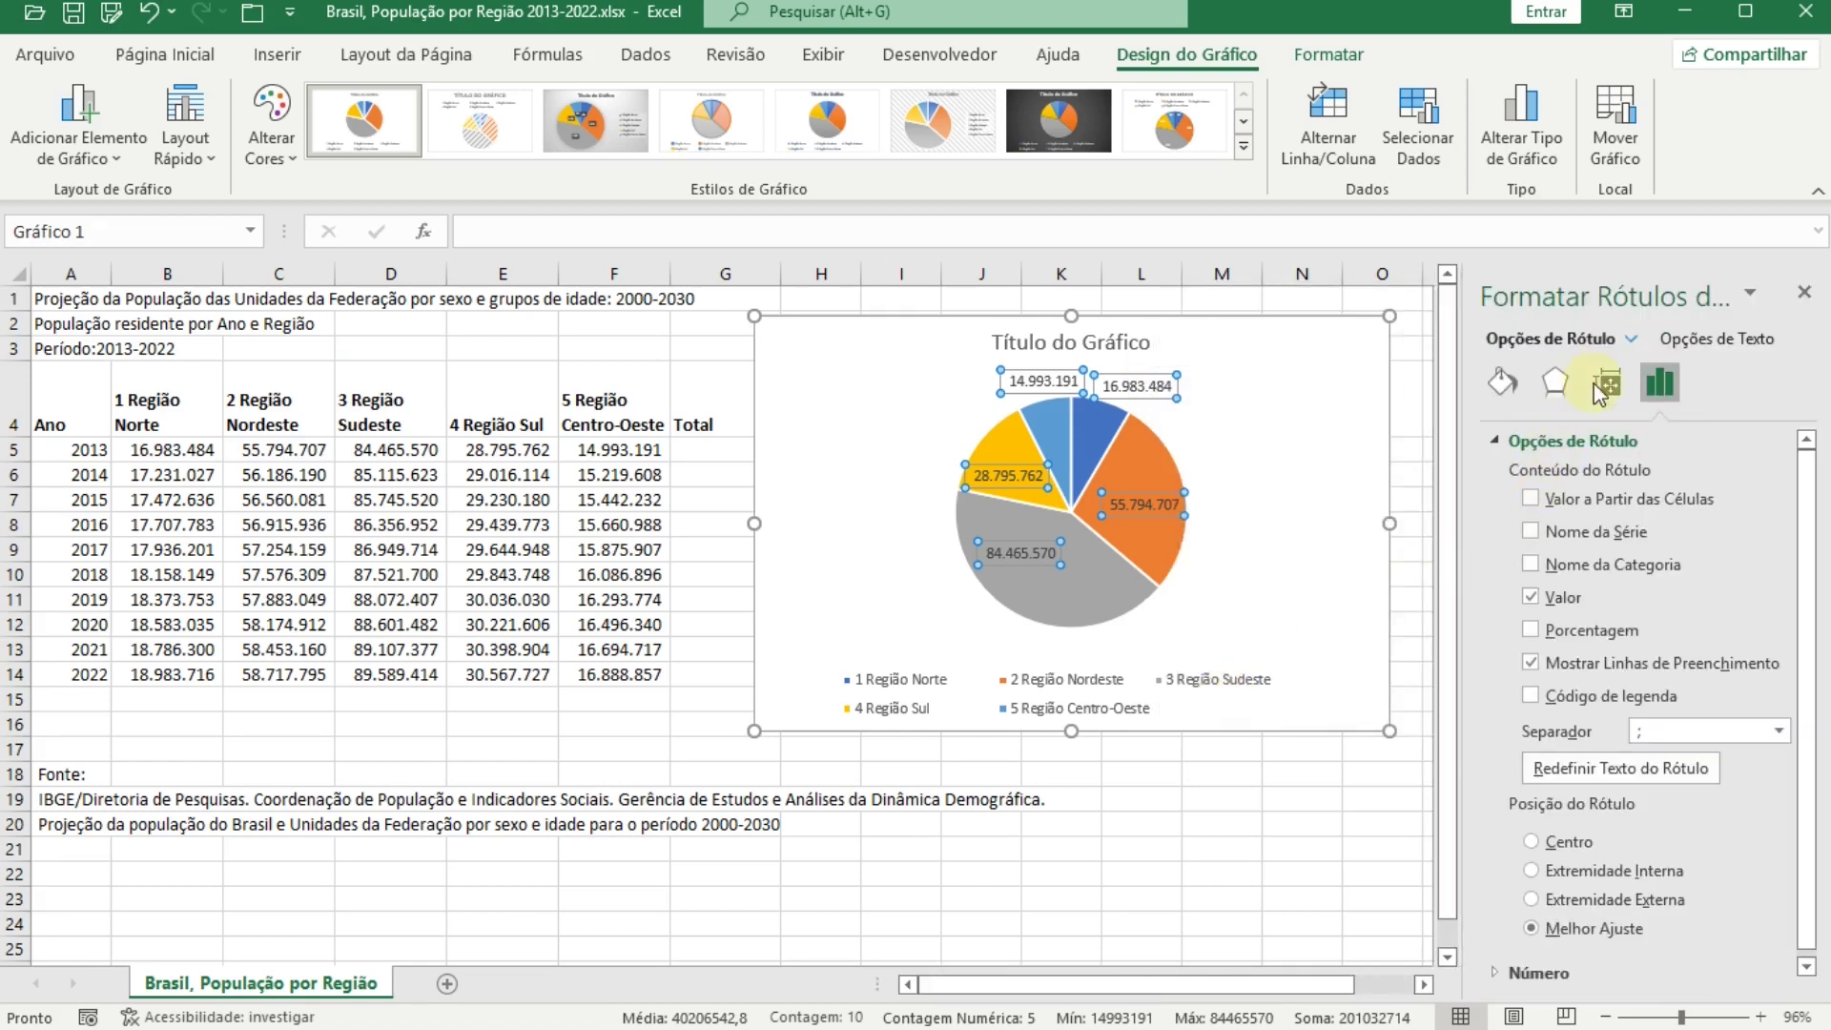
pyautogui.click(1529, 637)
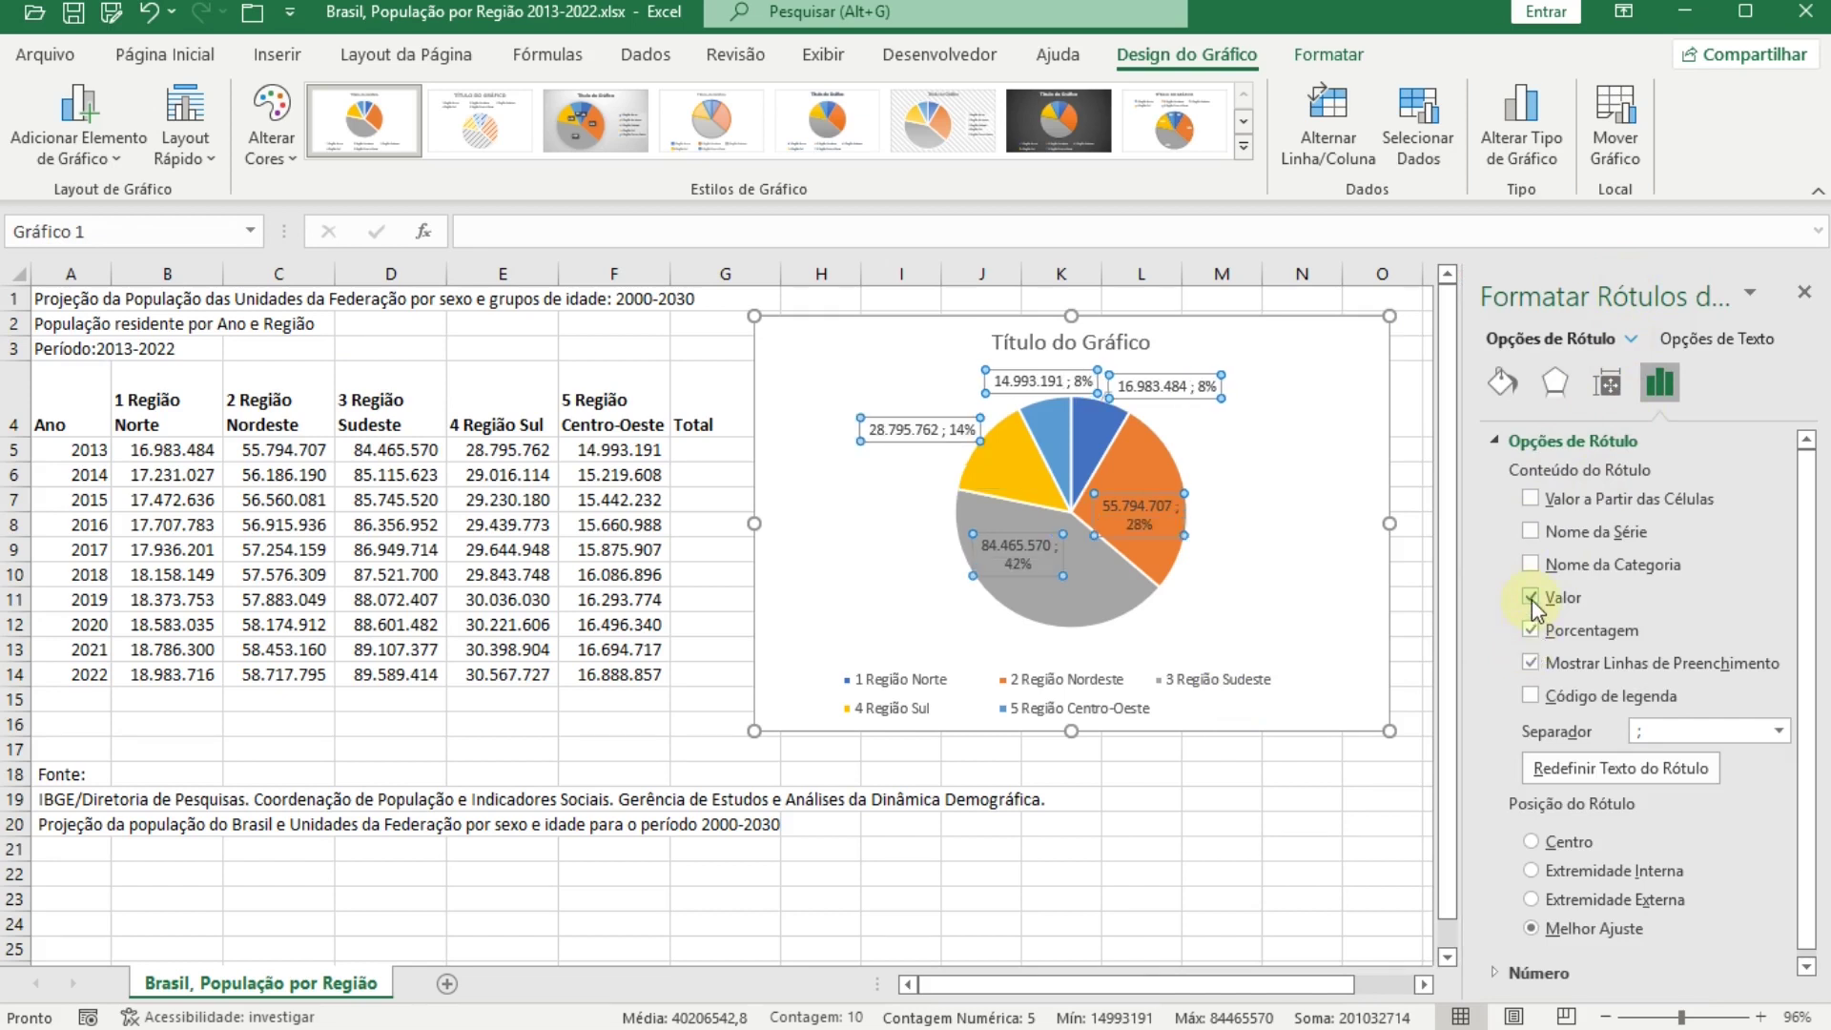
pyautogui.click(1531, 599)
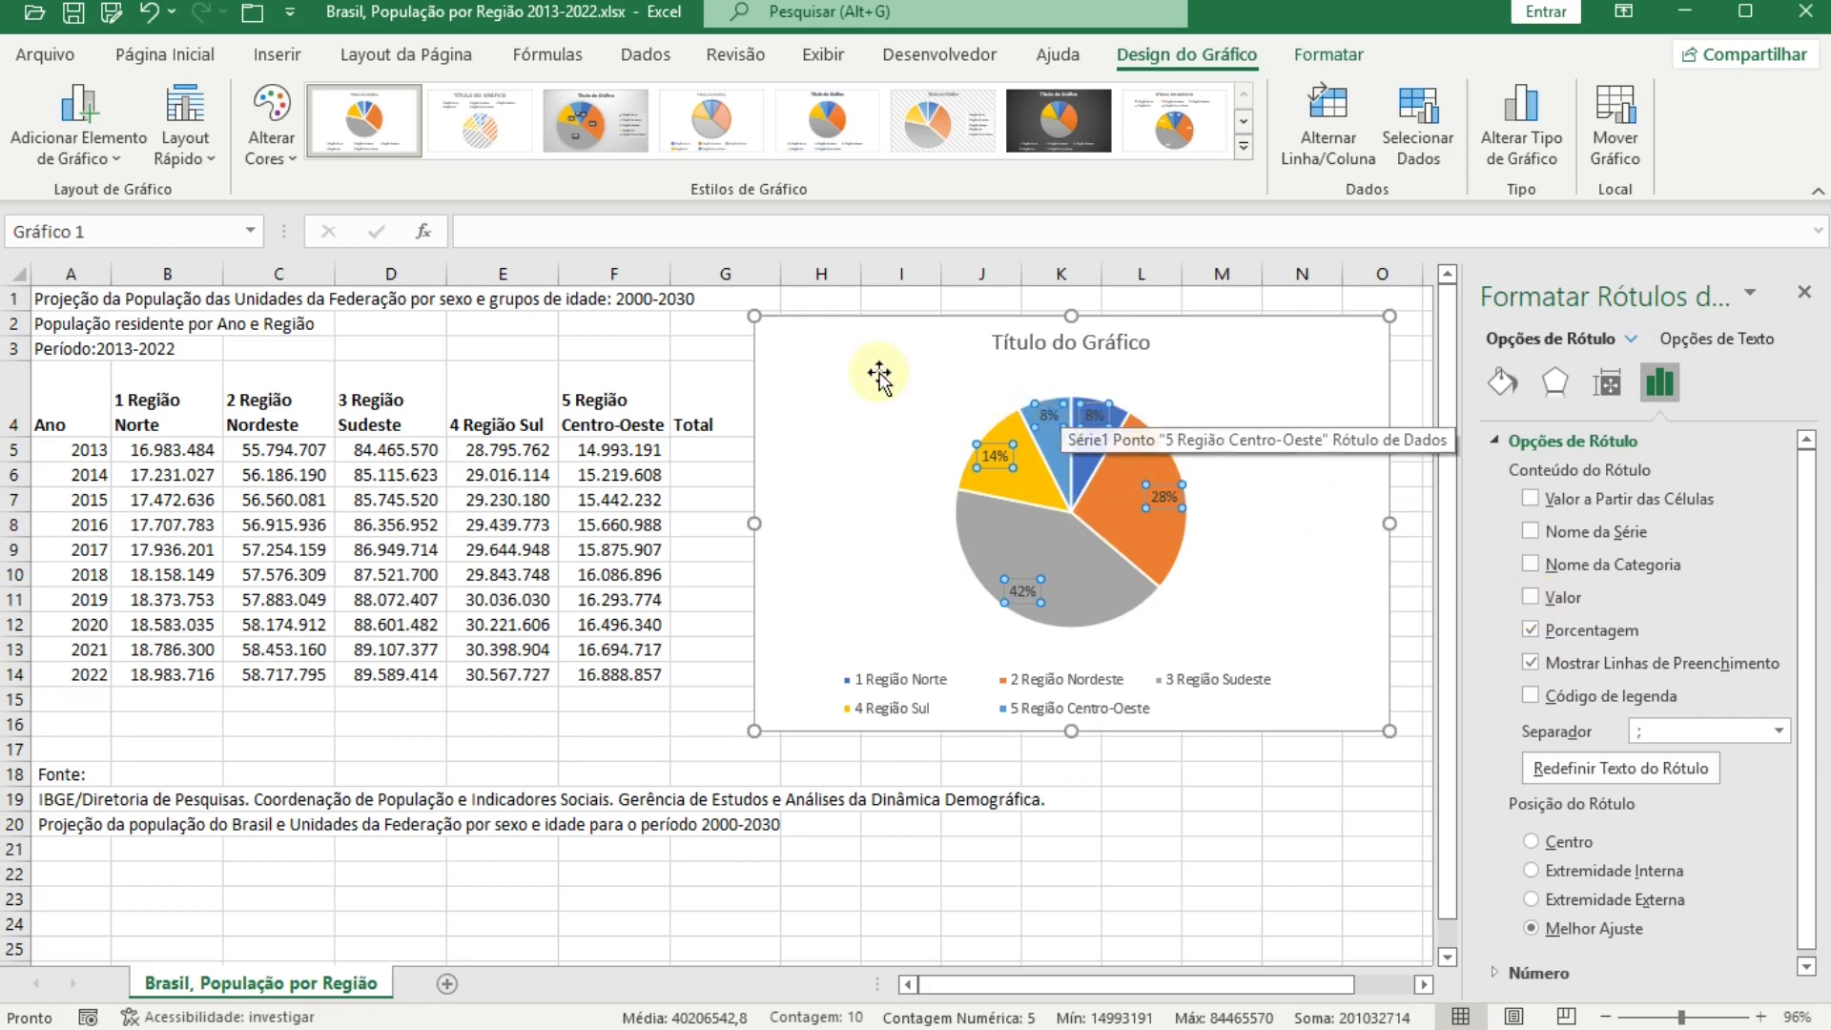
# Step: Enlarge the percentage labels' font to size 16 and make them bold
pyautogui.click(155, 57)
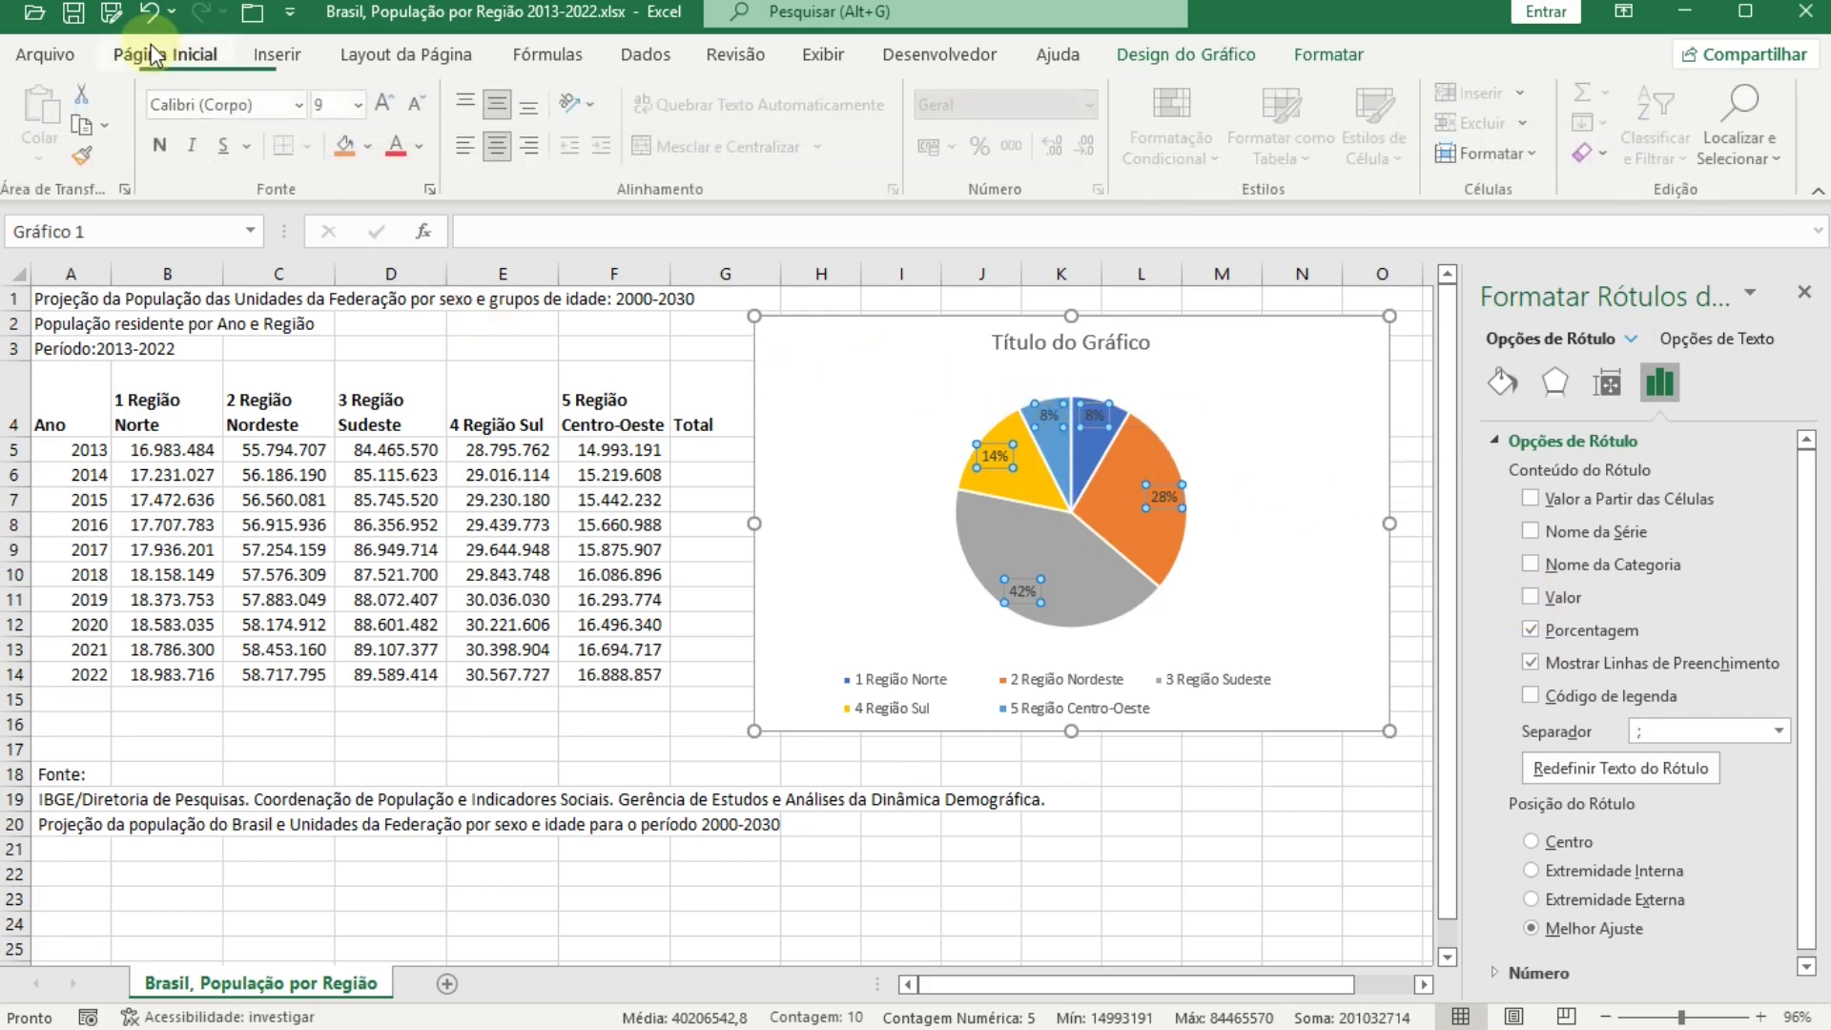
pyautogui.click(388, 105)
pyautogui.click(388, 105)
pyautogui.click(389, 105)
pyautogui.click(388, 105)
pyautogui.click(388, 105)
pyautogui.click(162, 148)
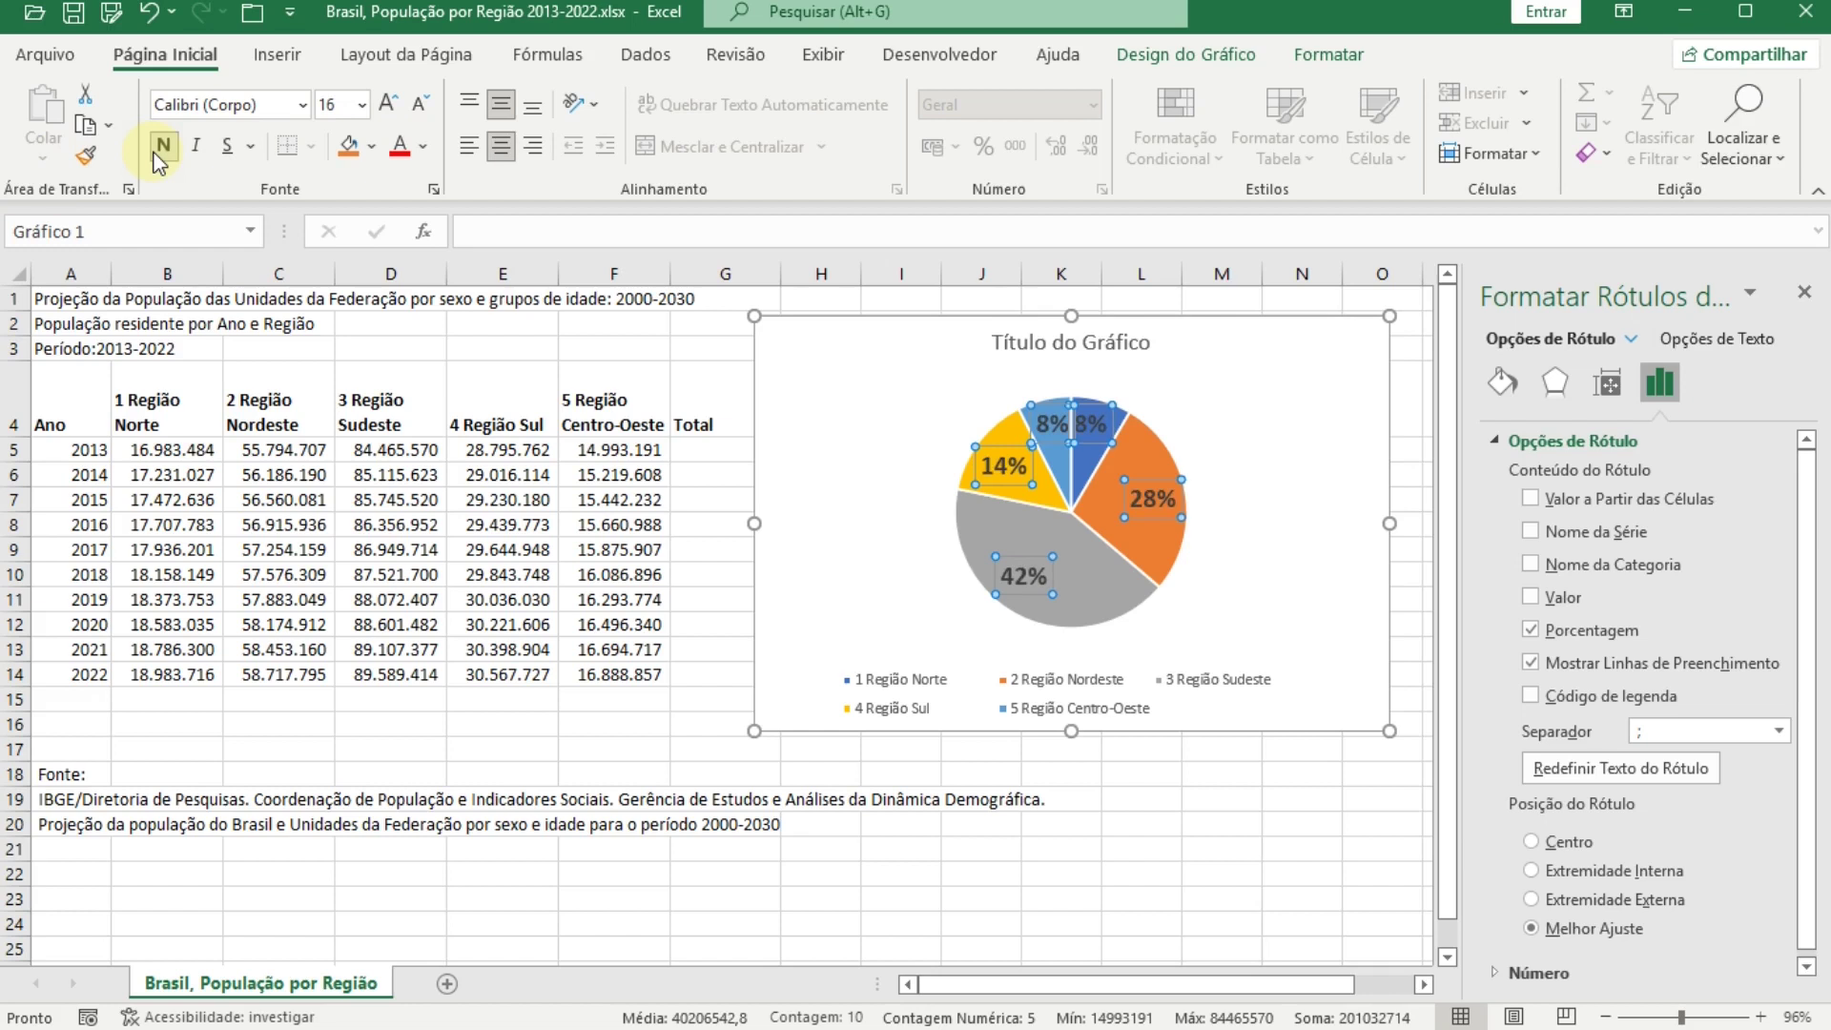
pyautogui.click(849, 421)
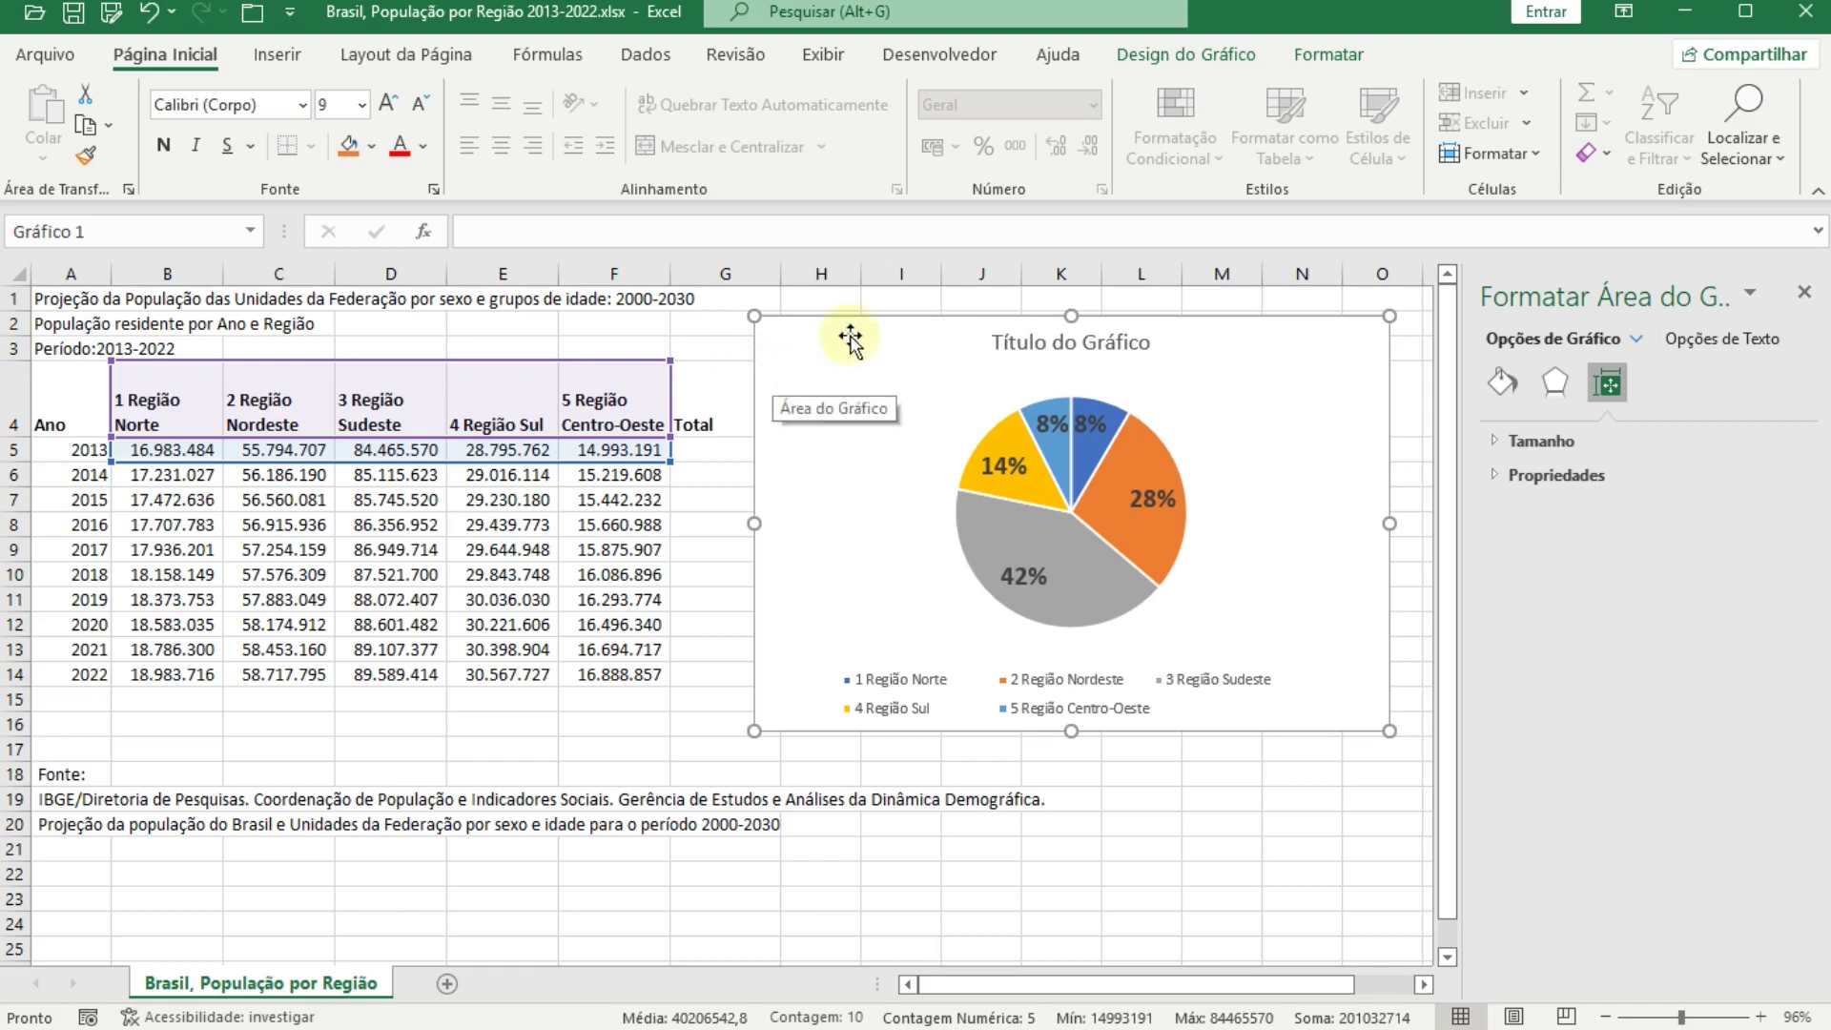
# Step: Replace the placeholder chart title with "População do Brasil por Região 2013"
pyautogui.click(999, 343)
pyautogui.moveTo(992, 341); pyautogui.dragTo(1133, 342)
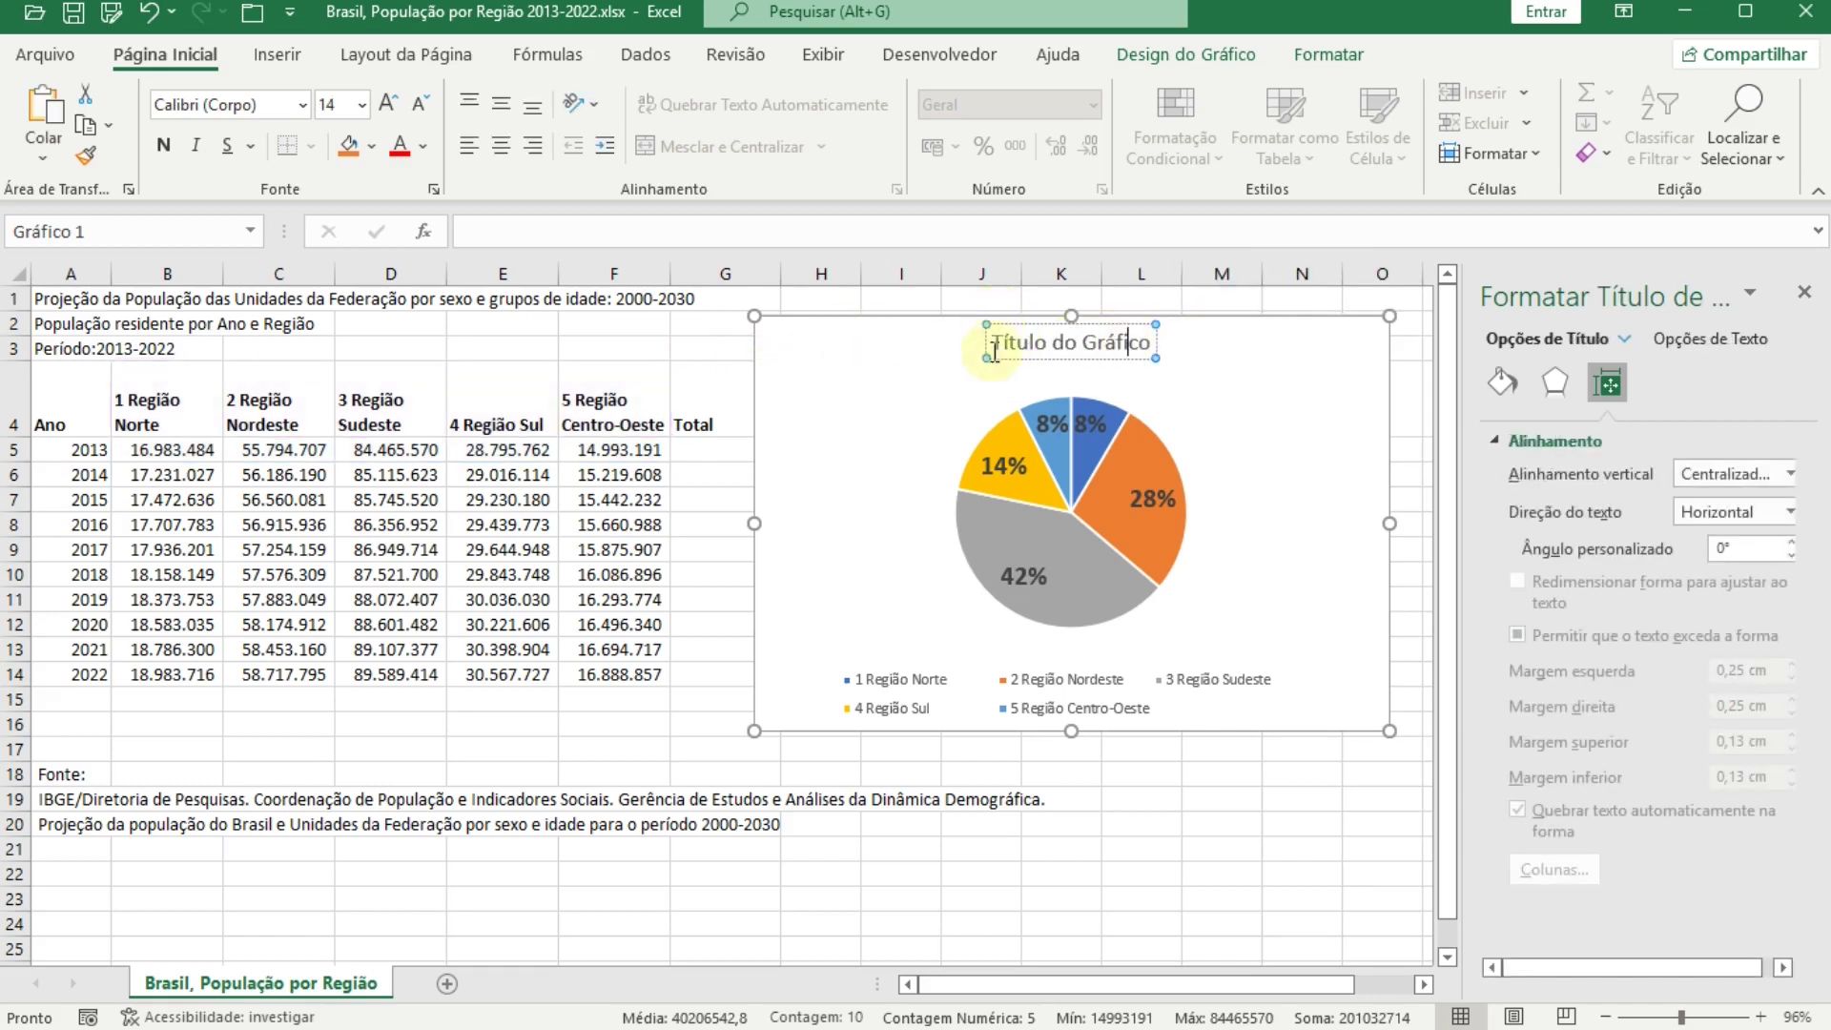
pyautogui.moveTo(995, 343); pyautogui.dragTo(1126, 345)
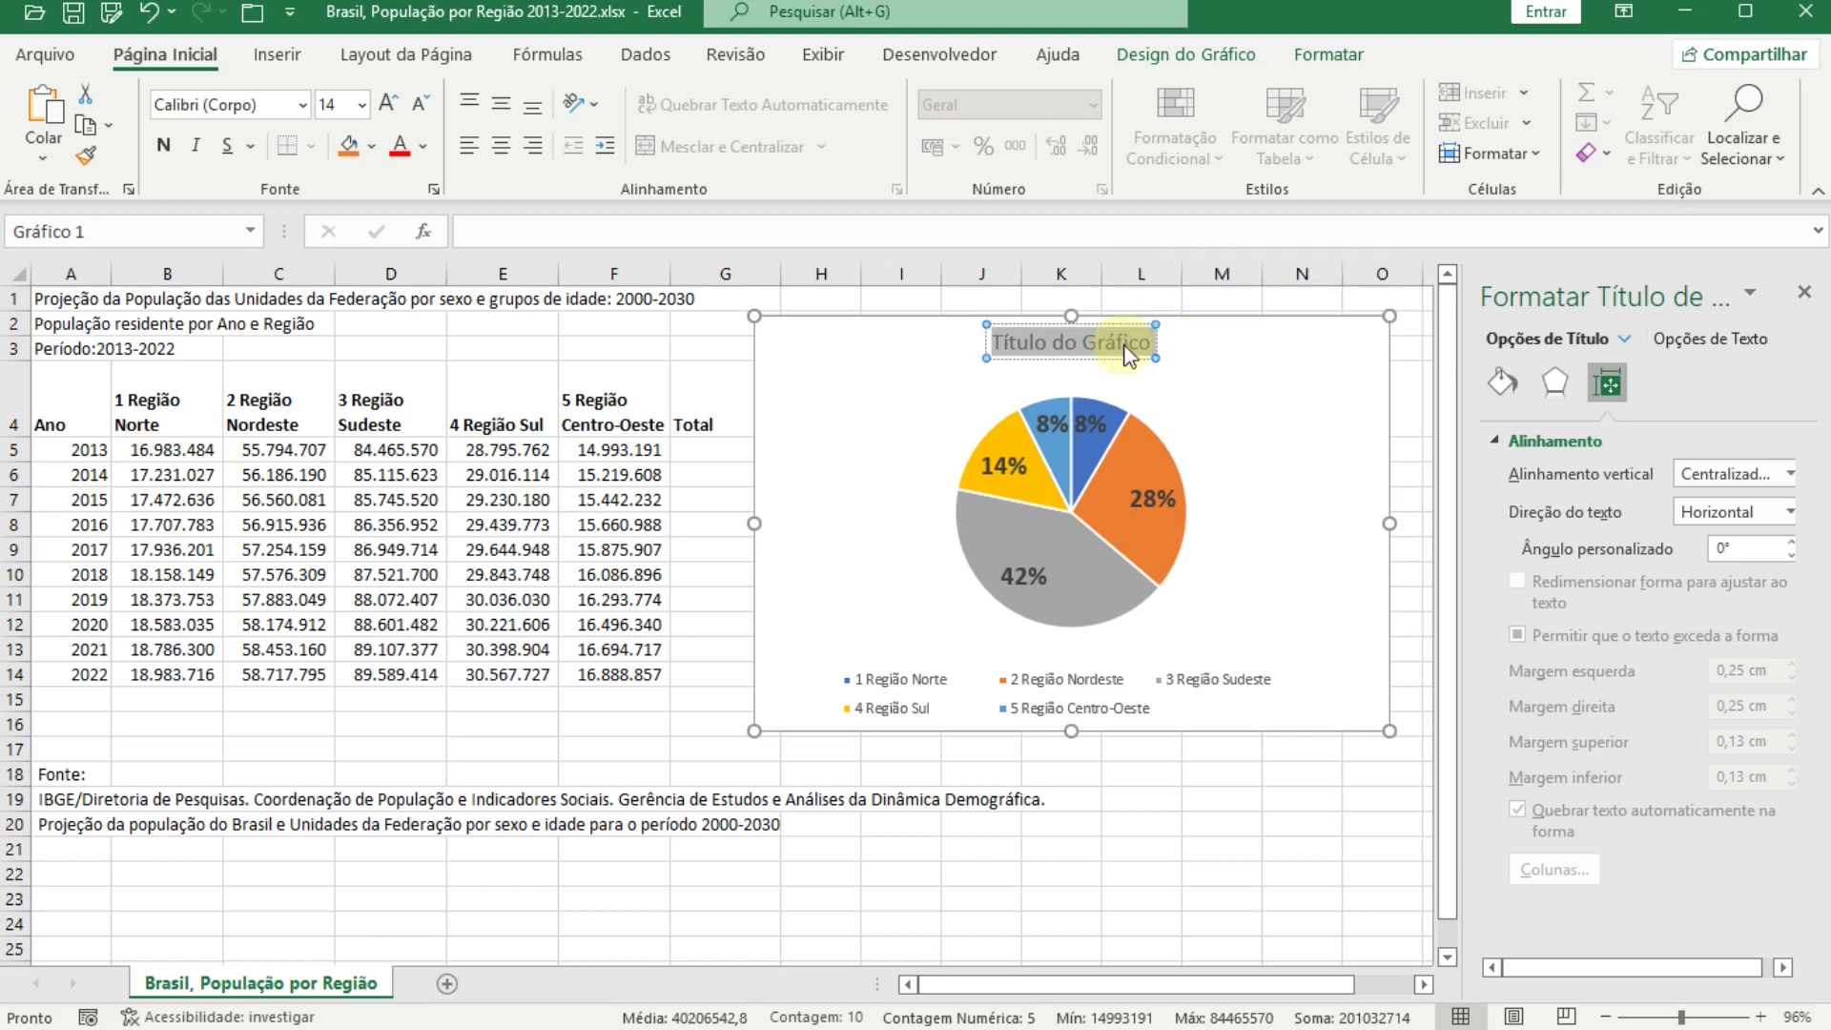
pyautogui.write('Popu')
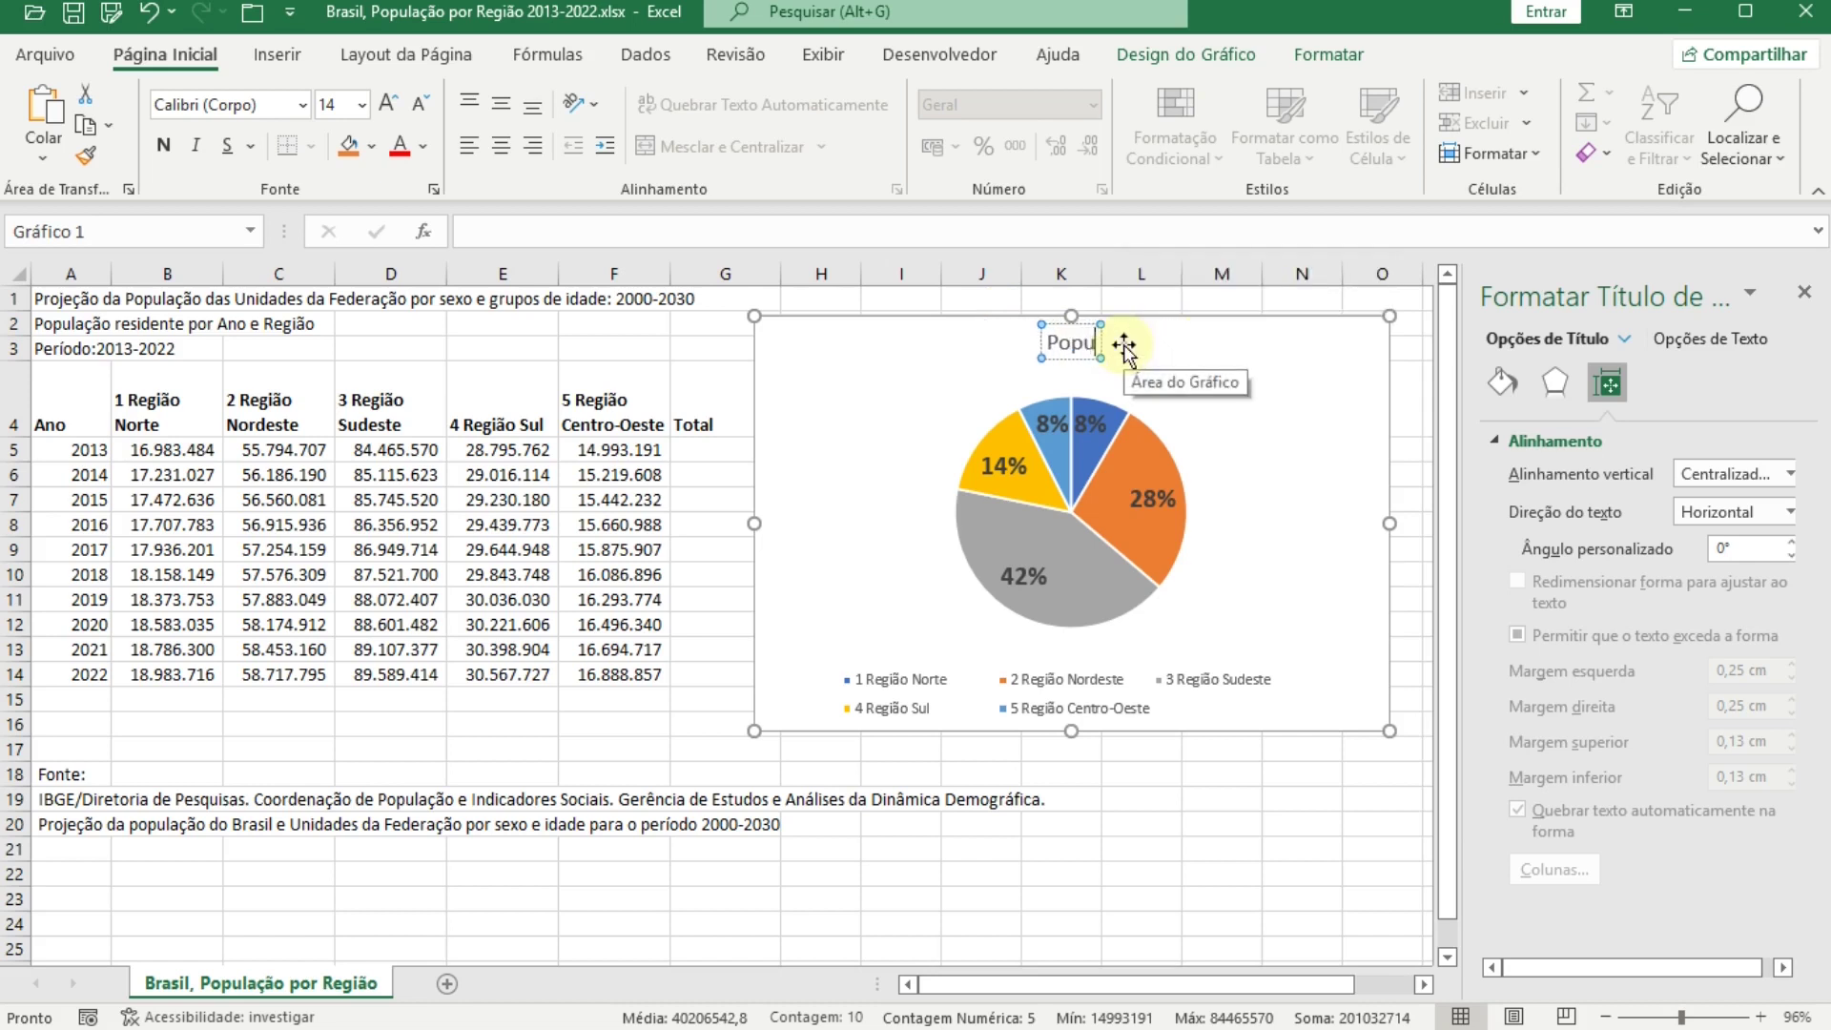
pyautogui.write('lação')
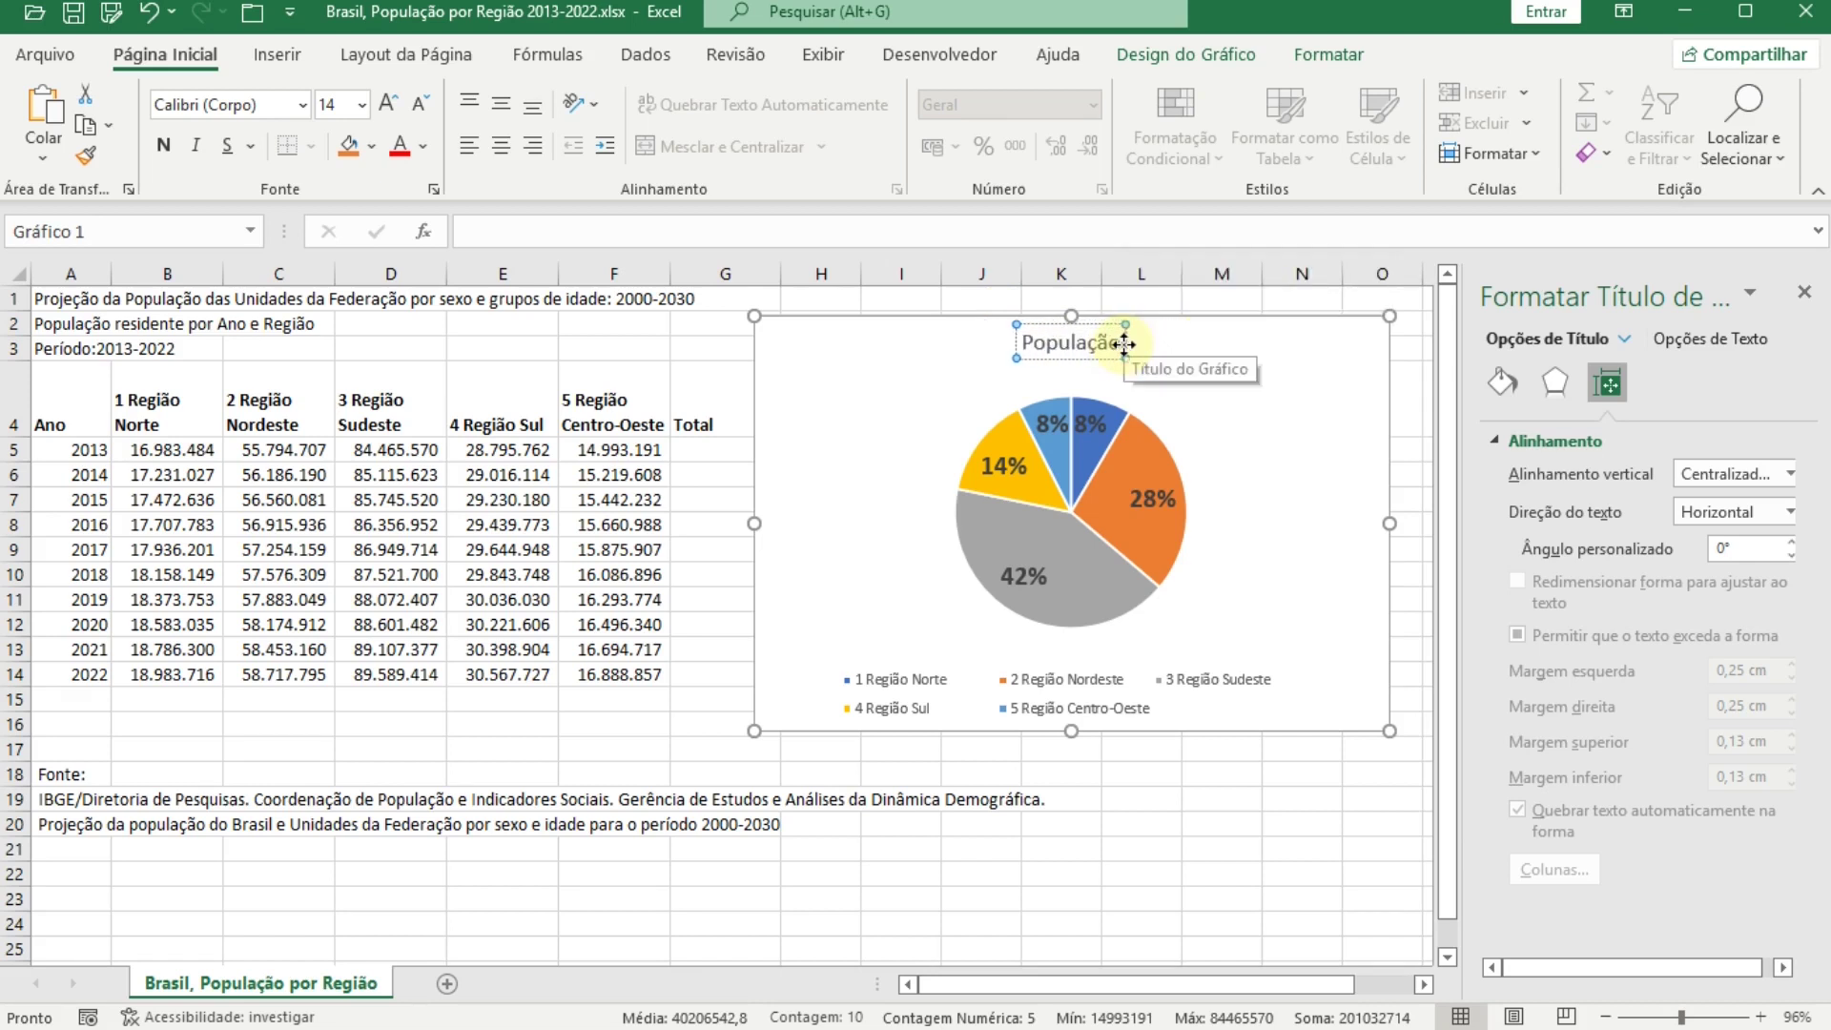
pyautogui.write(' do B')
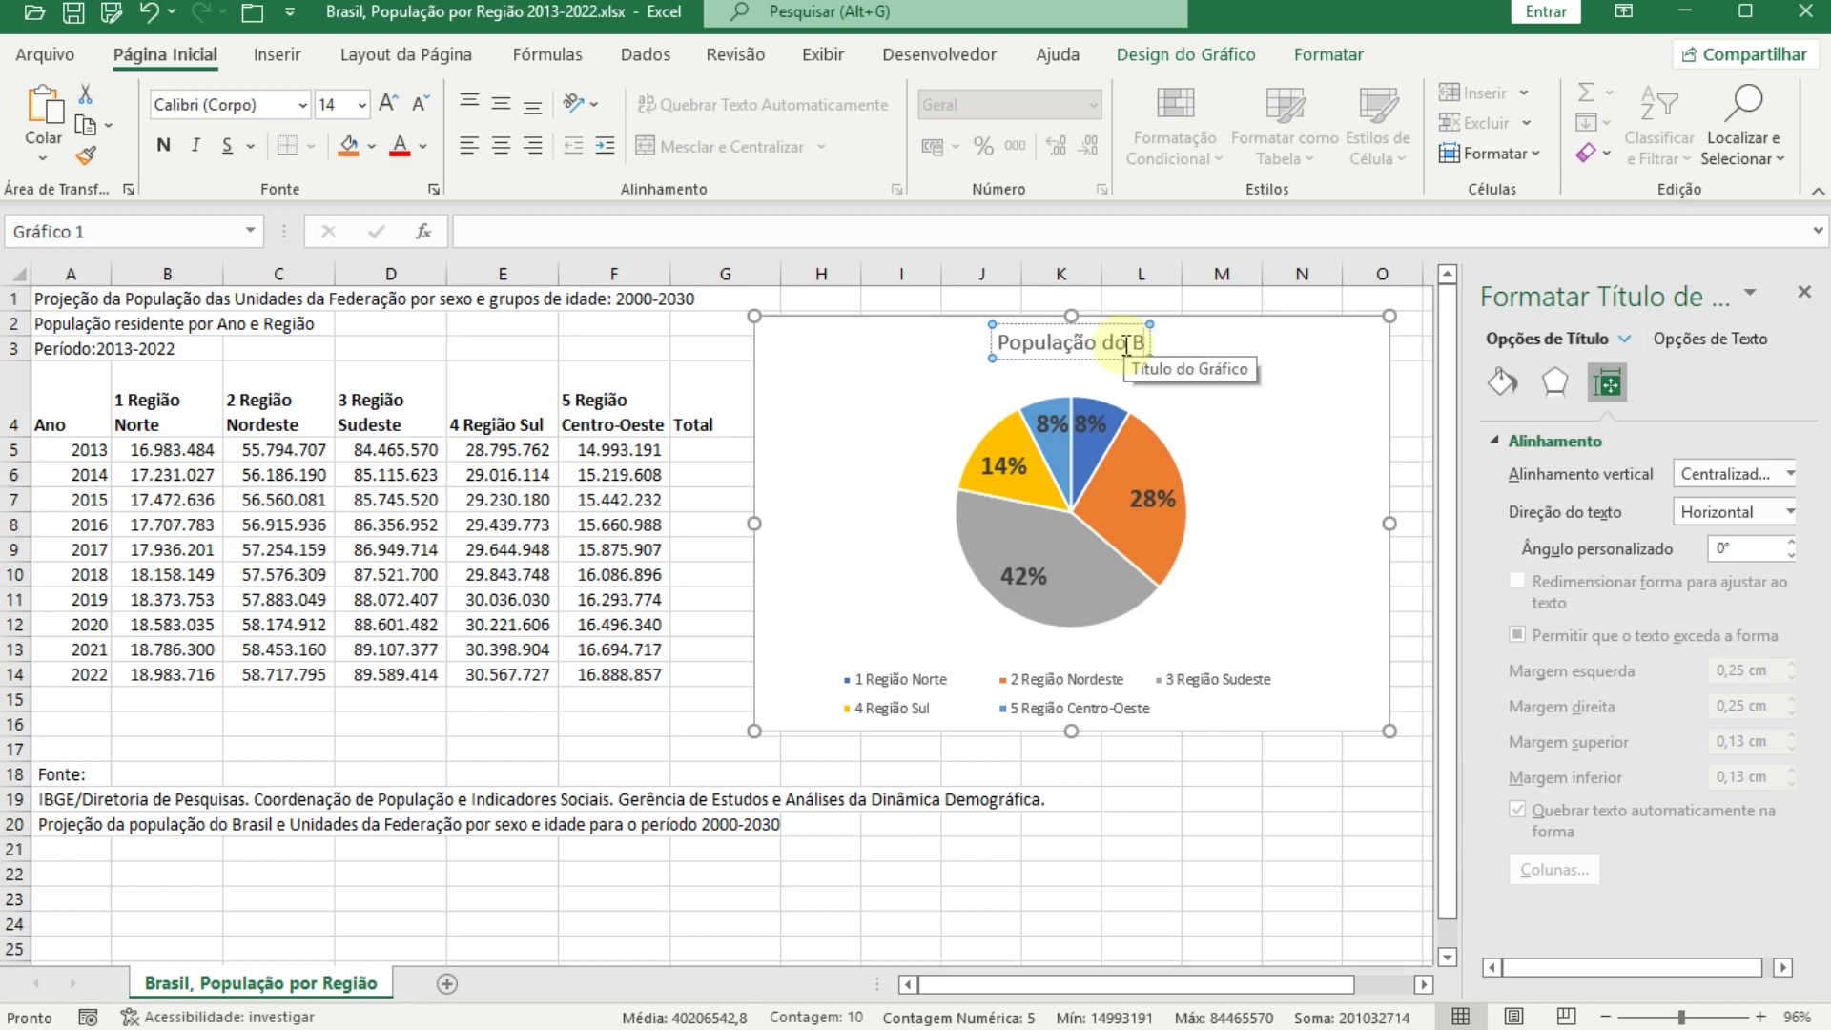
pyautogui.write('rasil por Regiça')
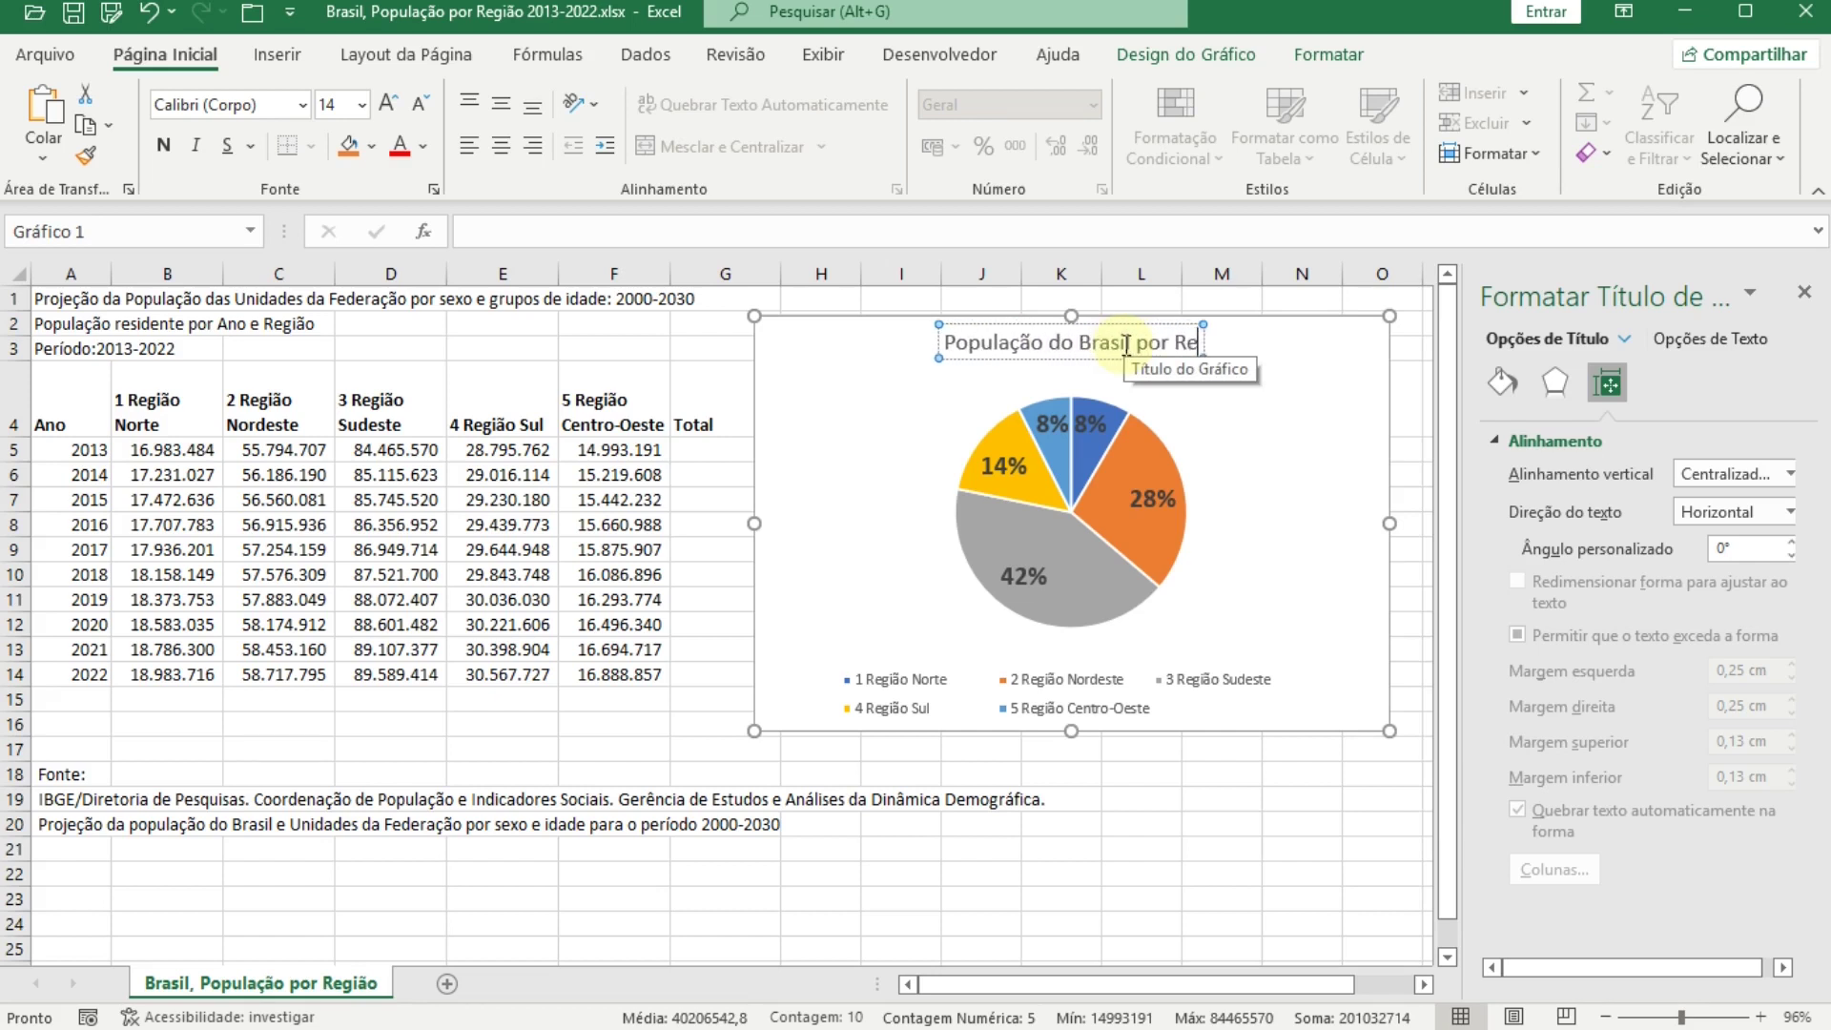
pyautogui.press('BackSpace')
pyautogui.press('BackSpace')
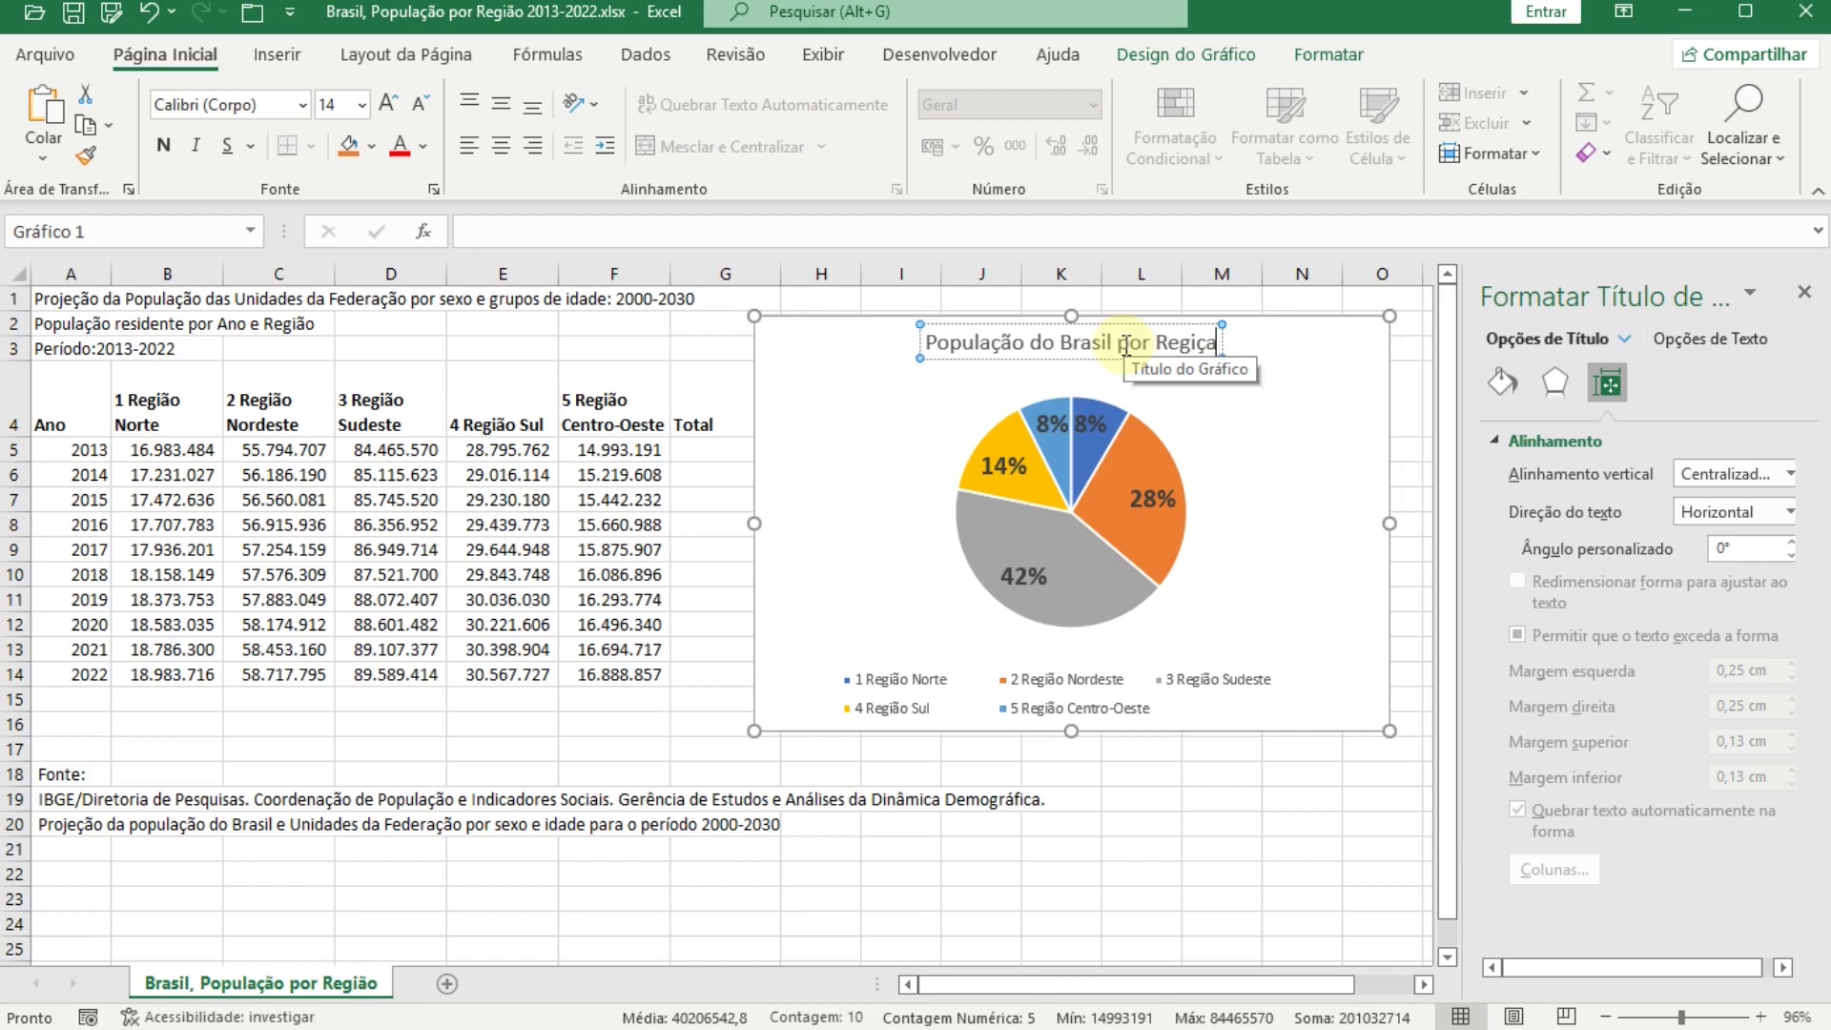
pyautogui.write('ão')
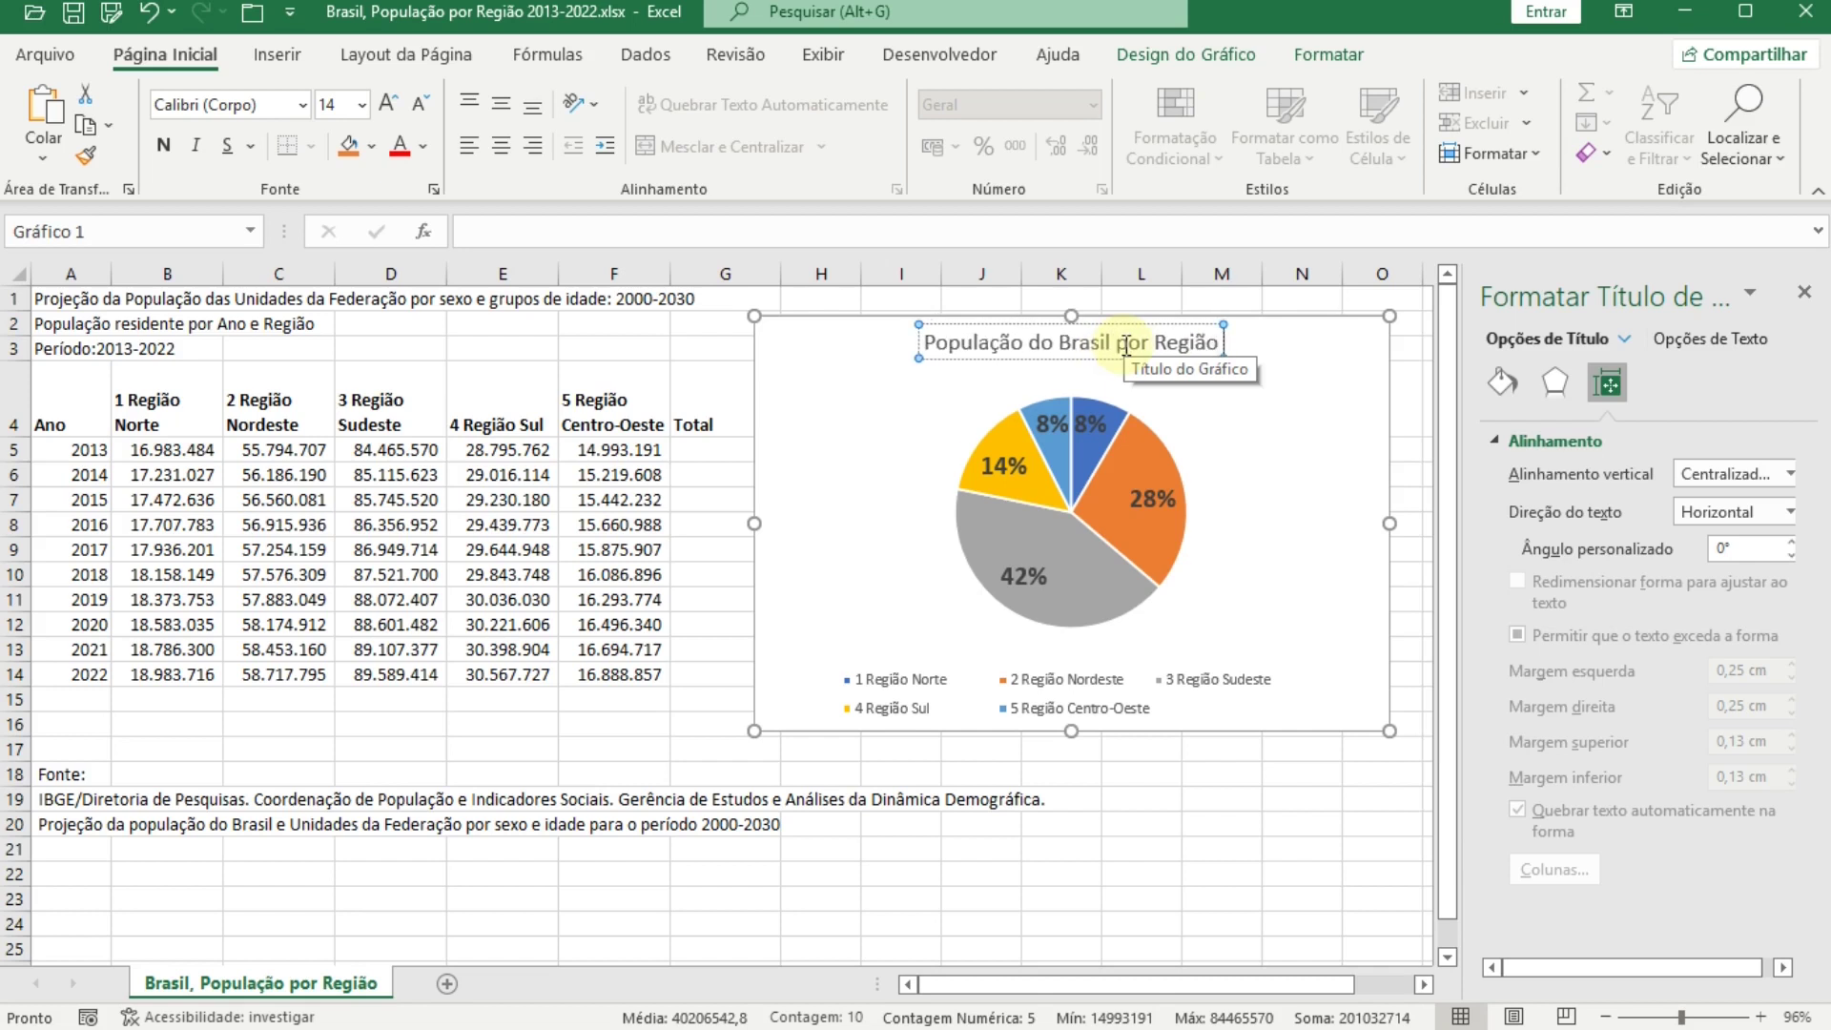
pyautogui.write(' 2013')
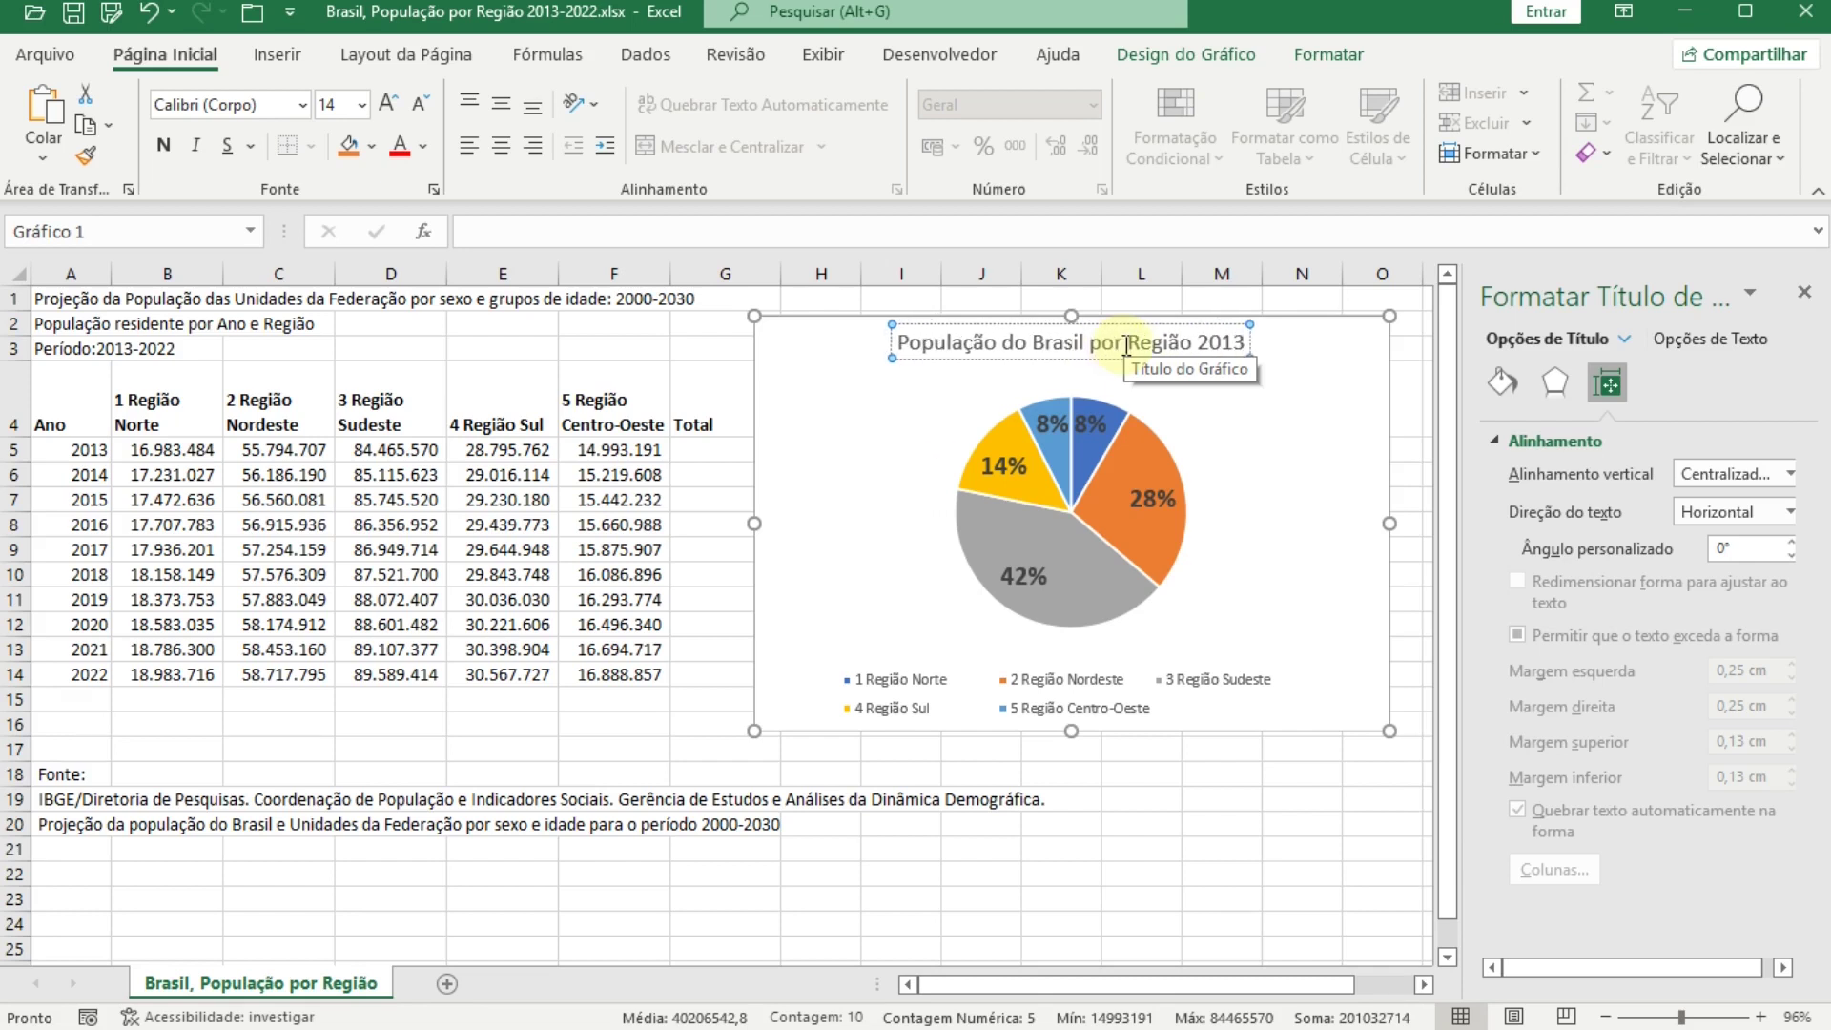
pyautogui.press('Escape')
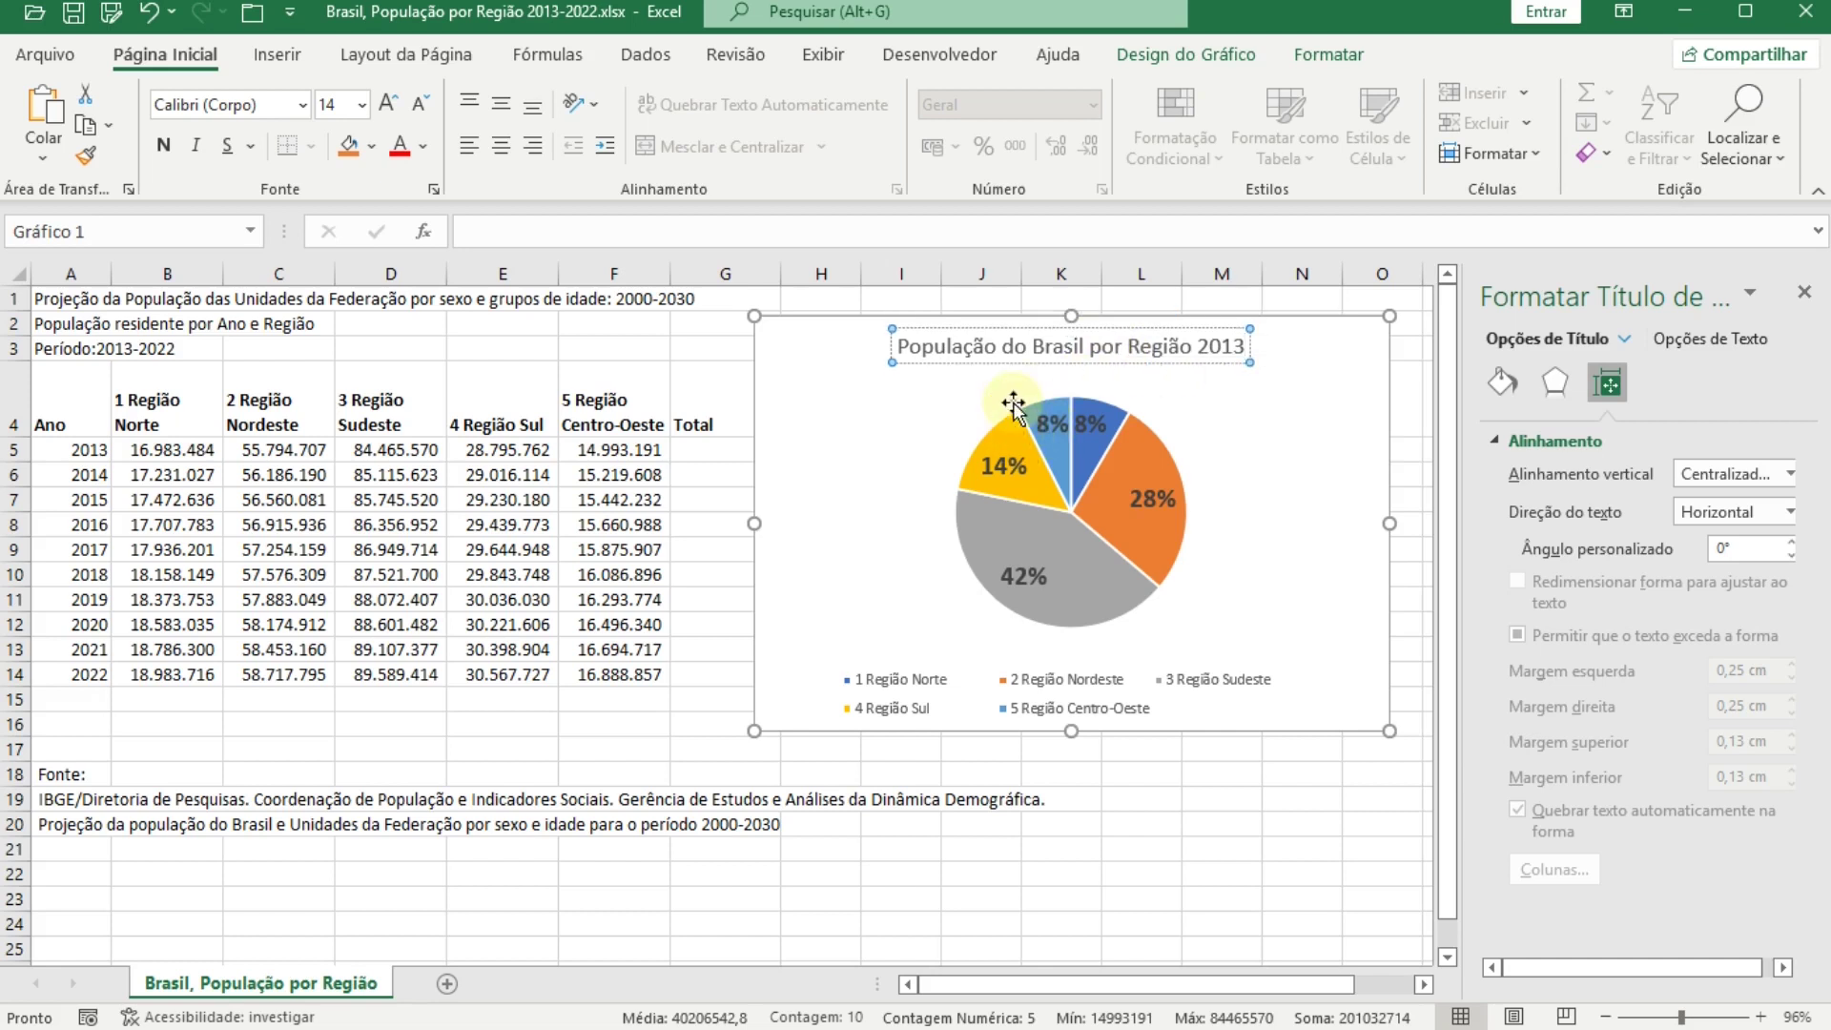
# Step: Preview the available chart styles and colour palettes for the pie chart without applying any
pyautogui.click(1013, 405)
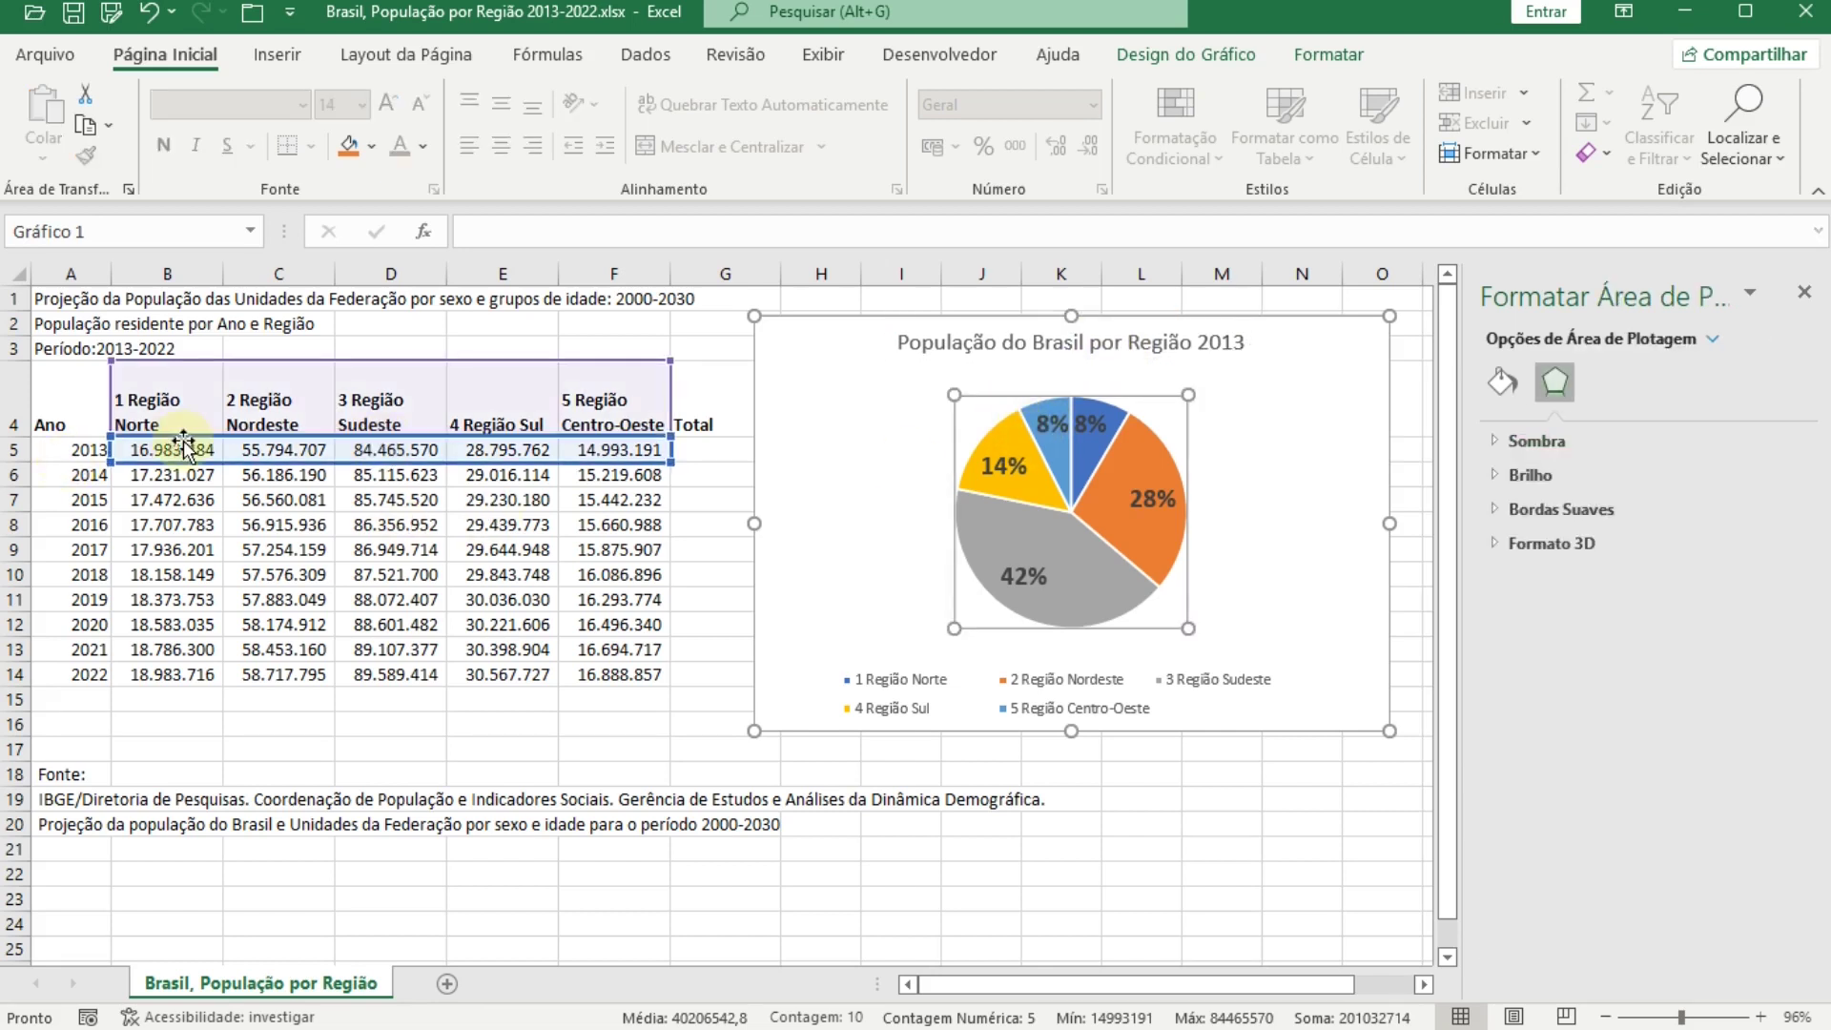
pyautogui.click(760, 601)
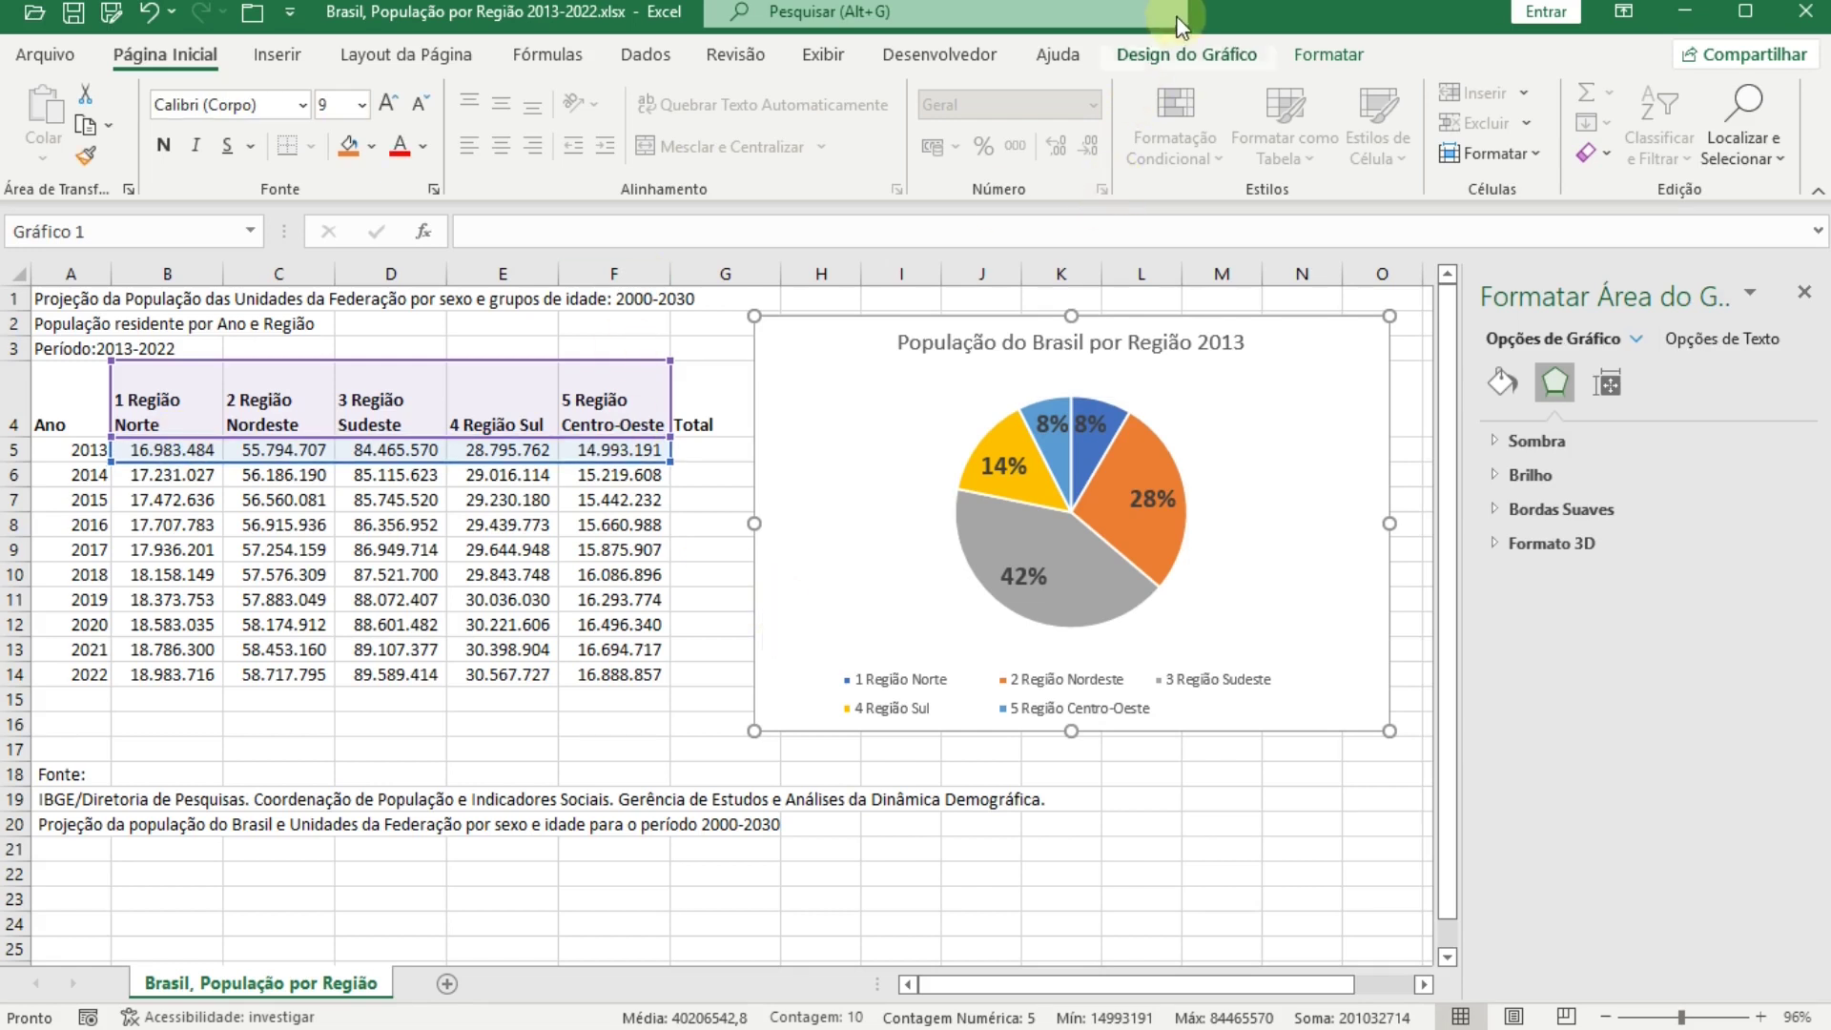
pyautogui.click(1223, 55)
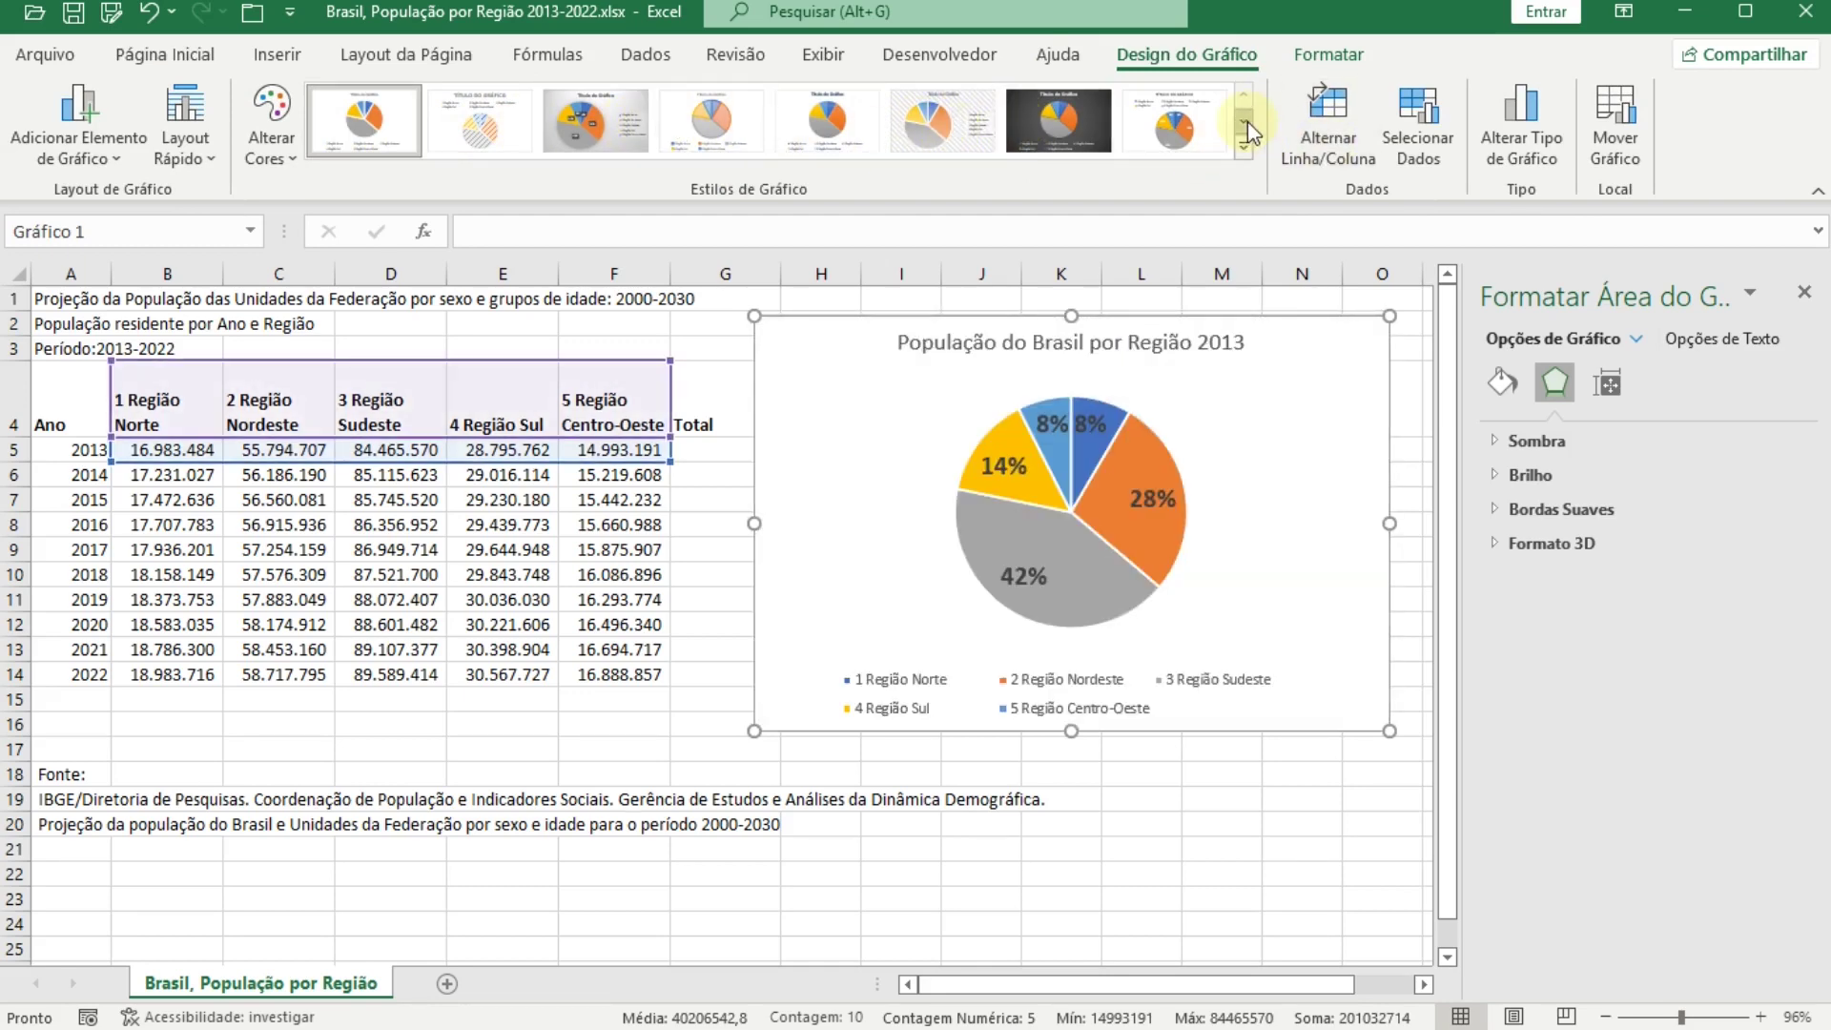
pyautogui.click(1248, 123)
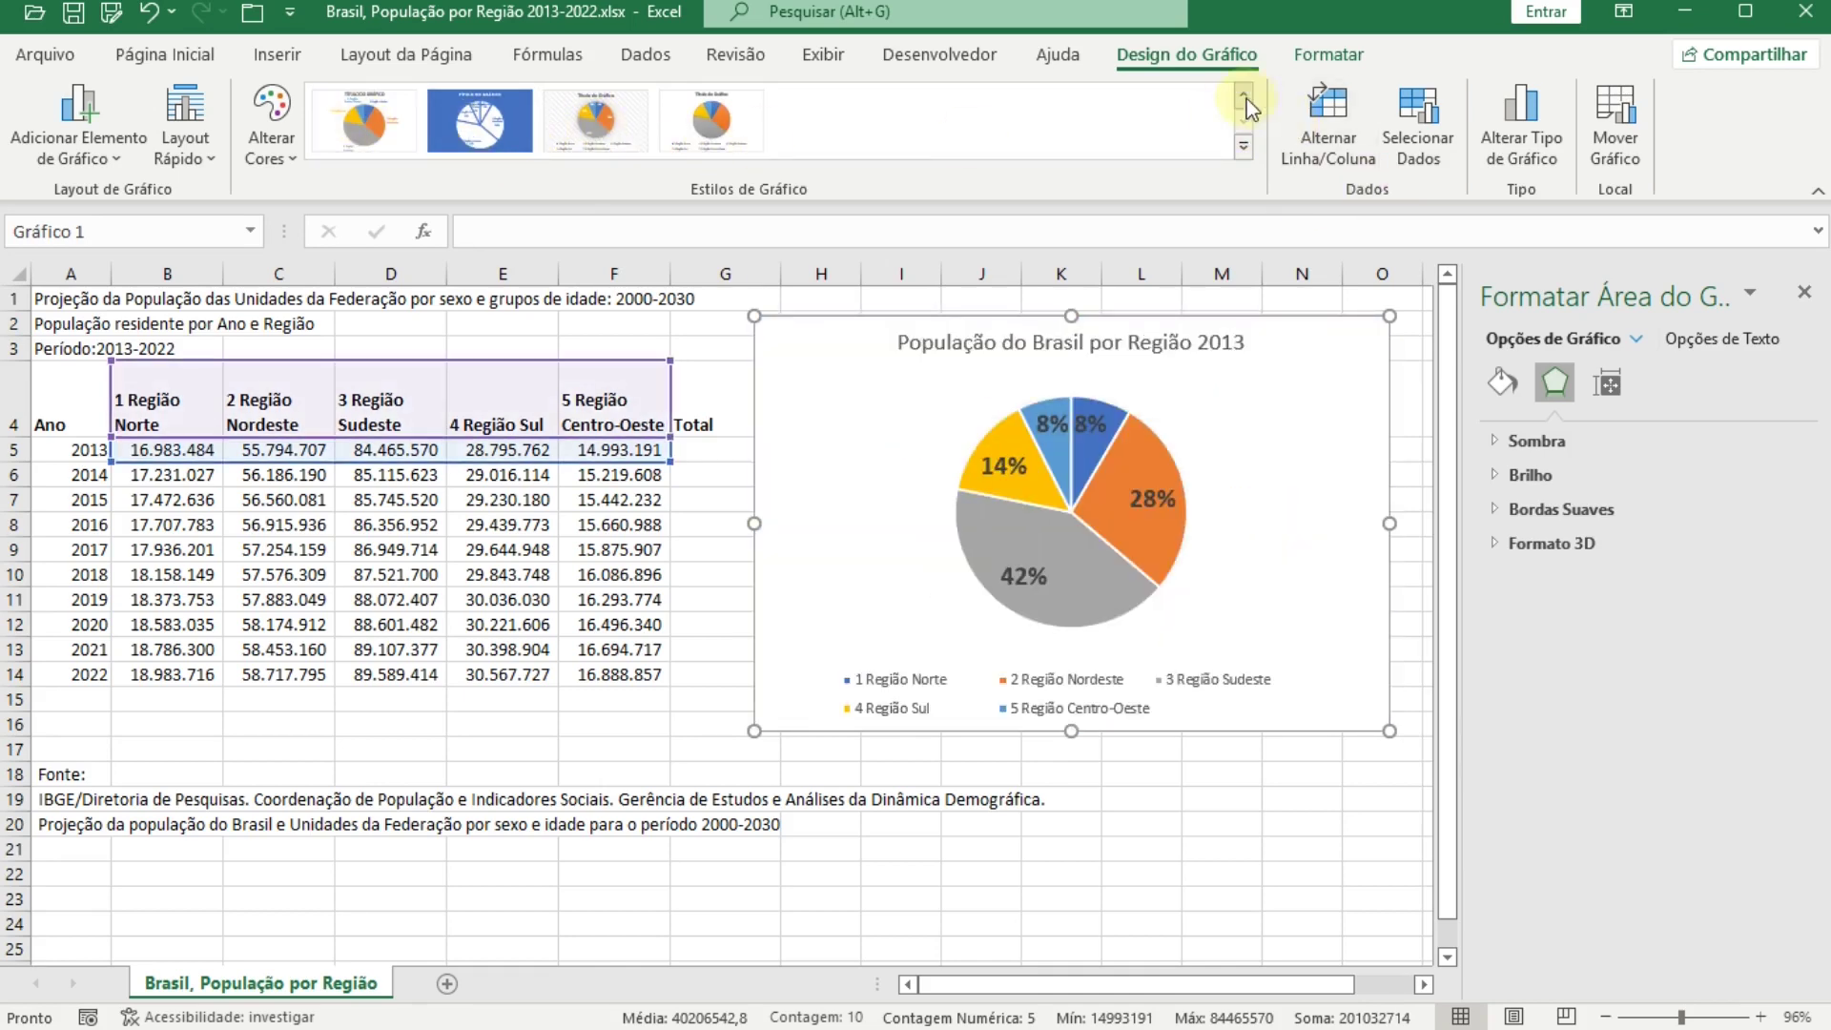
pyautogui.click(1244, 96)
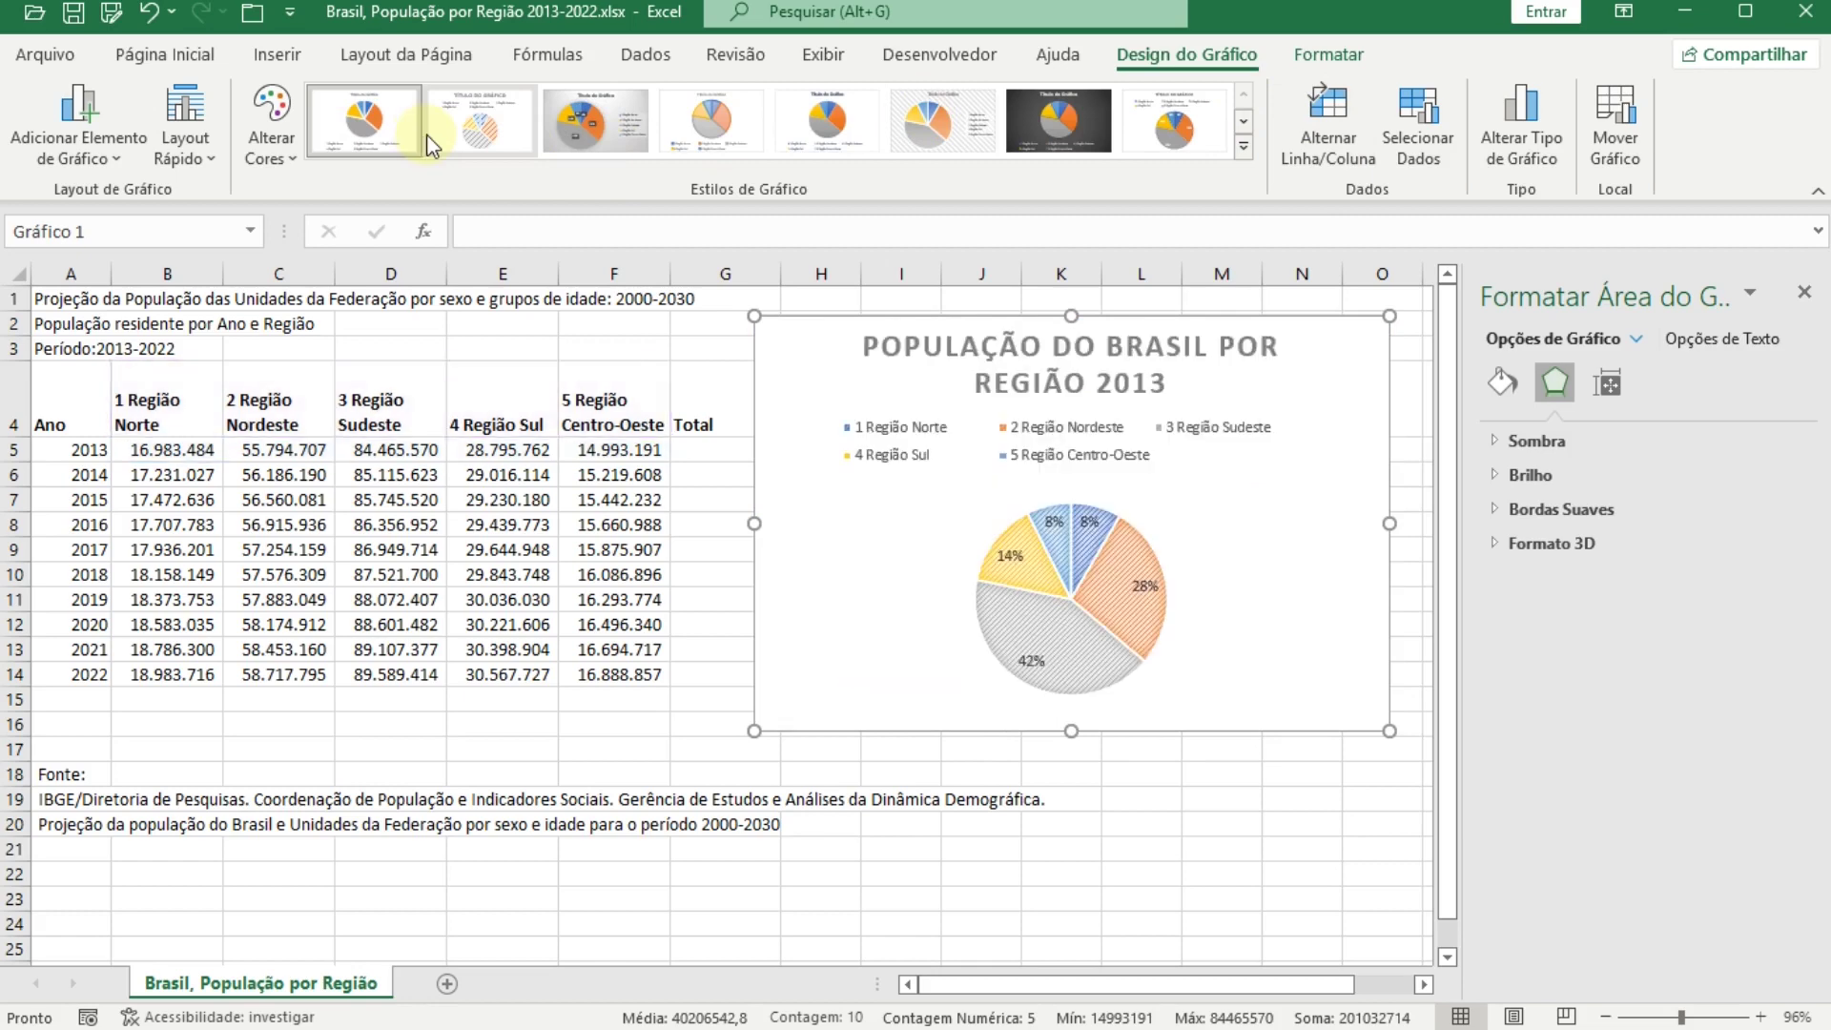
pyautogui.click(283, 164)
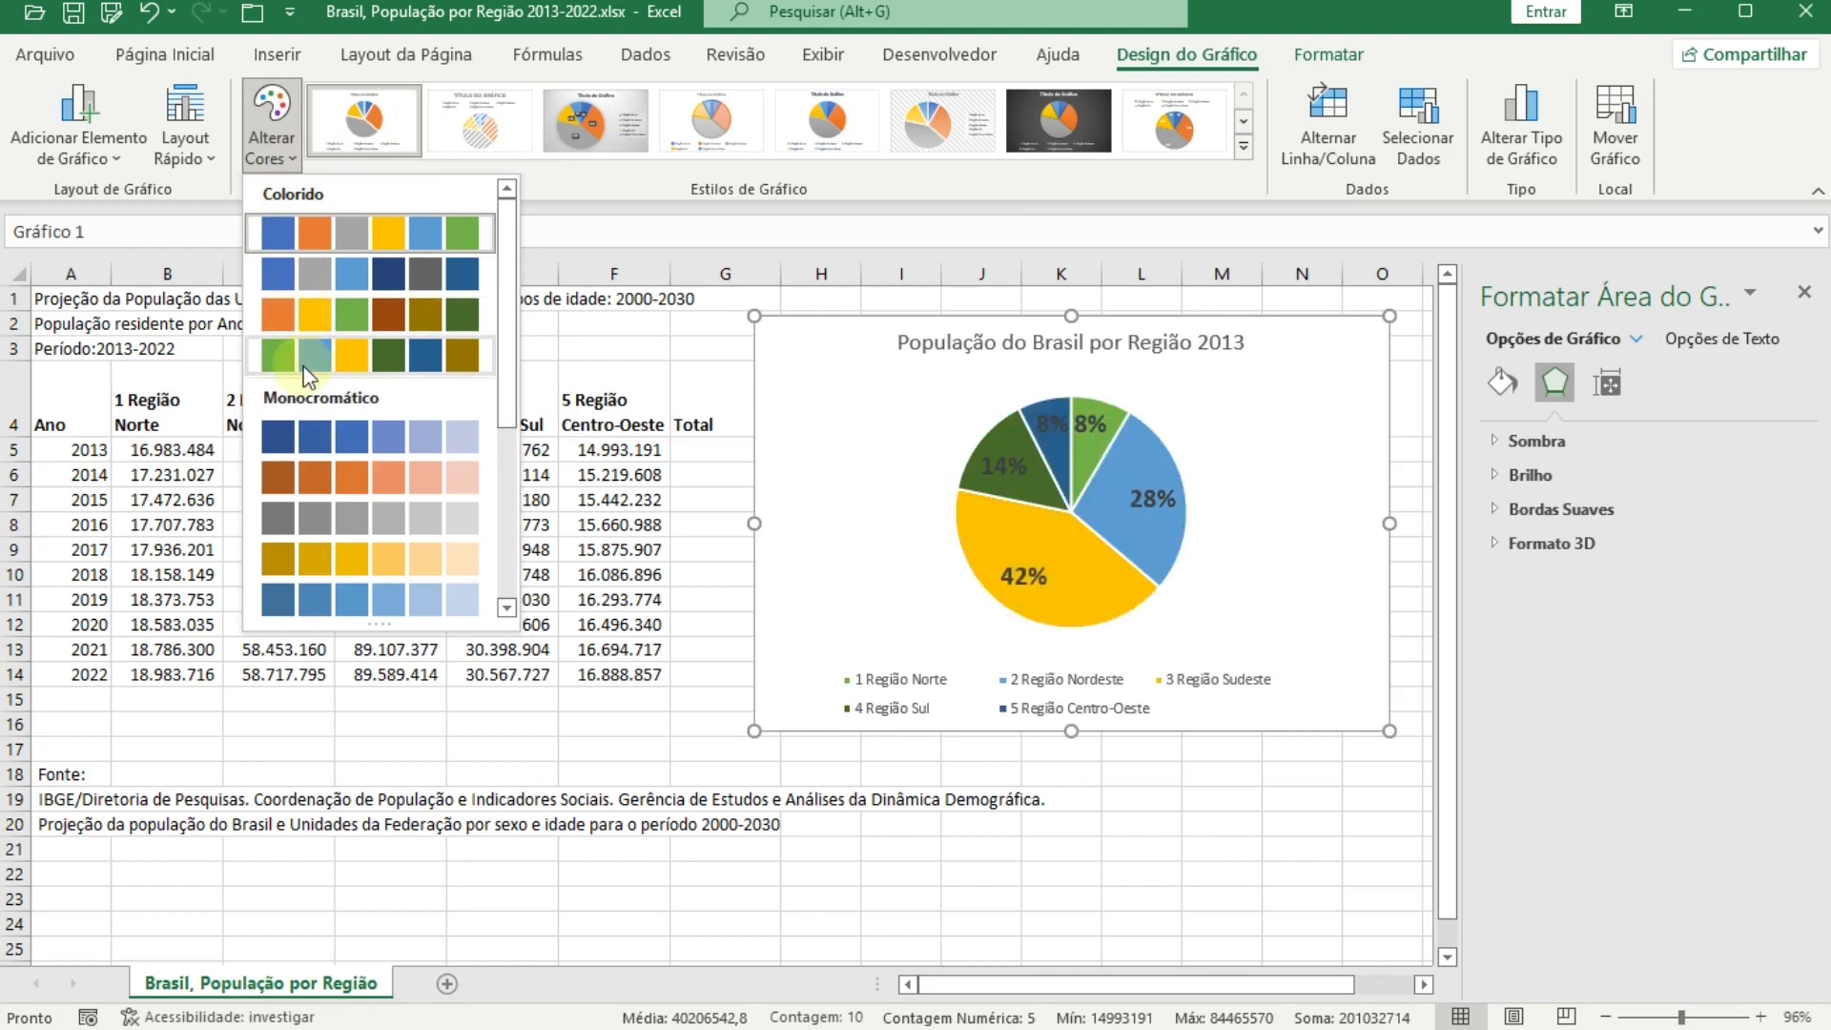
pyautogui.press('Escape')
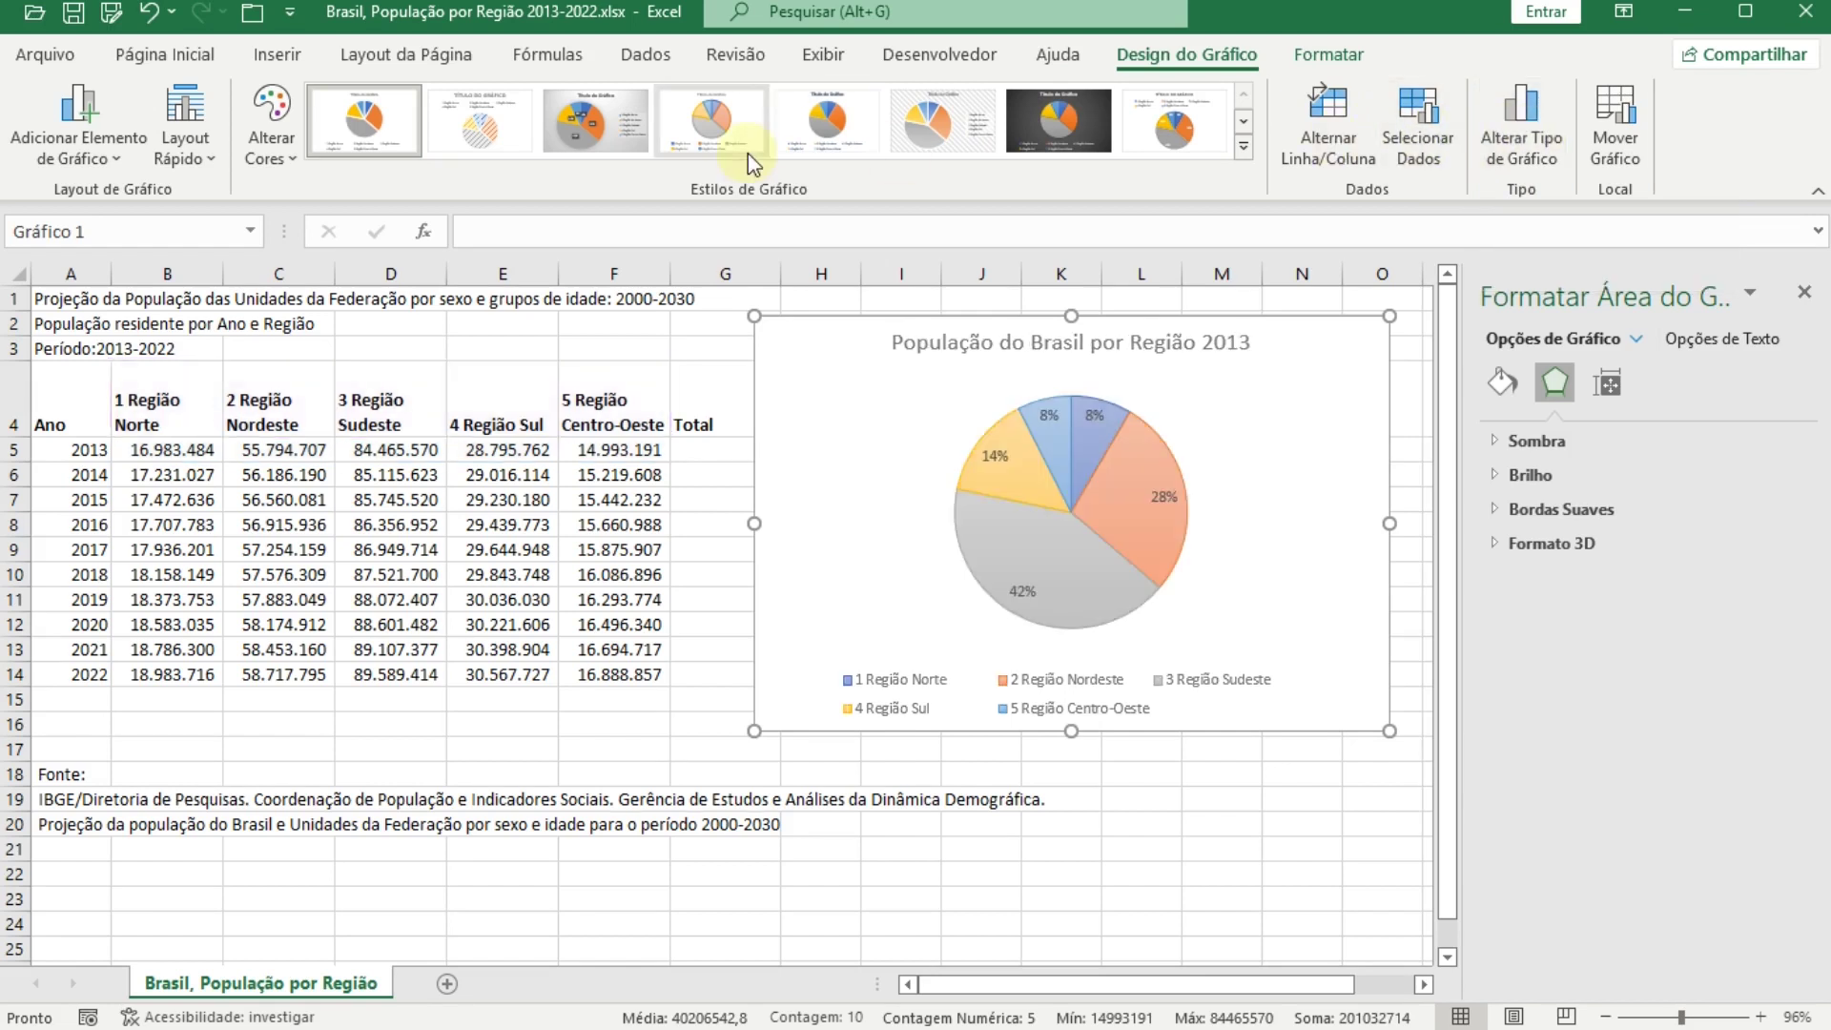
# Step: Change the pie chart's type to a doughnut chart (Rosca)
pyautogui.click(1537, 157)
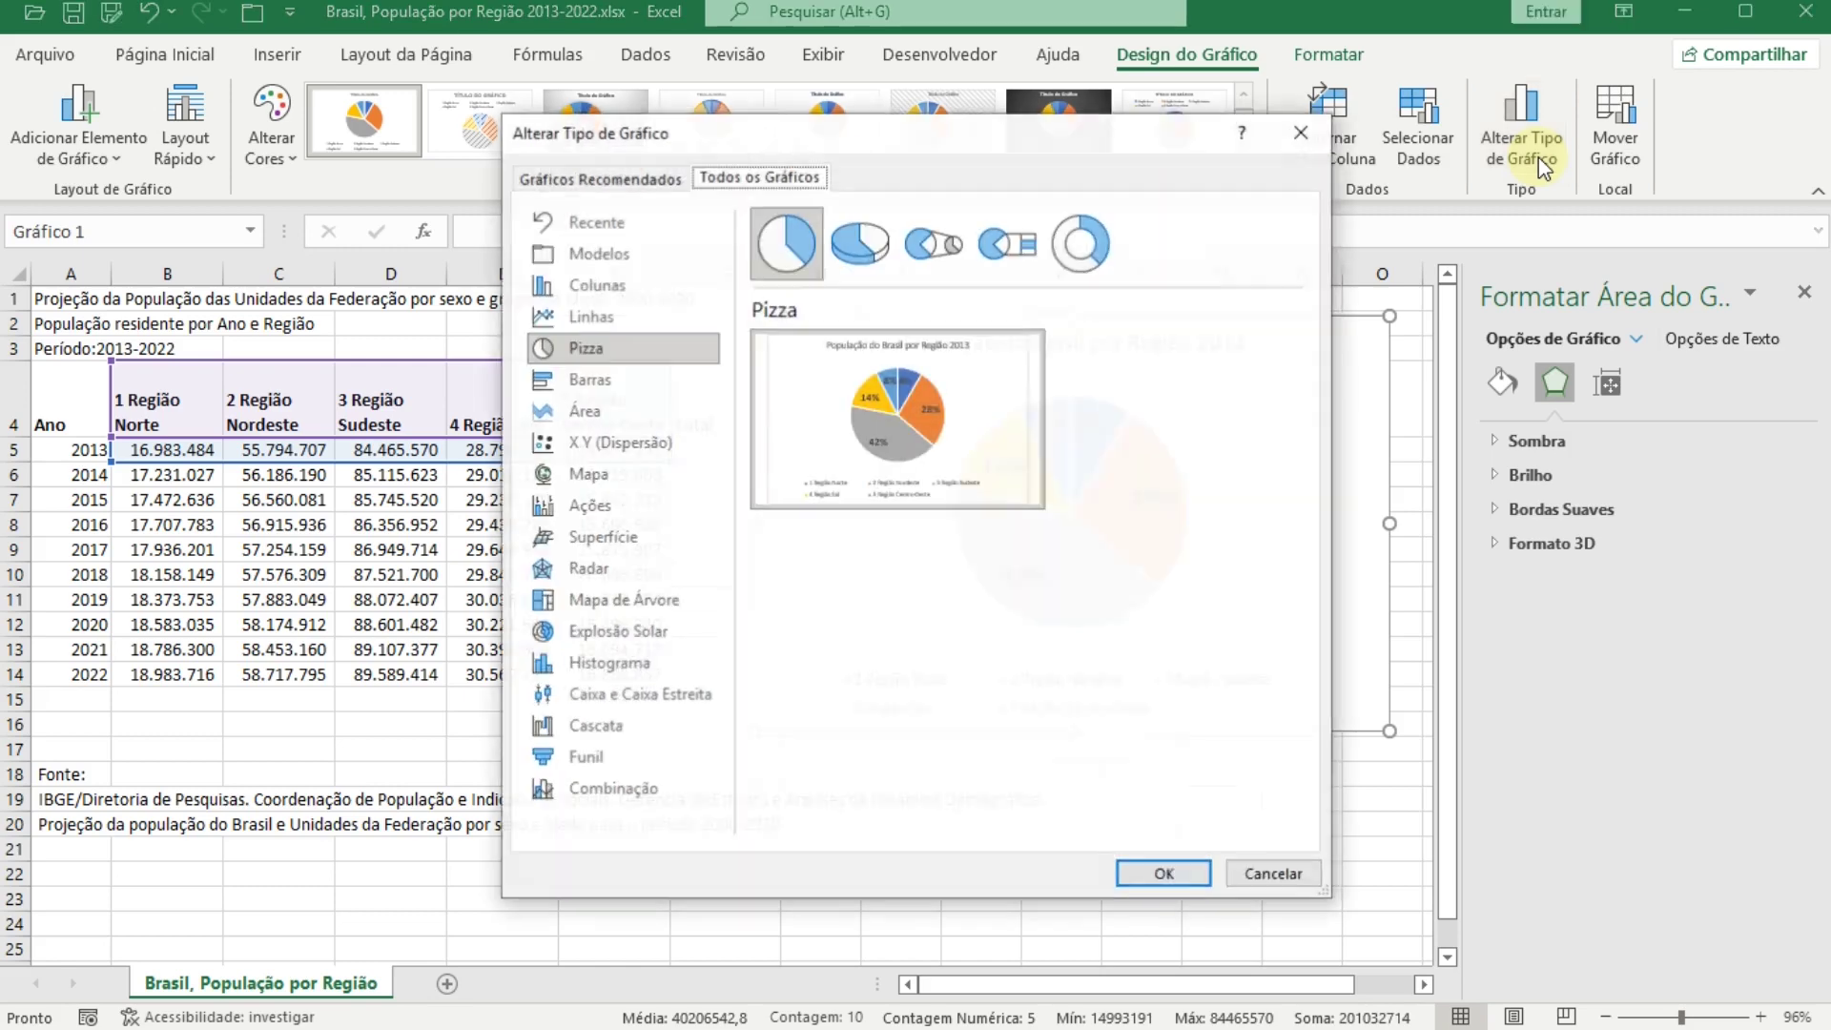
pyautogui.click(1070, 265)
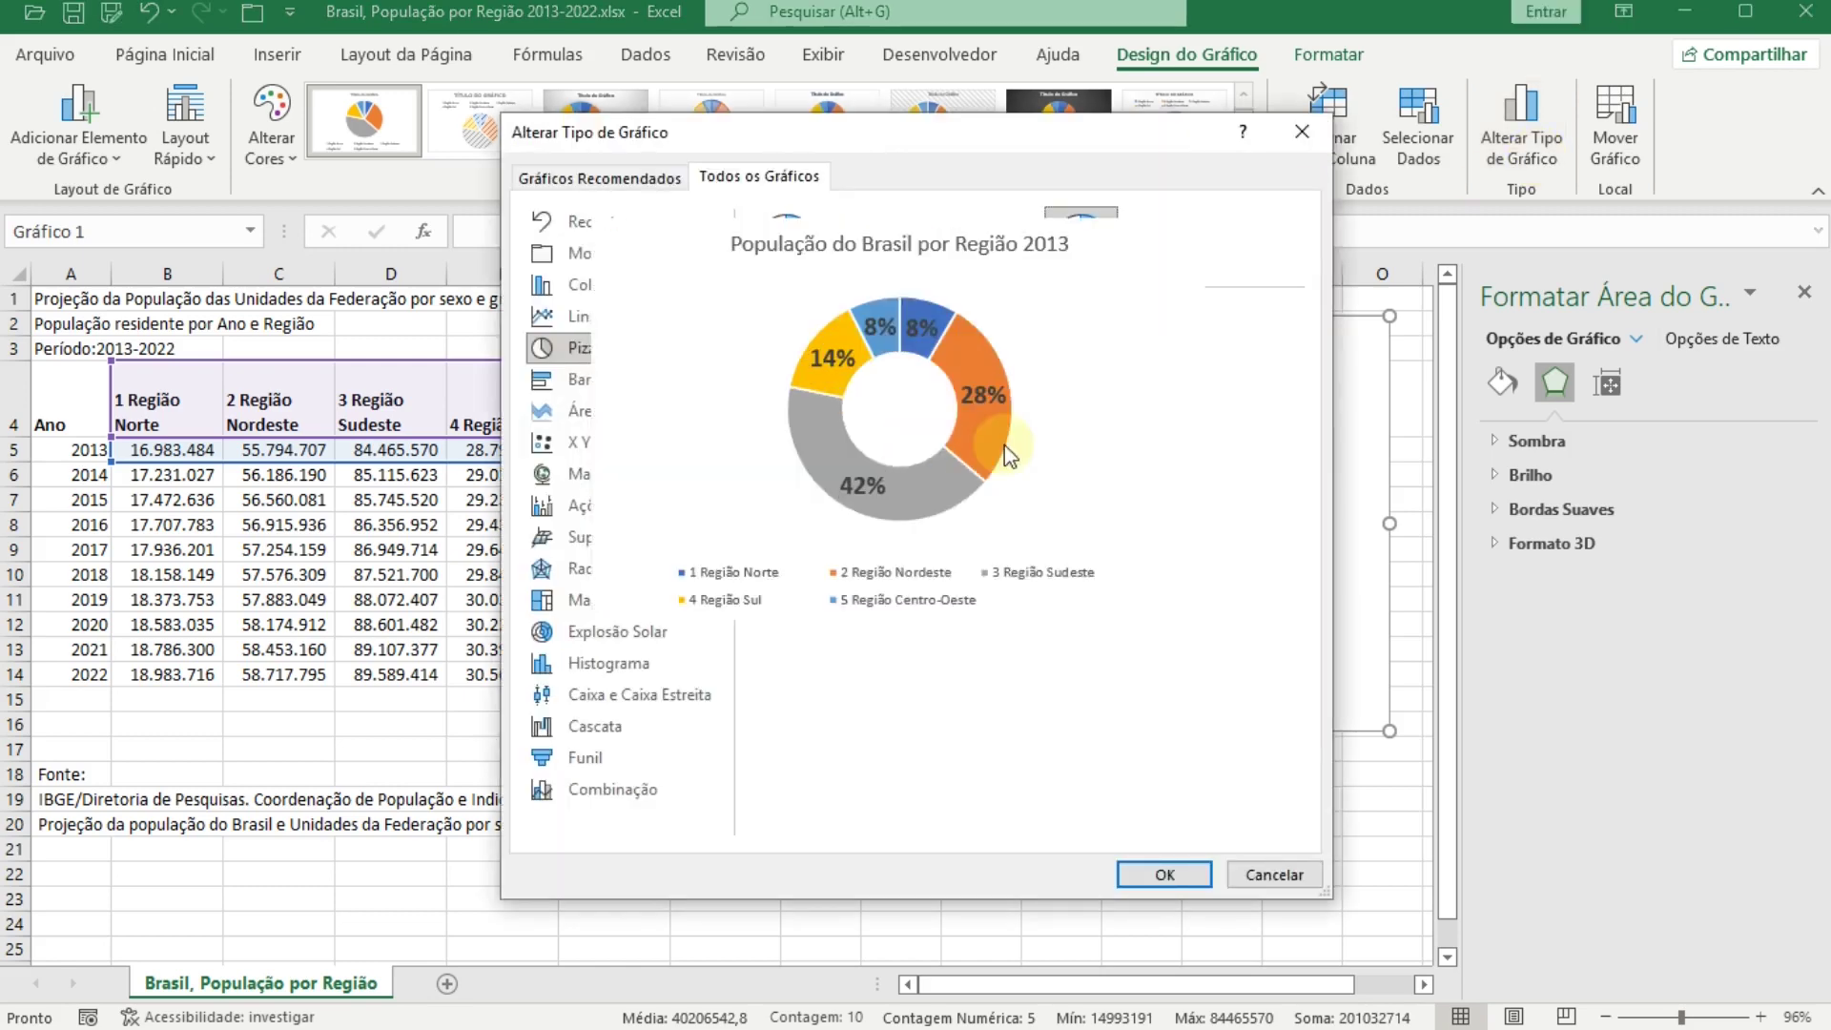
pyautogui.click(1185, 877)
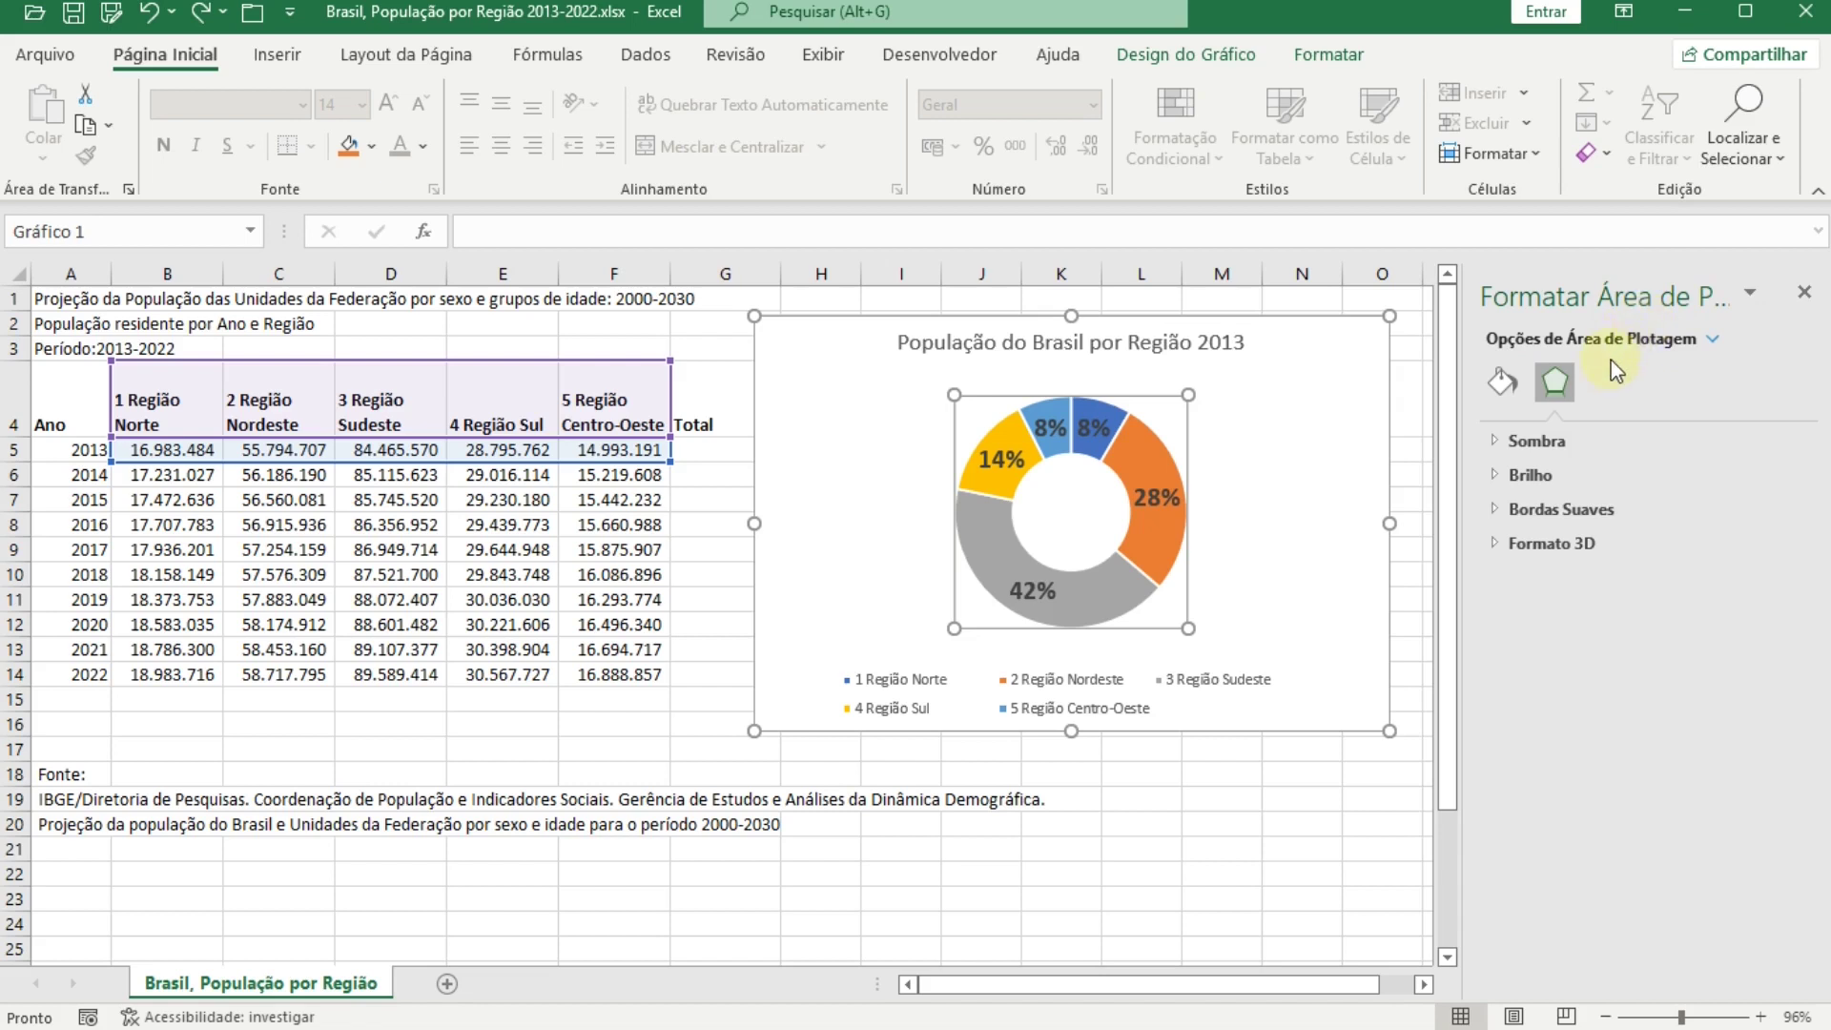
pyautogui.click(1715, 340)
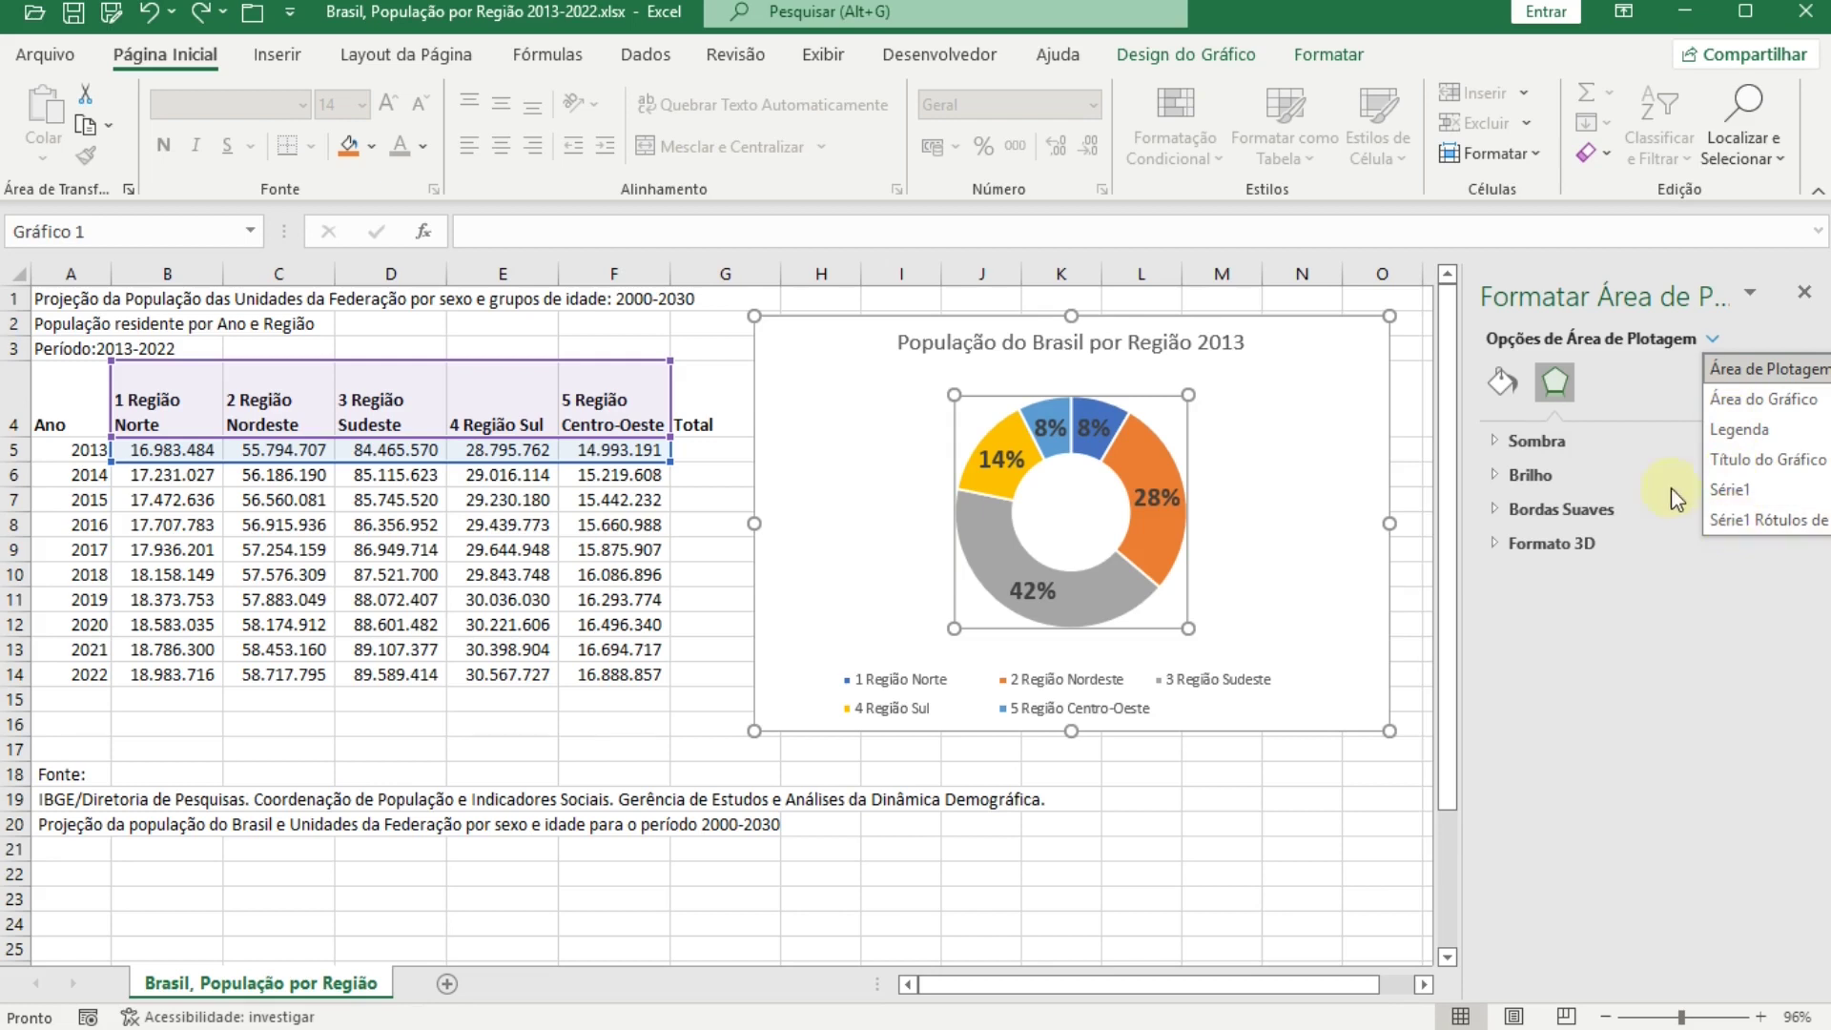
pyautogui.click(1493, 383)
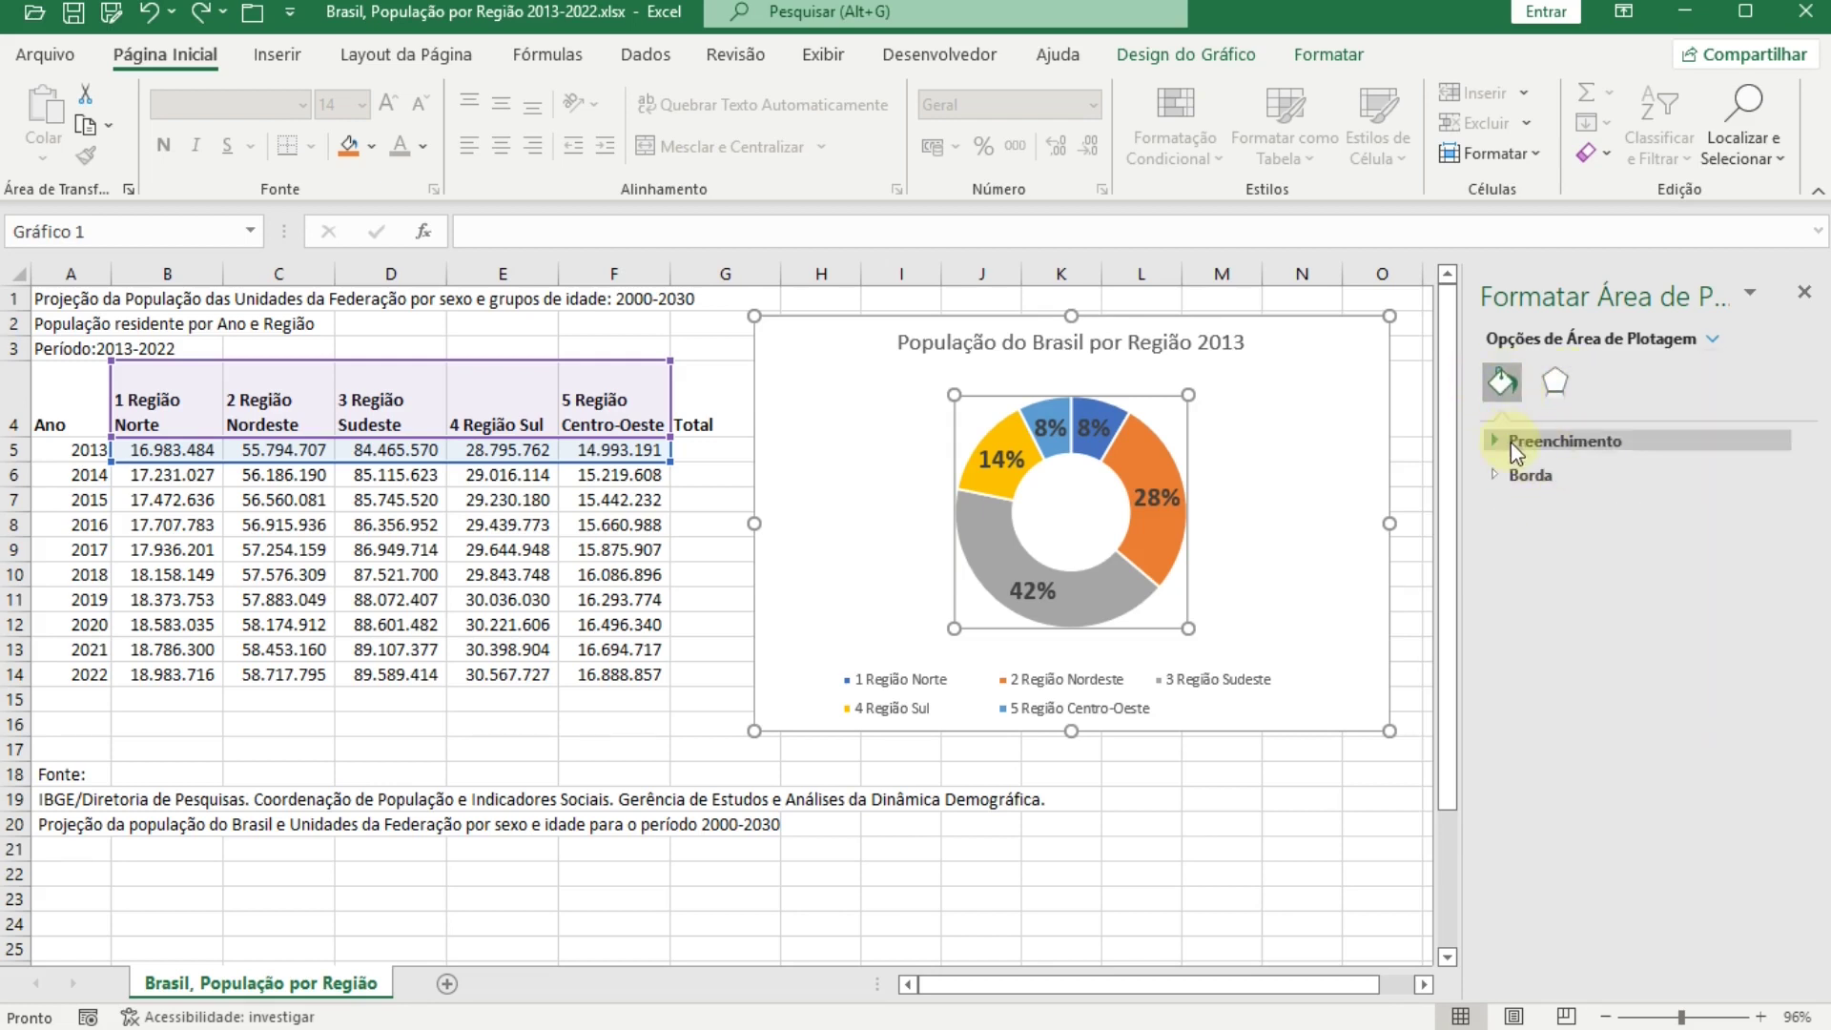
pyautogui.click(1501, 442)
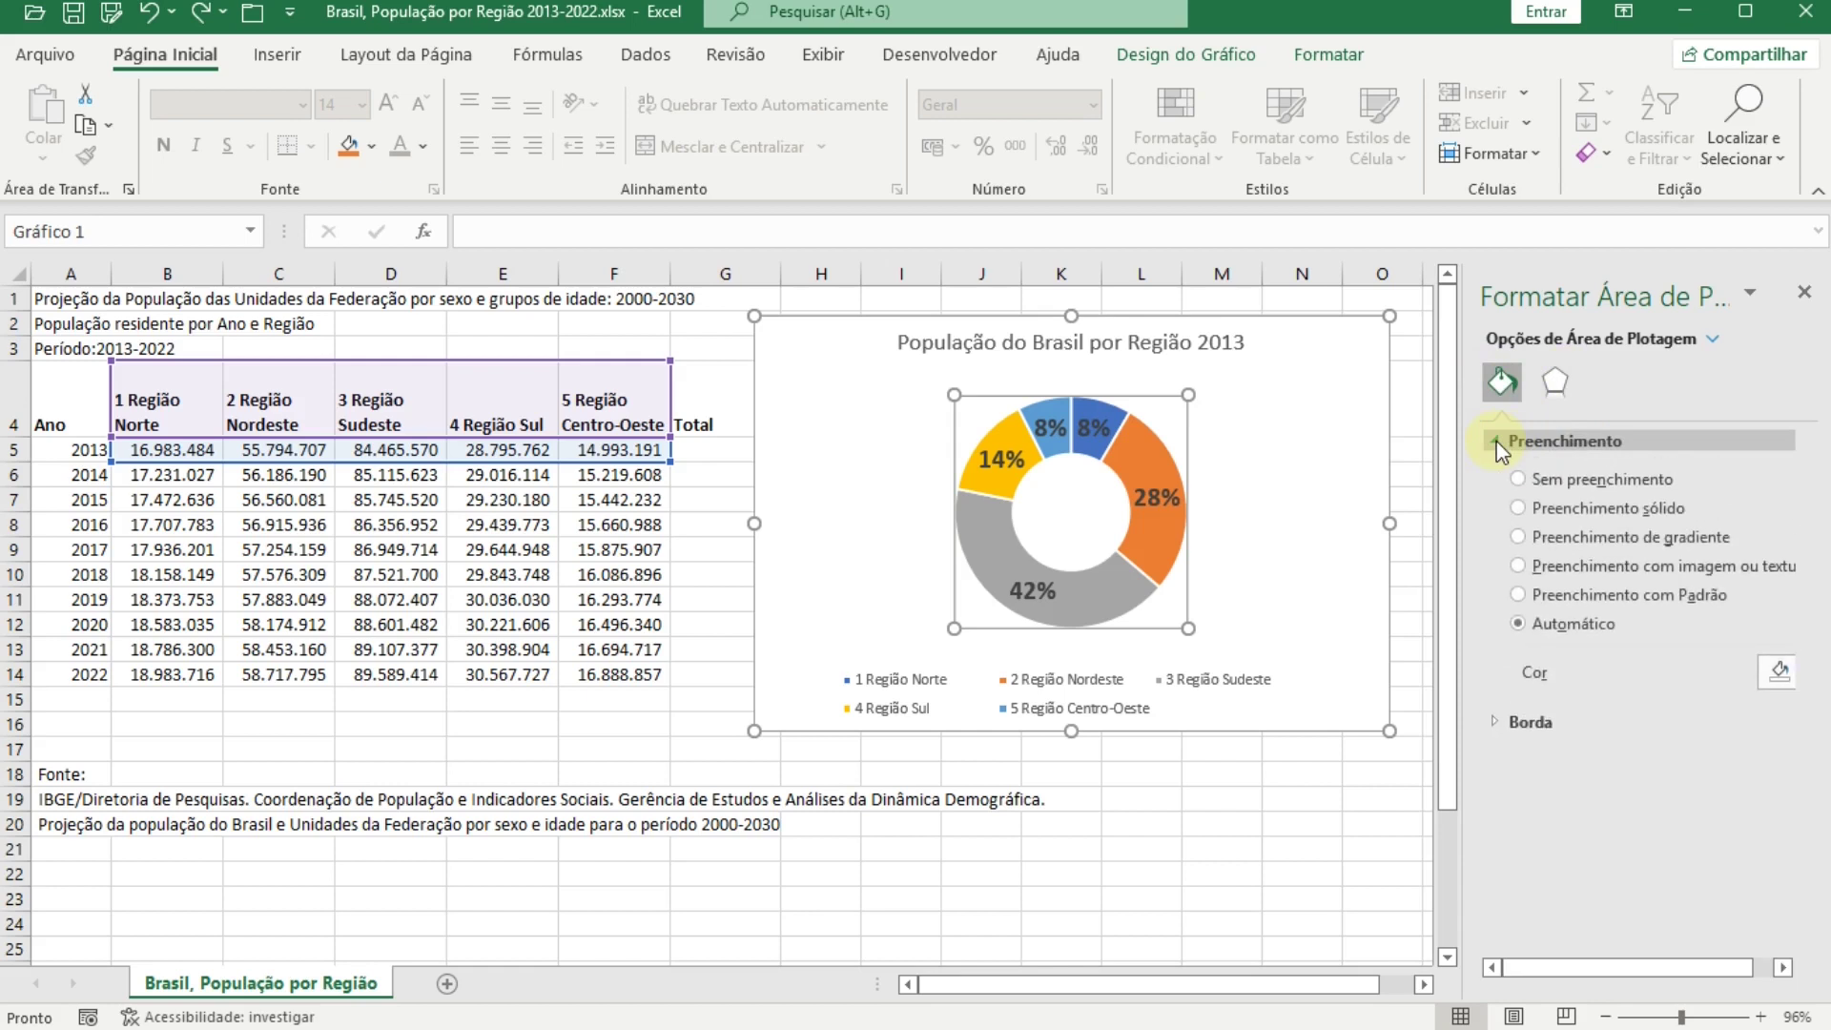
pyautogui.click(1503, 447)
pyautogui.click(1549, 374)
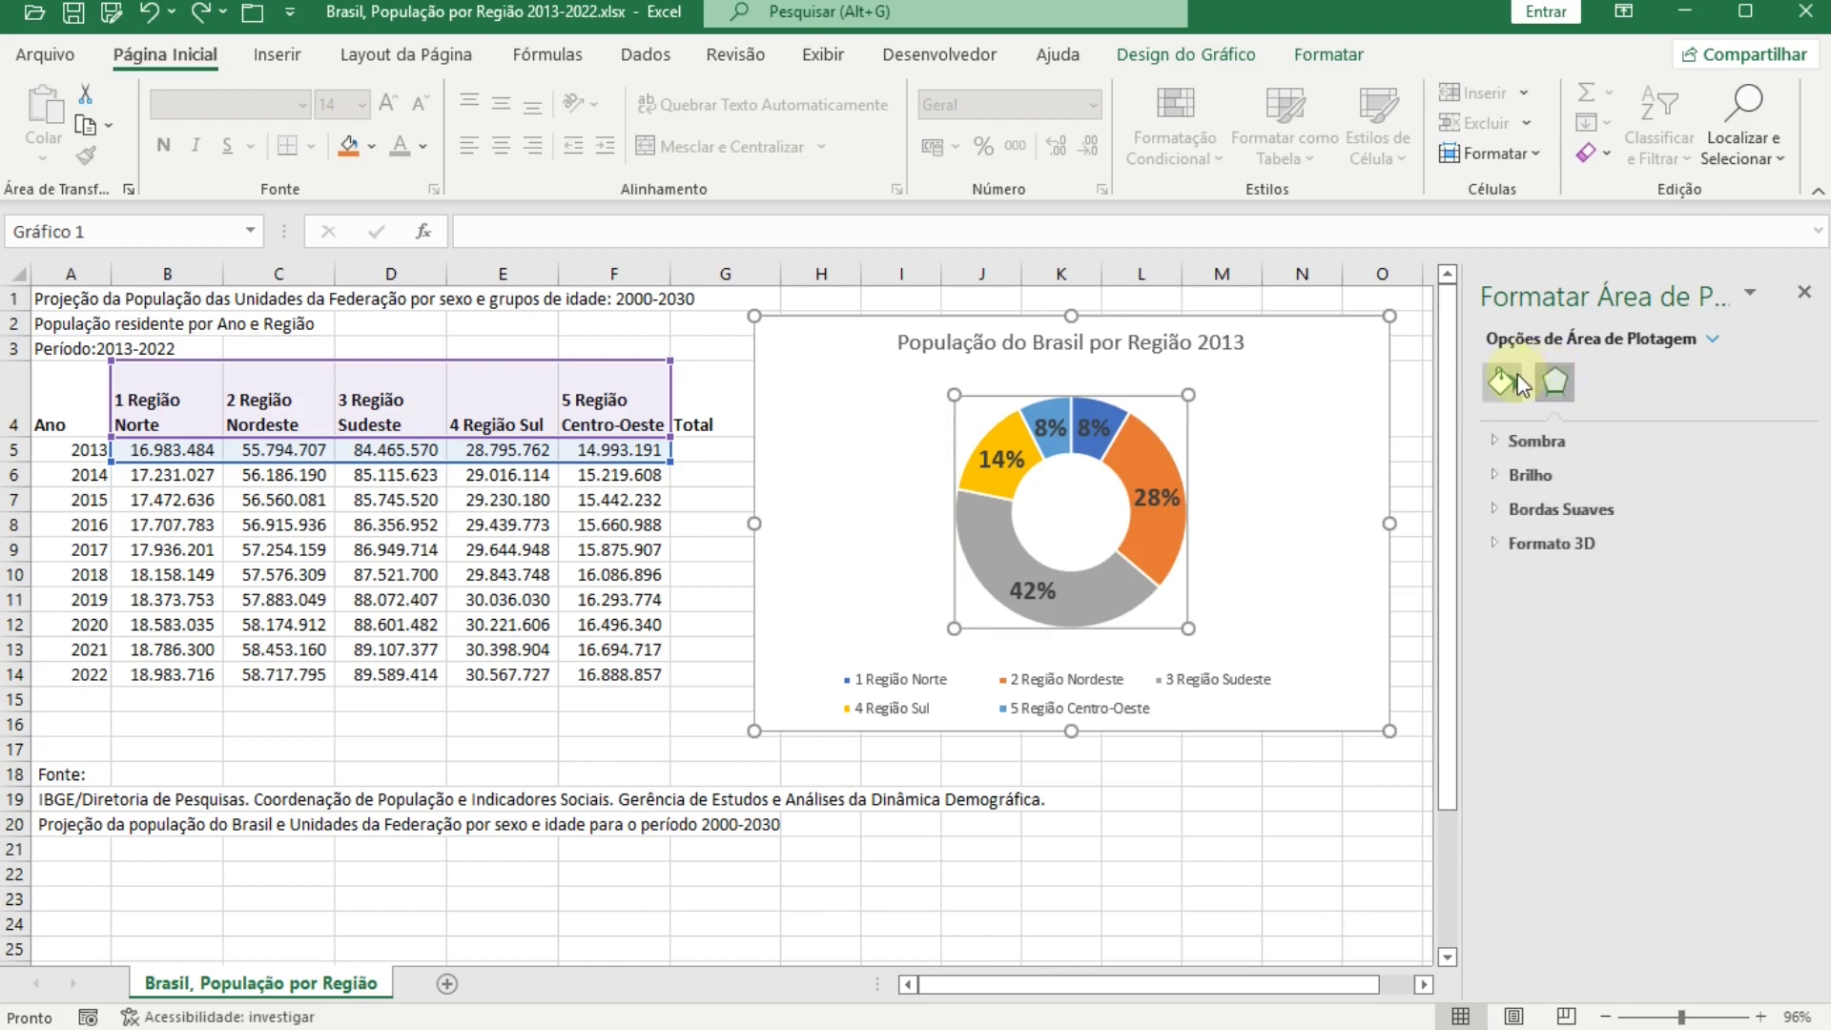
pyautogui.click(1515, 379)
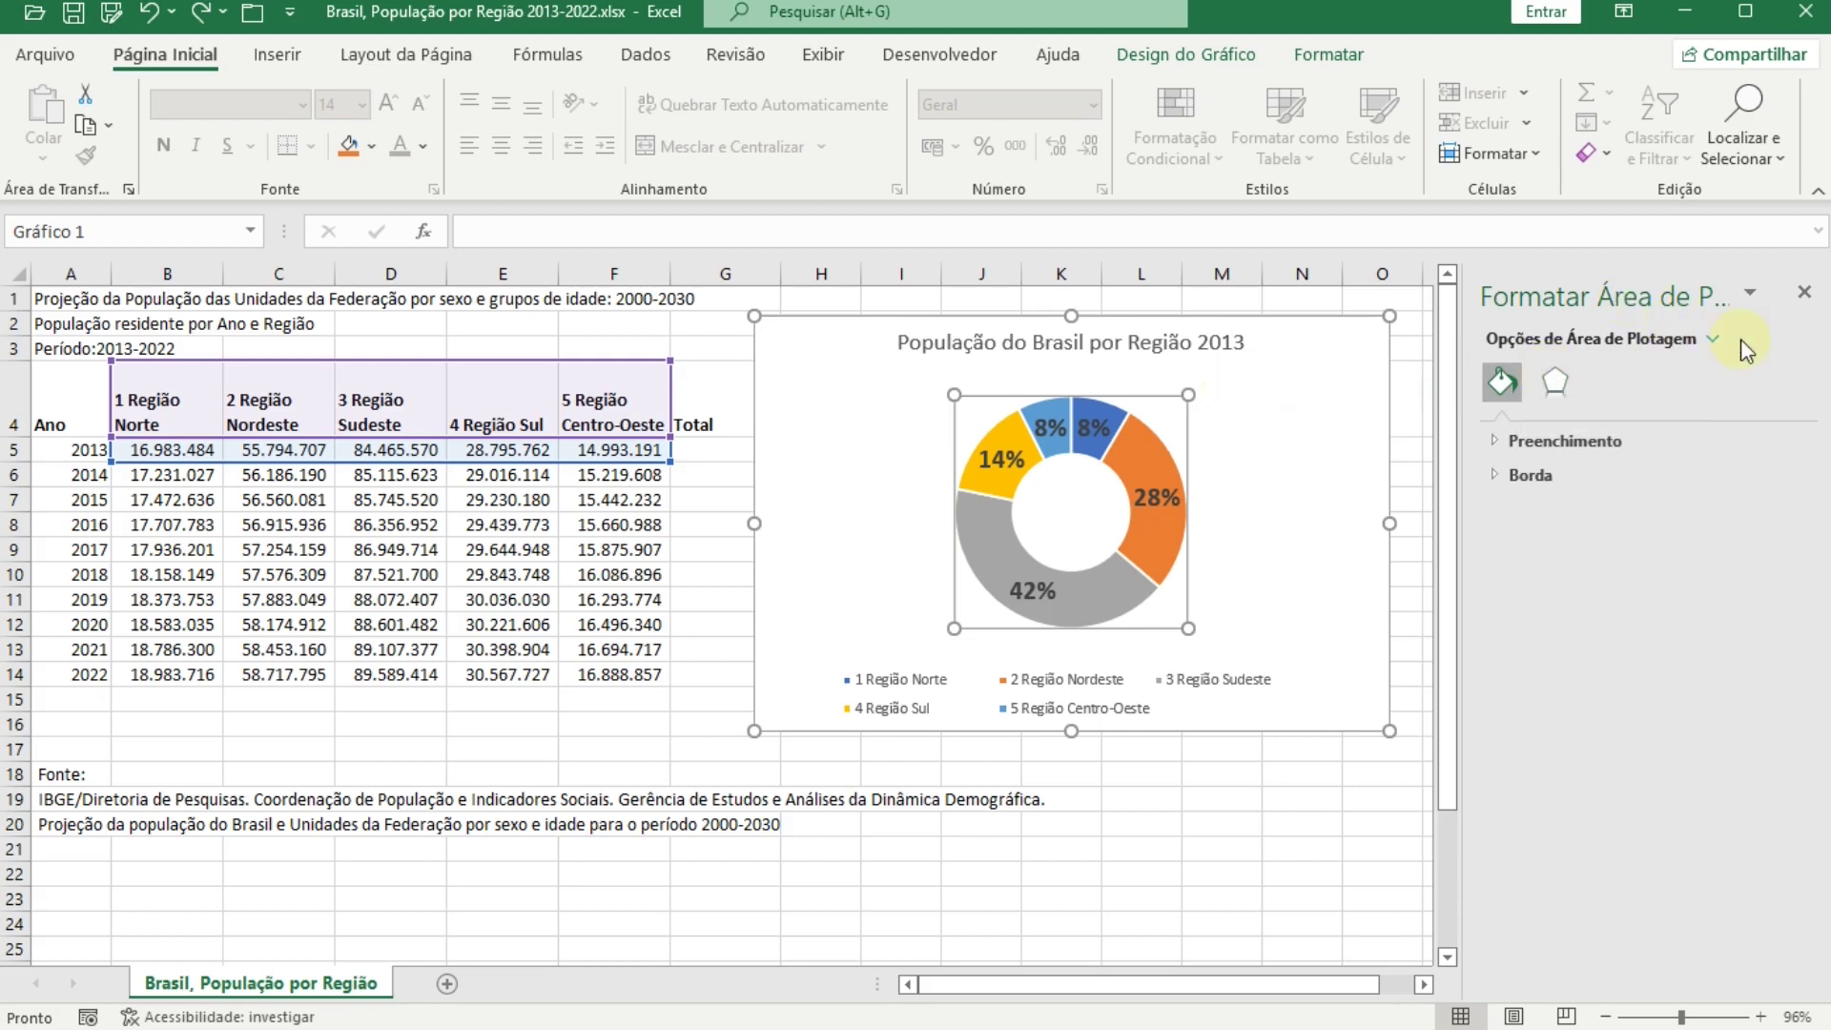
# Step: Open the format options of Série1 and try rotating the first slice, returning its angle to 0°
pyautogui.click(1714, 343)
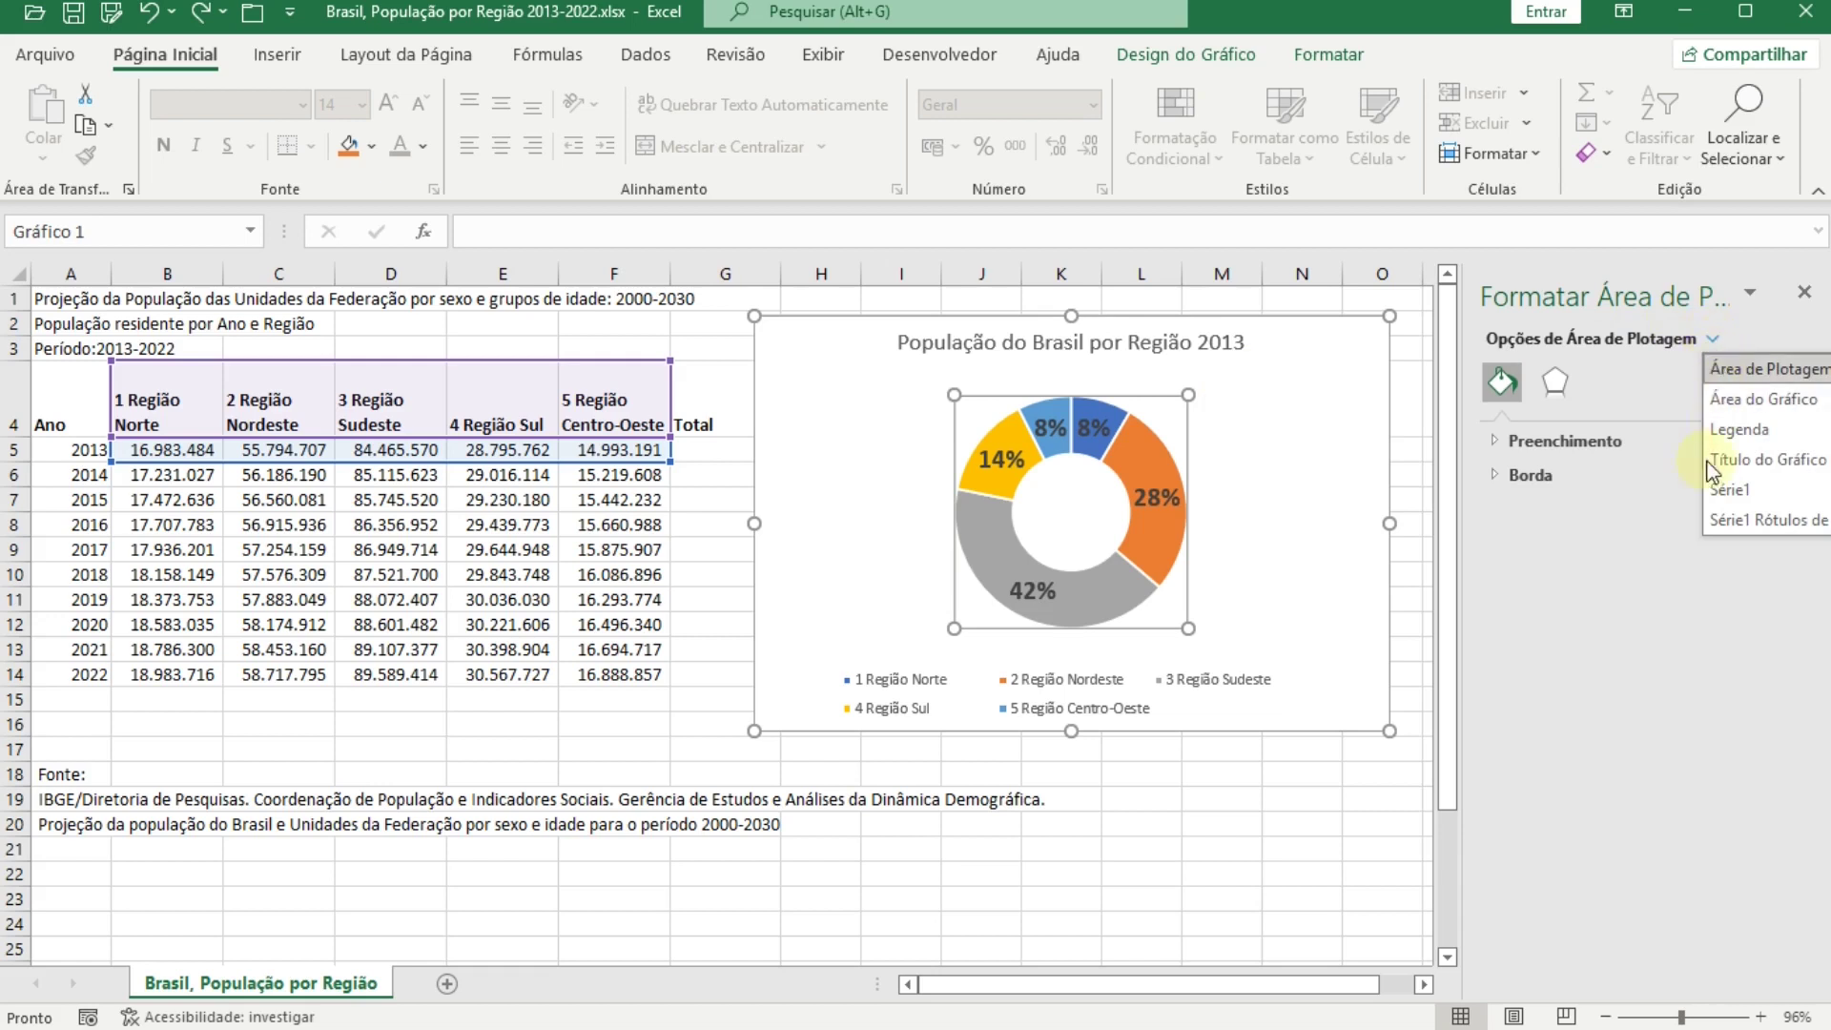
pyautogui.click(1716, 491)
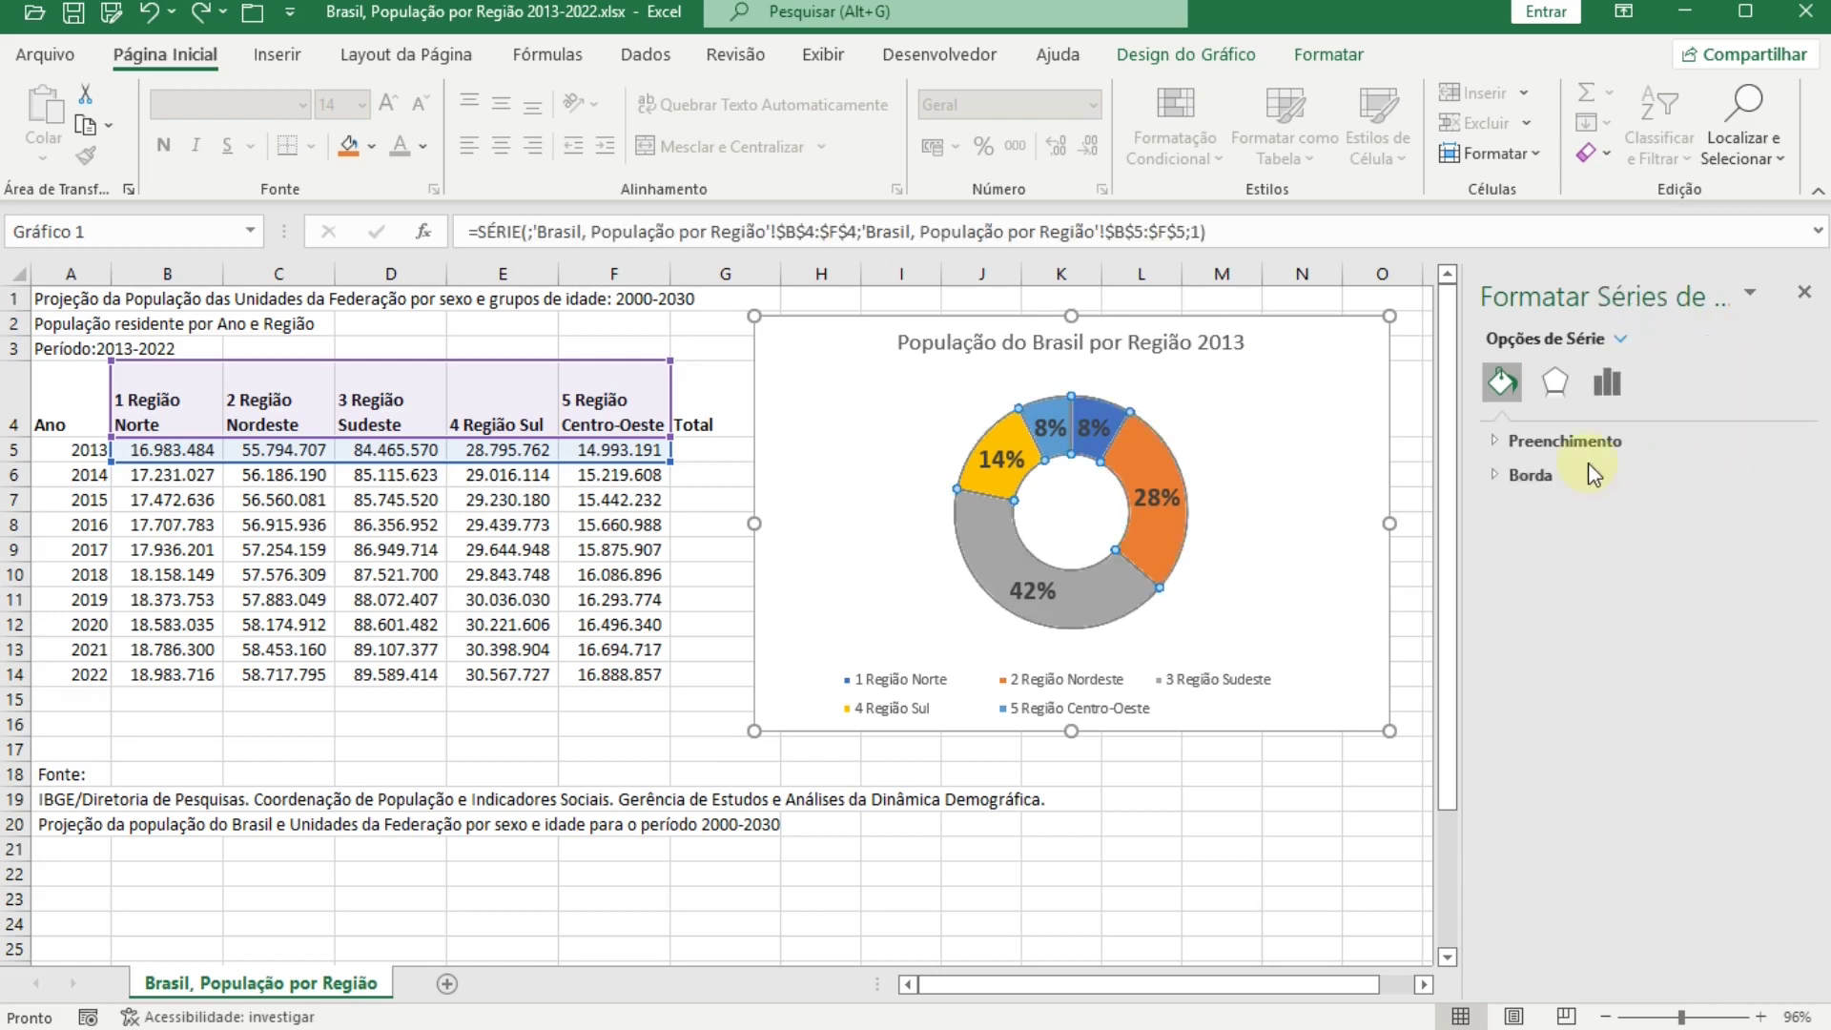
pyautogui.click(1596, 387)
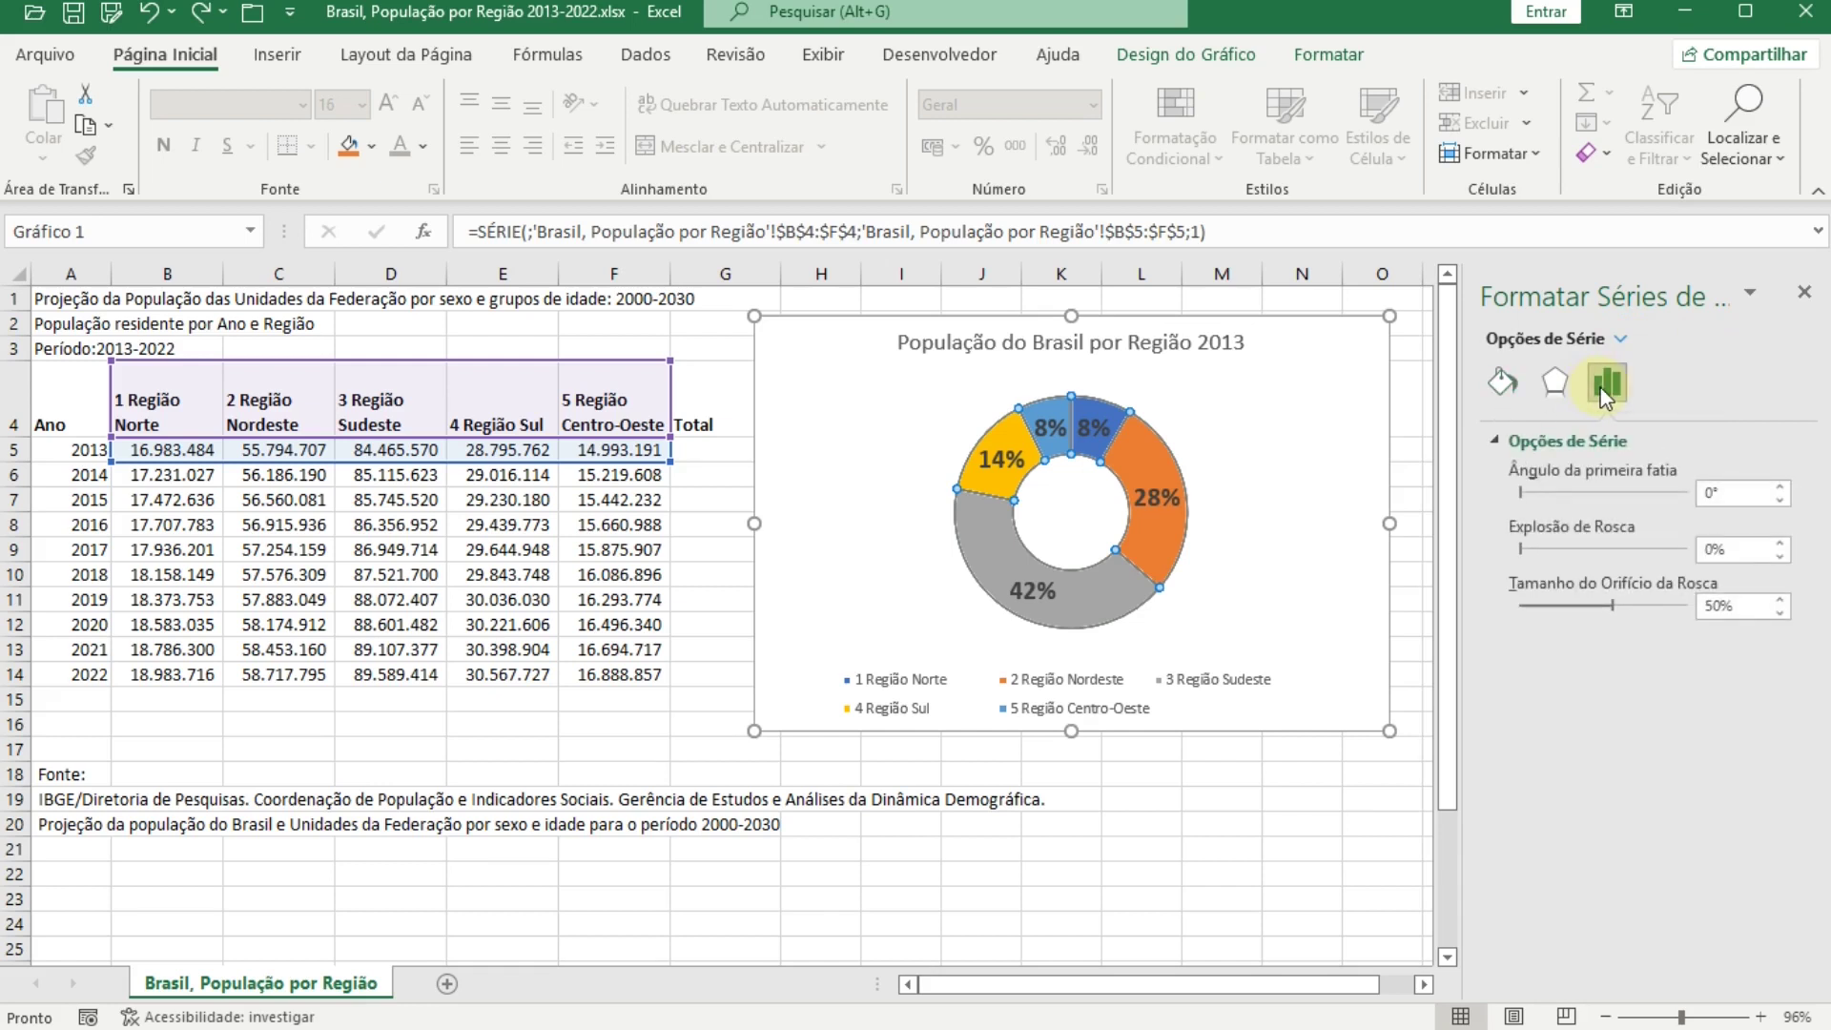
pyautogui.click(1554, 493)
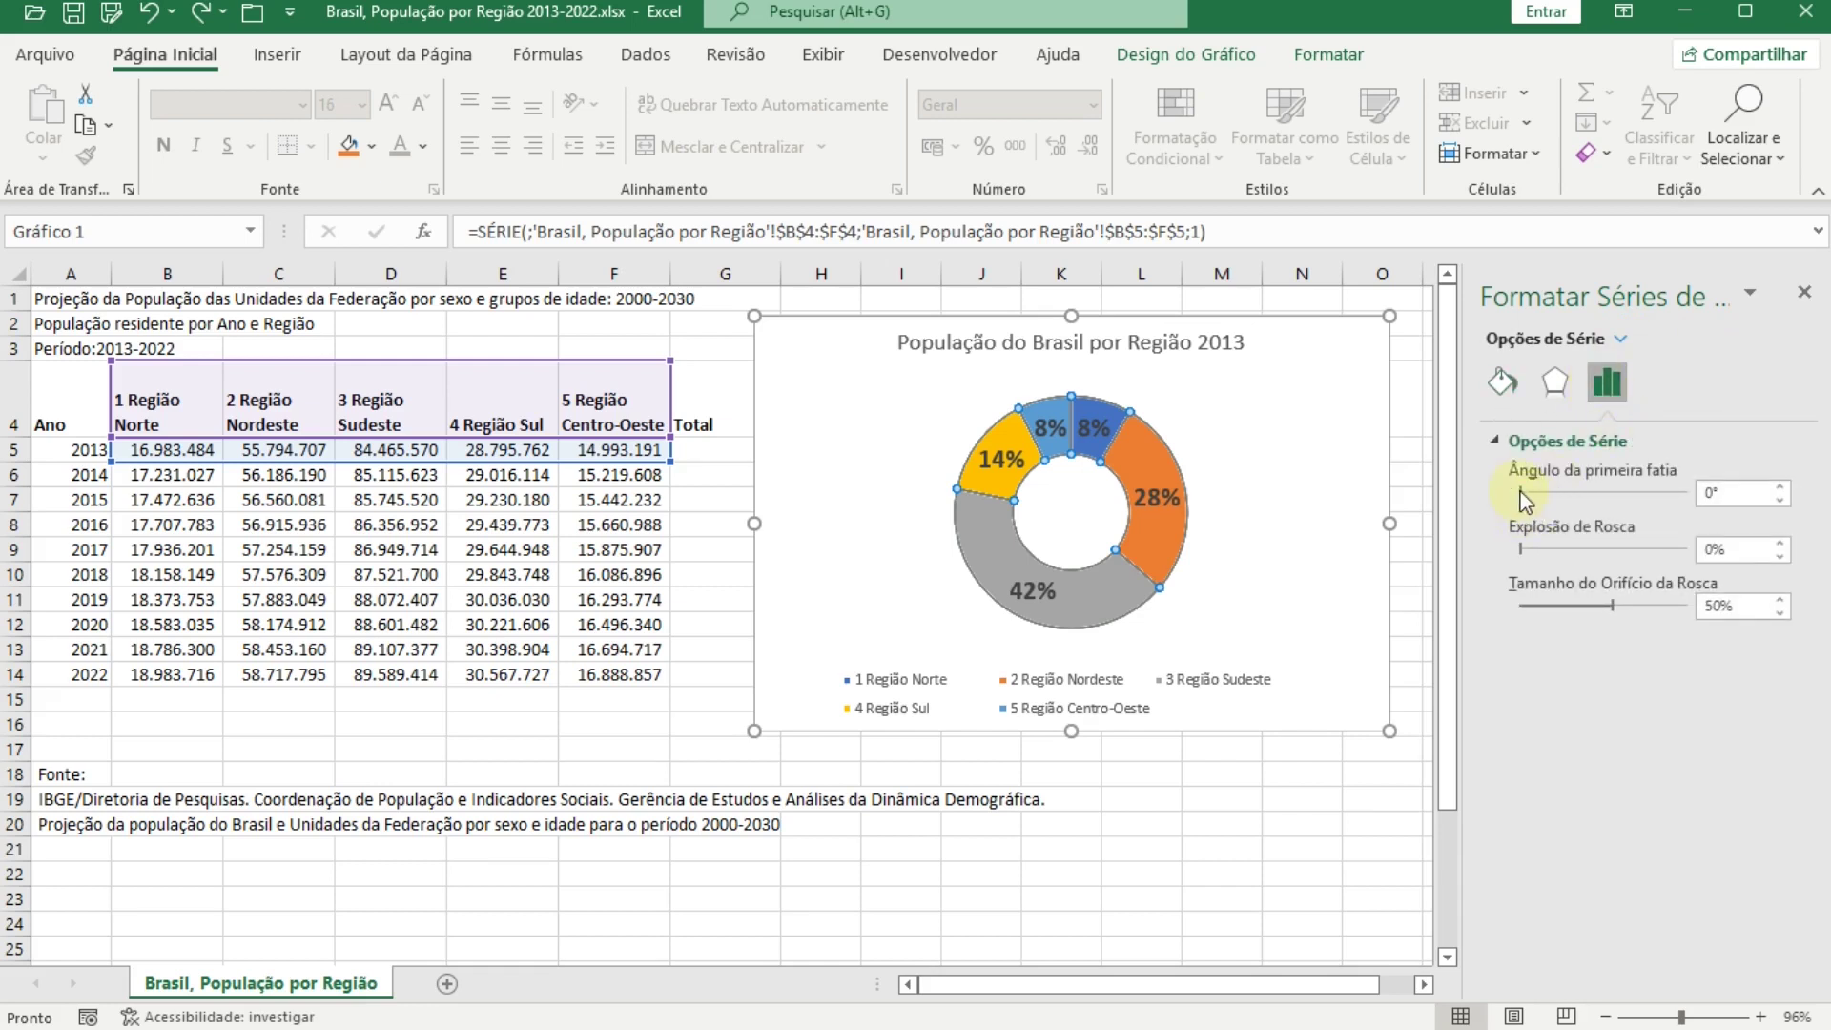
pyautogui.moveTo(1554, 496); pyautogui.dragTo(1514, 551)
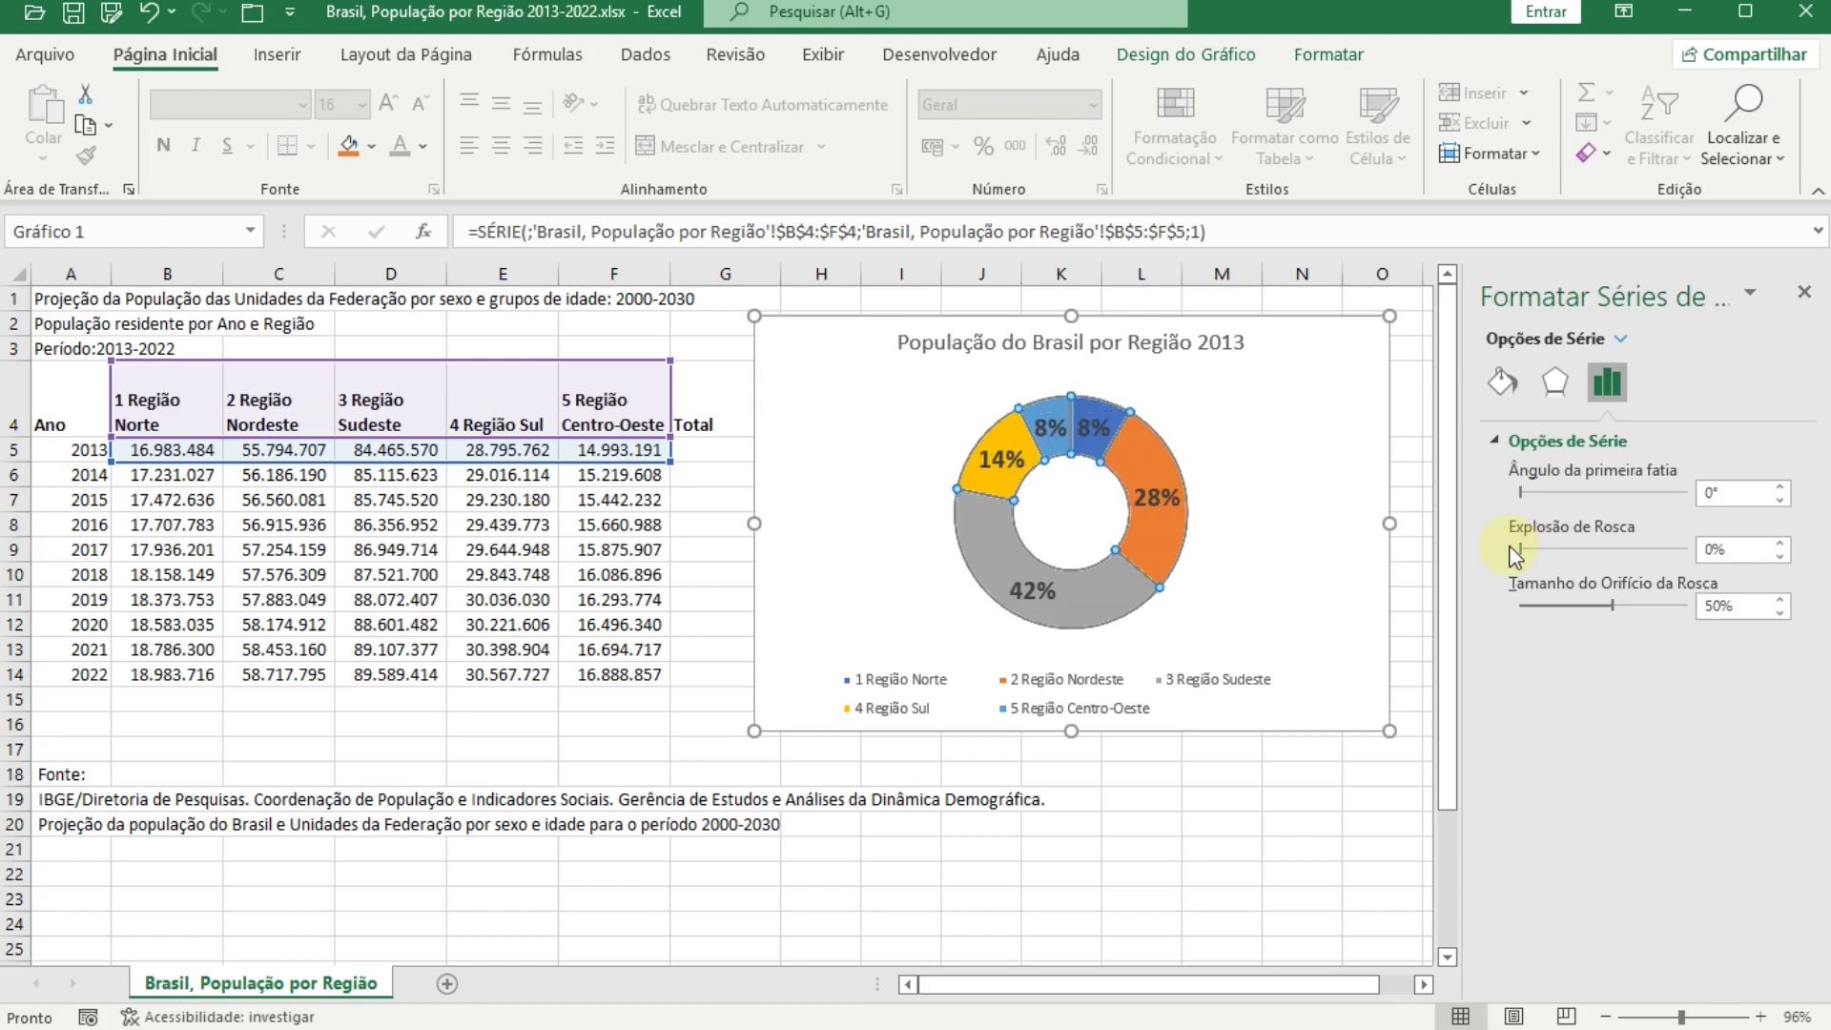
# Step: Try pulling the 2 Região Nordeste slice out of the doughnut, and undo the separation
pyautogui.click(1147, 482)
pyautogui.moveTo(1147, 481); pyautogui.dragTo(1186, 477)
pyautogui.click(1169, 477)
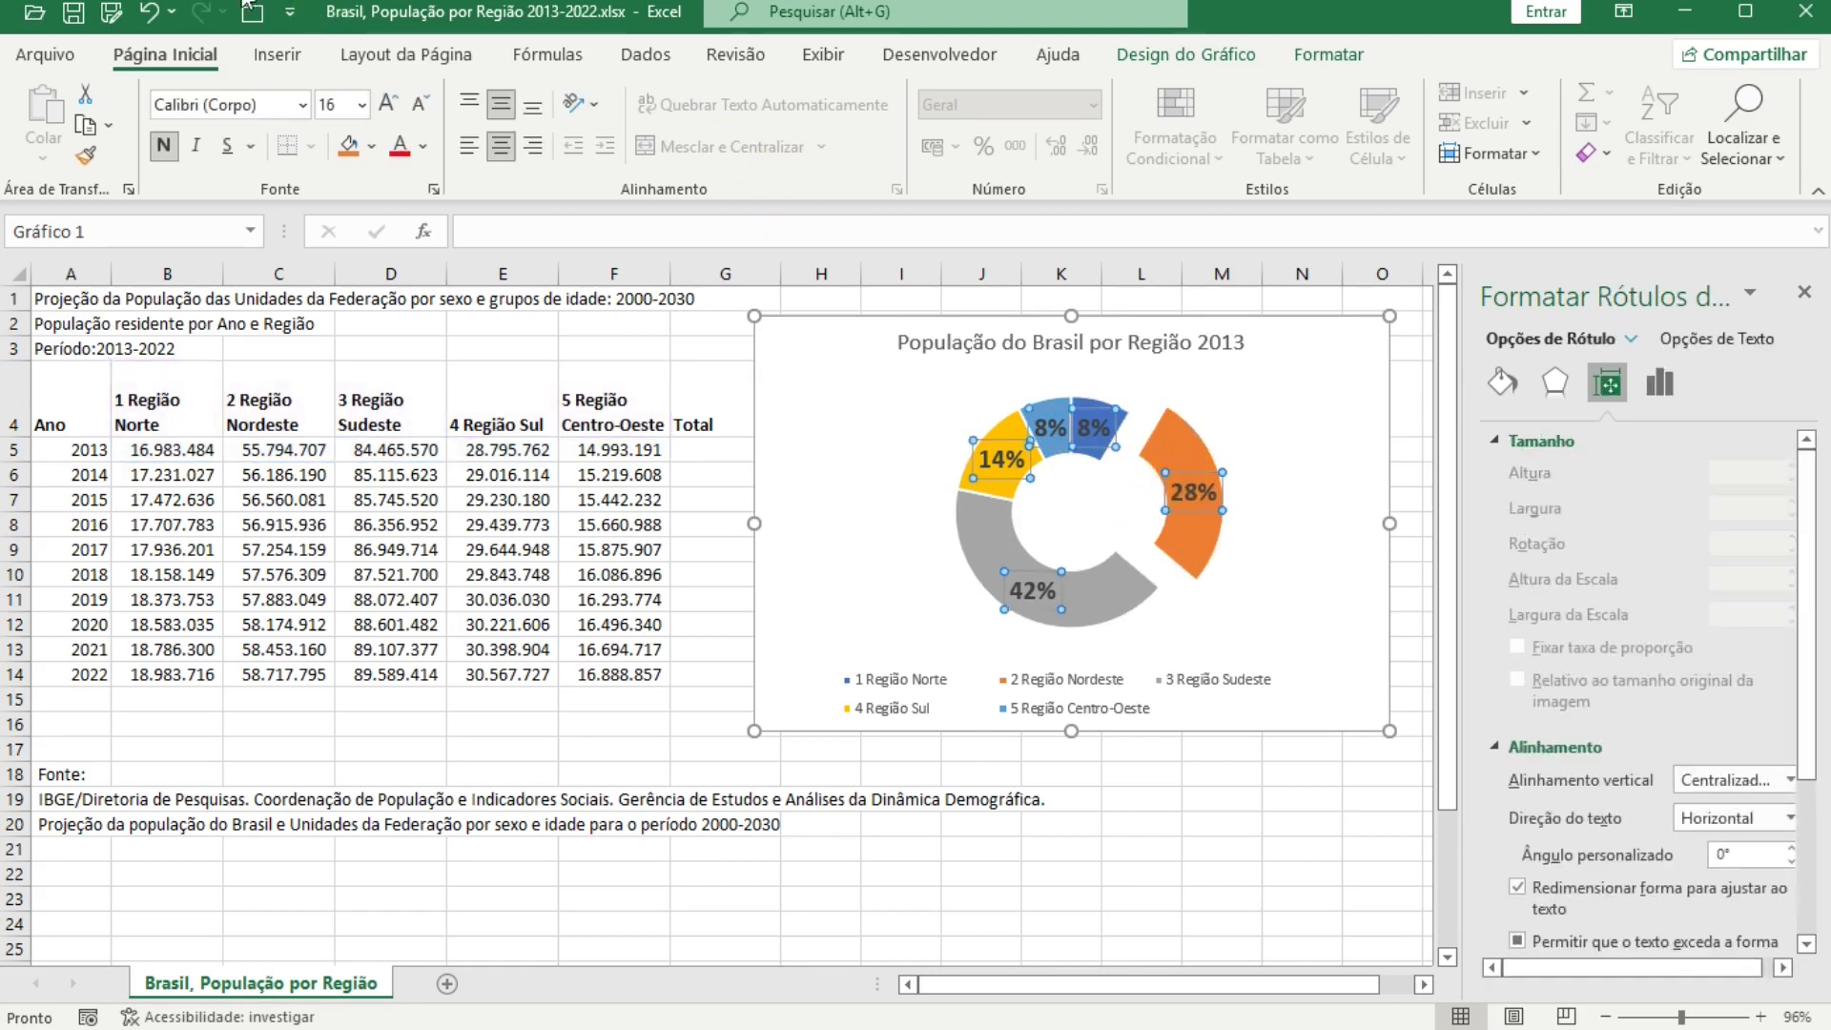
pyautogui.click(154, 16)
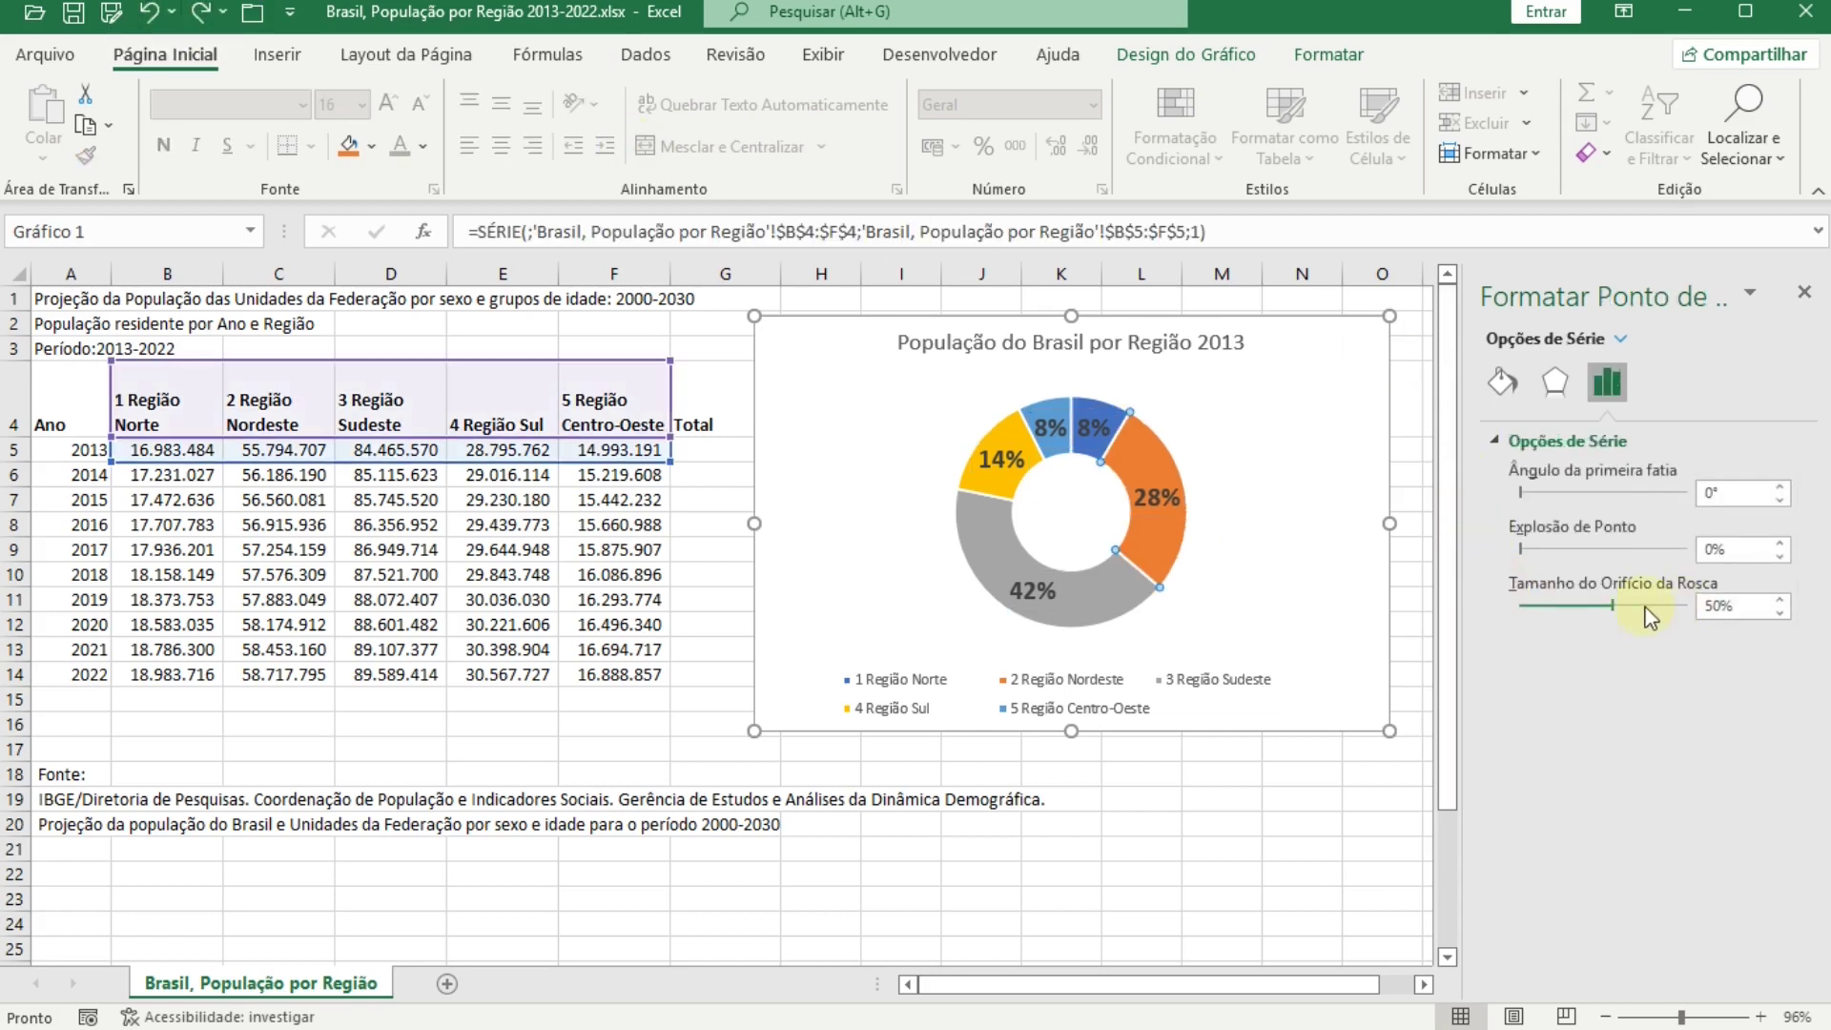
# Step: Set the doughnut hole size to 58% and save the workbook
pyautogui.moveTo(1603, 599)
pyautogui.mouseDown()
pyautogui.moveTo(1572, 602)
pyautogui.moveTo(1662, 608)
pyautogui.moveTo(1629, 606)
pyautogui.mouseUp()
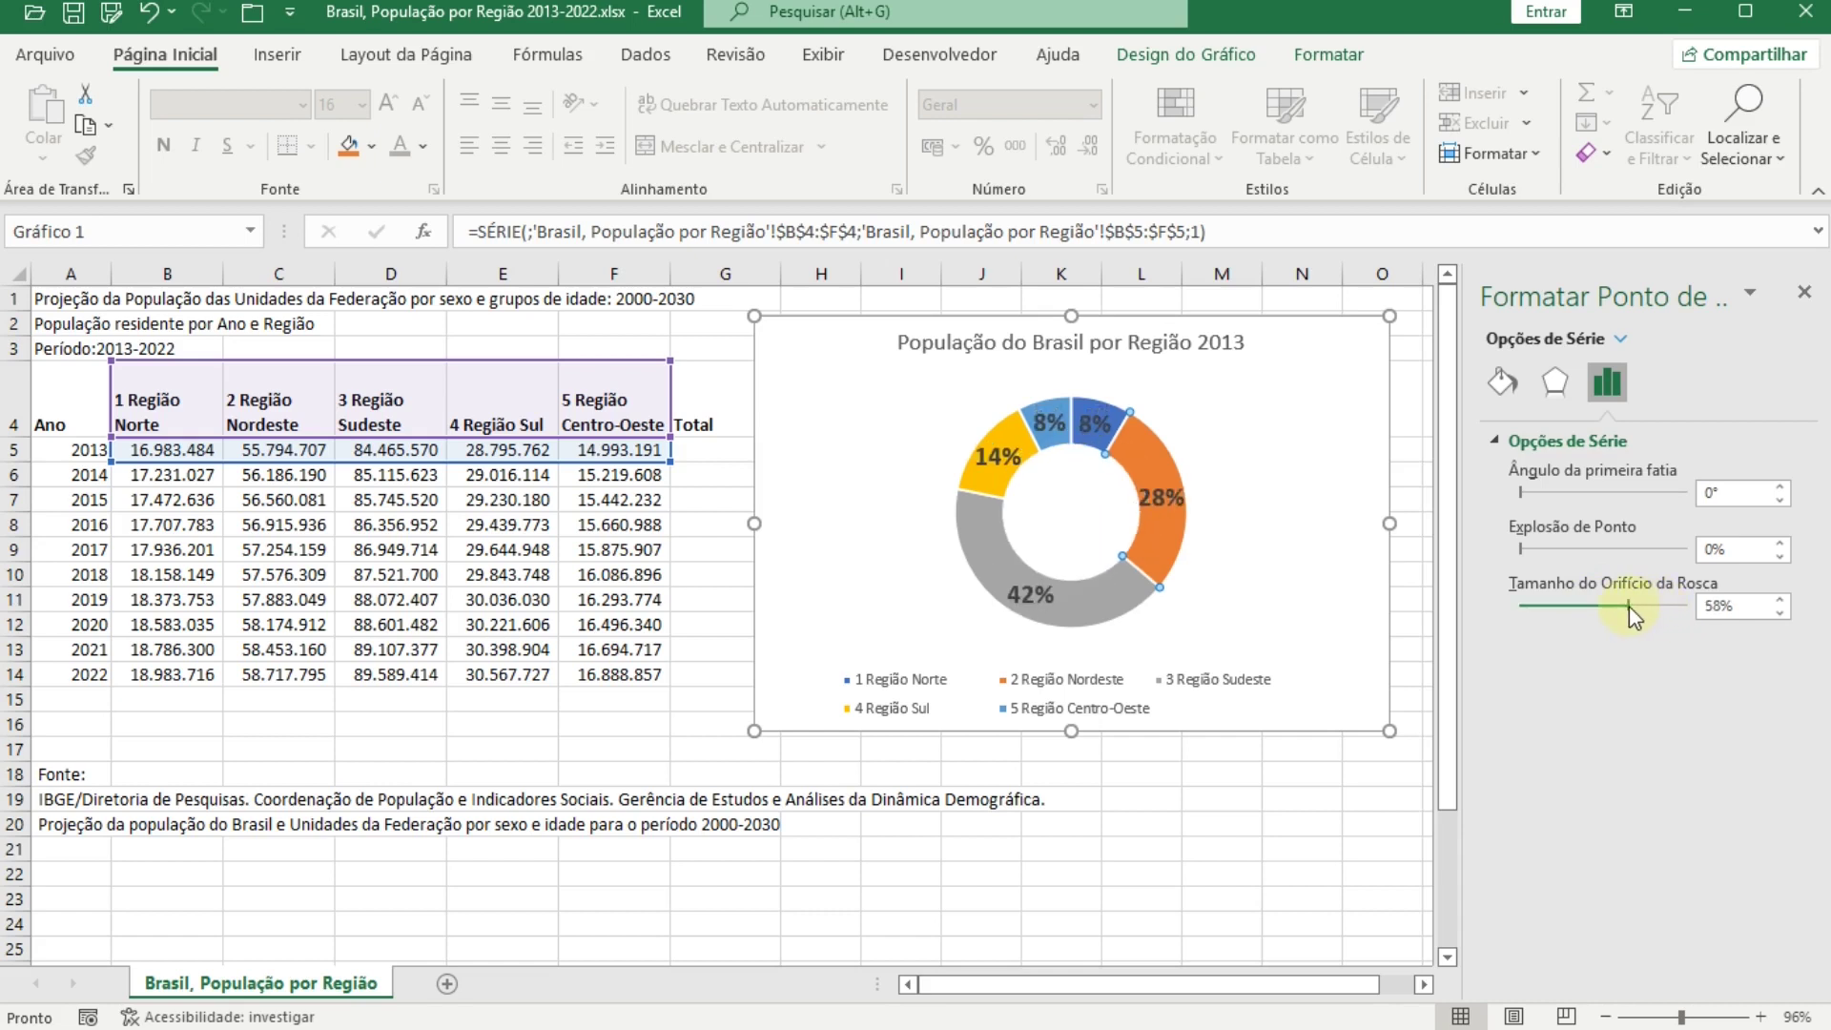
pyautogui.click(72, 16)
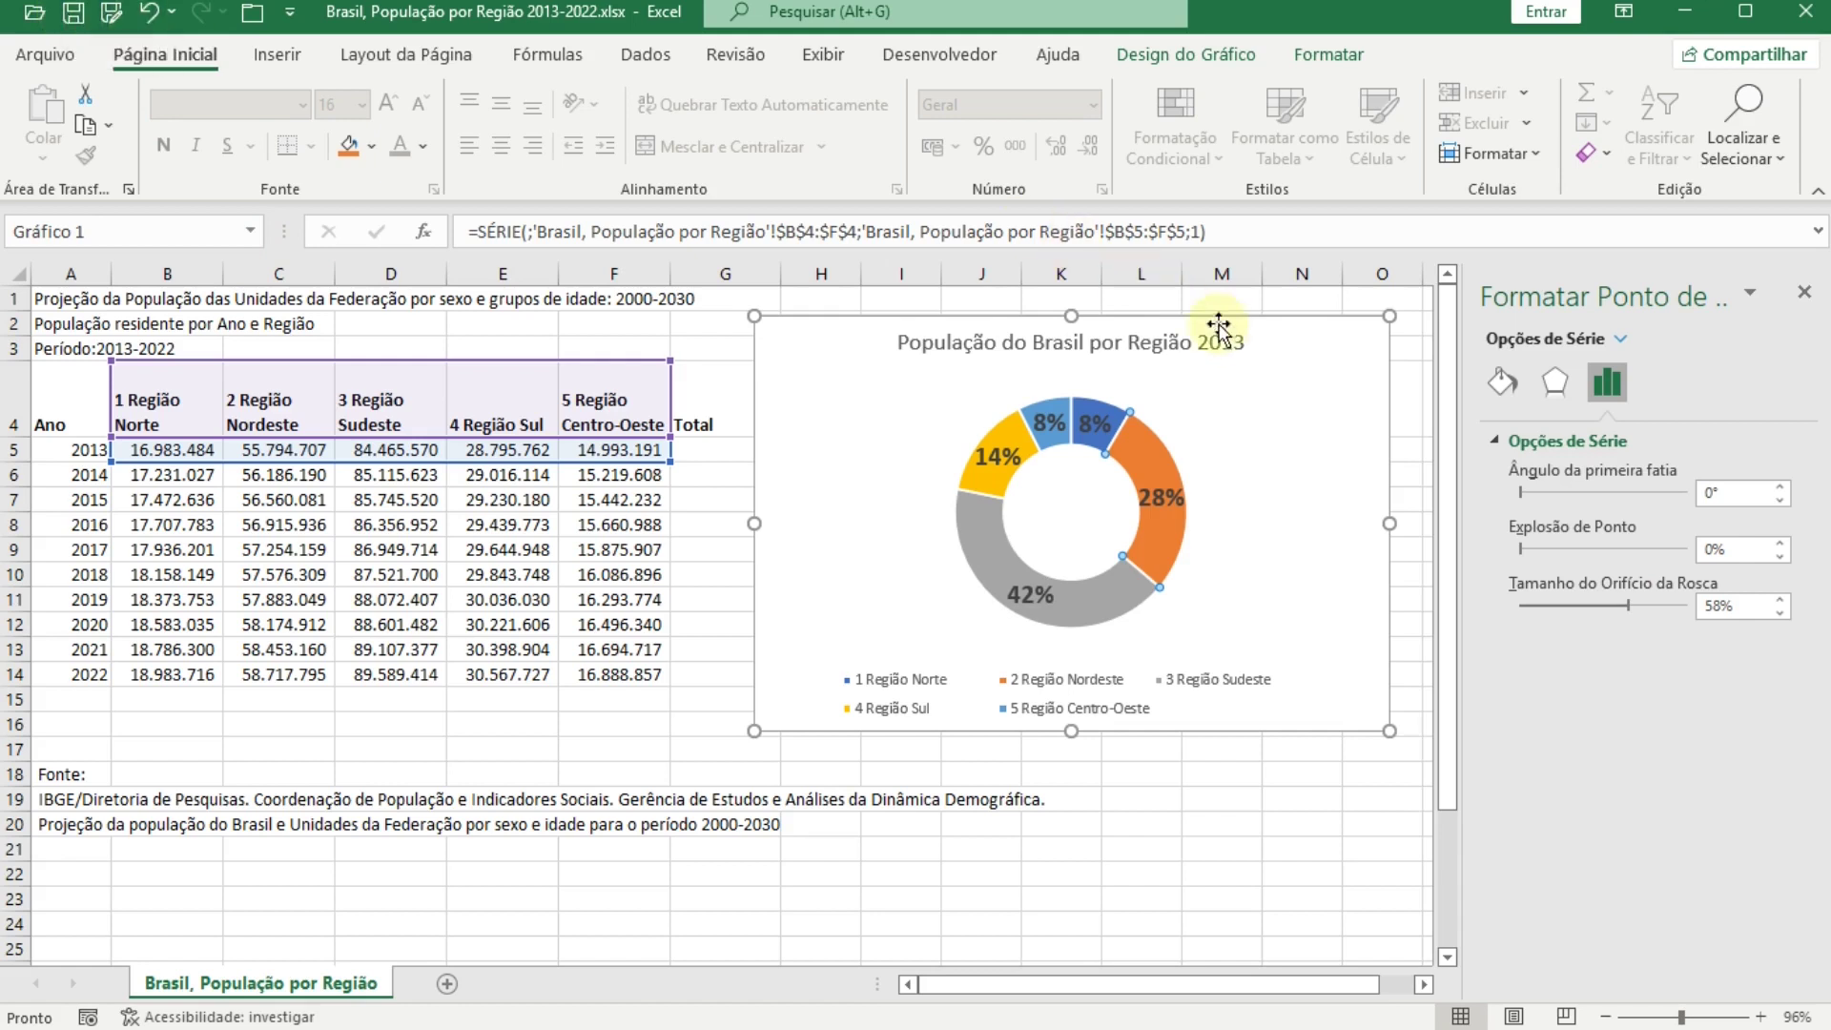
# Step: Move the doughnut chart below the data table, and undo back to a sheet without the chart
pyautogui.moveTo(1196, 317); pyautogui.dragTo(499, 727)
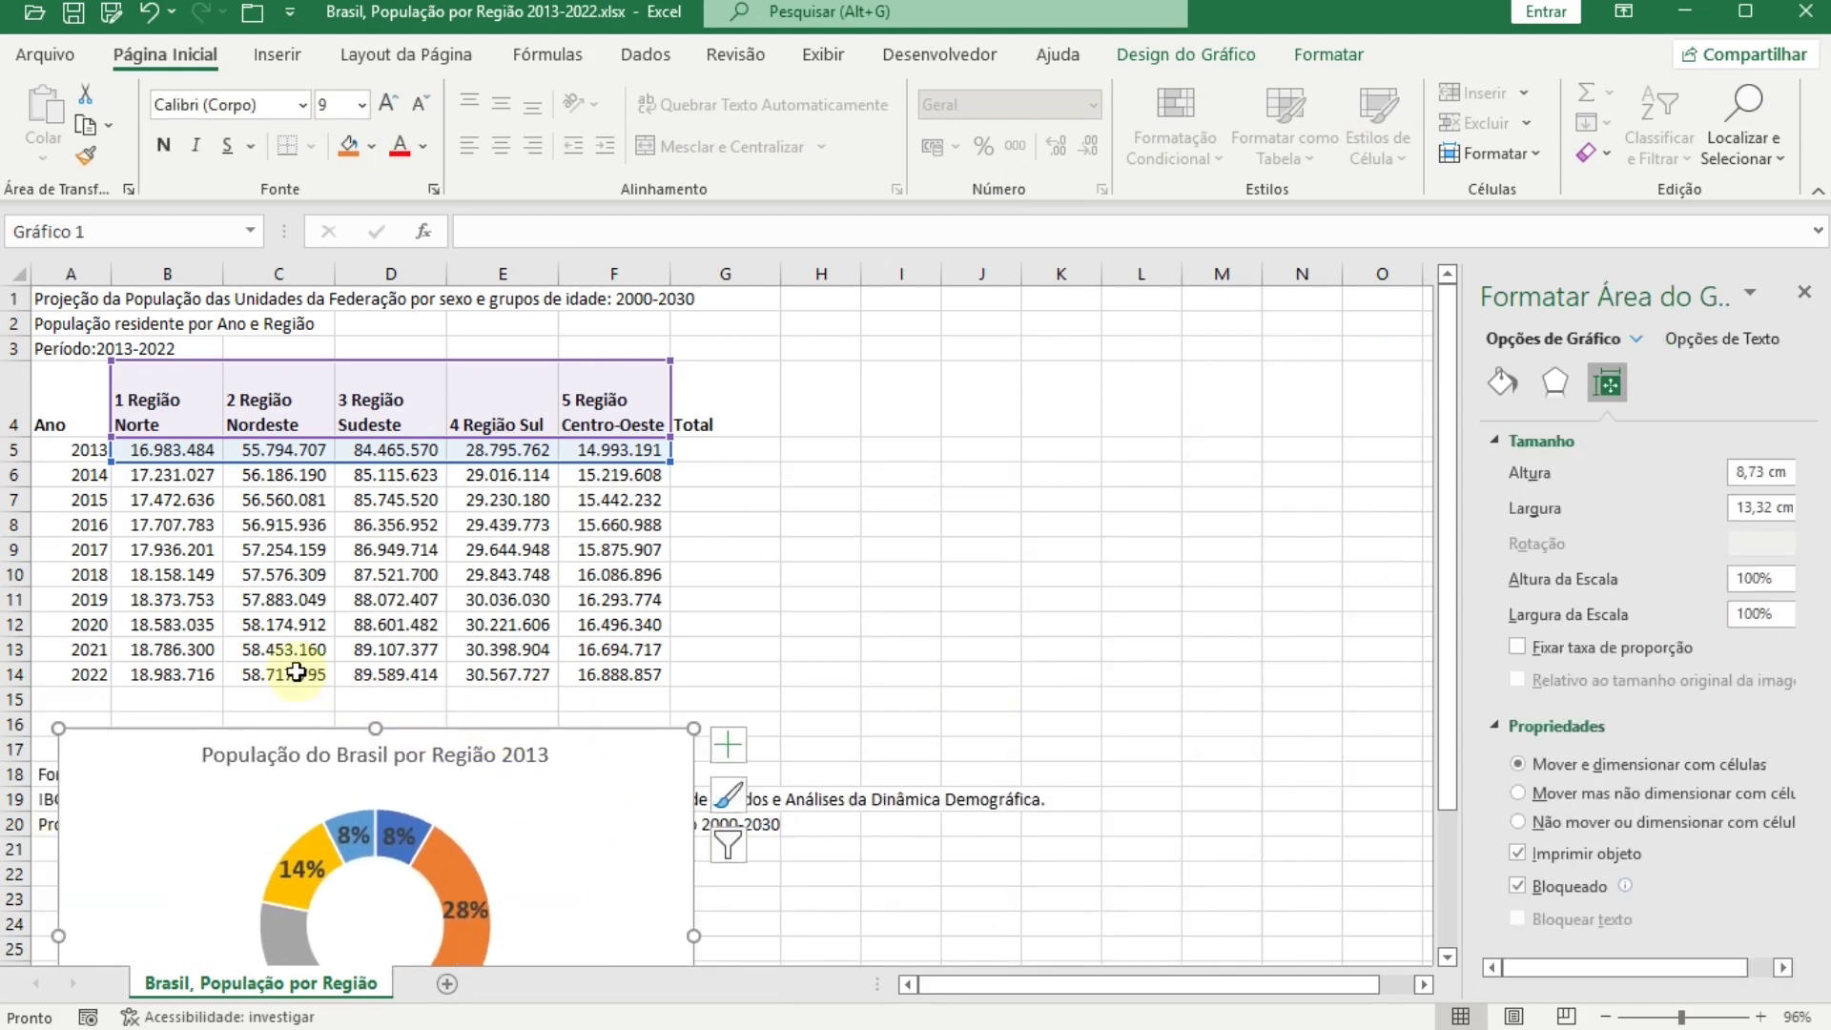
pyautogui.hotkey('ctrl', 'z')
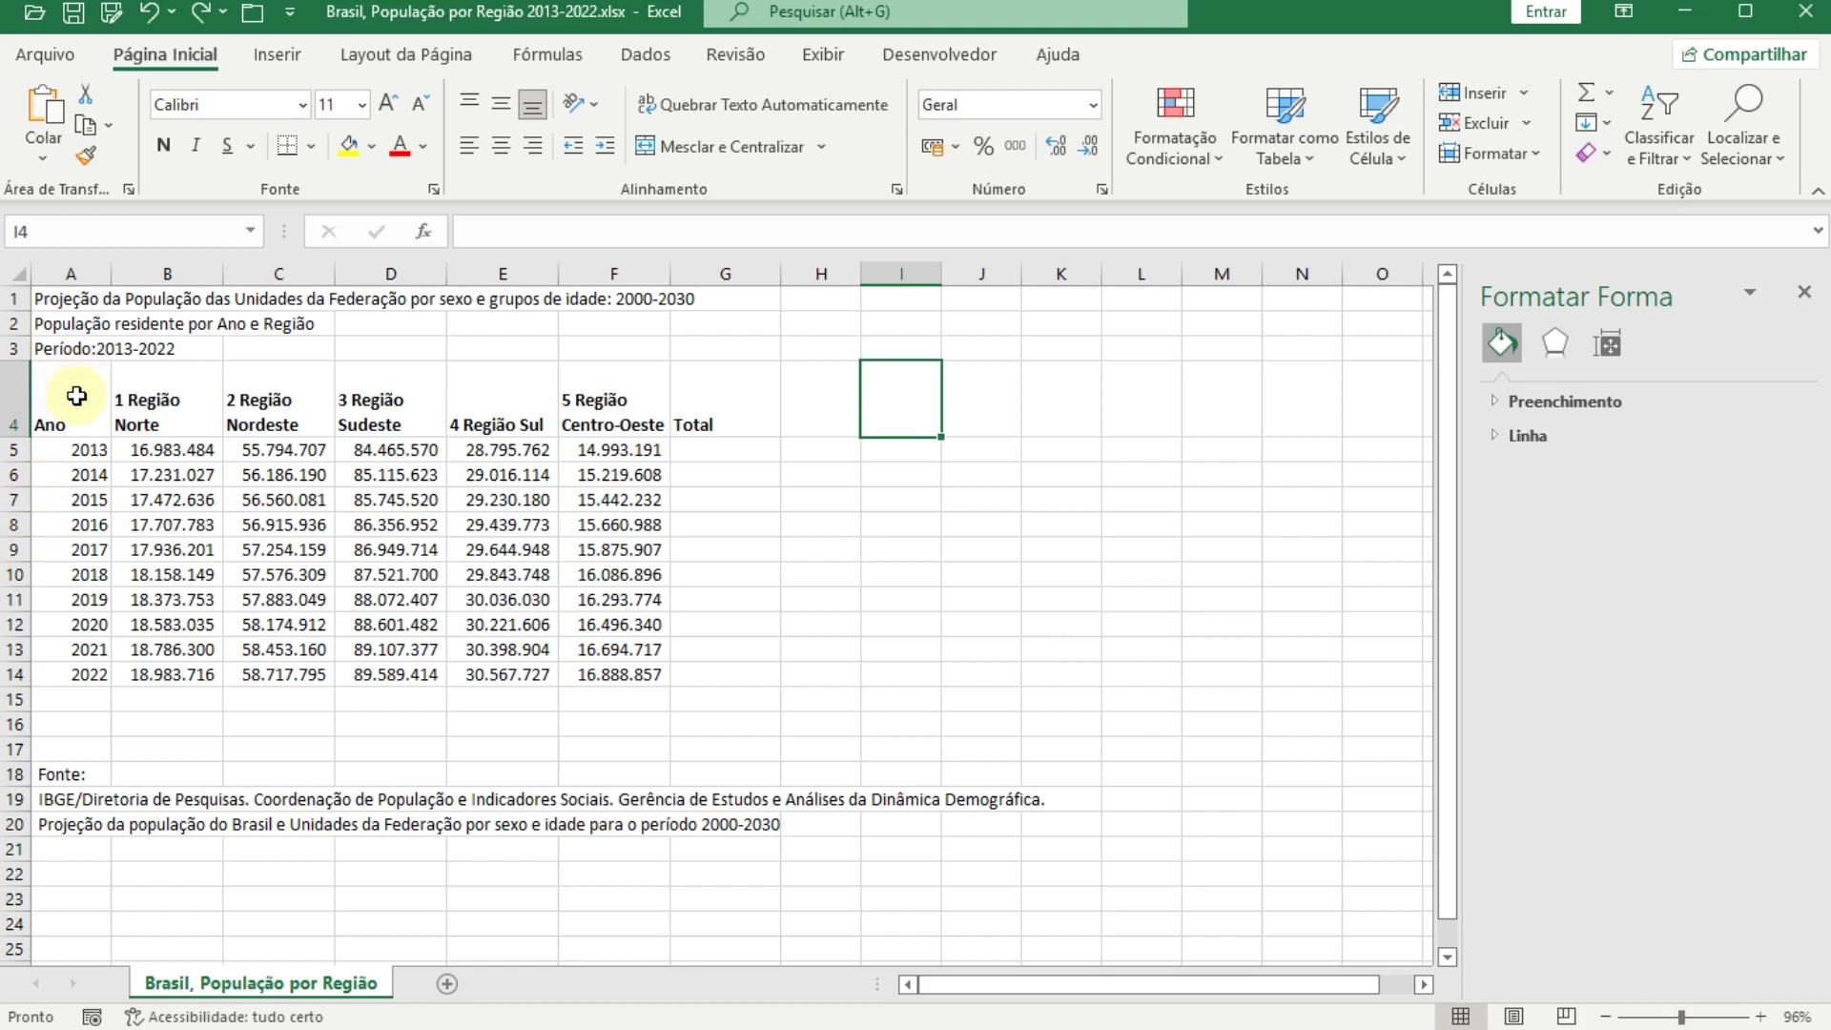
# Step: Insert a clustered 2D column chart from the header row and the 2013 row, A4:F5
pyautogui.moveTo(77, 396); pyautogui.dragTo(599, 460)
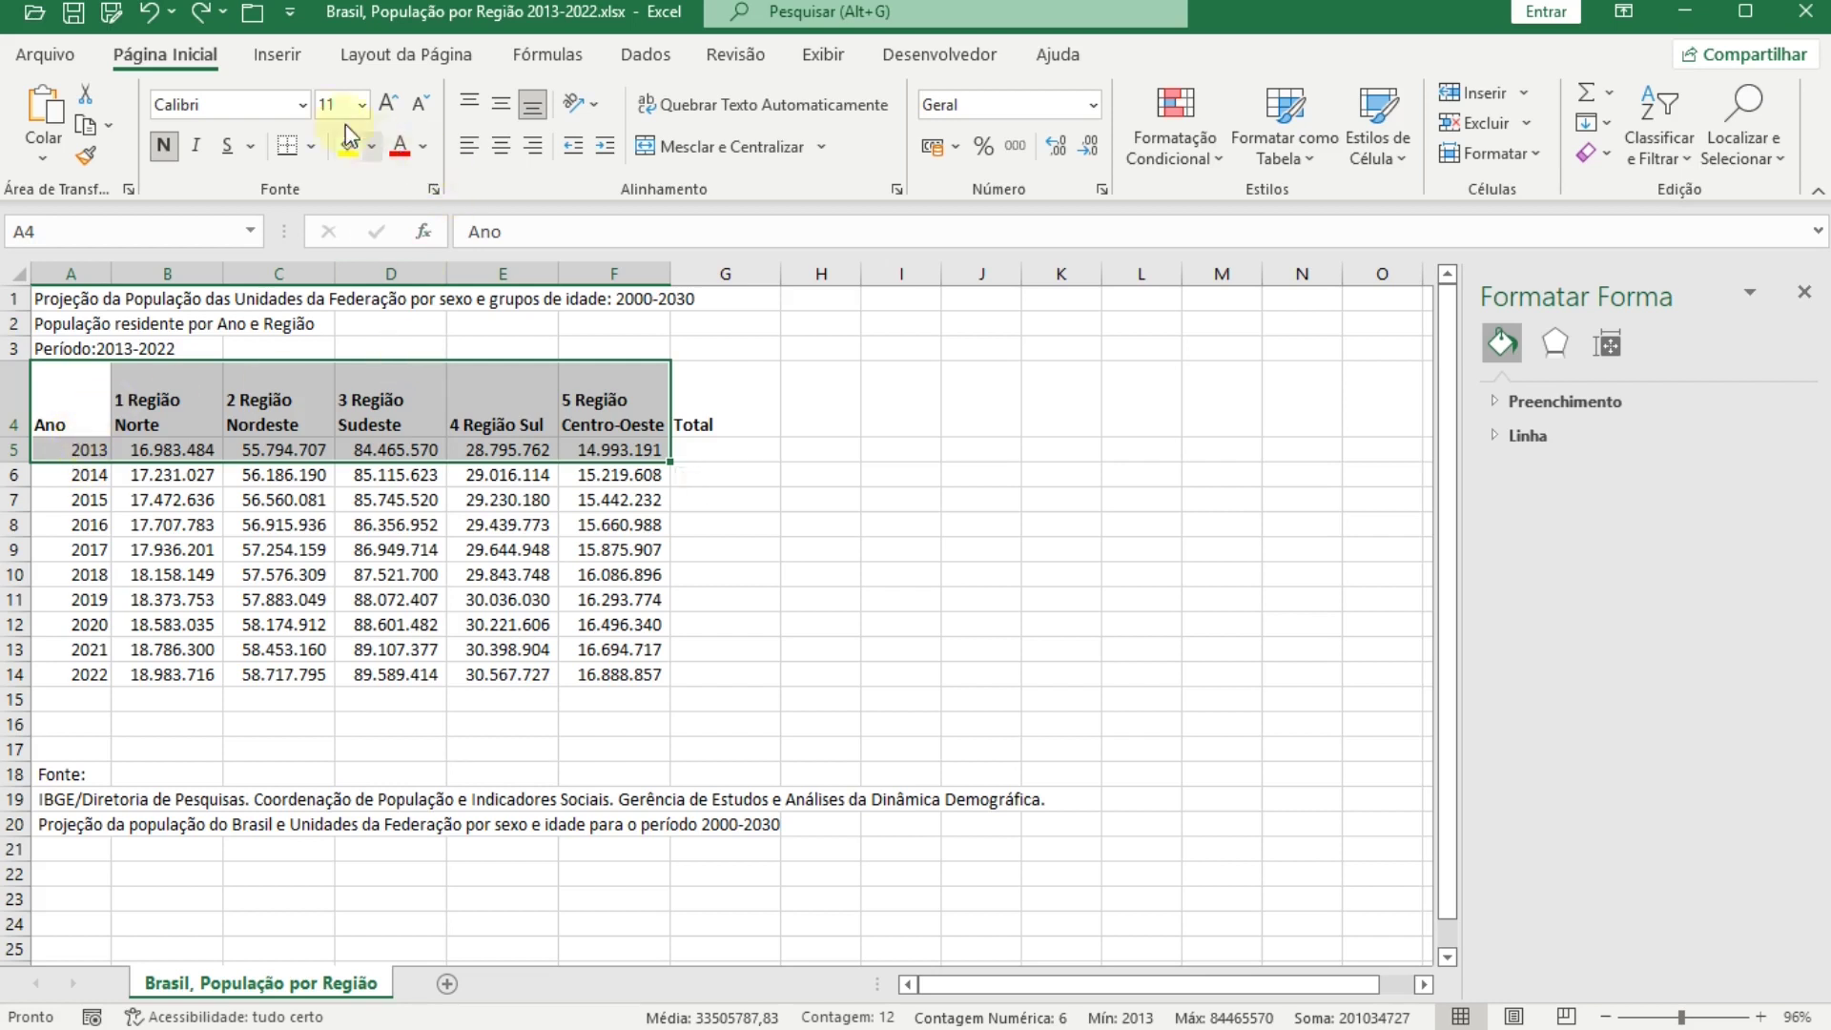
pyautogui.click(275, 59)
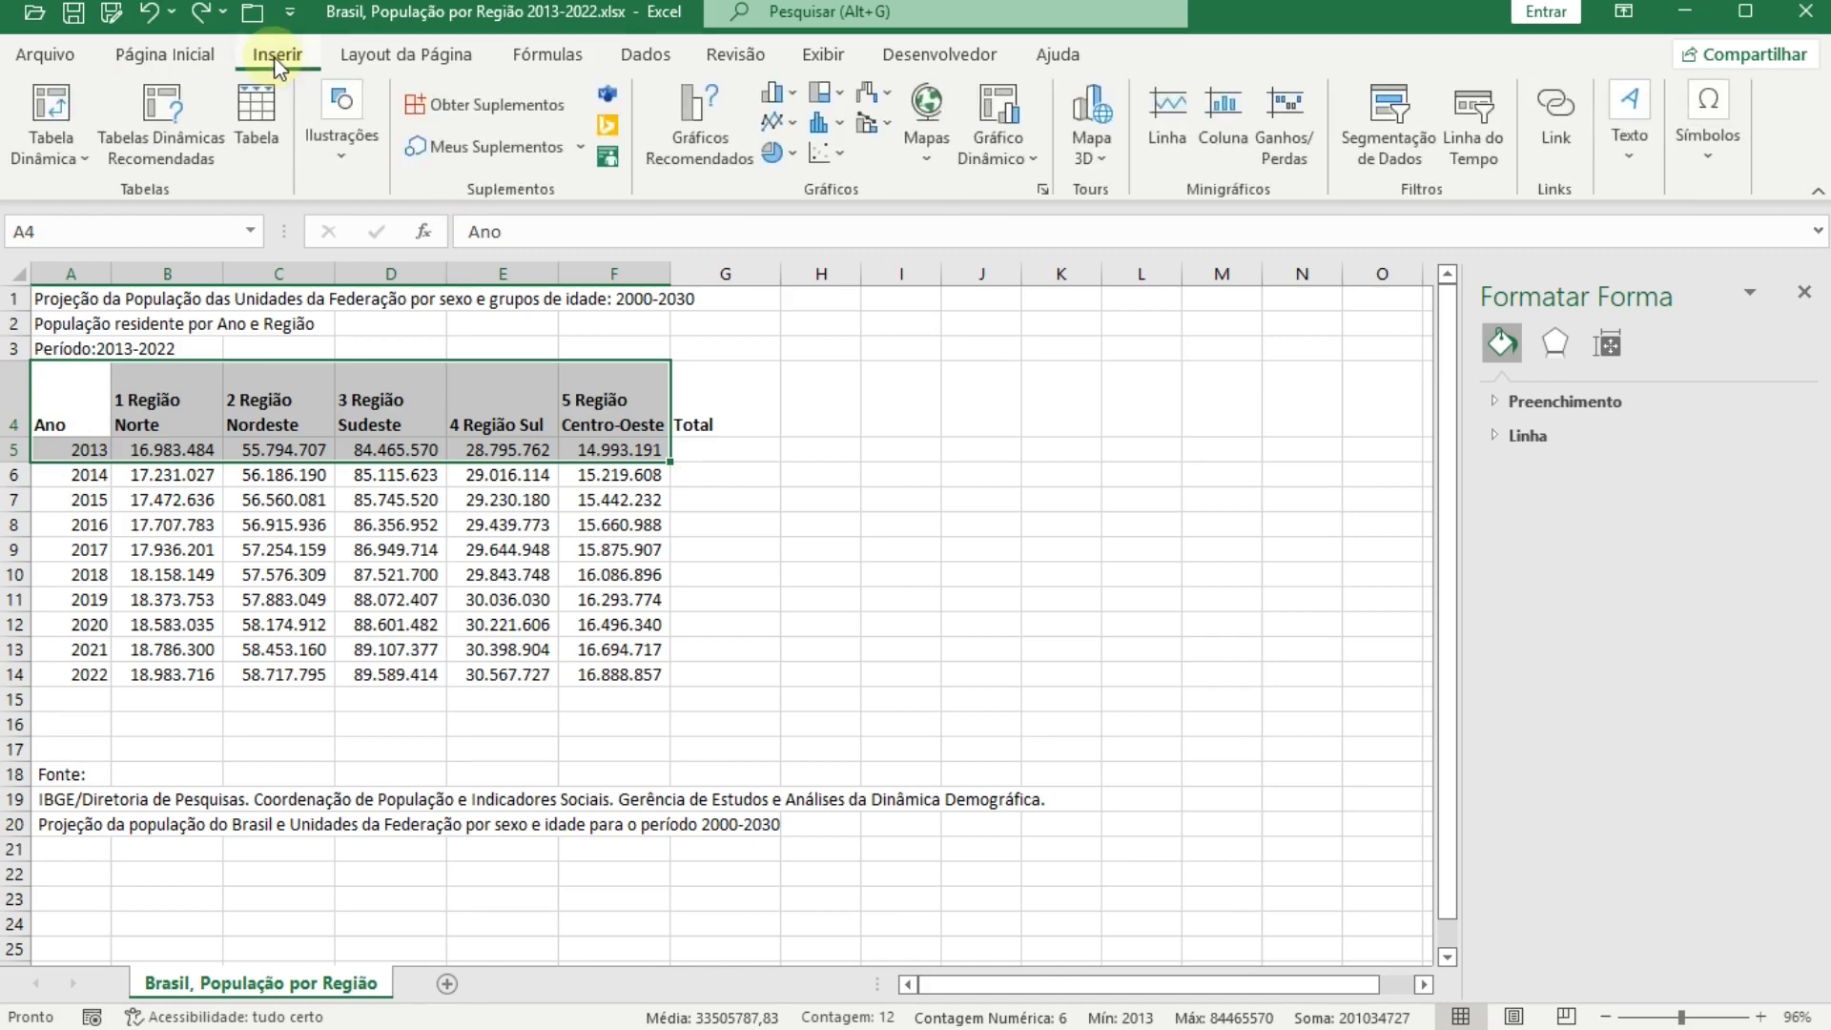
pyautogui.click(783, 97)
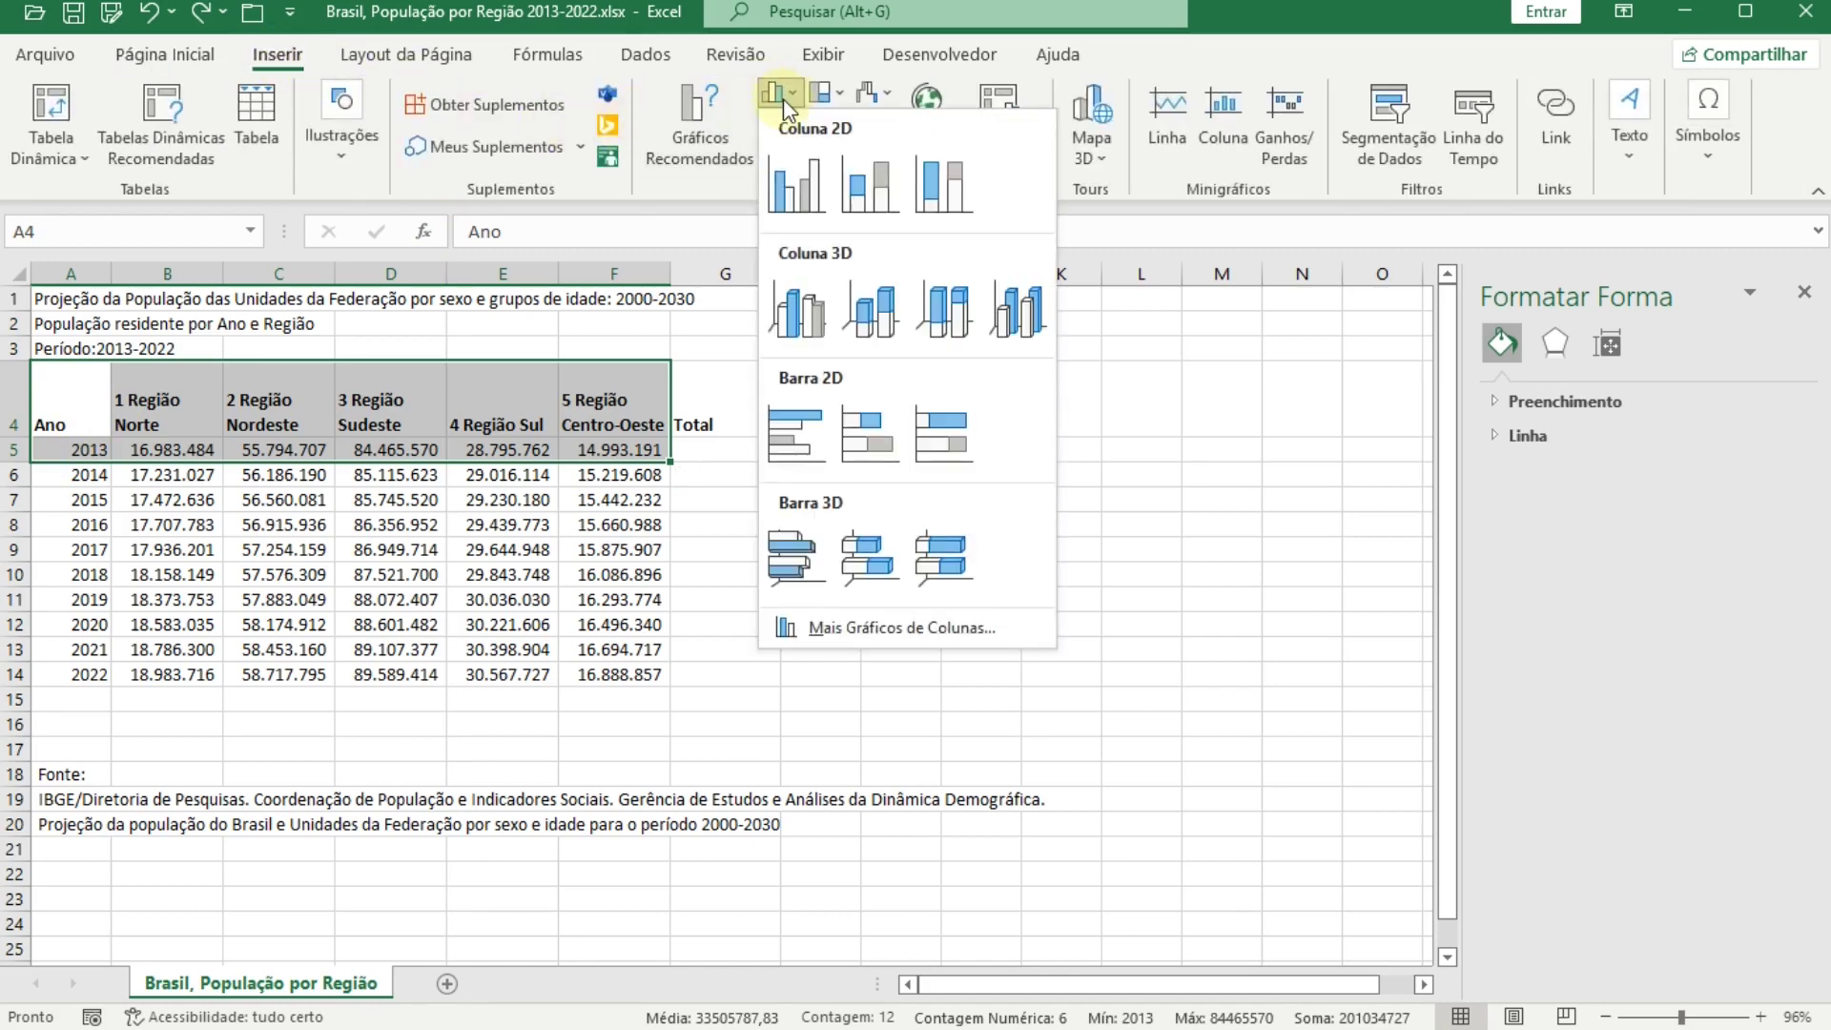
pyautogui.click(806, 181)
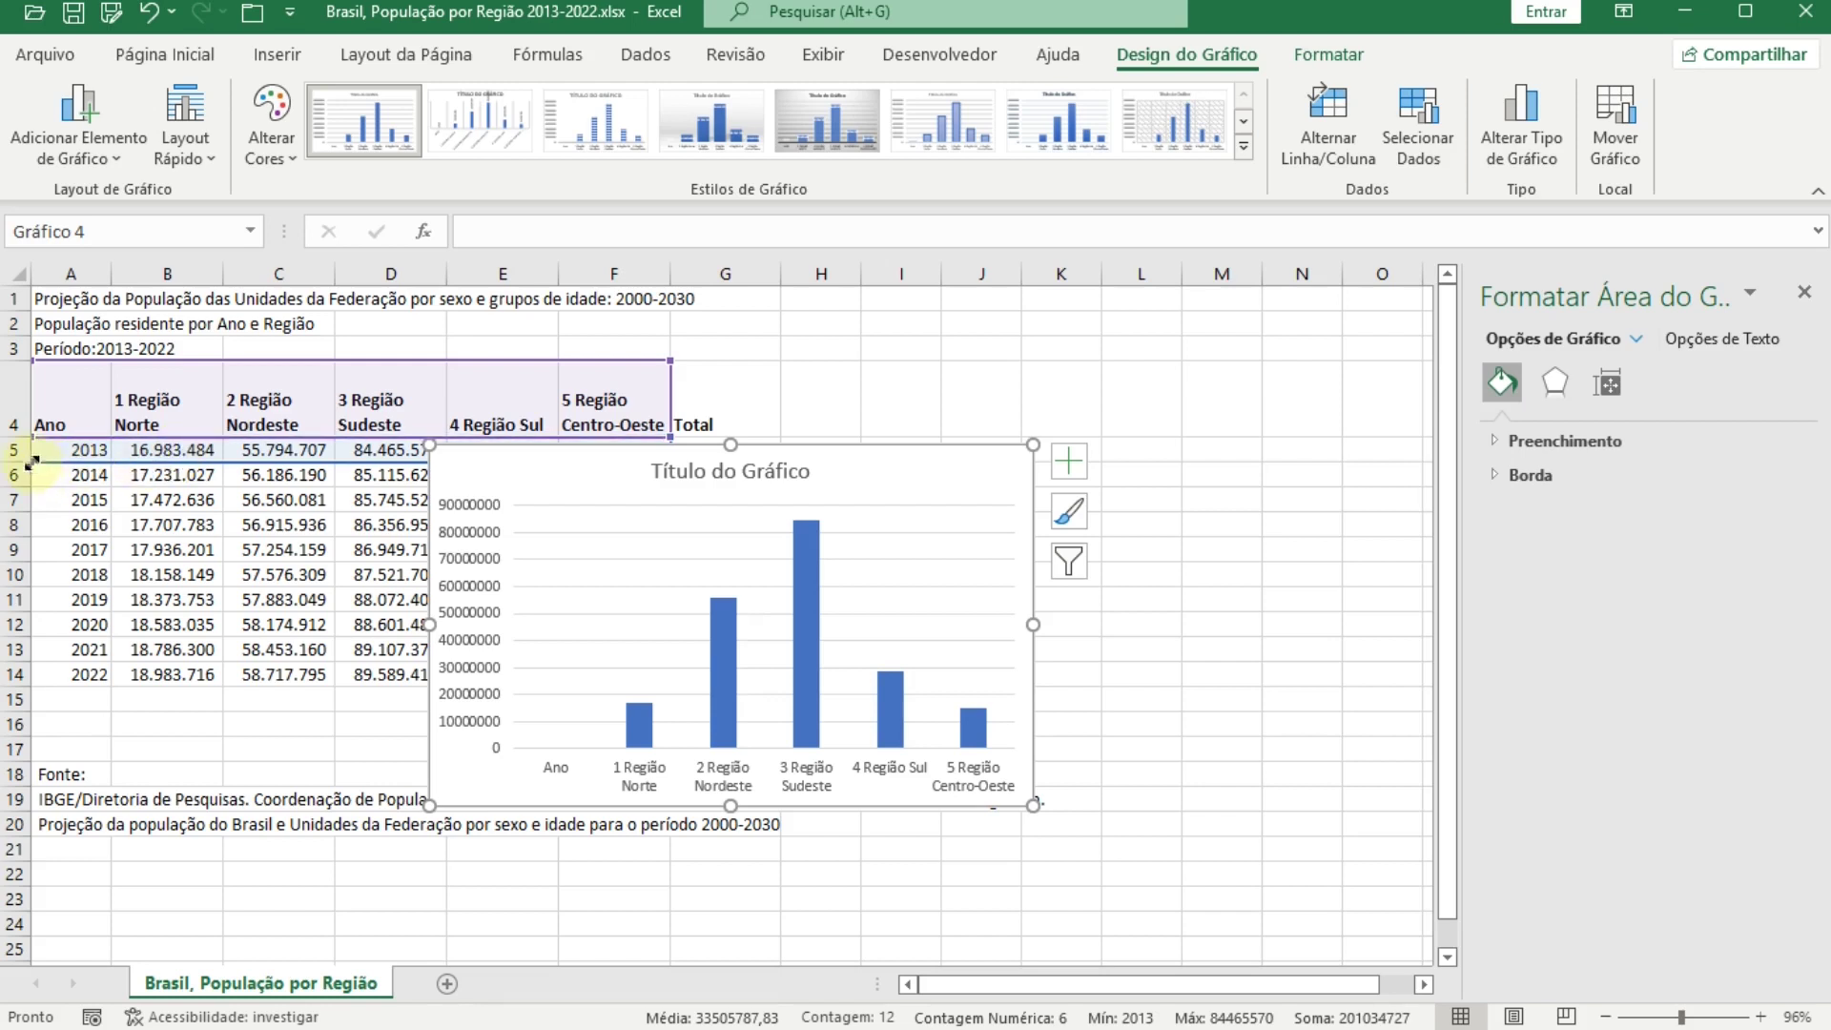
# Step: Exclude the Ano column from the column chart's data range, and delete the chart
pyautogui.moveTo(31, 462); pyautogui.dragTo(94, 461)
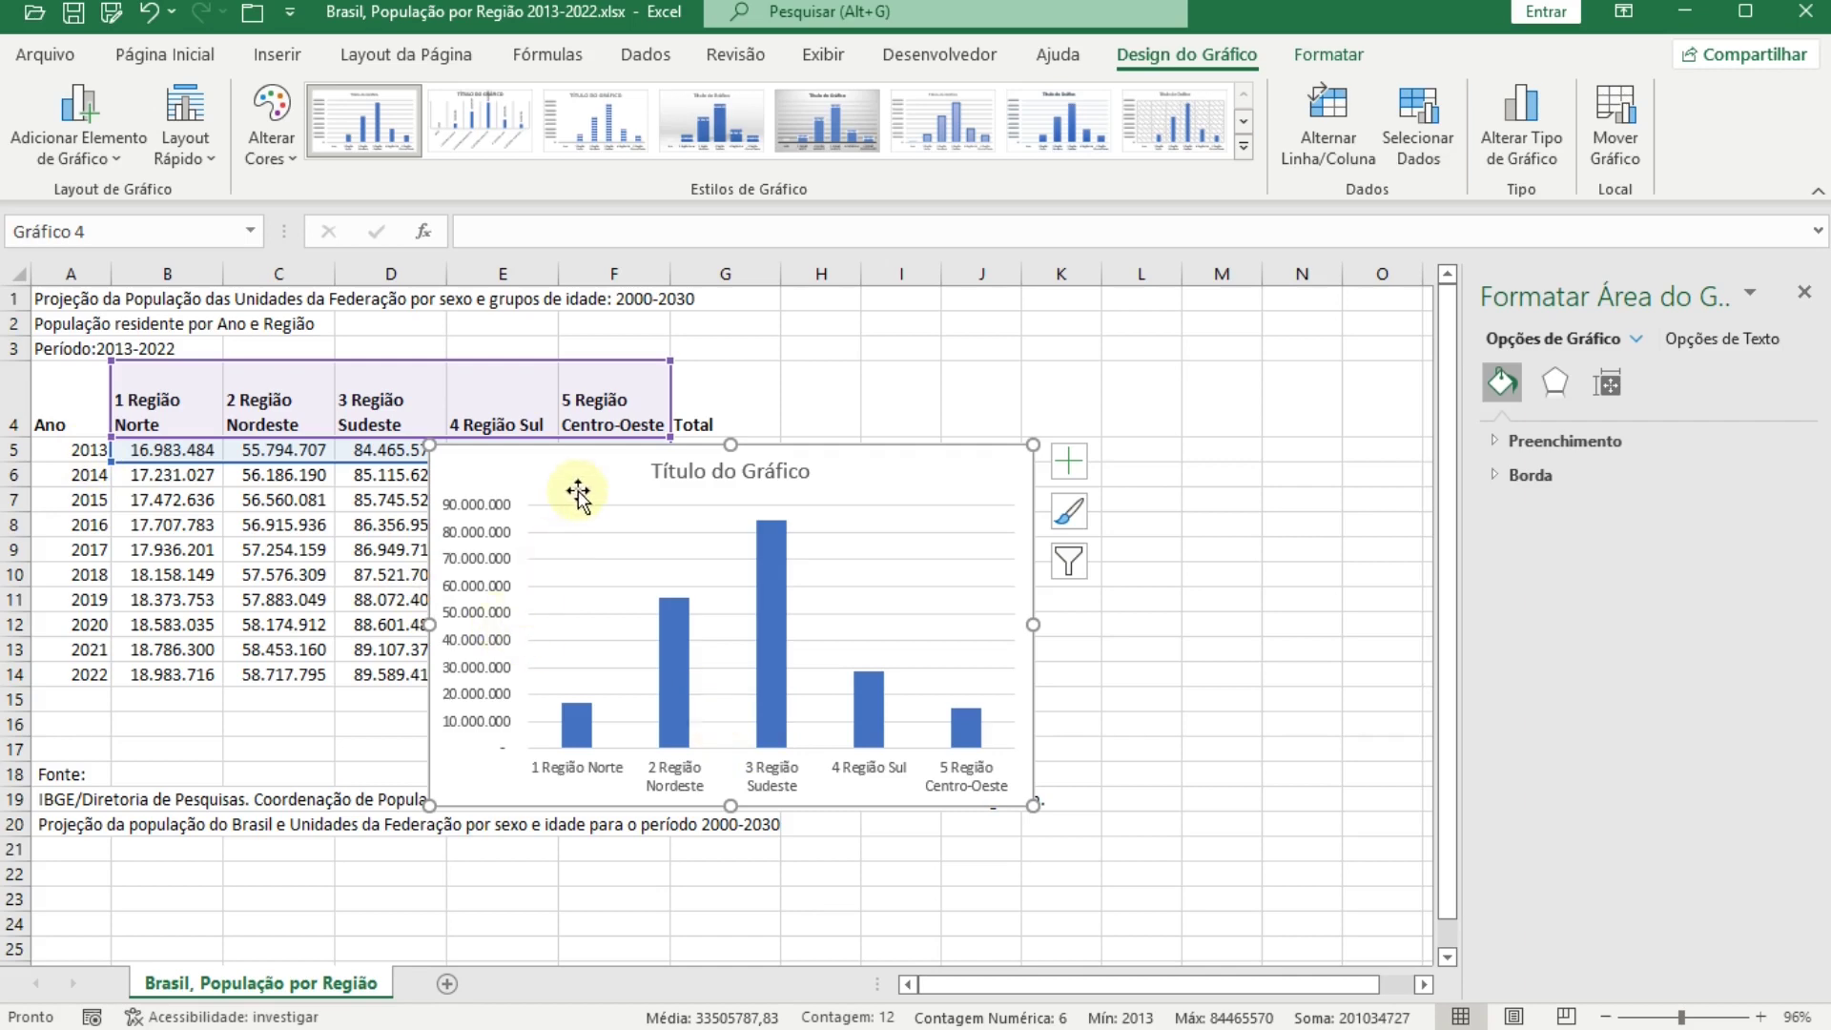
pyautogui.press('Delete')
# Step: Store the years 2013 to 2022 in A5:A14 as text by prefixing each one with an apostrophe
pyautogui.click(87, 452)
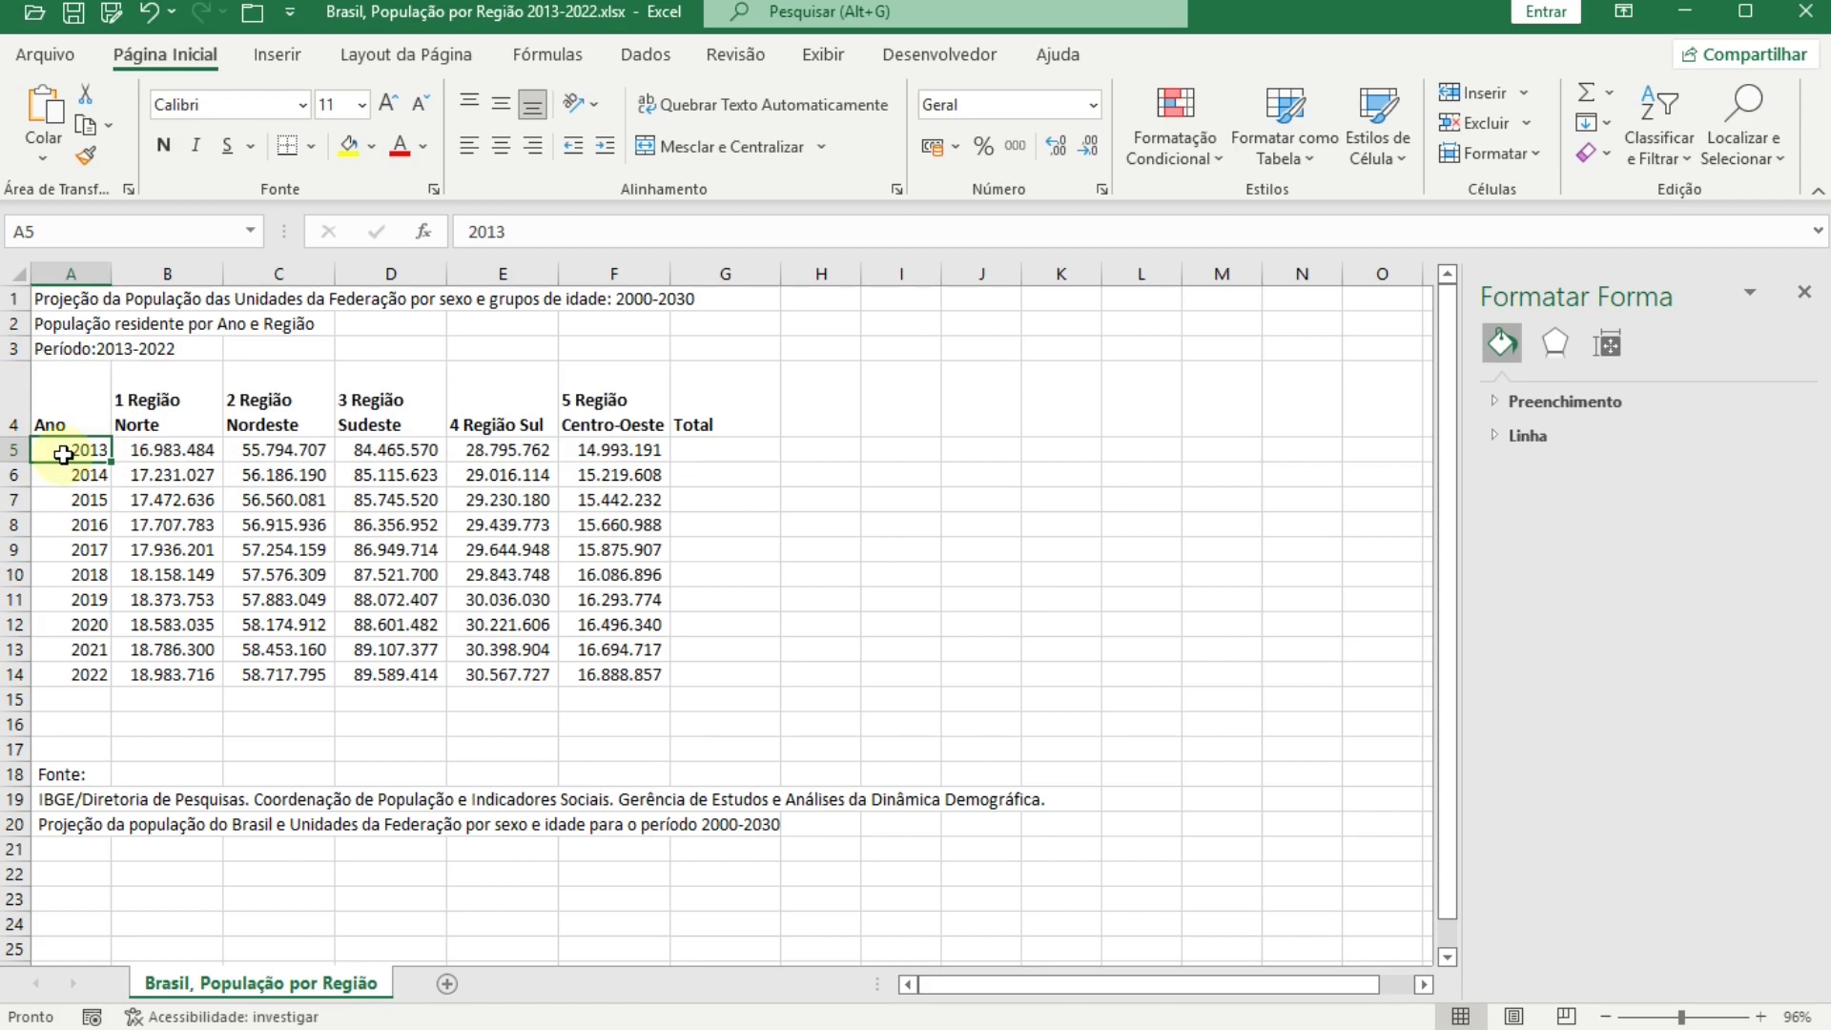
pyautogui.doubleClick(66, 452)
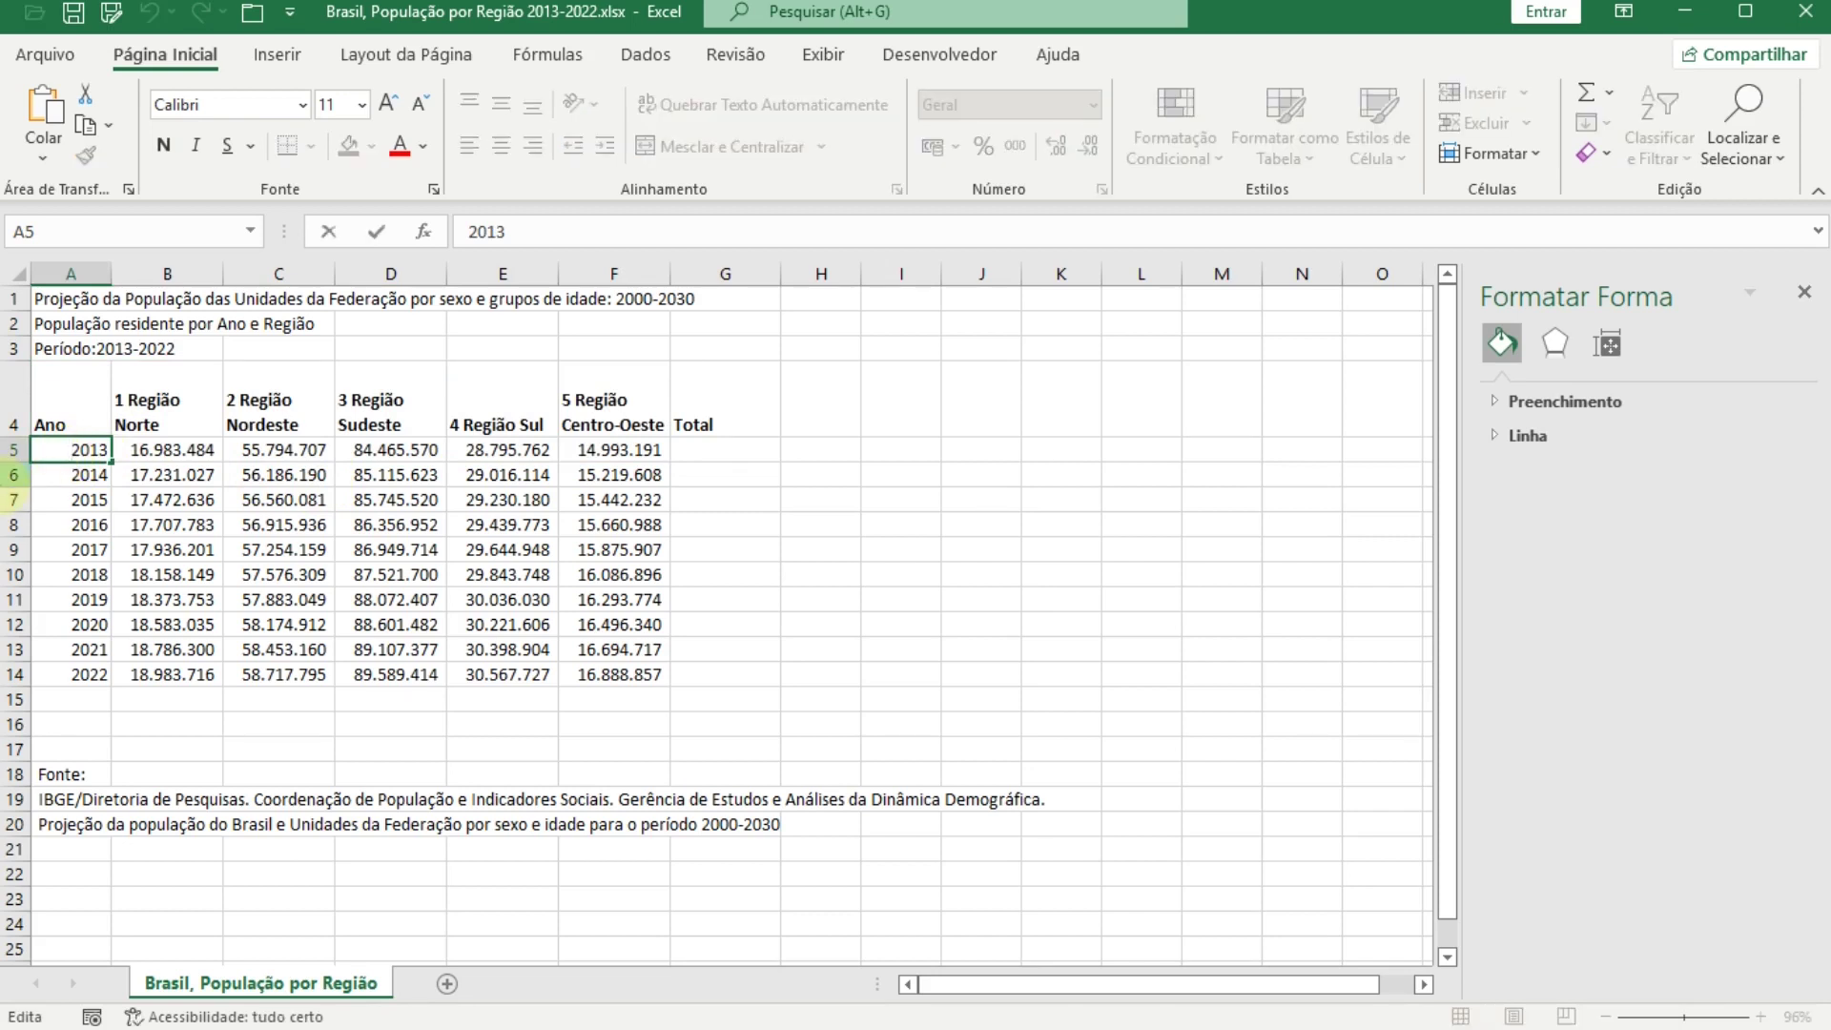
pyautogui.write("'")
pyautogui.press('Return')
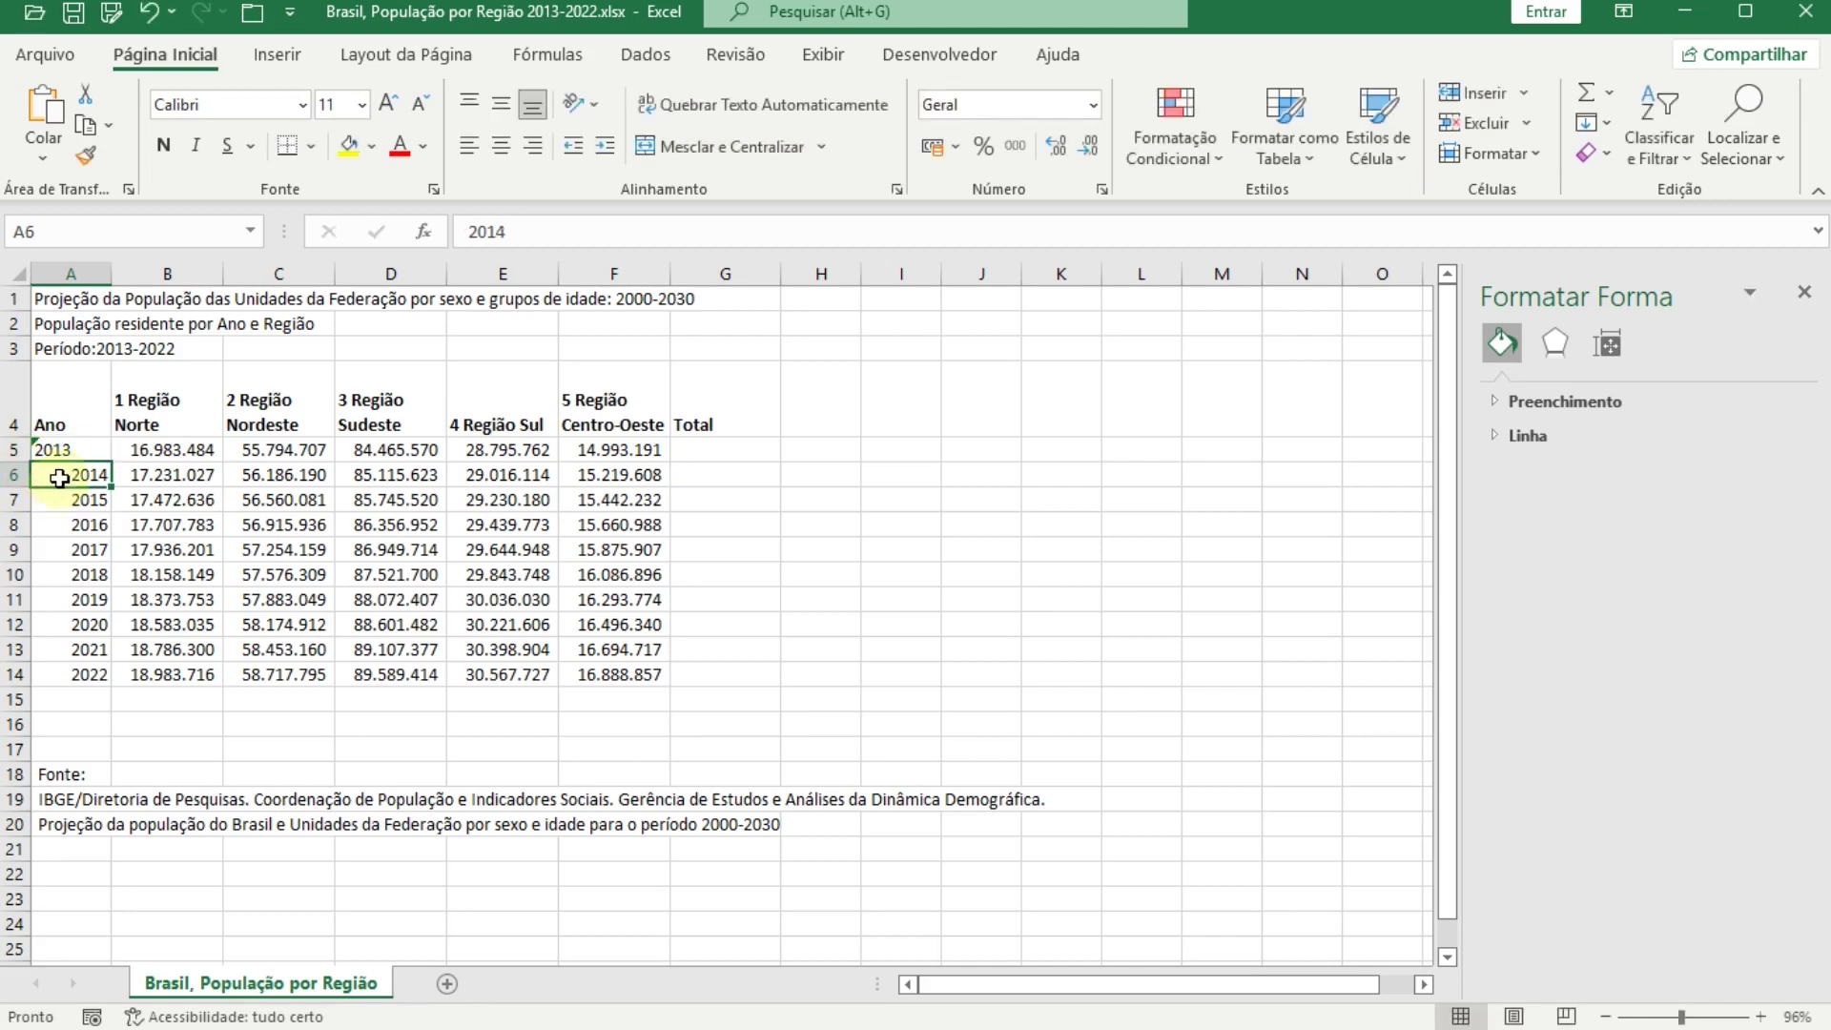
pyautogui.doubleClick(63, 475)
pyautogui.write("'")
pyautogui.press('Return')
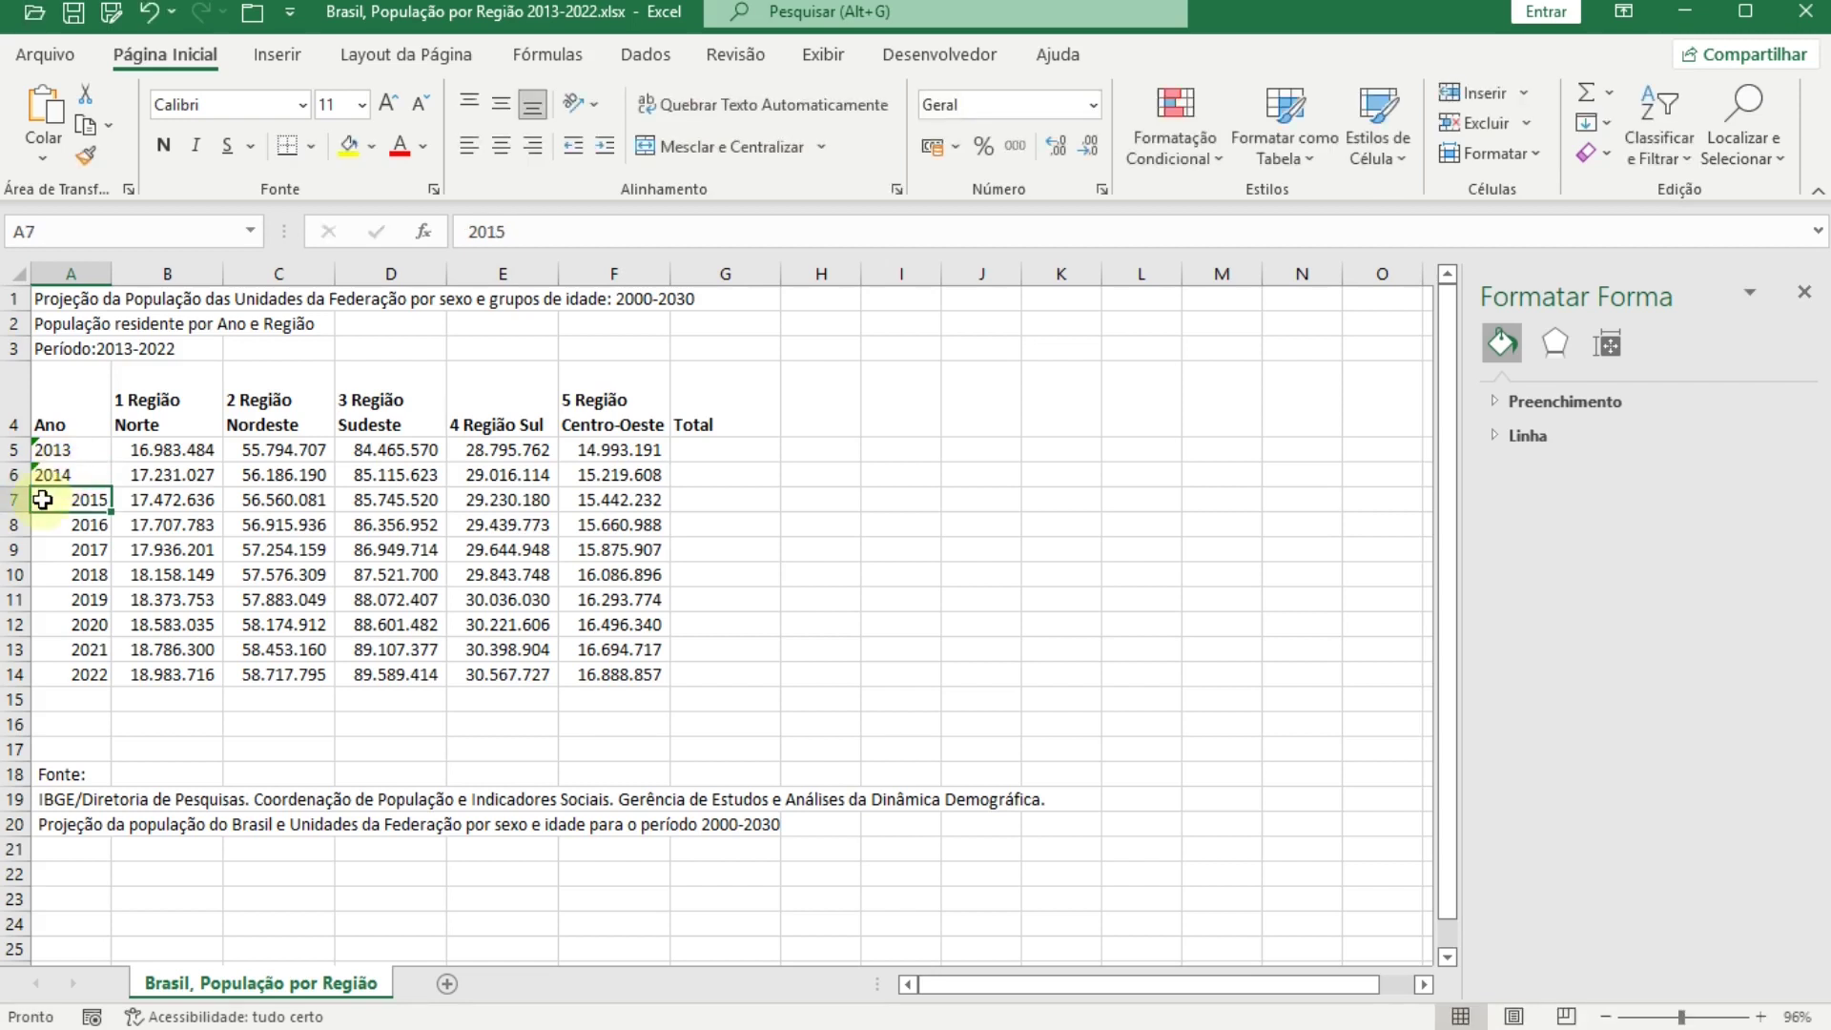
pyautogui.doubleClick(62, 501)
pyautogui.write("'")
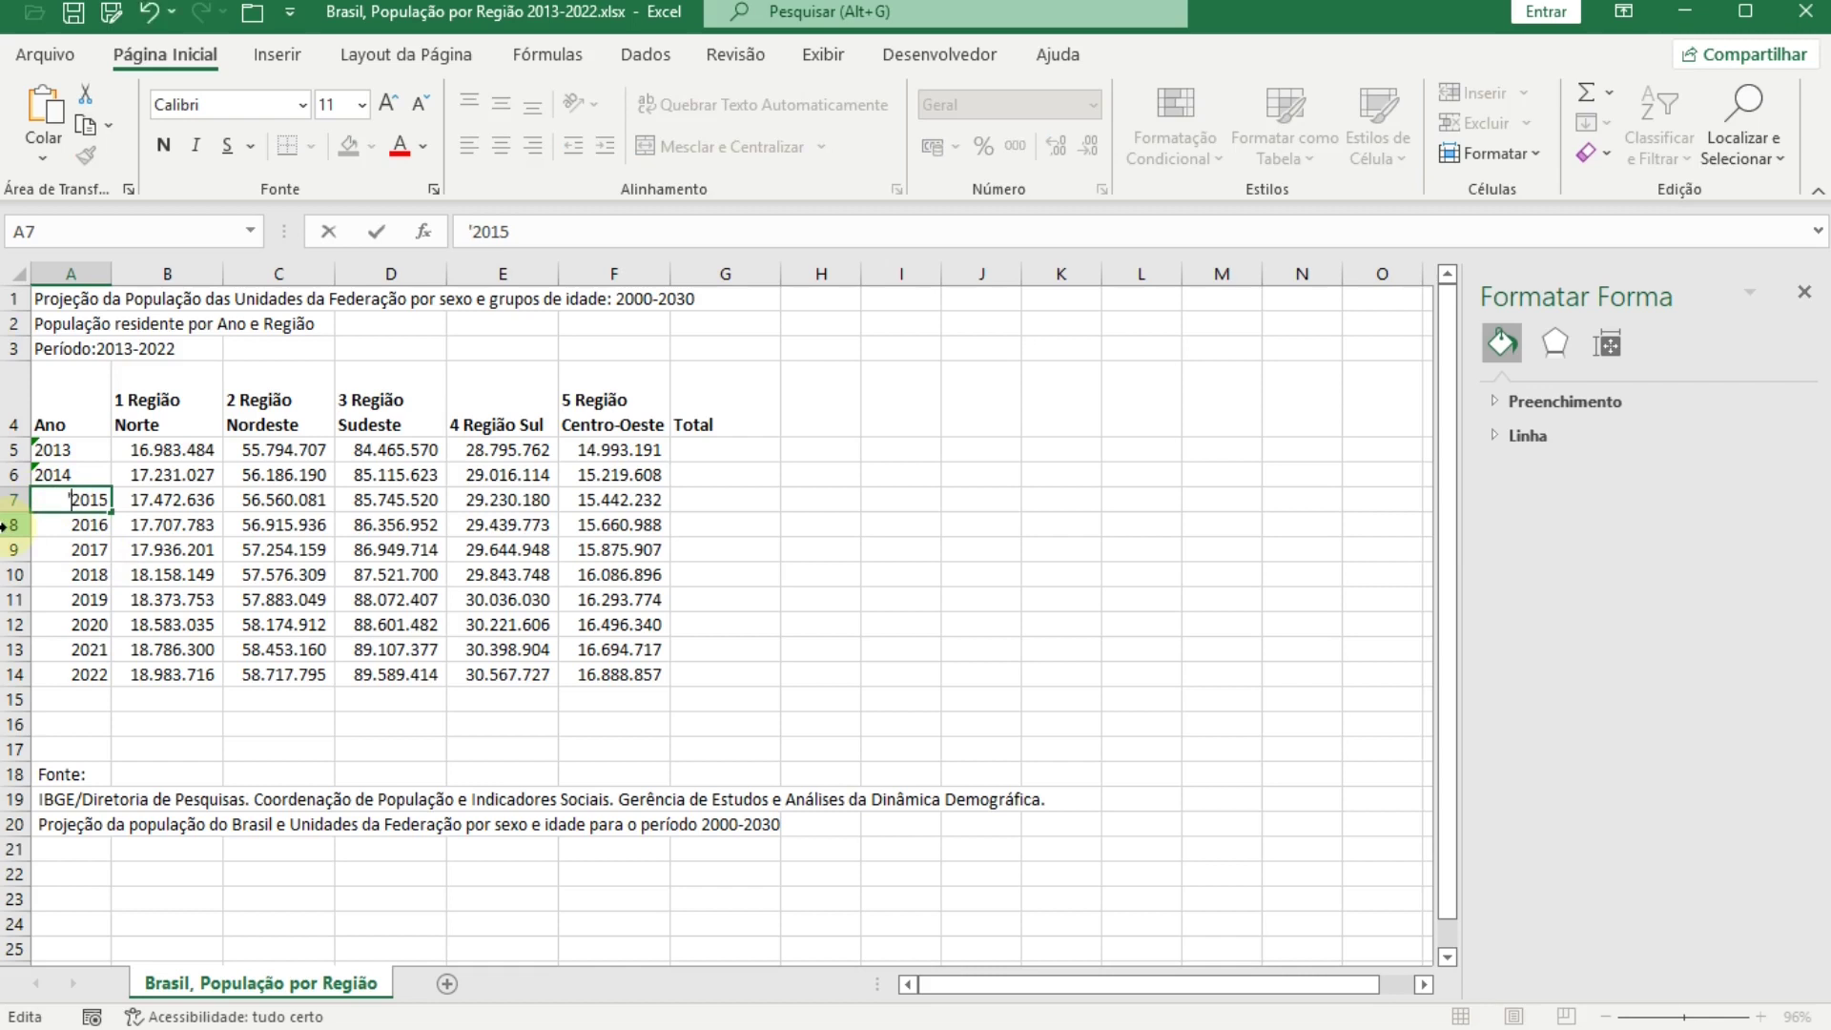
pyautogui.press('Return')
pyautogui.doubleClick(52, 533)
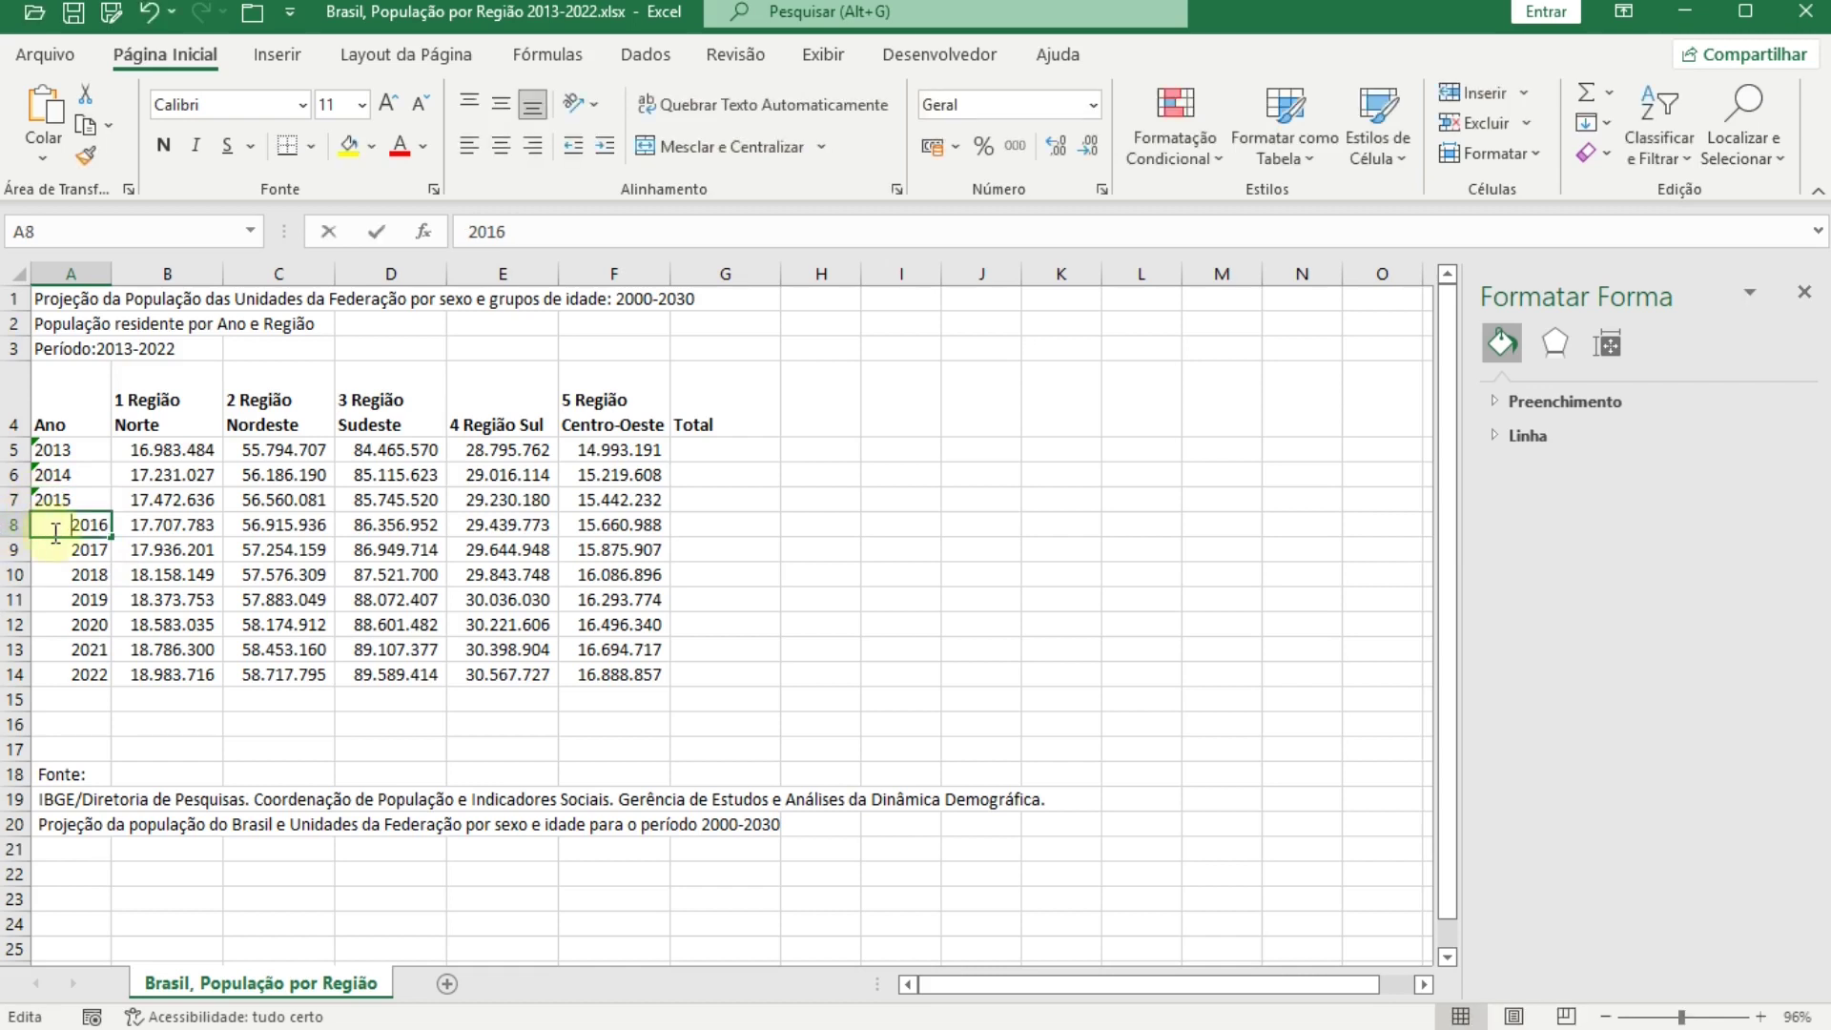
pyautogui.write("'")
pyautogui.press('Return')
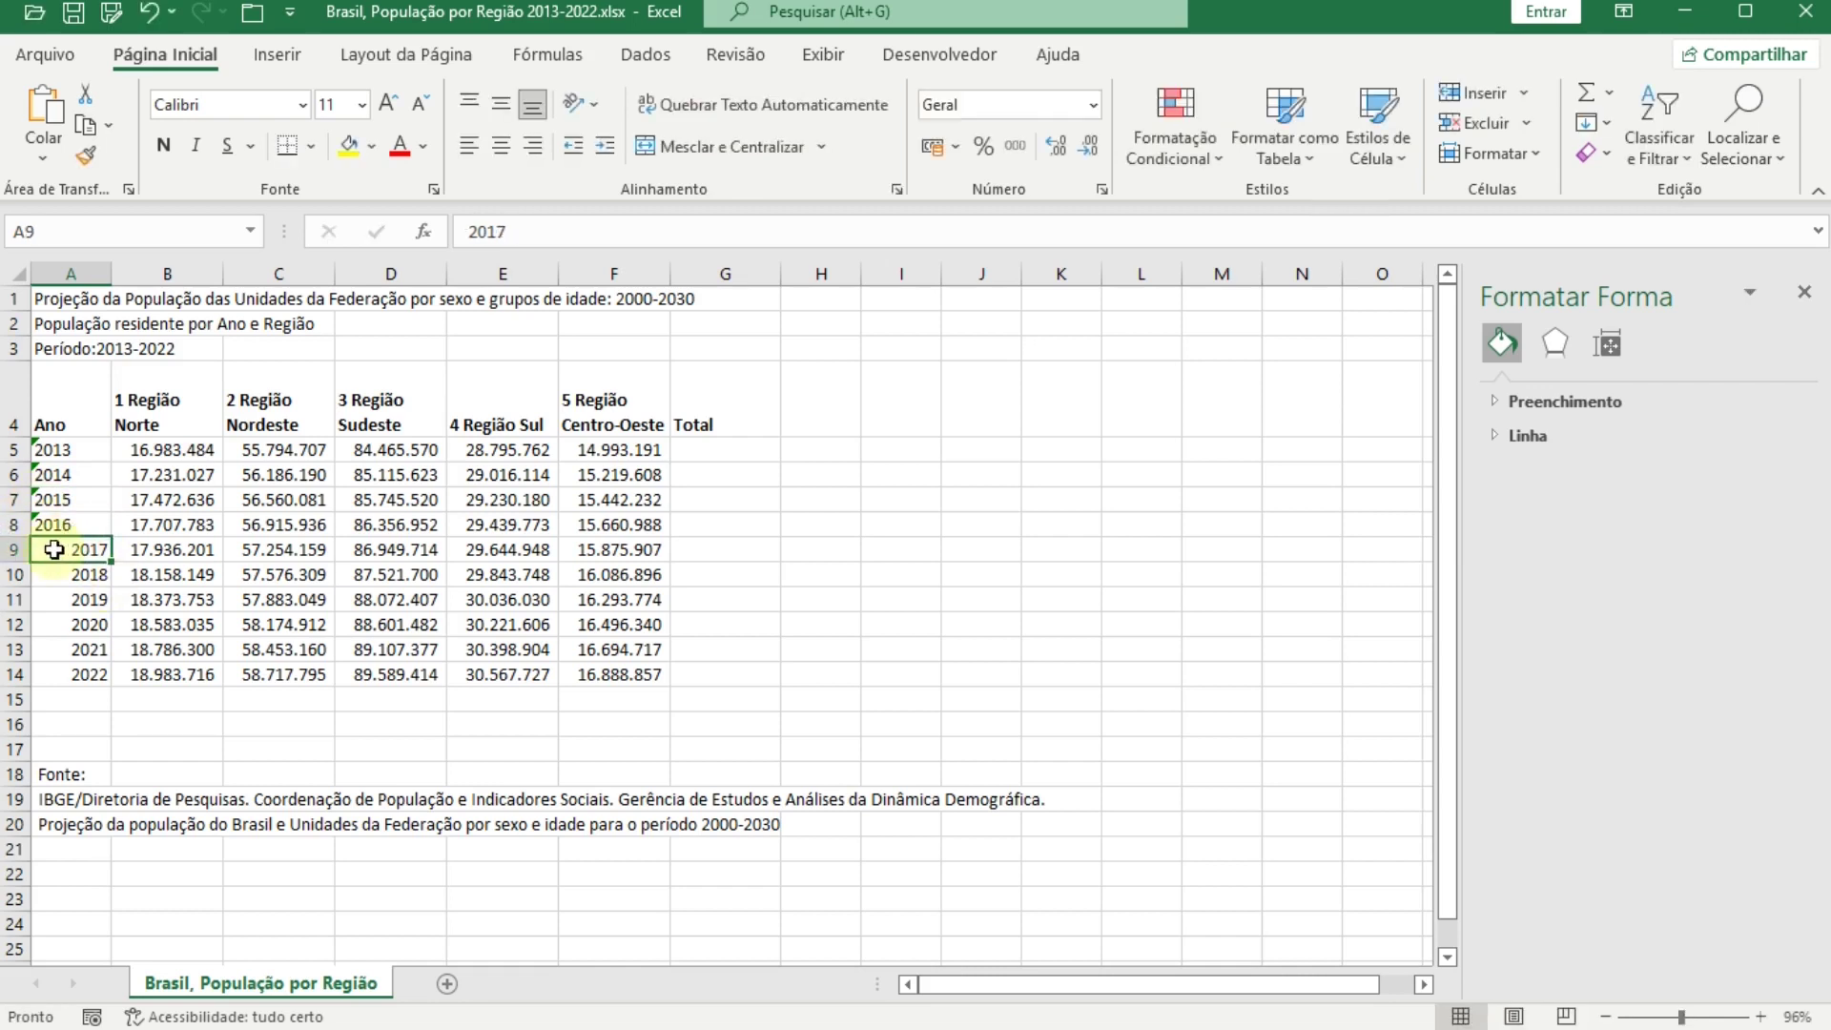
pyautogui.doubleClick(85, 561)
pyautogui.write("'")
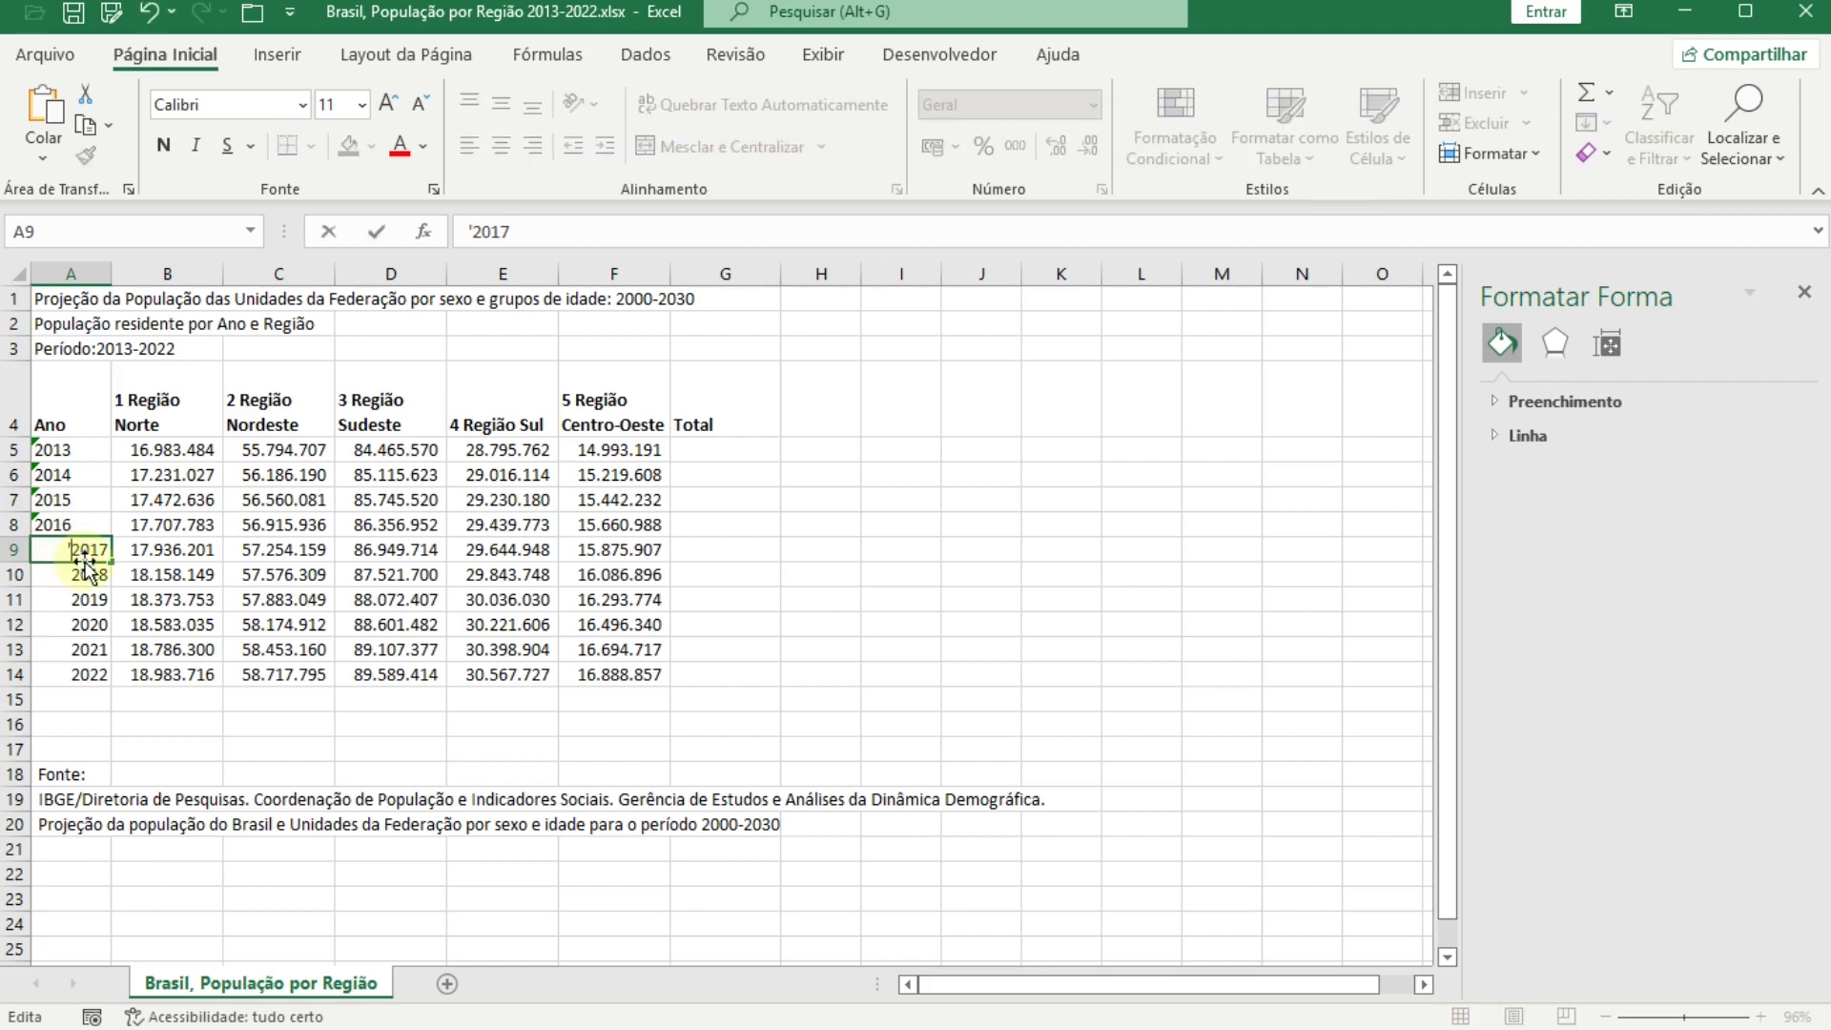
pyautogui.press('Return')
pyautogui.doubleClick(54, 578)
pyautogui.write("'")
pyautogui.press('Return')
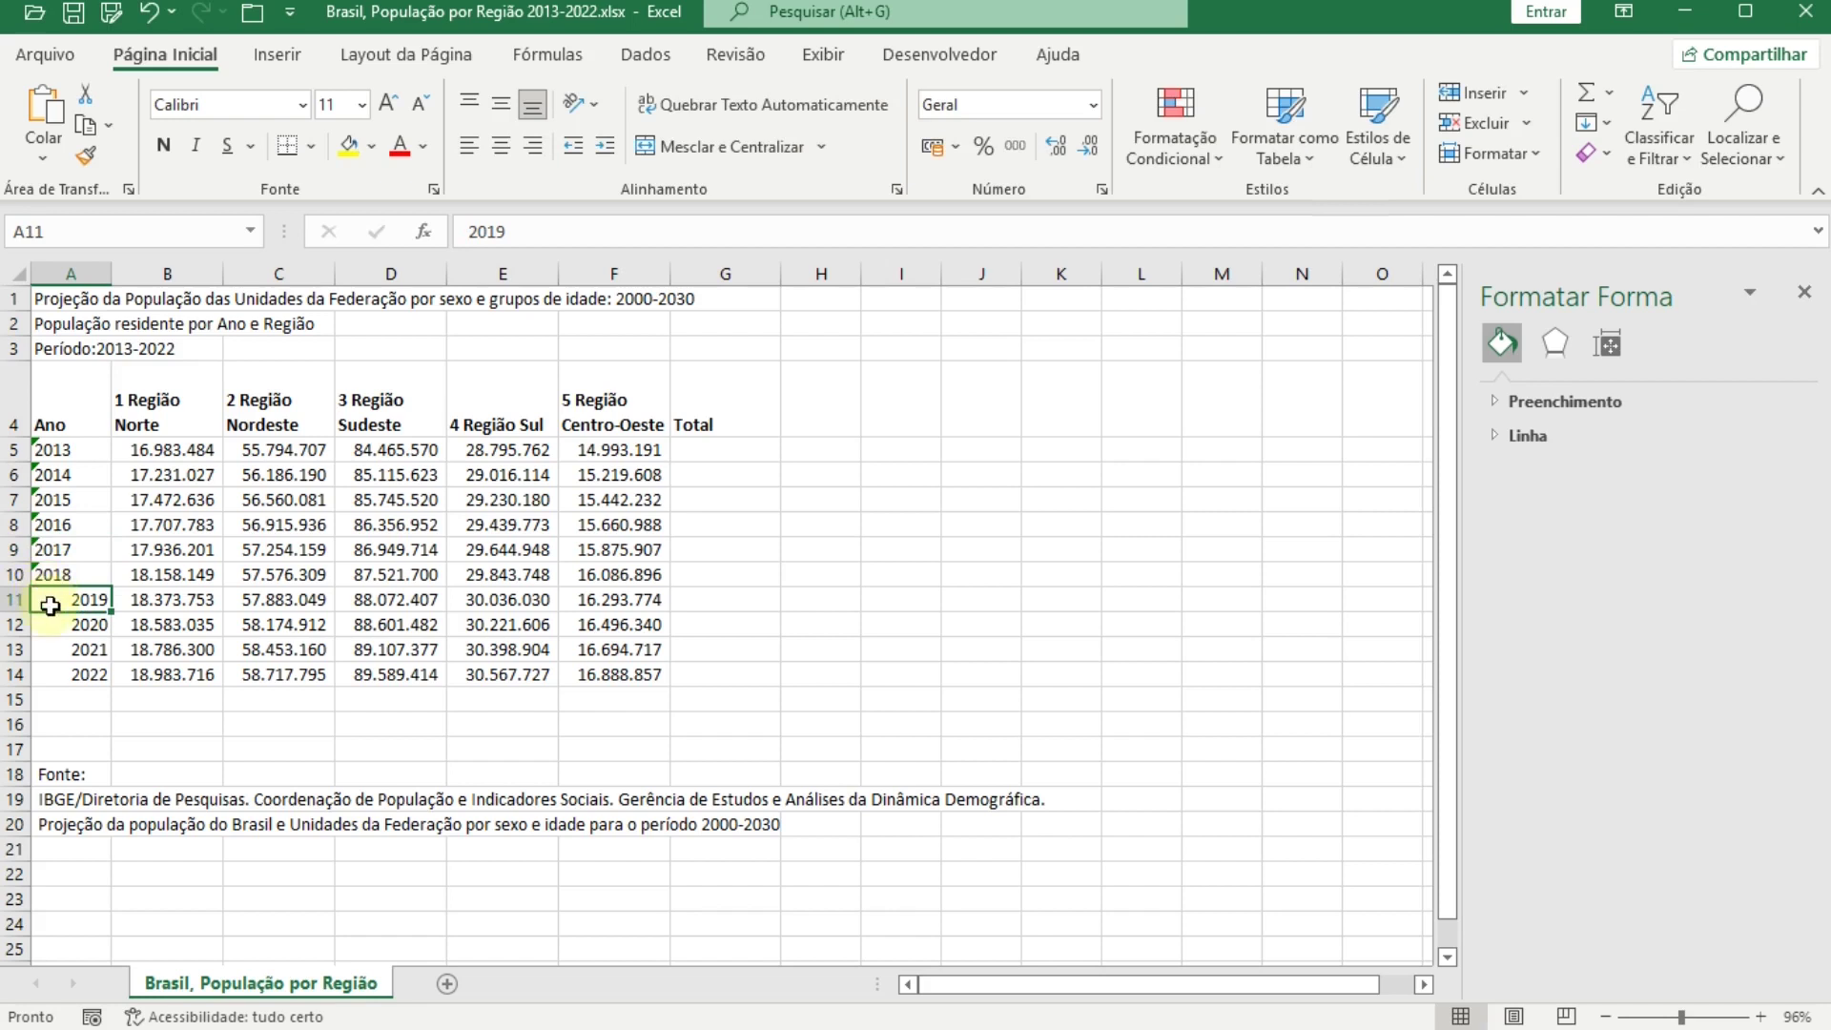
pyautogui.doubleClick(53, 605)
pyautogui.write("'")
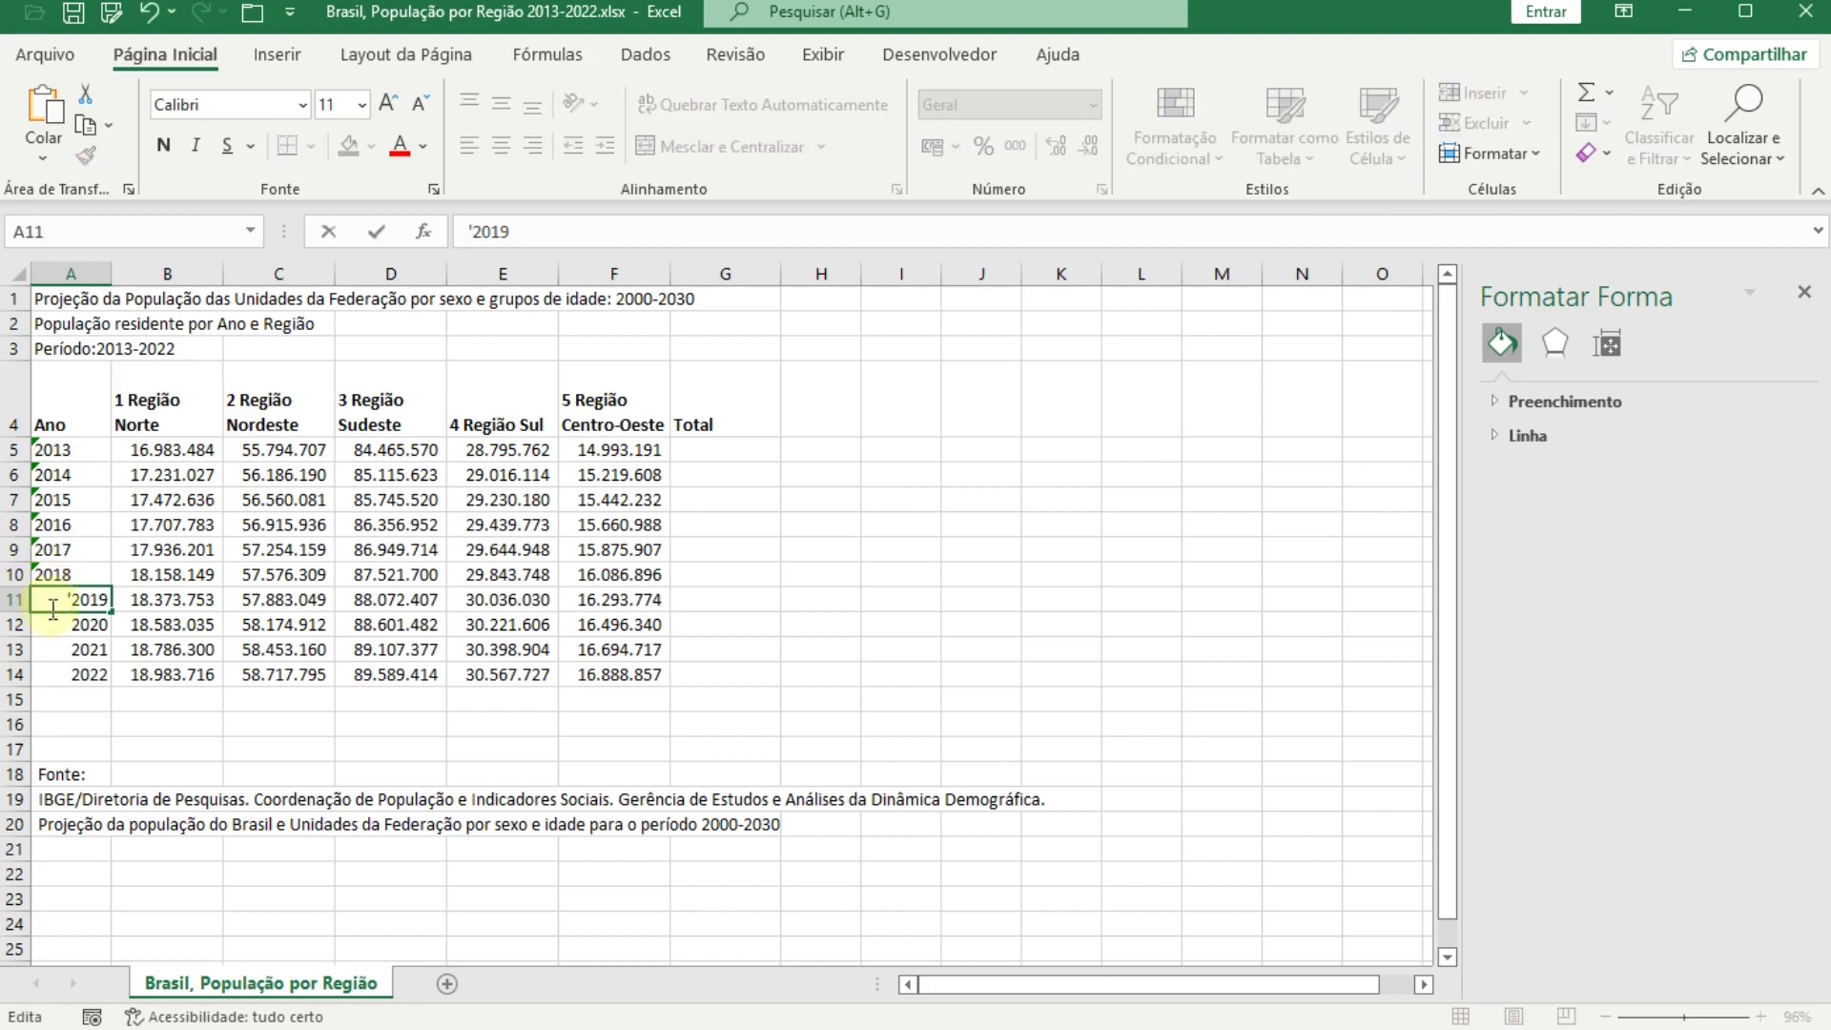
pyautogui.press('Return')
pyautogui.doubleClick(55, 624)
pyautogui.write("'")
pyautogui.press('Return')
pyautogui.doubleClick(68, 651)
pyautogui.write("'")
pyautogui.press('Return')
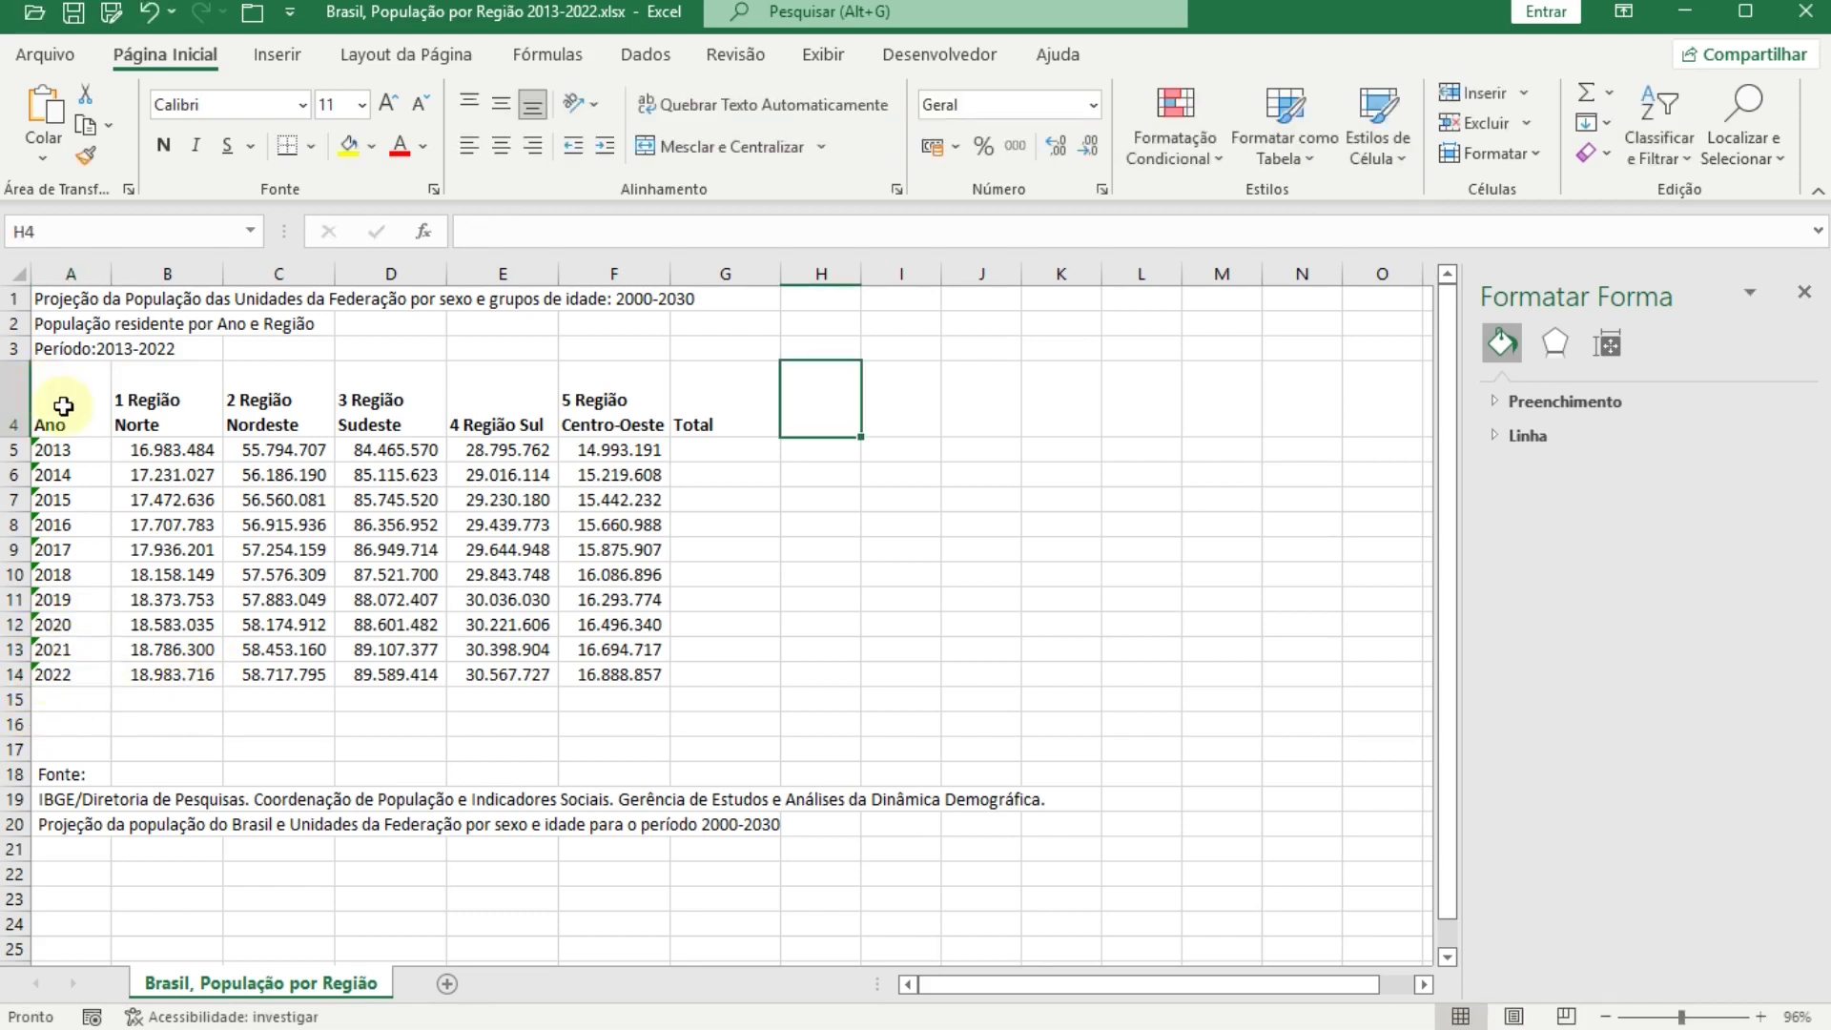
# Step: Insert a clustered 2D column chart from the header row and the 2013 and 2014 rows, A4:F6
pyautogui.moveTo(63, 408); pyautogui.dragTo(615, 474)
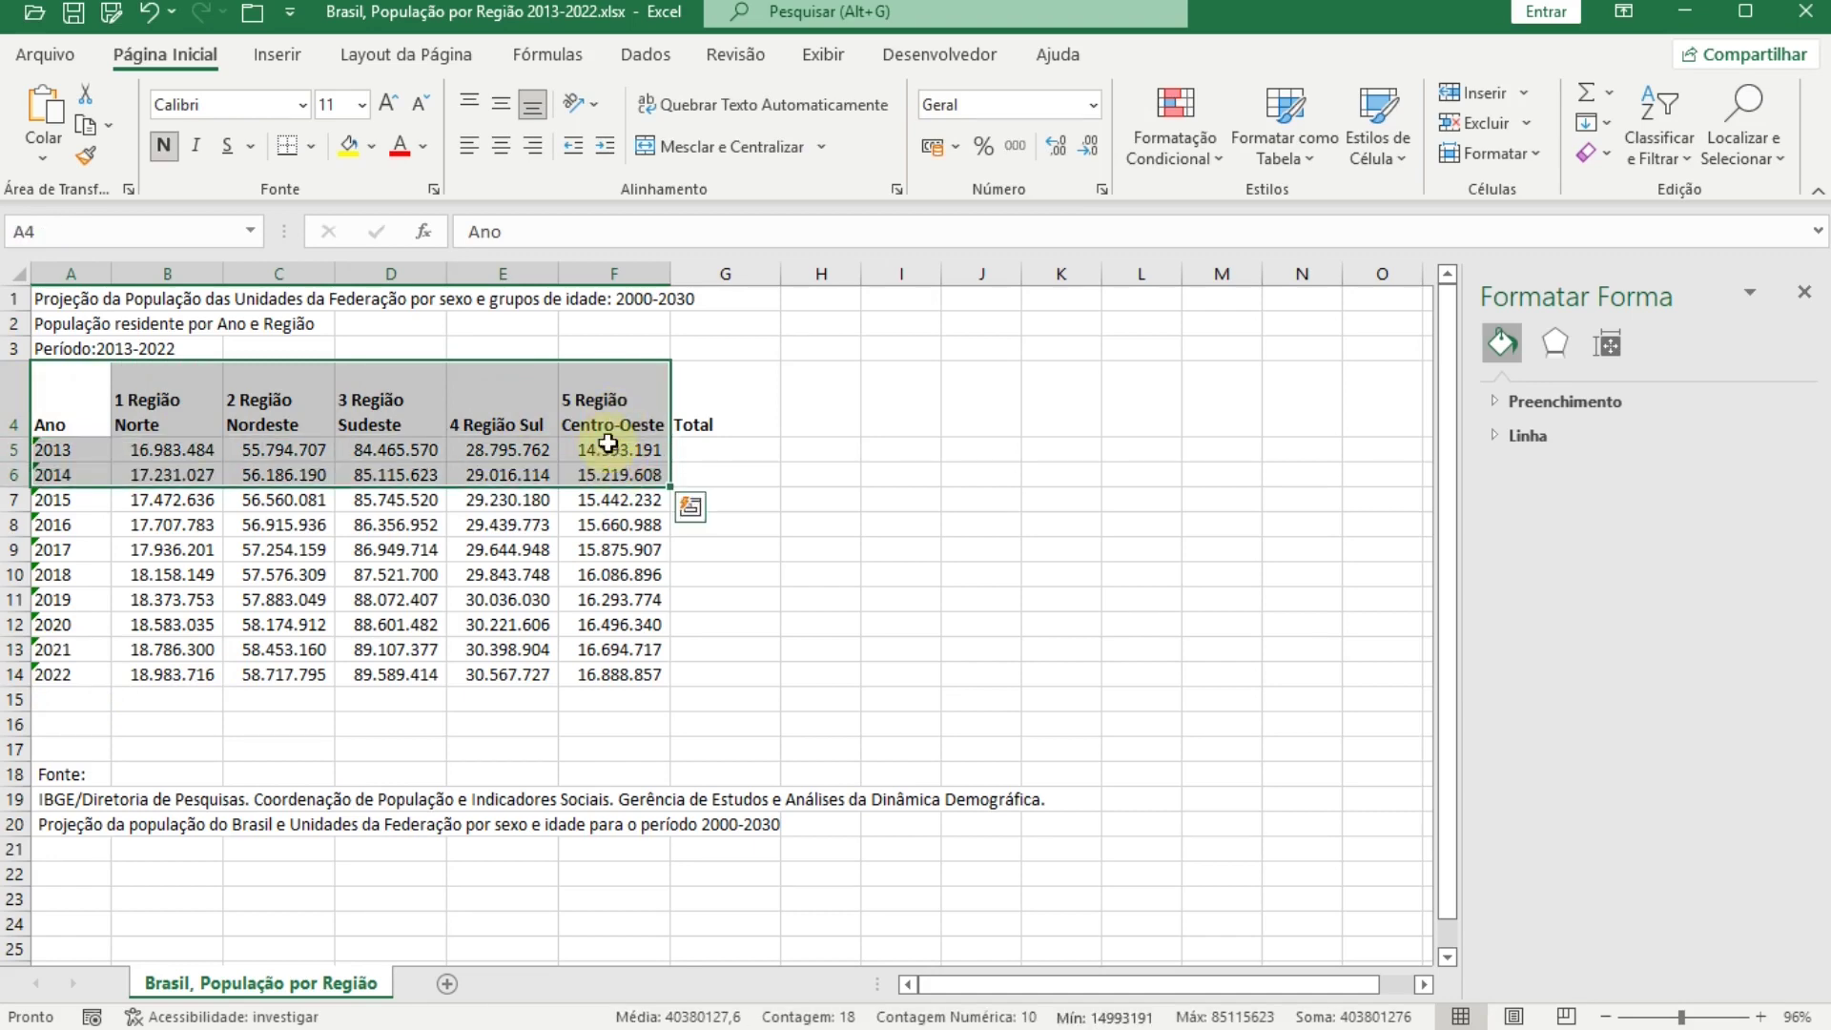
pyautogui.click(274, 52)
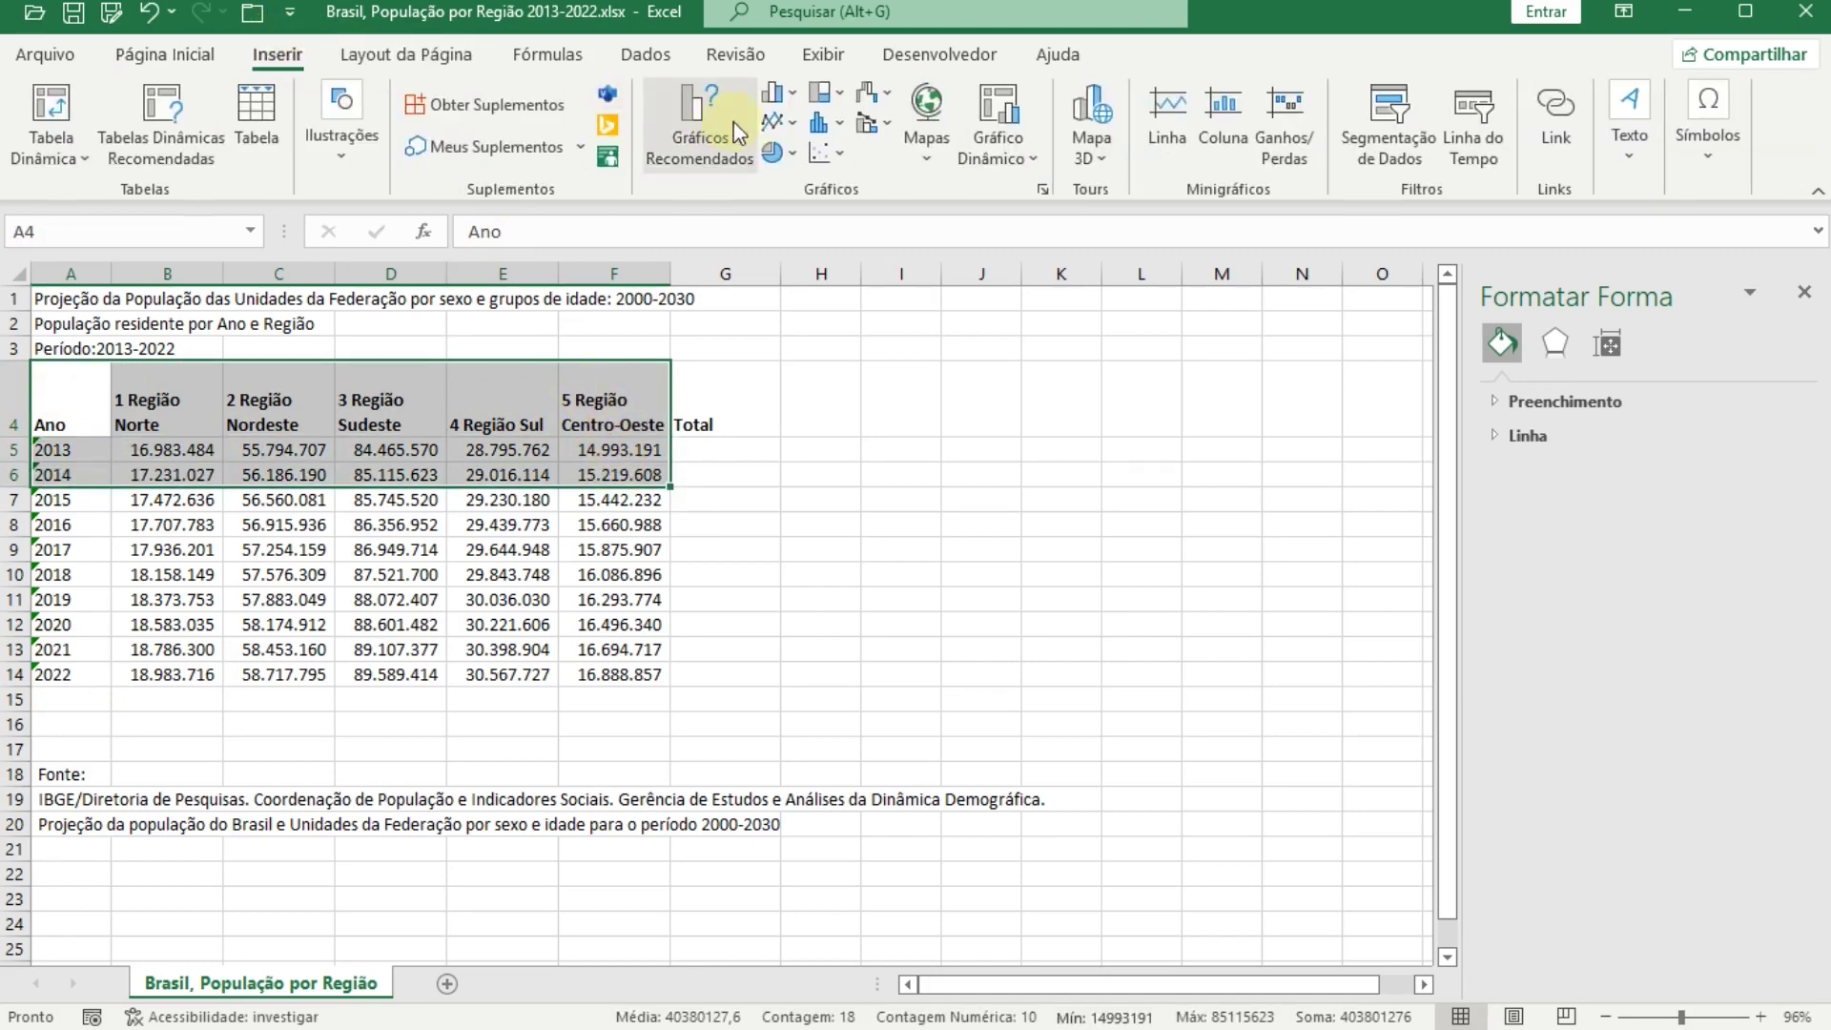
pyautogui.click(769, 96)
pyautogui.click(795, 183)
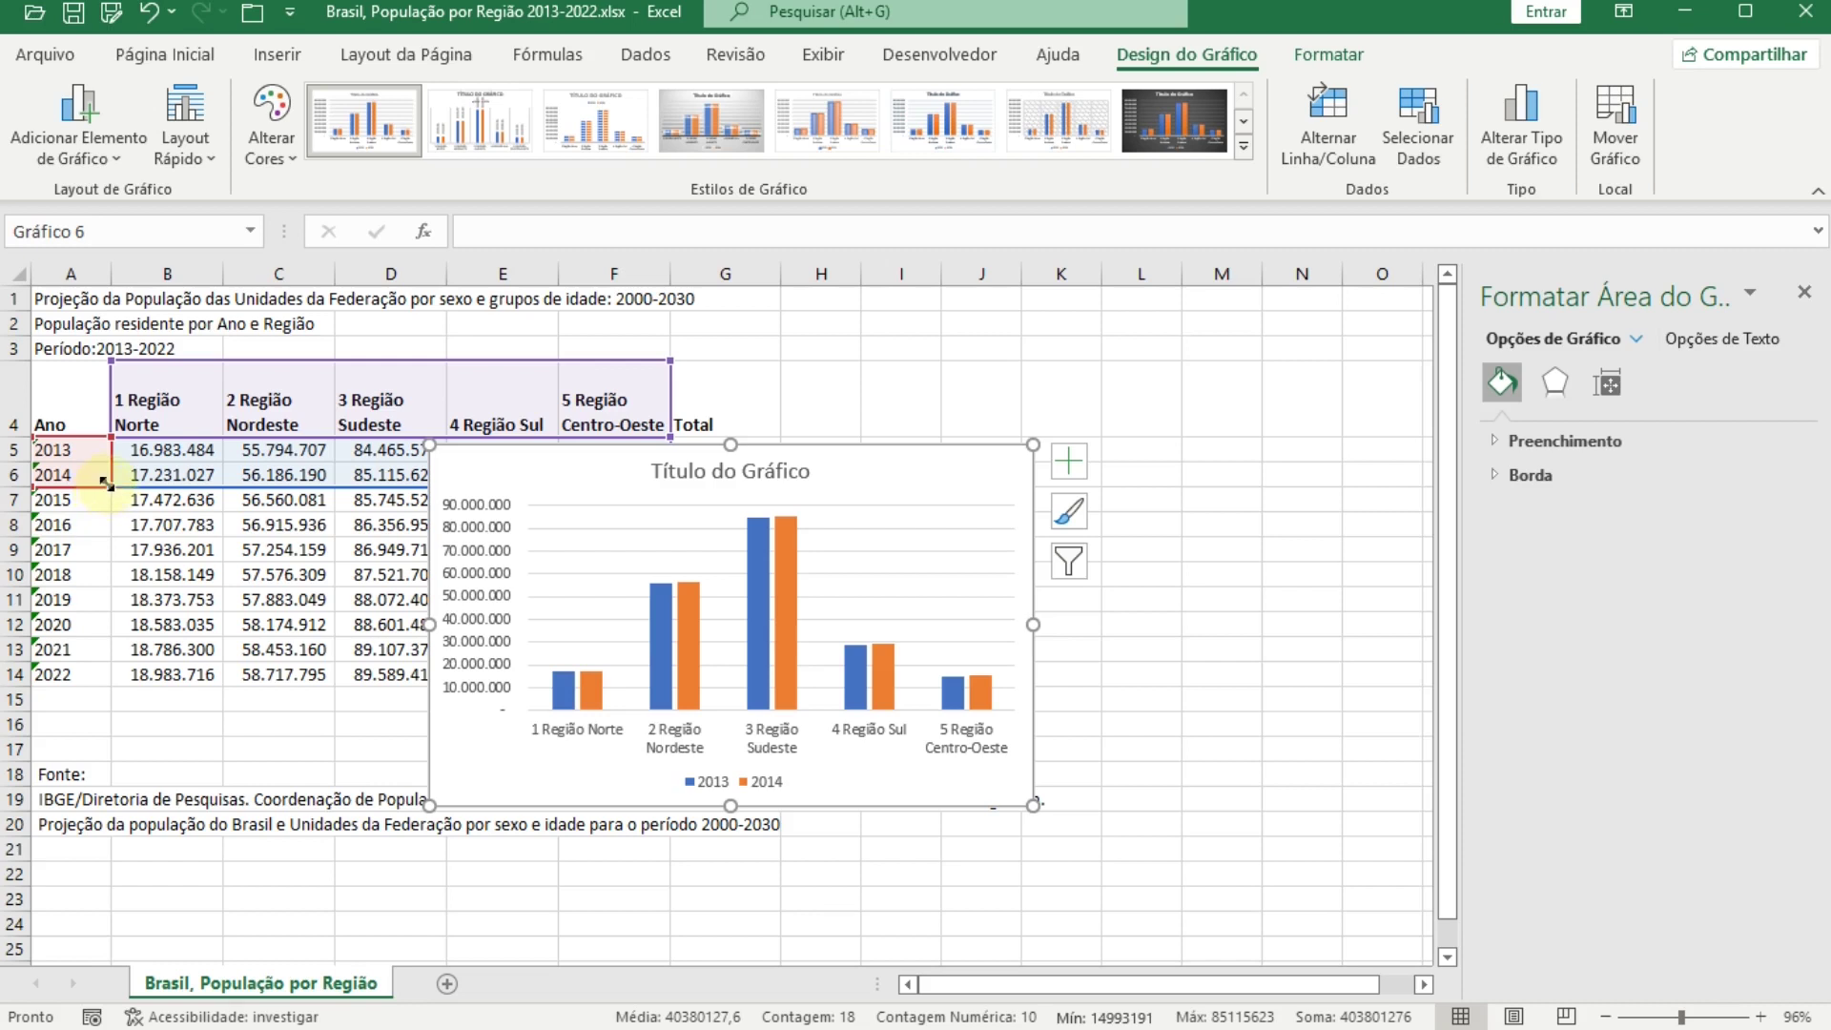
# Step: Extend the column chart's data range down to the 2022 row, and reduce it to the years 2013 to 2019
pyautogui.moveTo(107, 484); pyautogui.dragTo(108, 539)
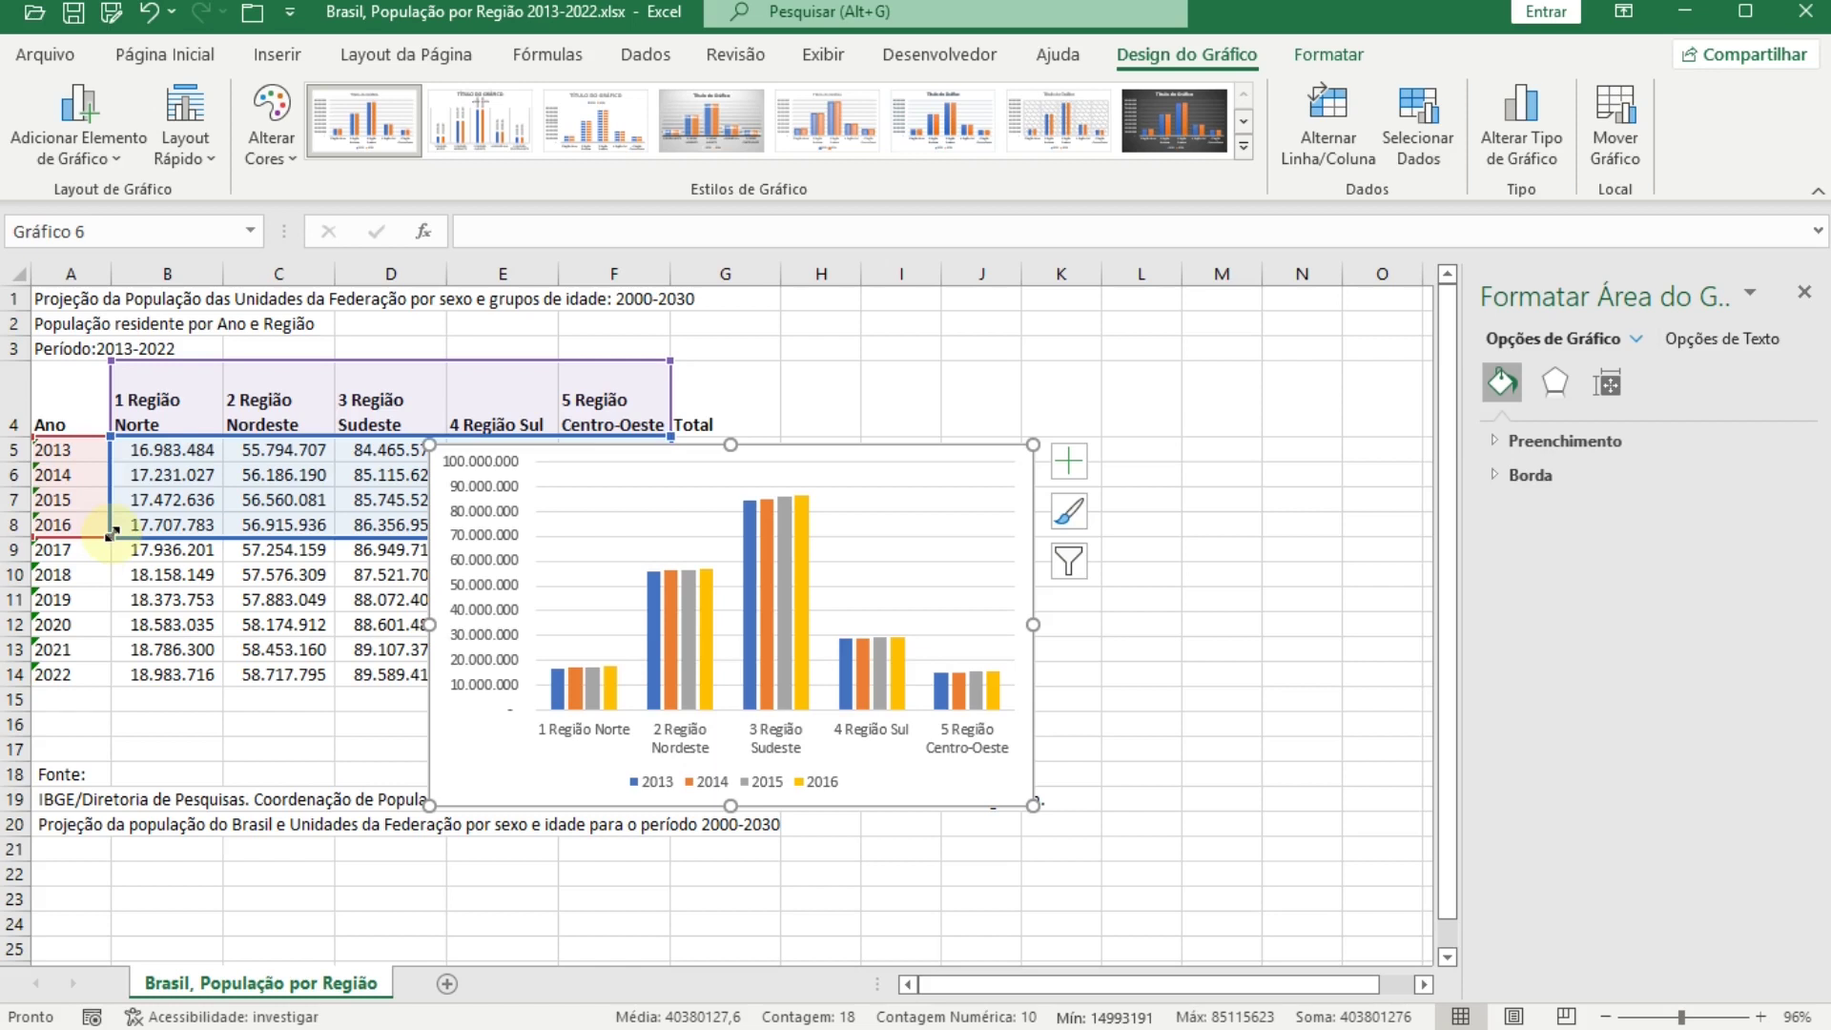
pyautogui.moveTo(111, 548); pyautogui.dragTo(111, 689)
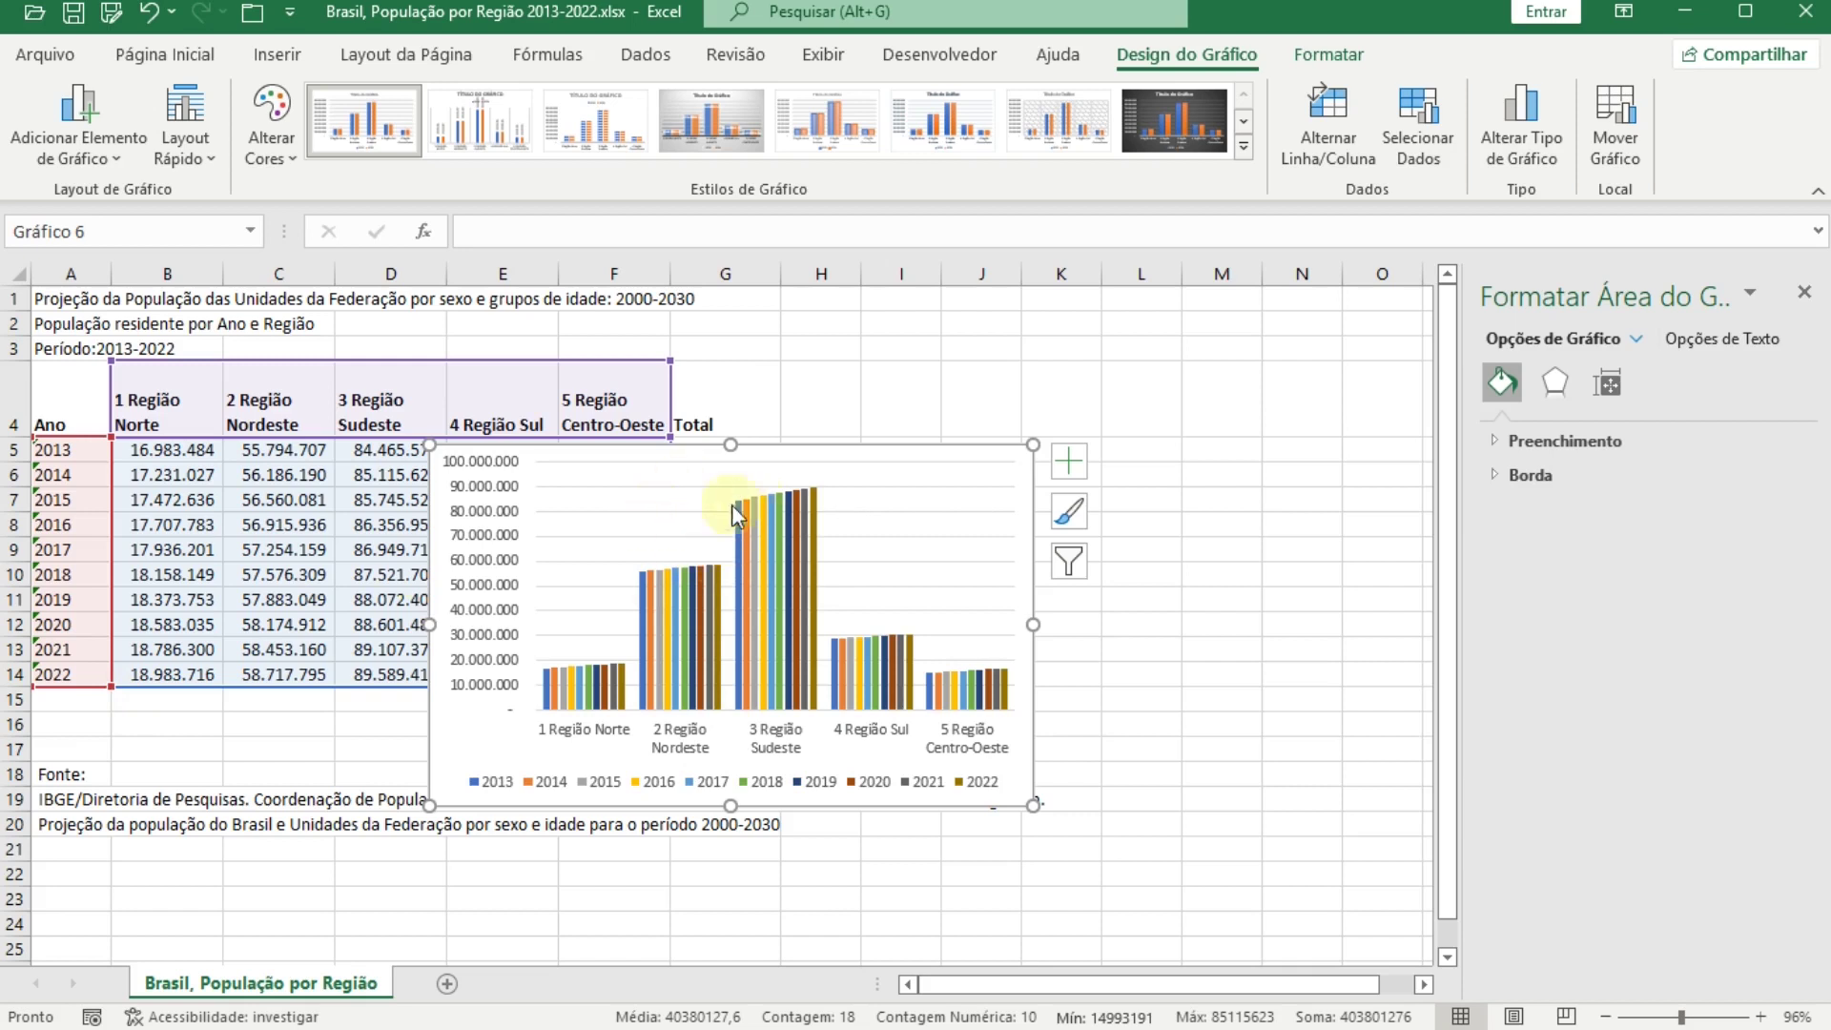
pyautogui.moveTo(109, 685); pyautogui.dragTo(115, 599)
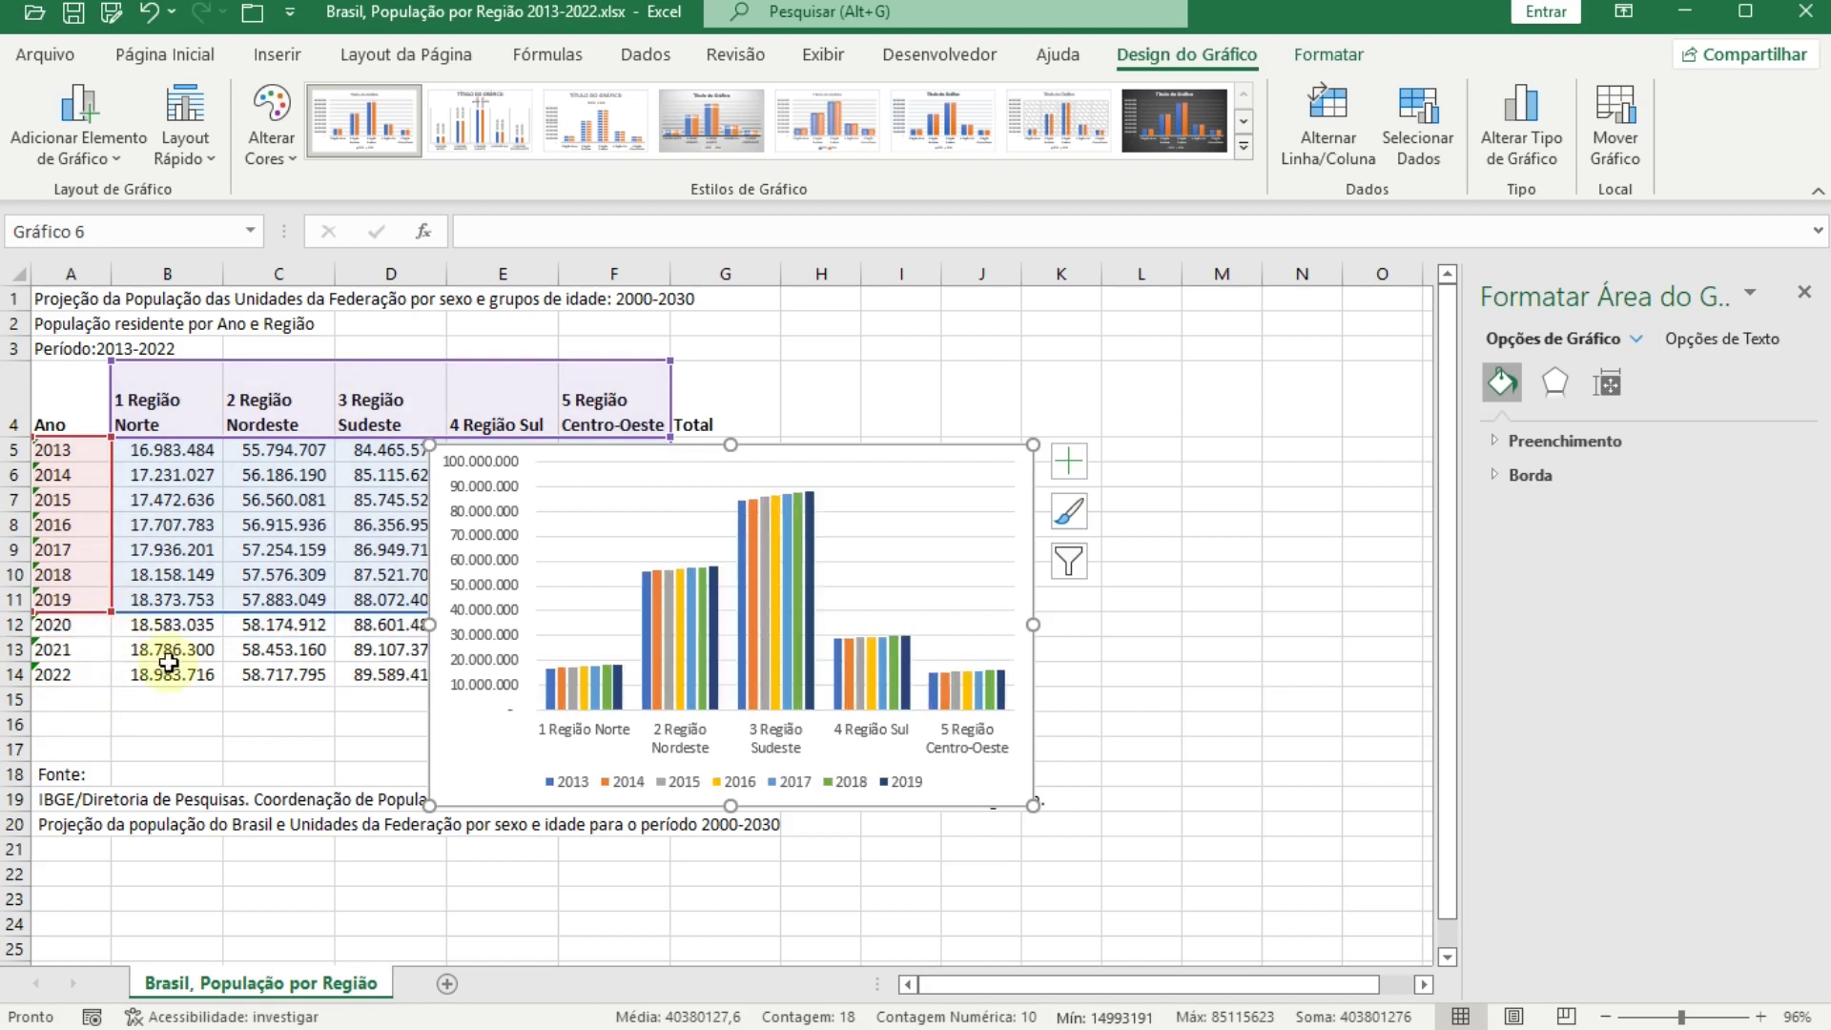
# Step: Enlarge the column chart and move it to a new chart sheet named Gráfico1
pyautogui.moveTo(1034, 806); pyautogui.dragTo(1236, 908)
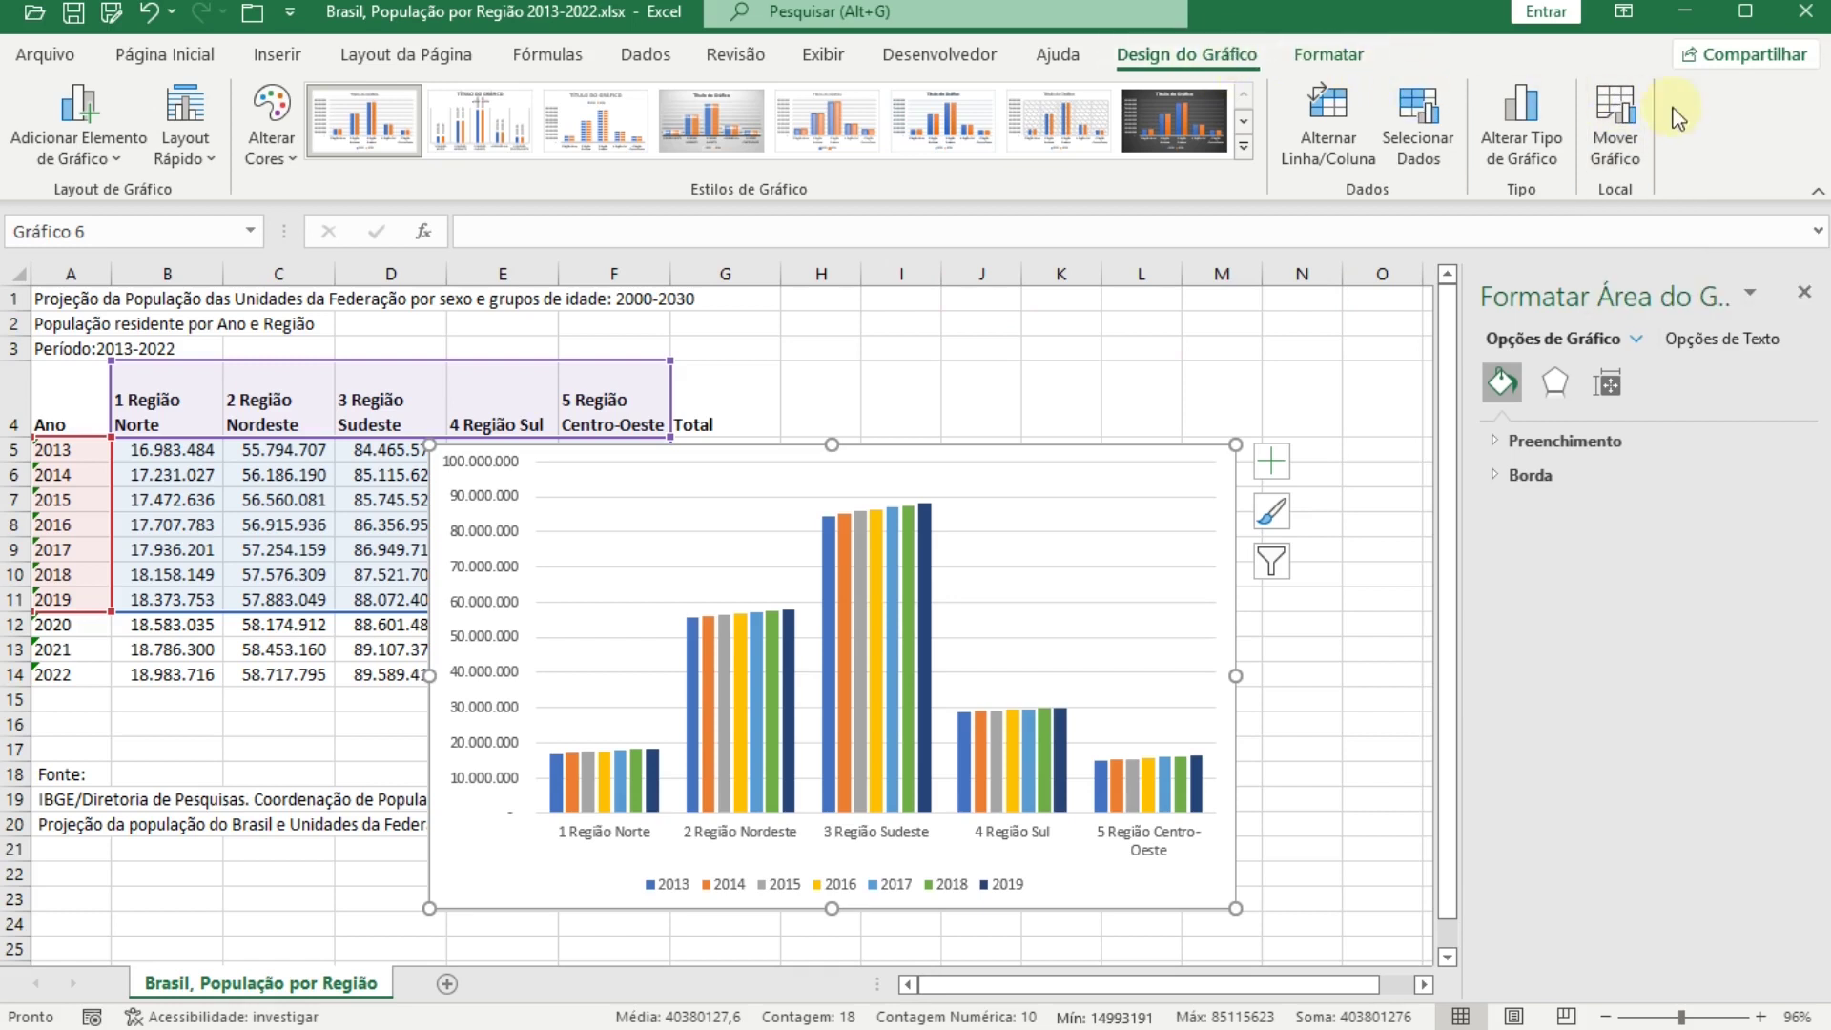
pyautogui.click(1614, 124)
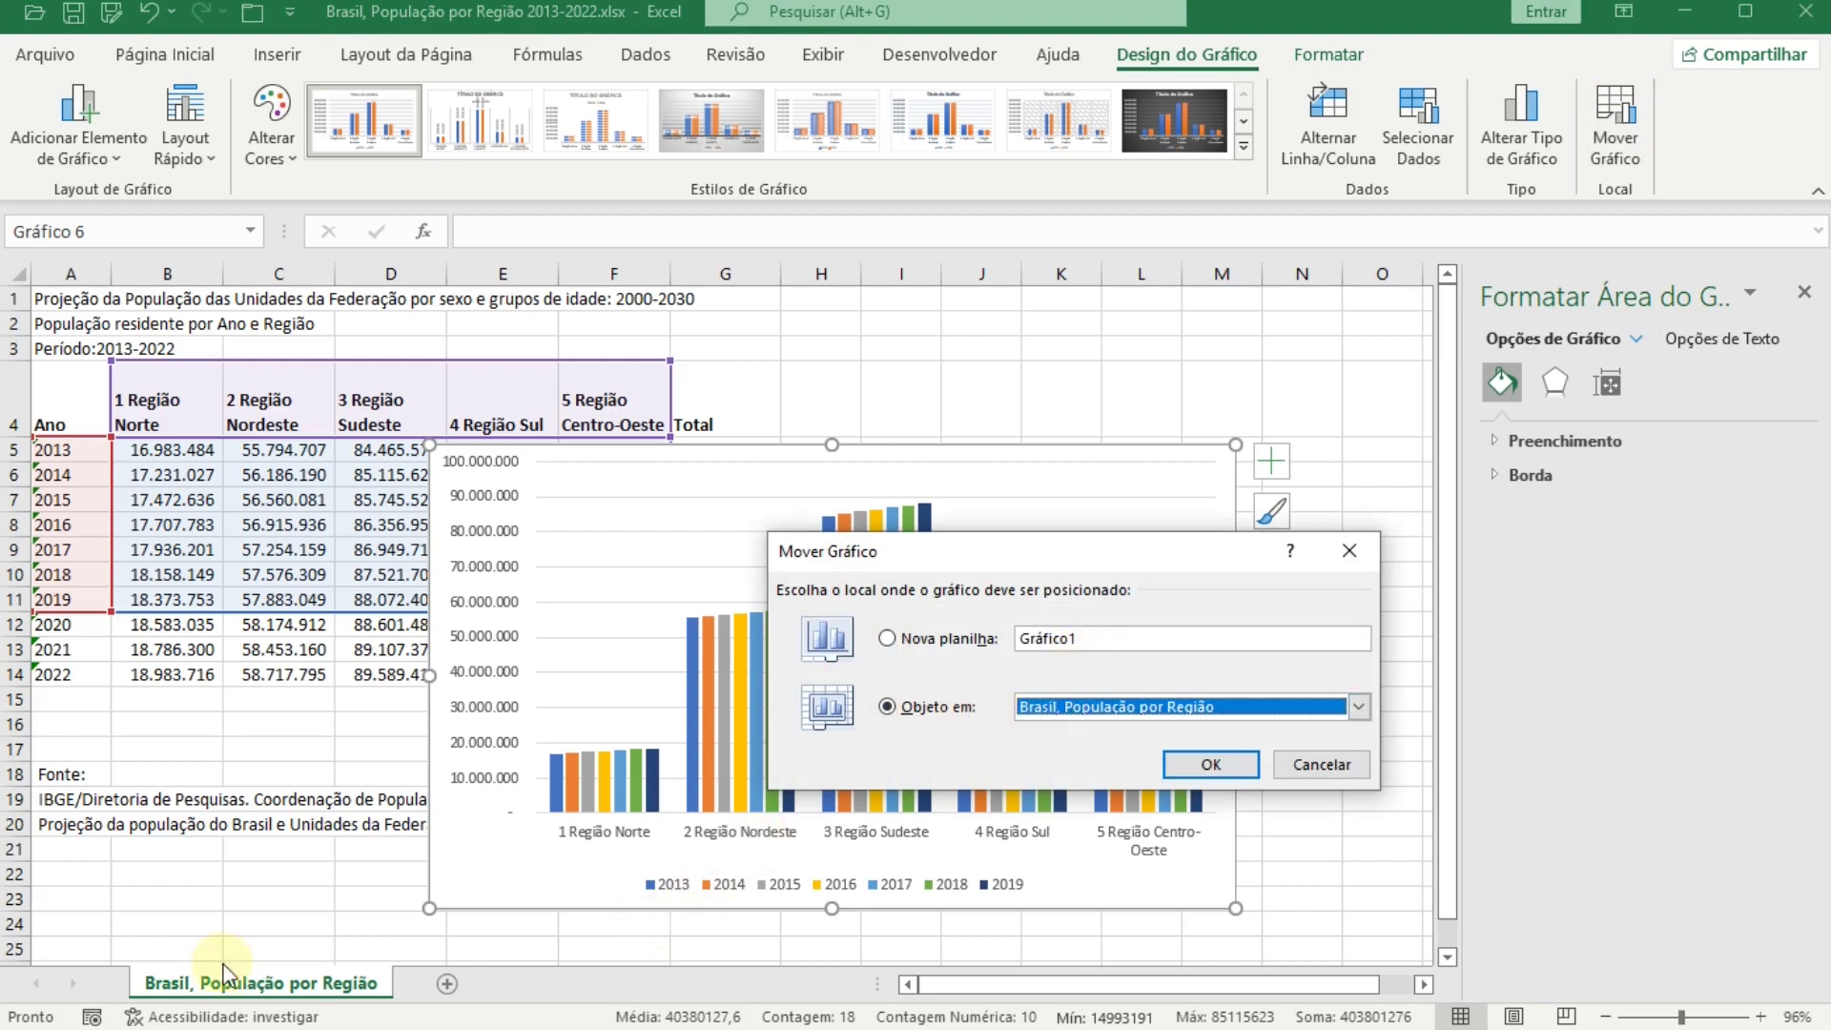
pyautogui.click(893, 647)
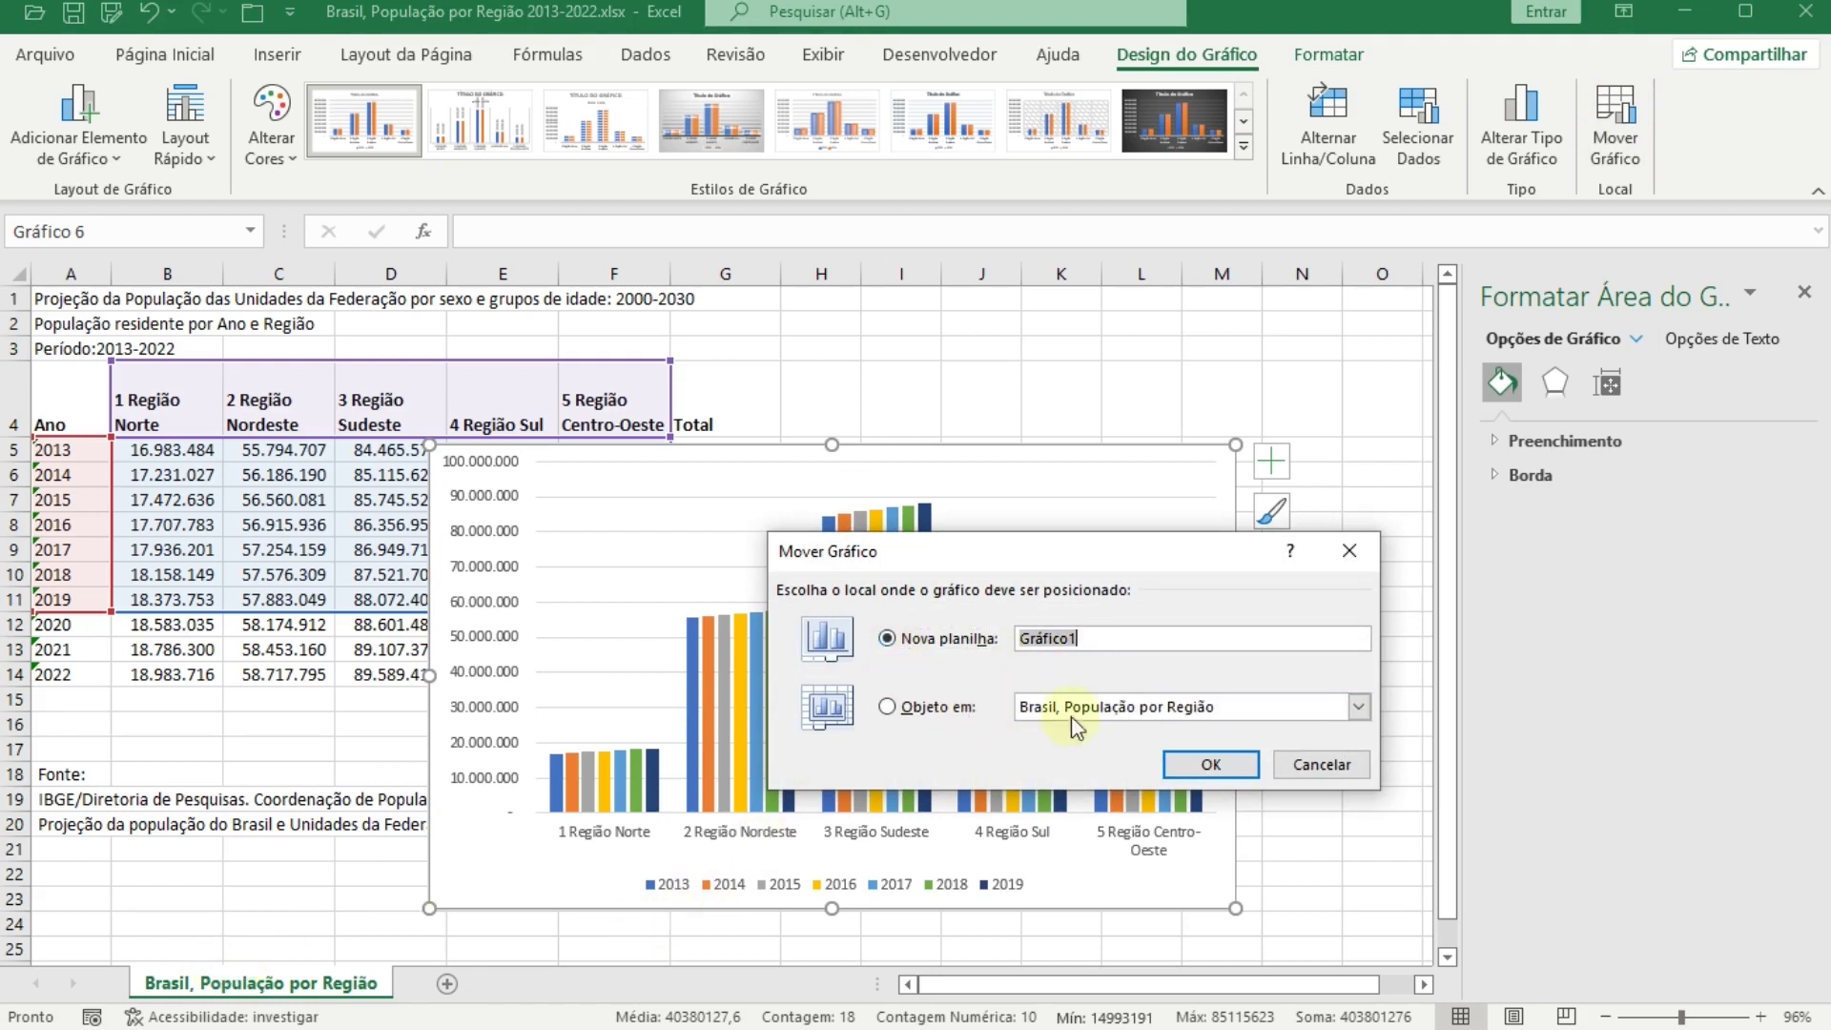
pyautogui.click(1192, 765)
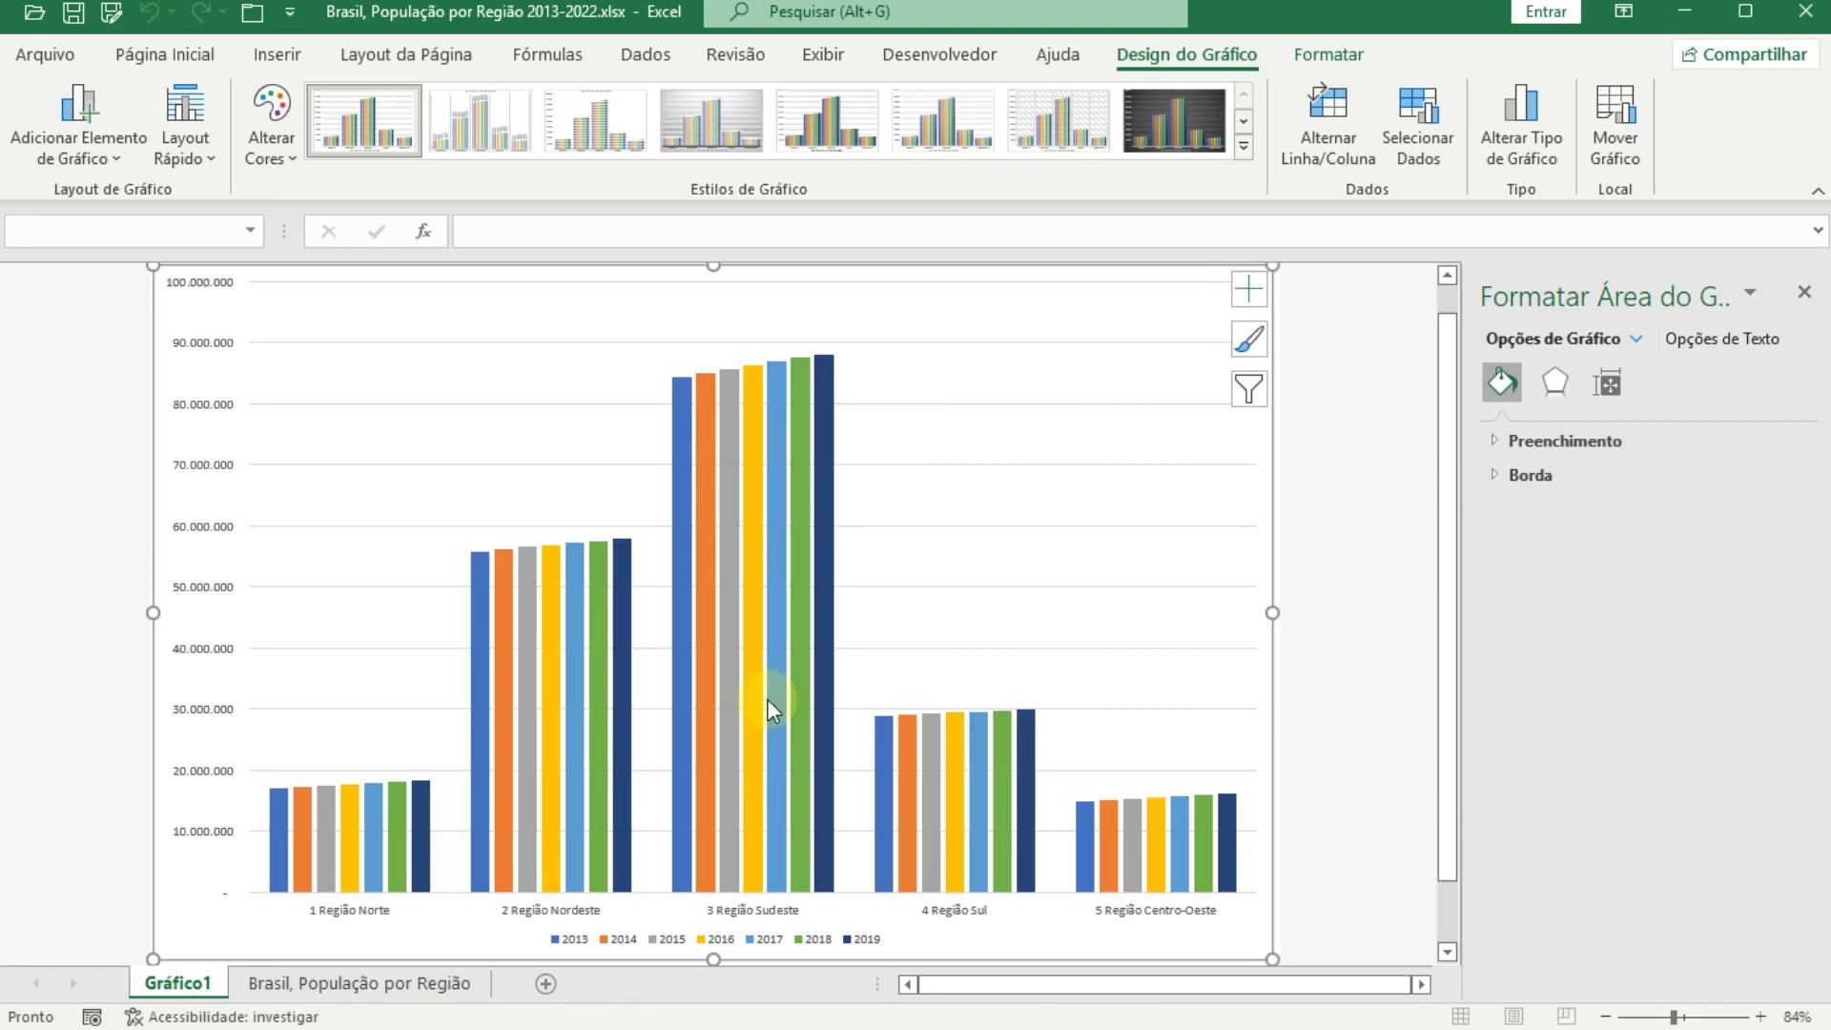
# Step: Move the chart from Gráfico1 back into the sheet Brasil, População por Região as an embedded object
pyautogui.click(1615, 119)
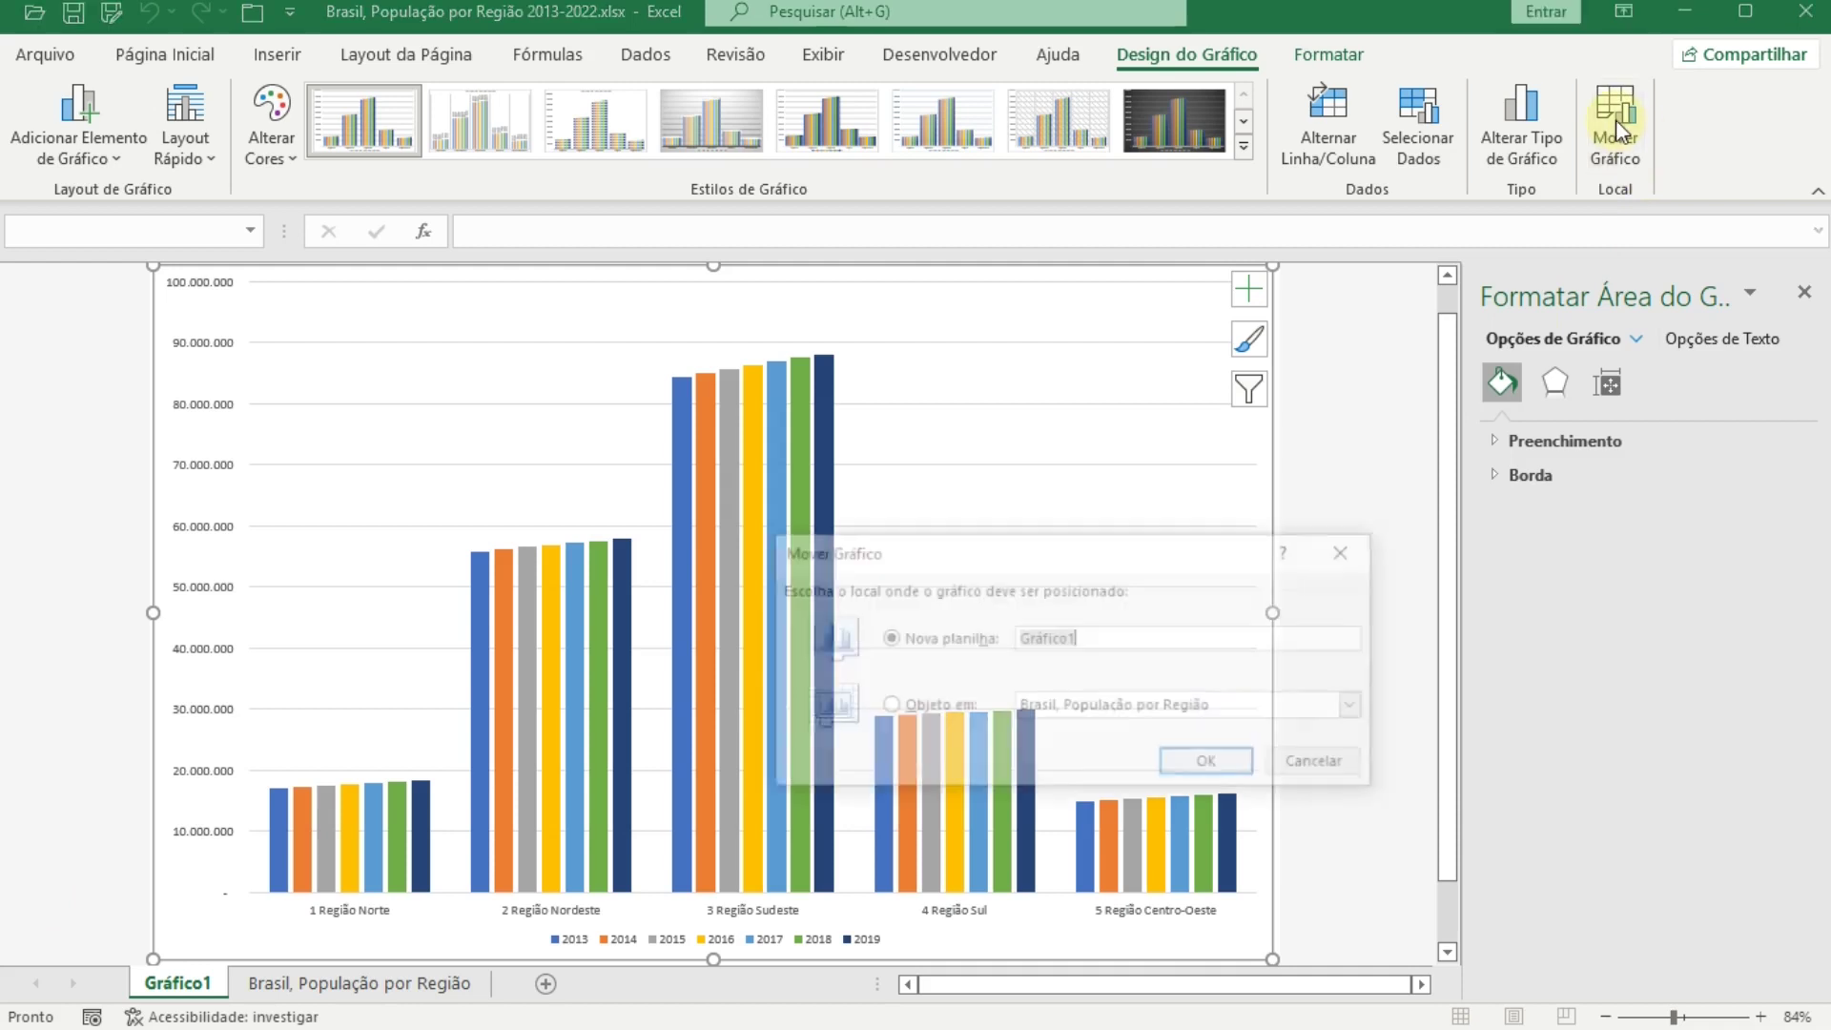
pyautogui.click(975, 706)
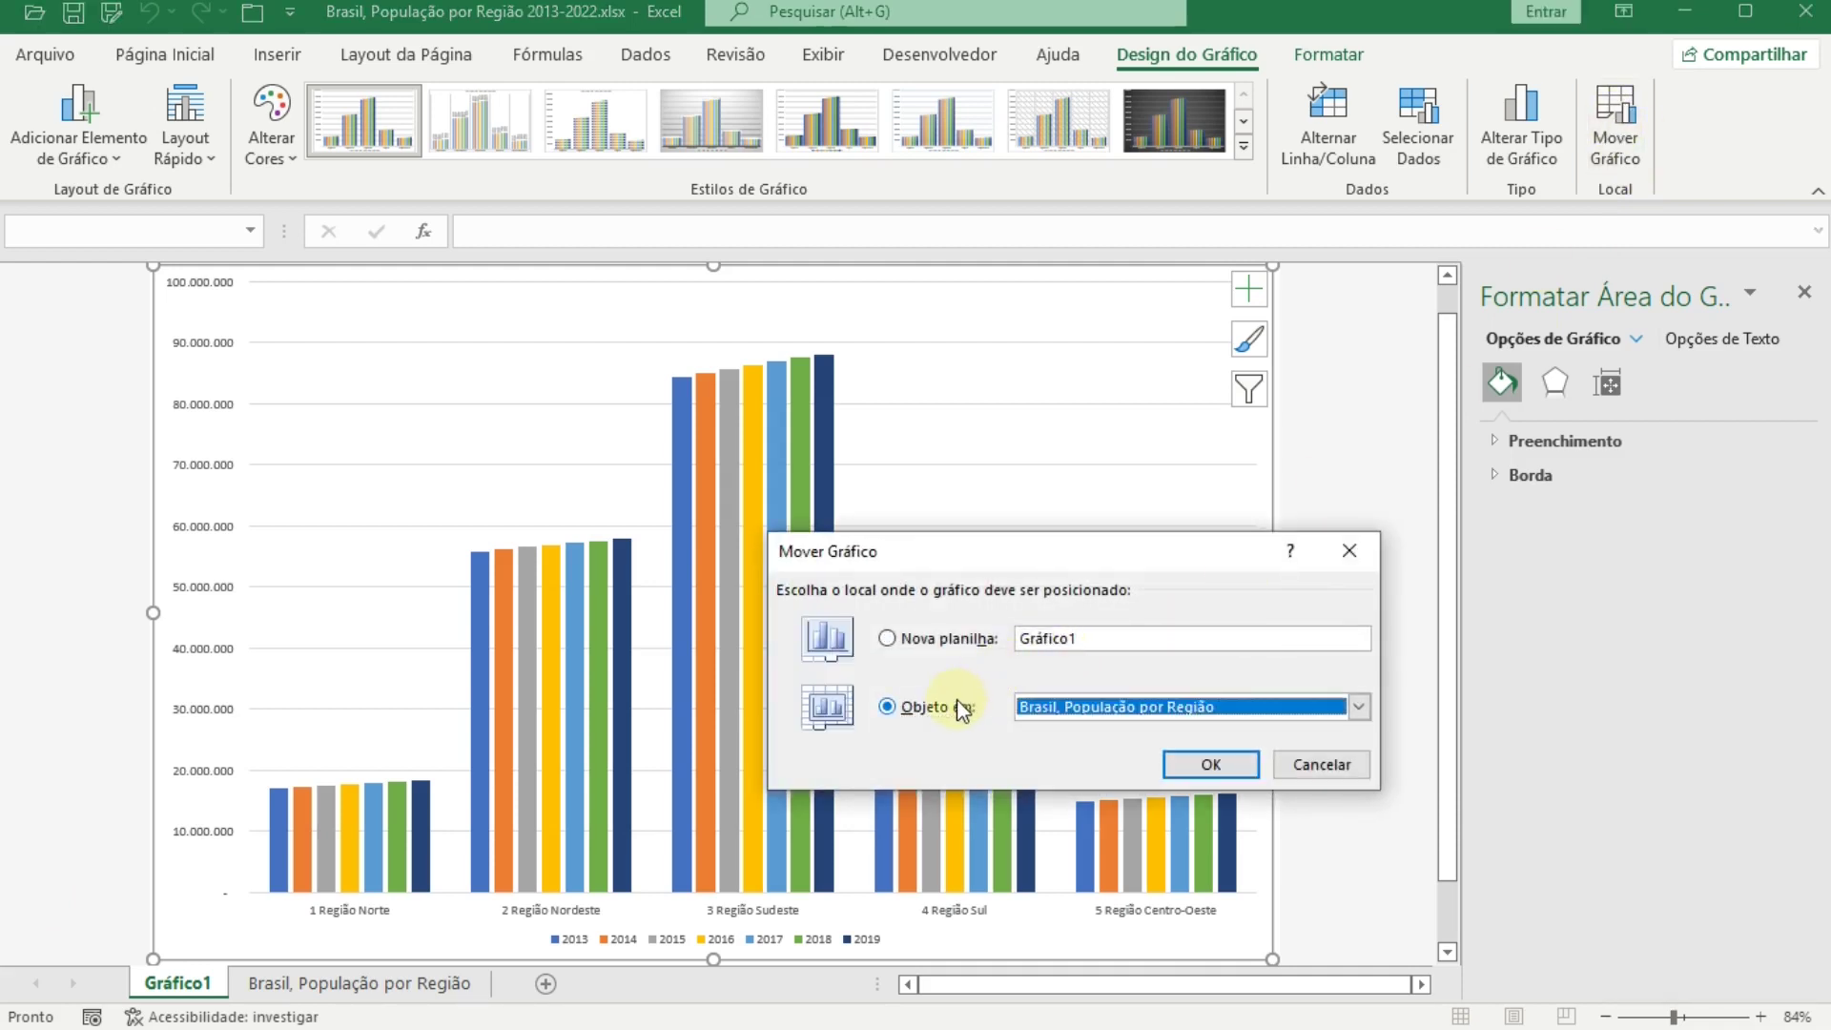
pyautogui.click(1362, 707)
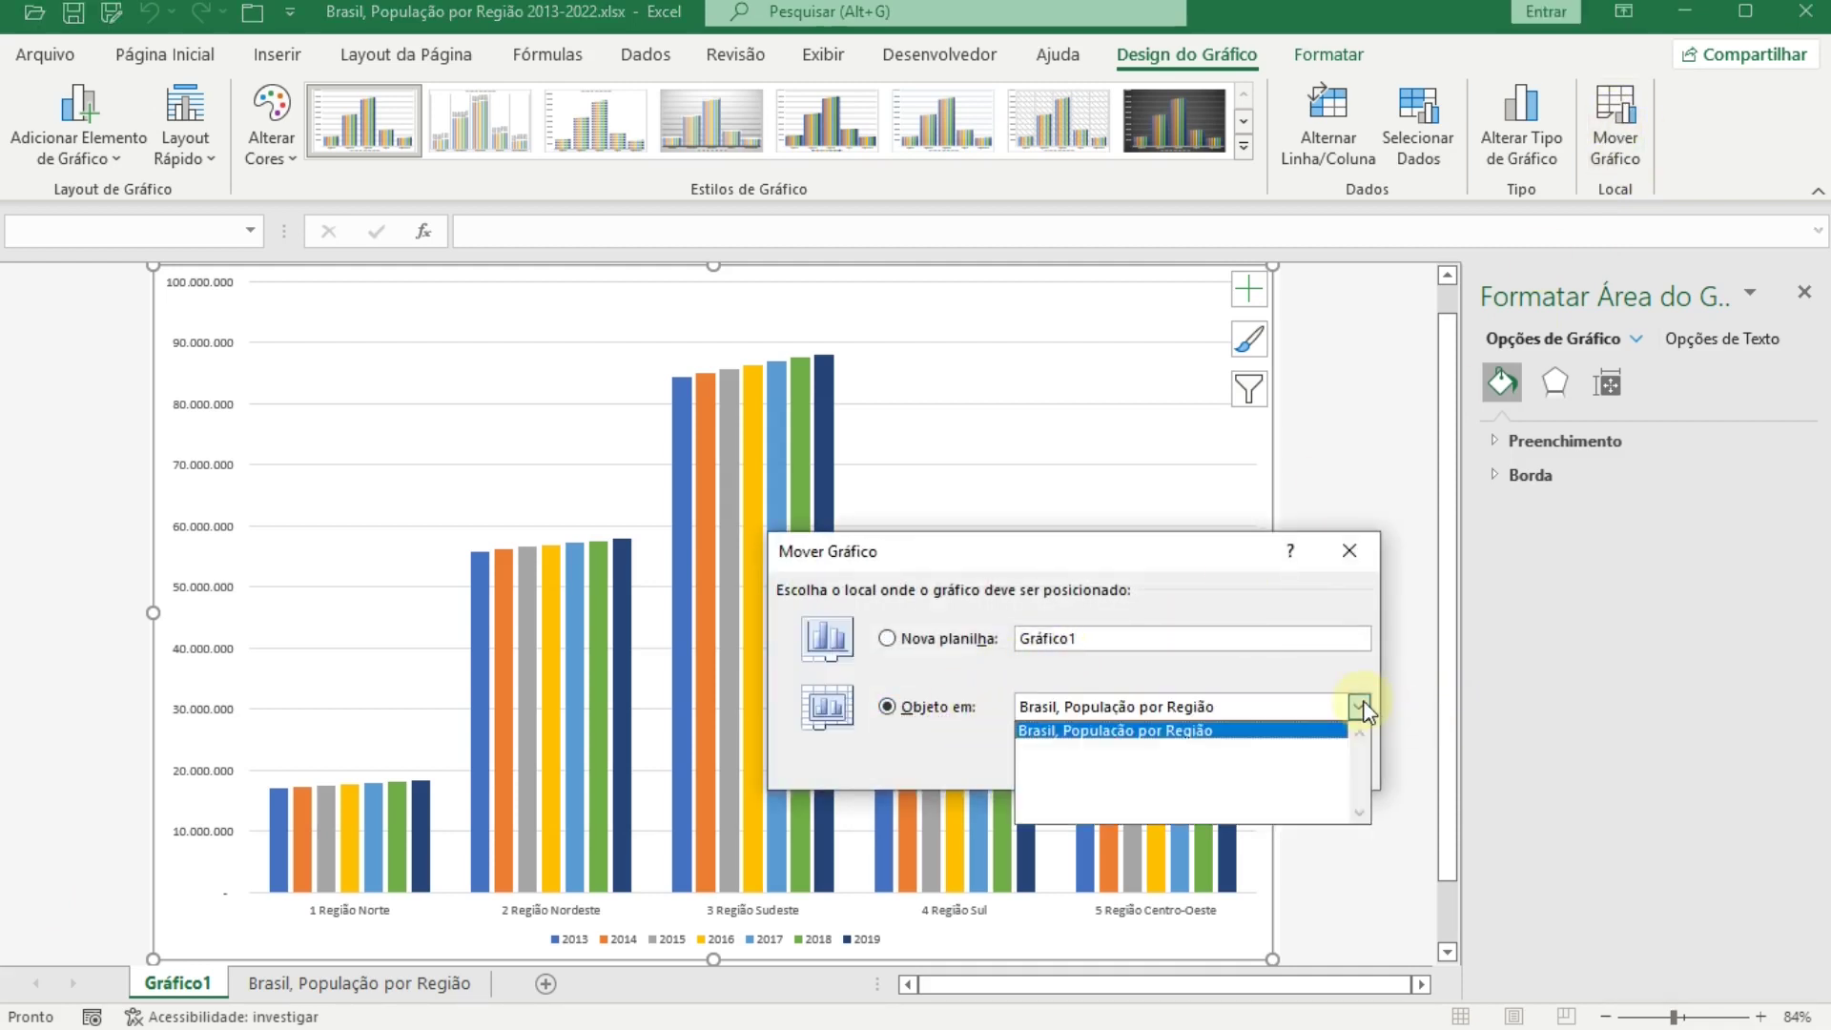
pyautogui.click(1363, 707)
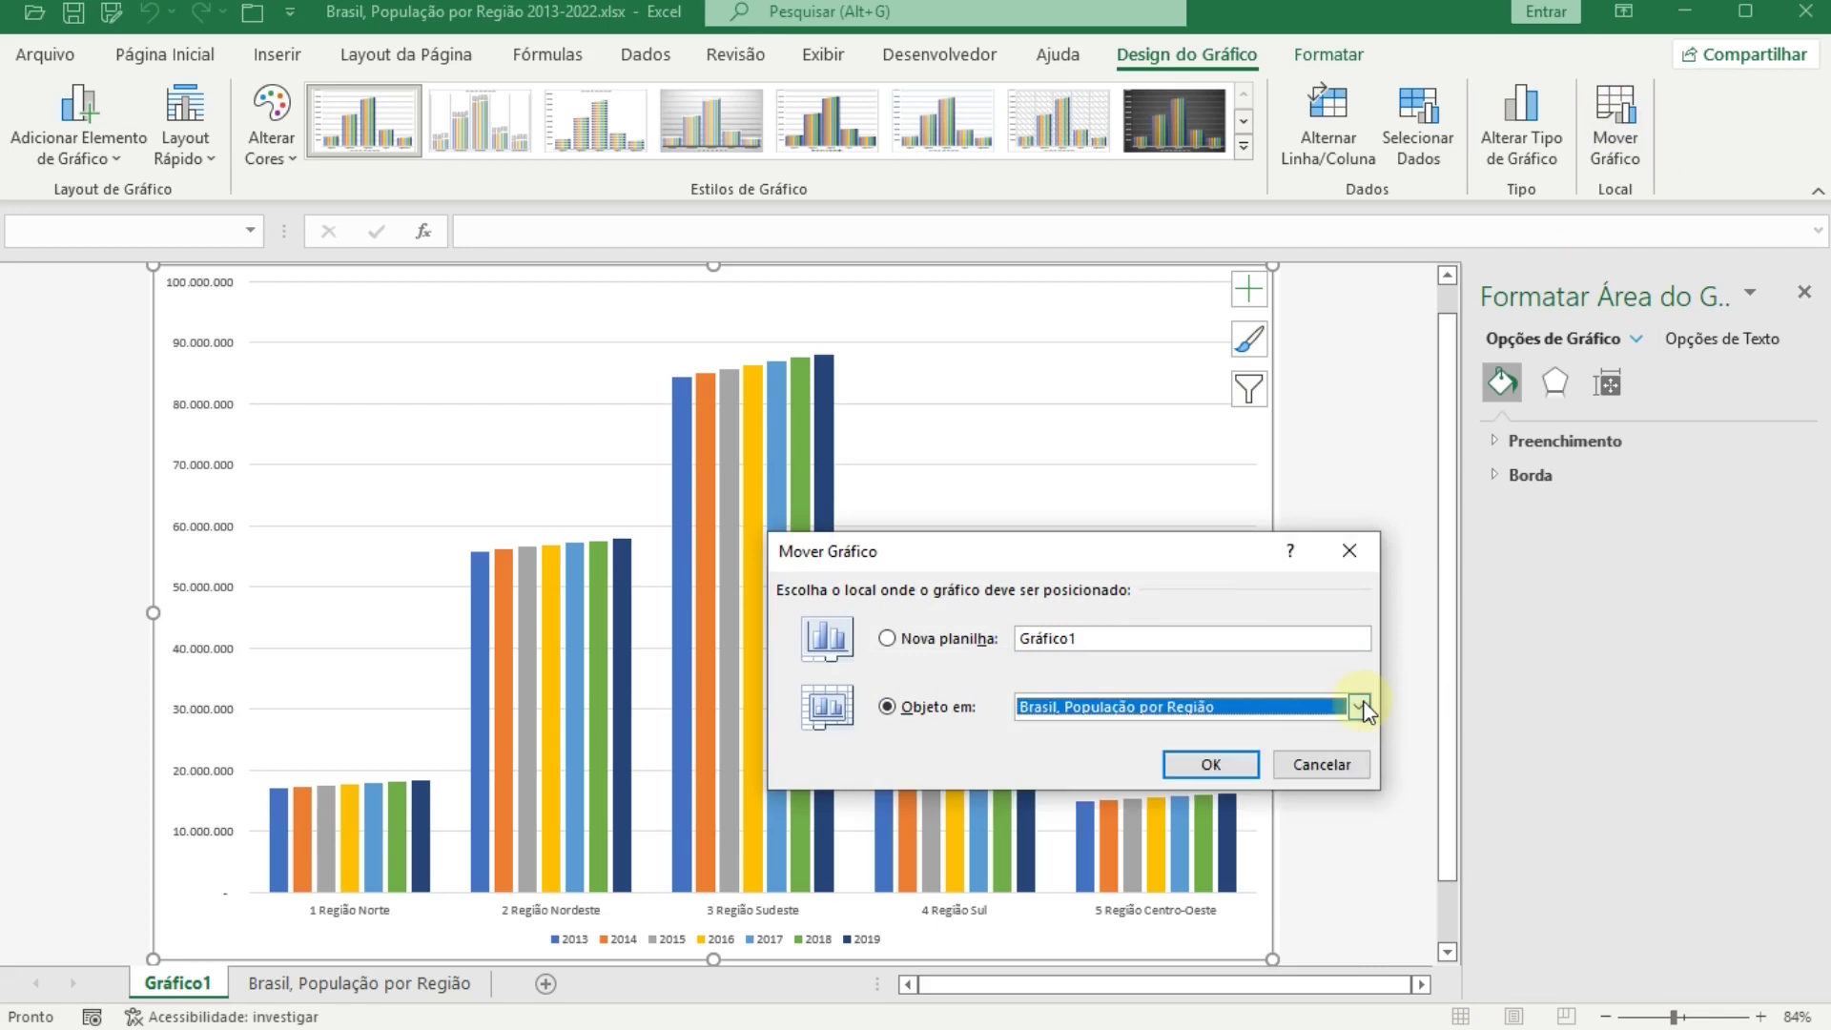
pyautogui.click(1178, 772)
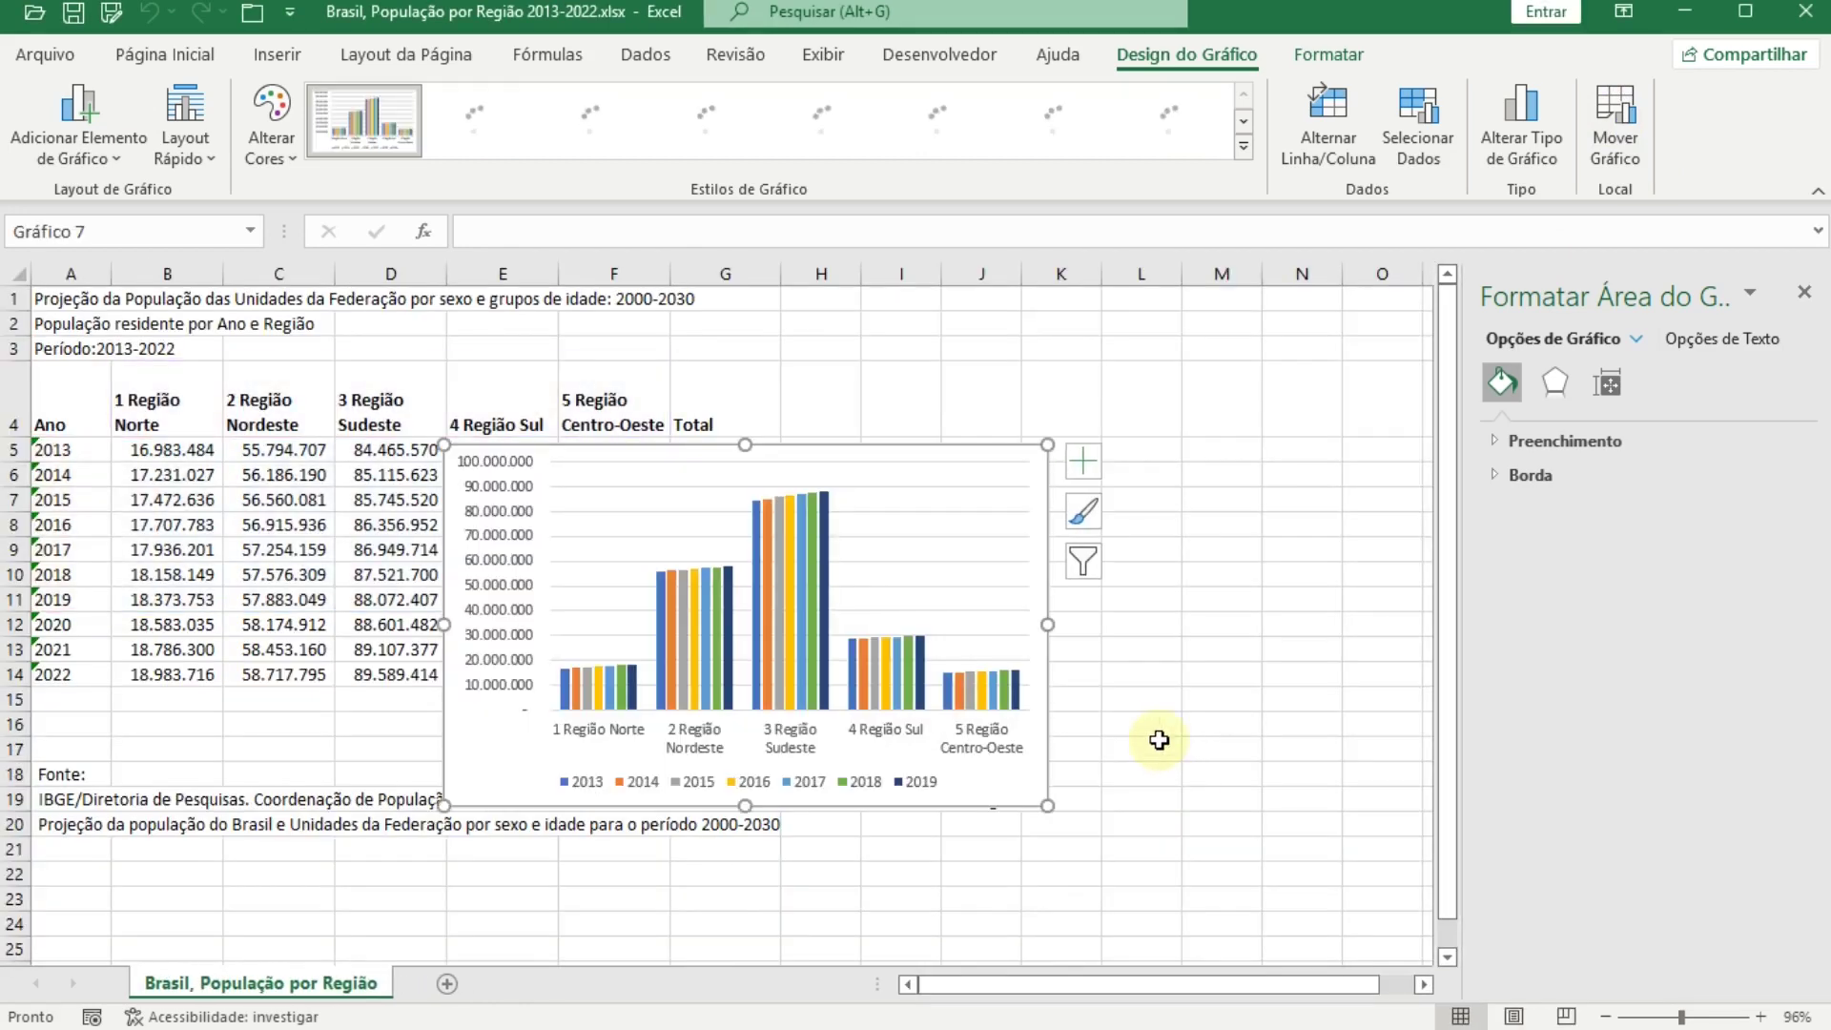
# Step: Shift the plot area slightly down inside the chart, and change the chart type to clustered bars (Barras Agrupadas)
pyautogui.moveTo(960, 465)
pyautogui.mouseDown()
pyautogui.moveTo(951, 507)
pyautogui.moveTo(954, 482)
pyautogui.mouseUp()
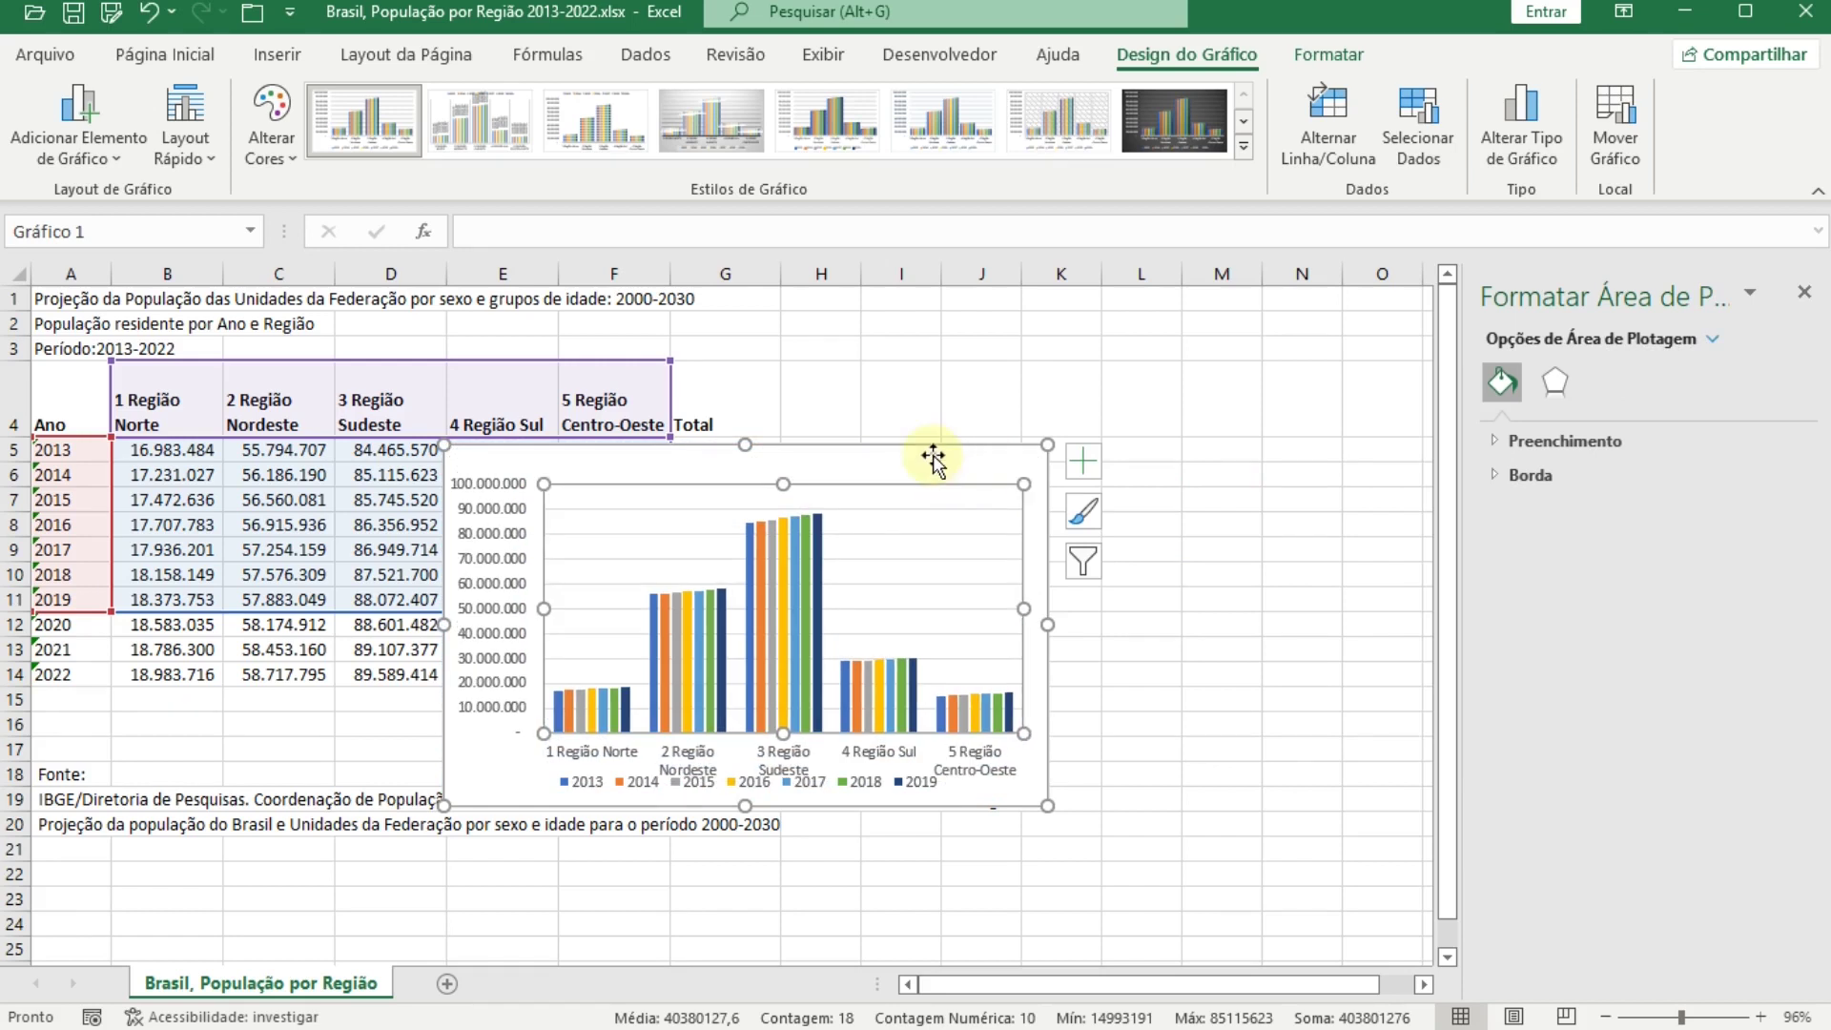
pyautogui.click(935, 457)
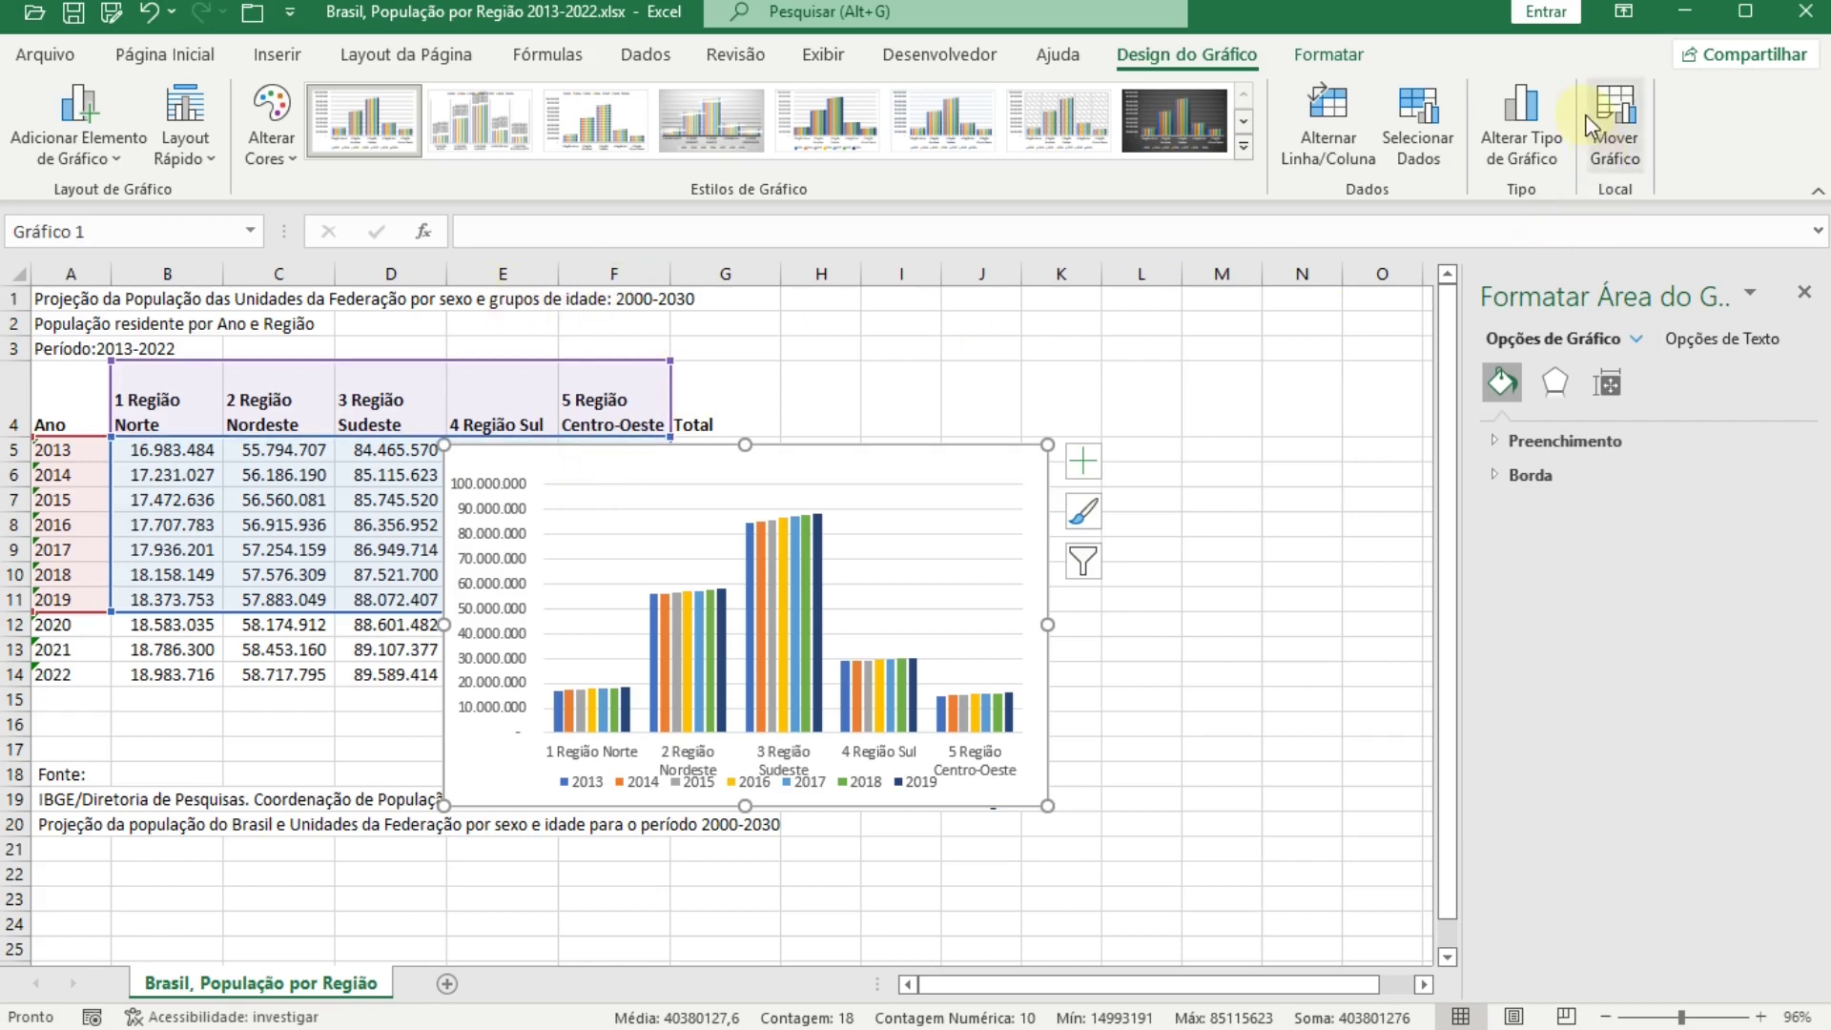
pyautogui.click(1524, 133)
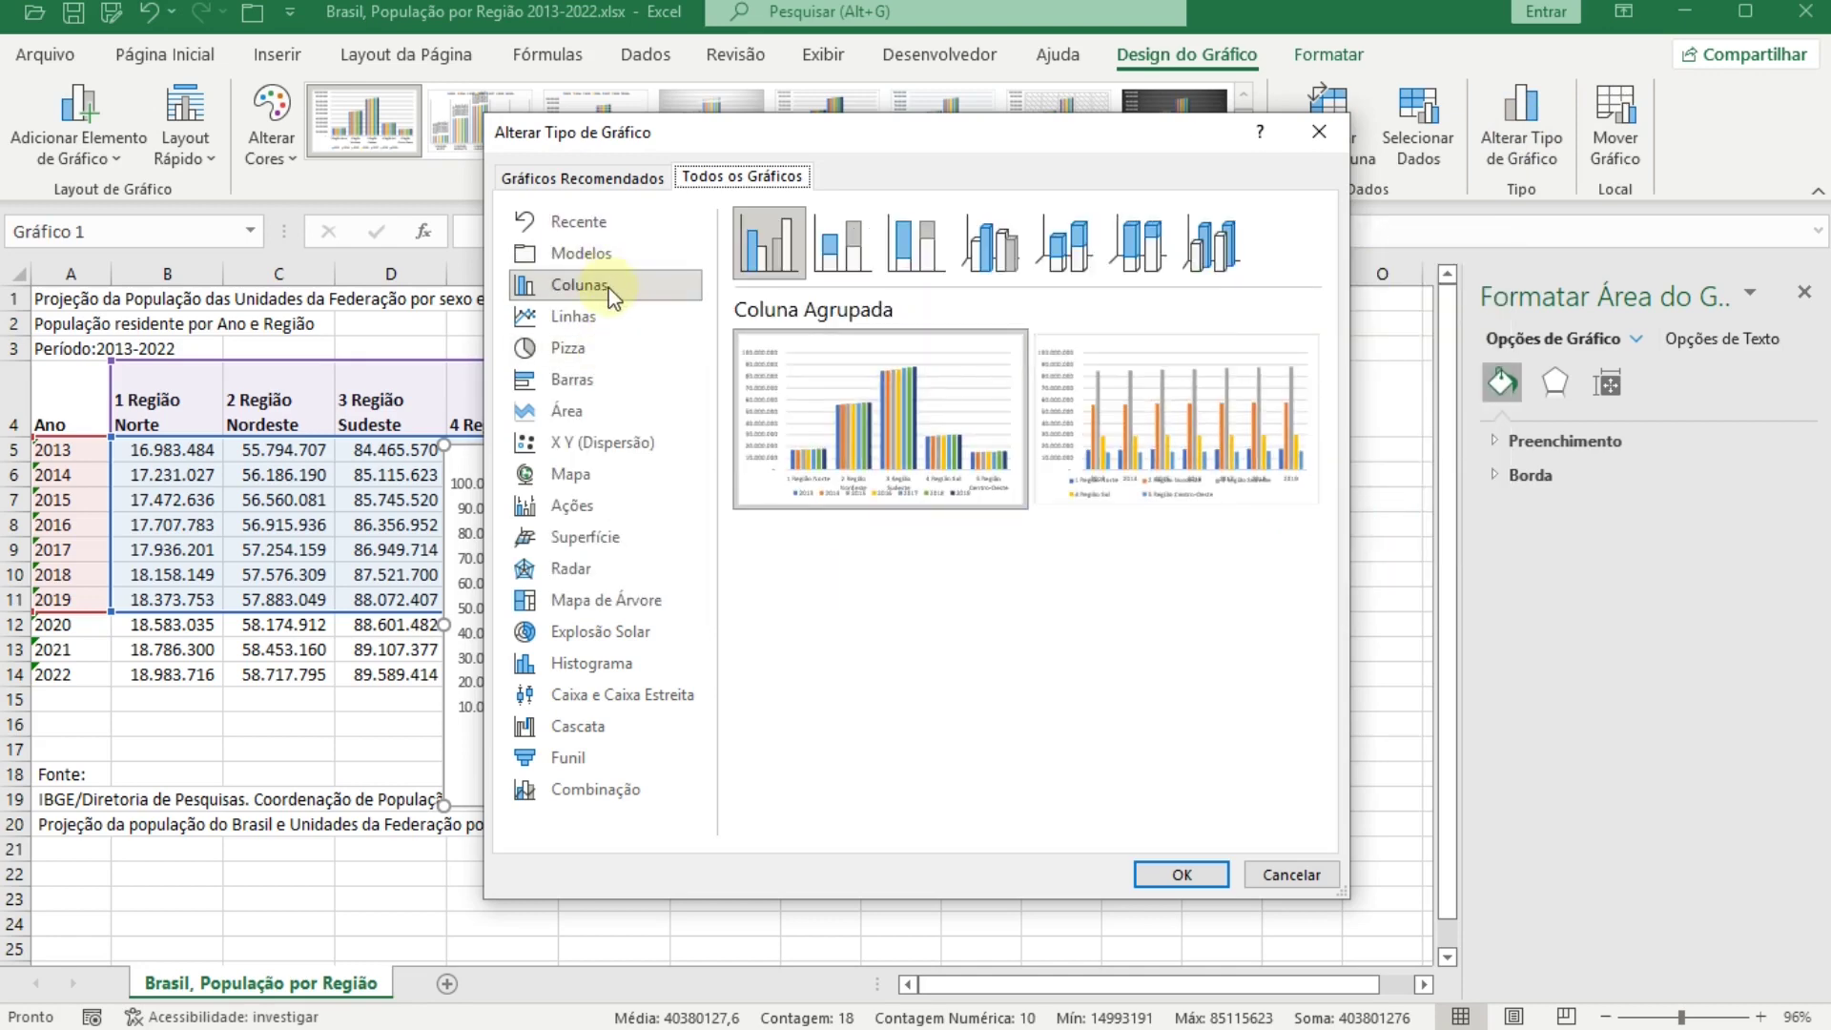
pyautogui.click(572, 378)
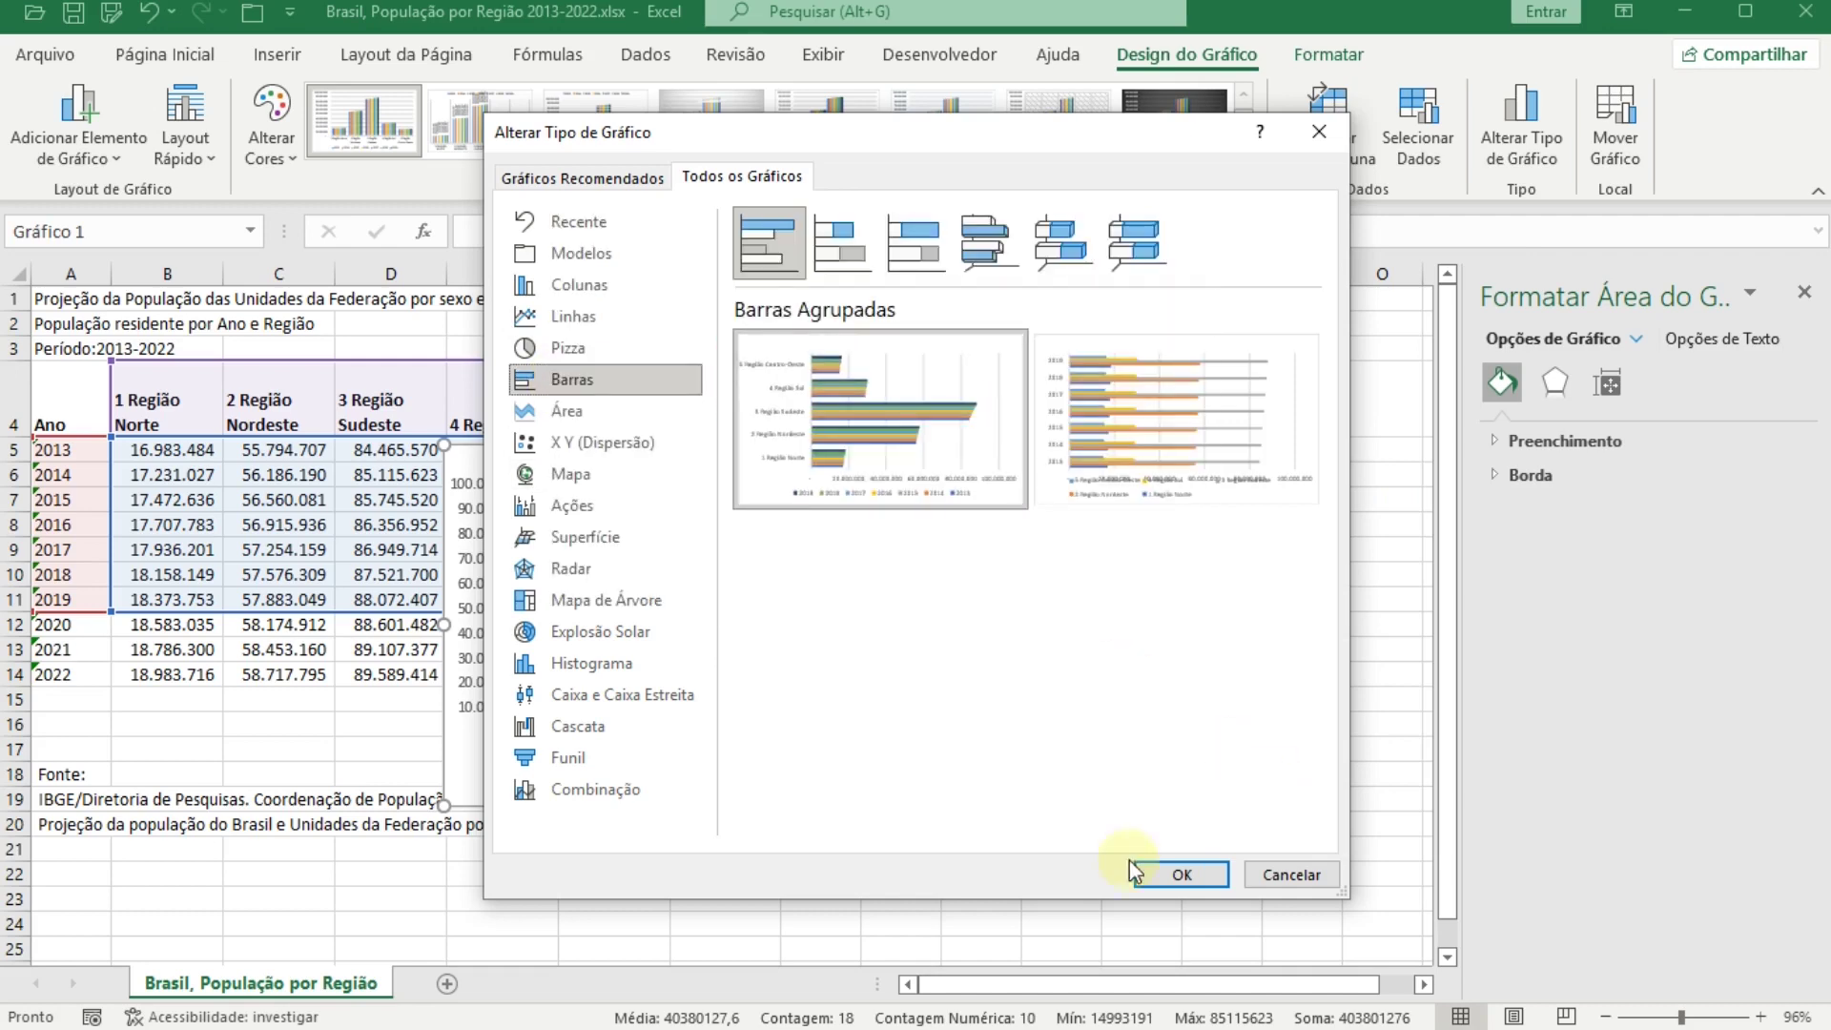
pyautogui.click(1154, 873)
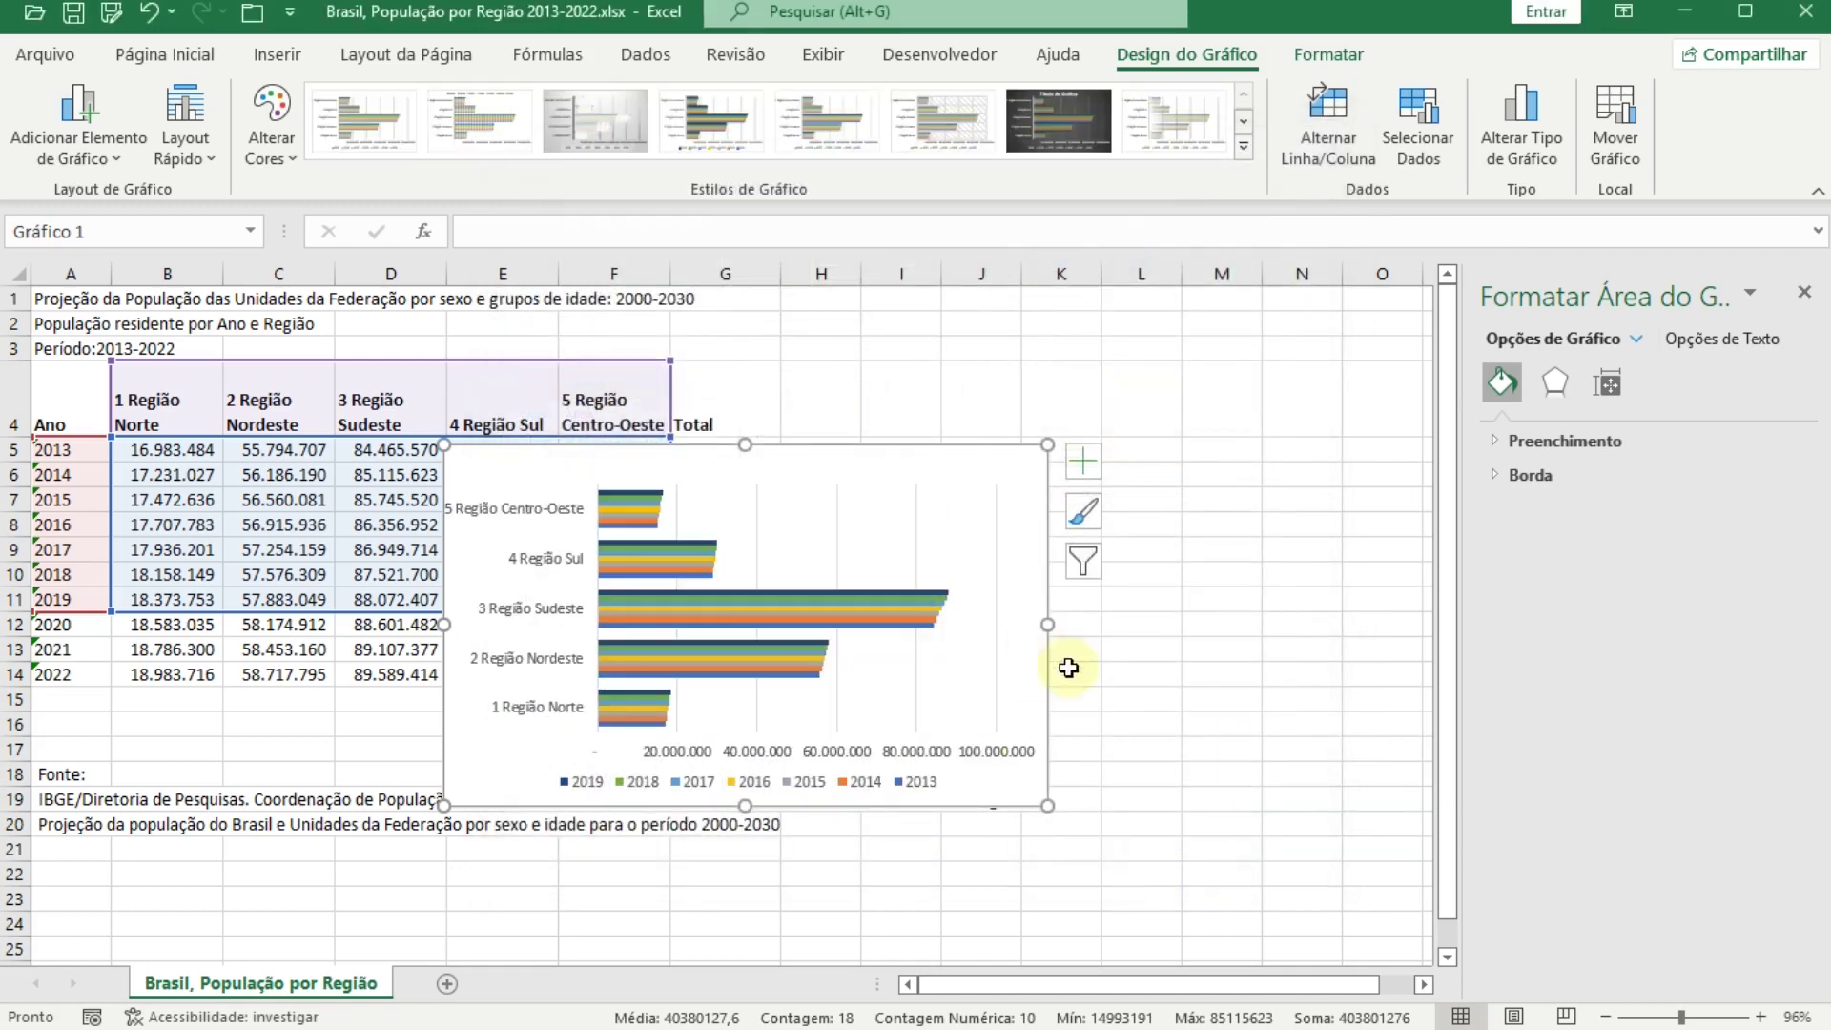
# Step: Enlarge and reposition the bar chart over columns F to N, and delete it from the sheet
pyautogui.moveTo(1045, 804); pyautogui.dragTo(1165, 830)
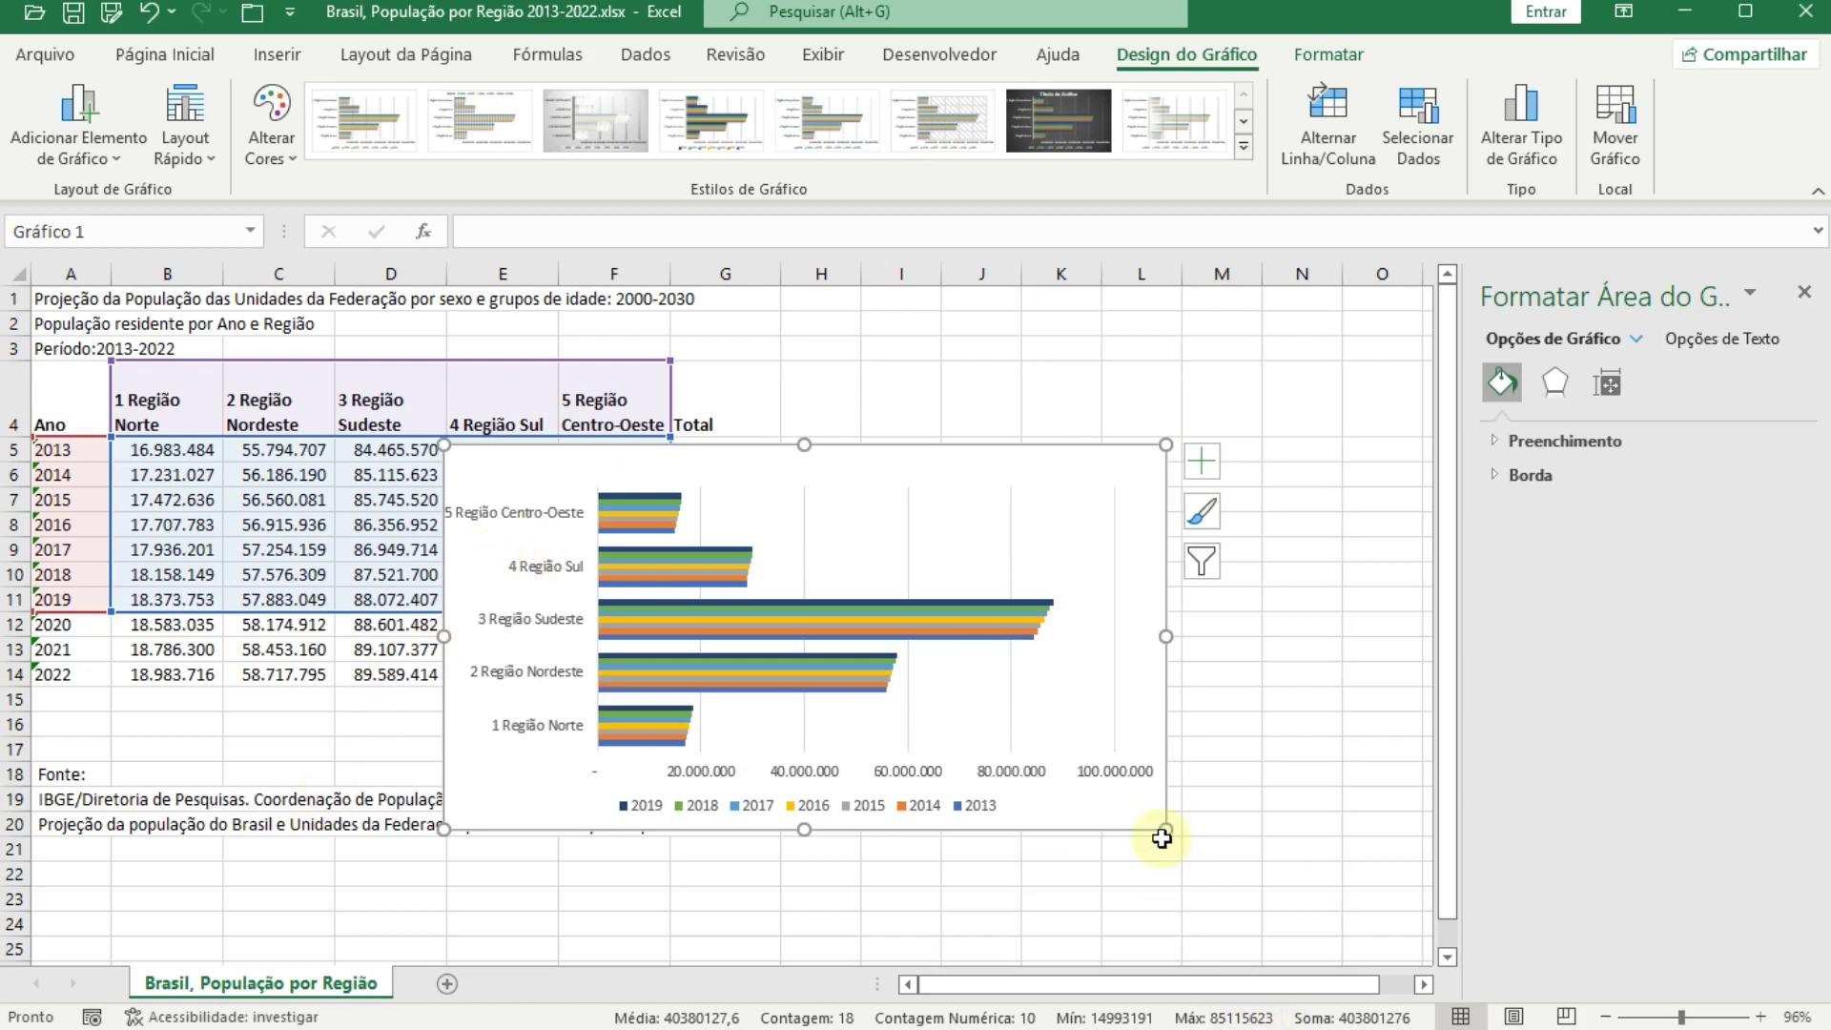
pyautogui.moveTo(1164, 823); pyautogui.dragTo(1226, 875)
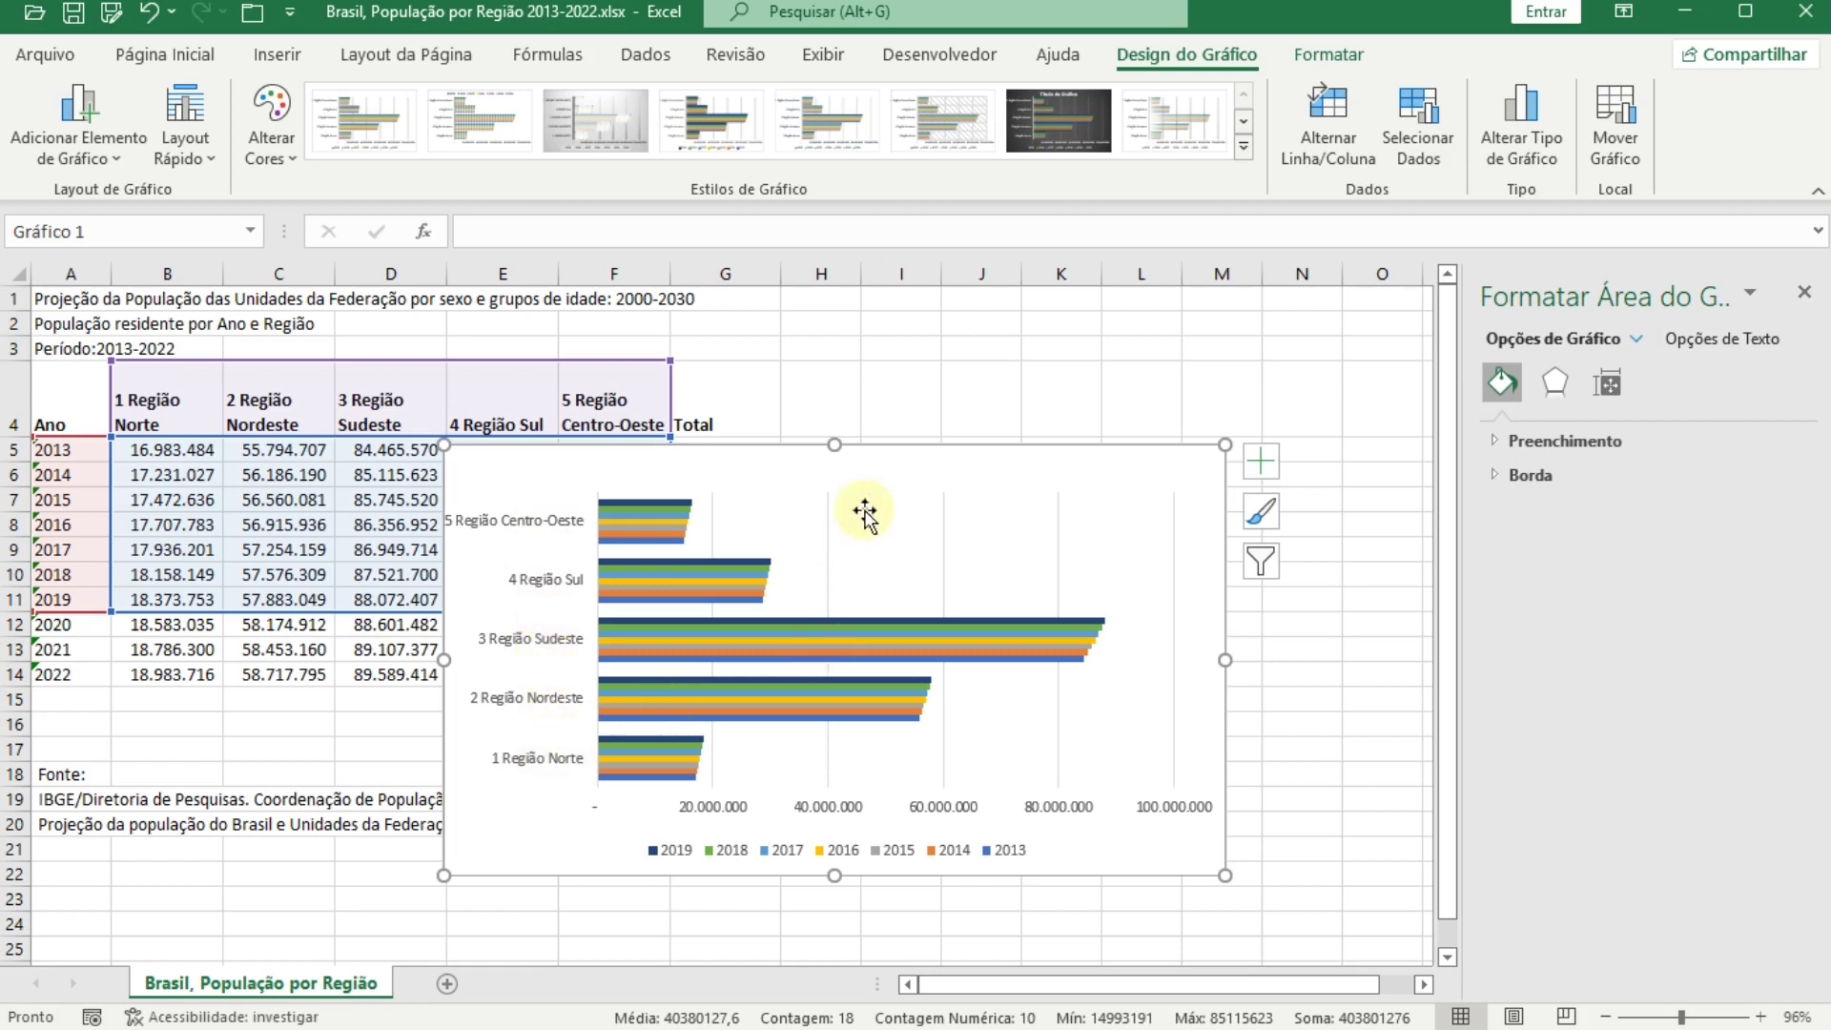
pyautogui.moveTo(878, 469); pyautogui.dragTo(1019, 446)
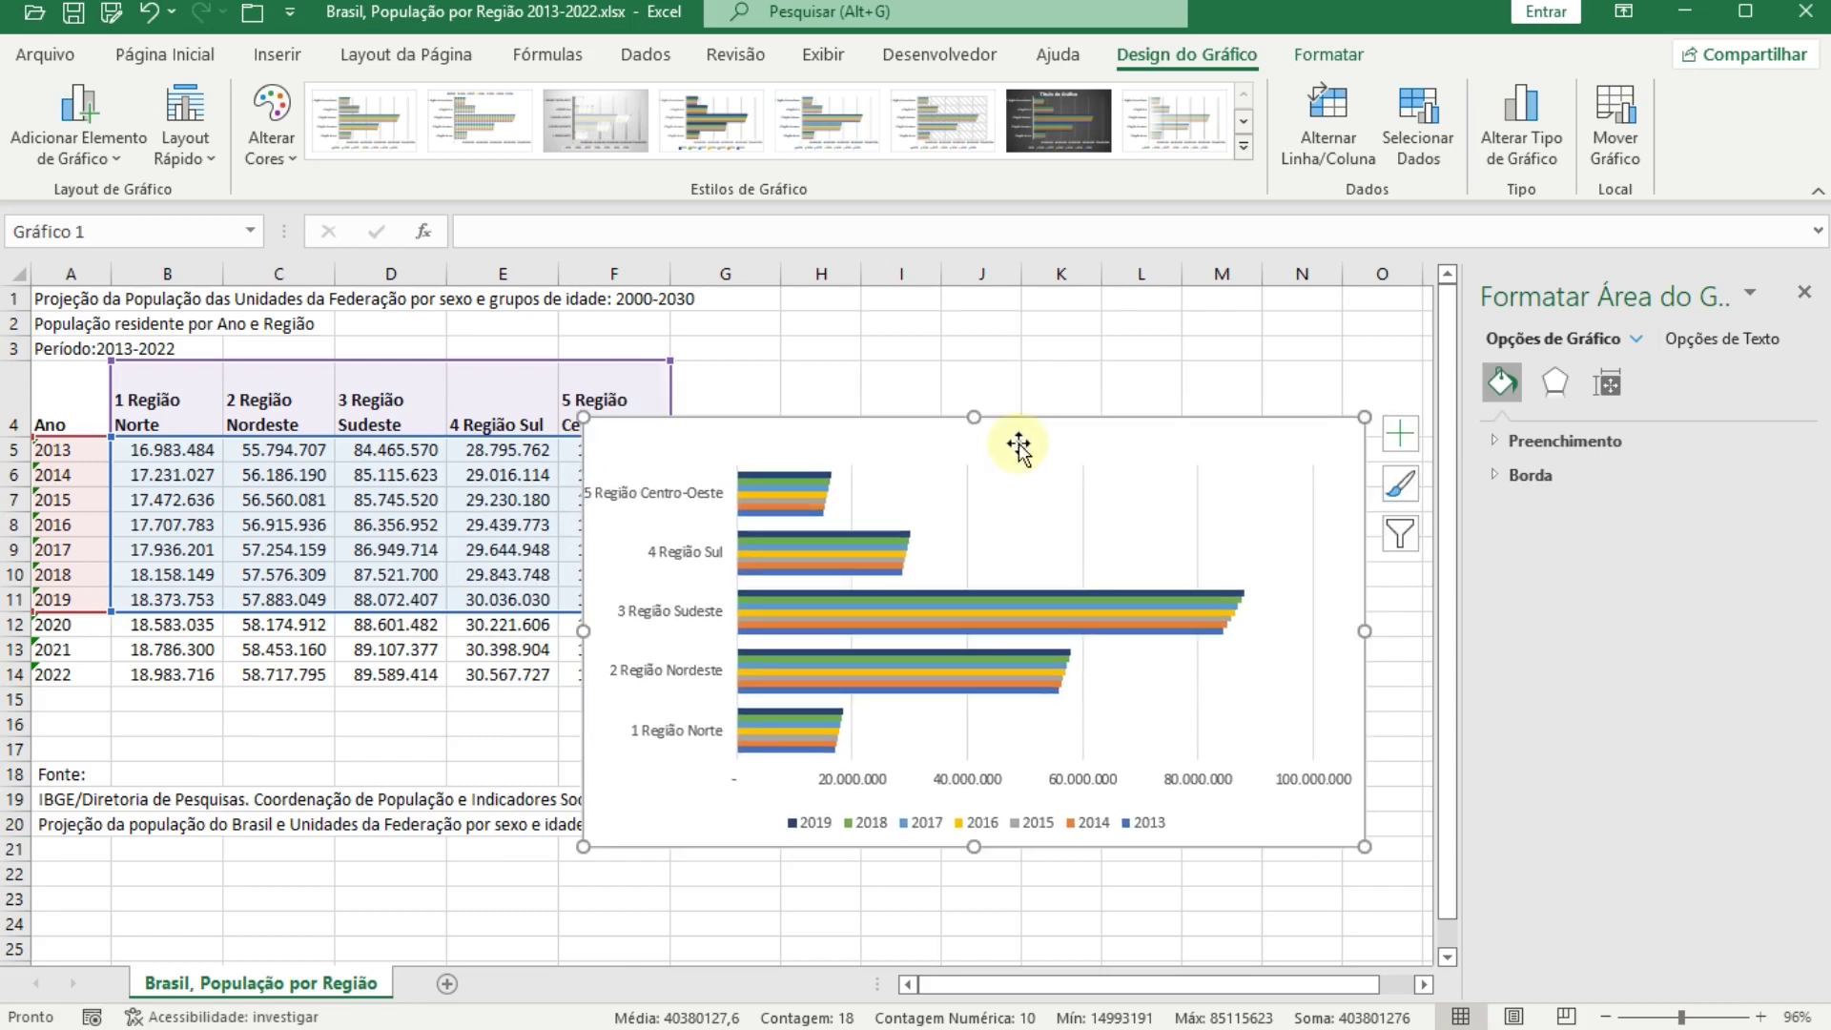
pyautogui.press('Delete')
pyautogui.click(55, 409)
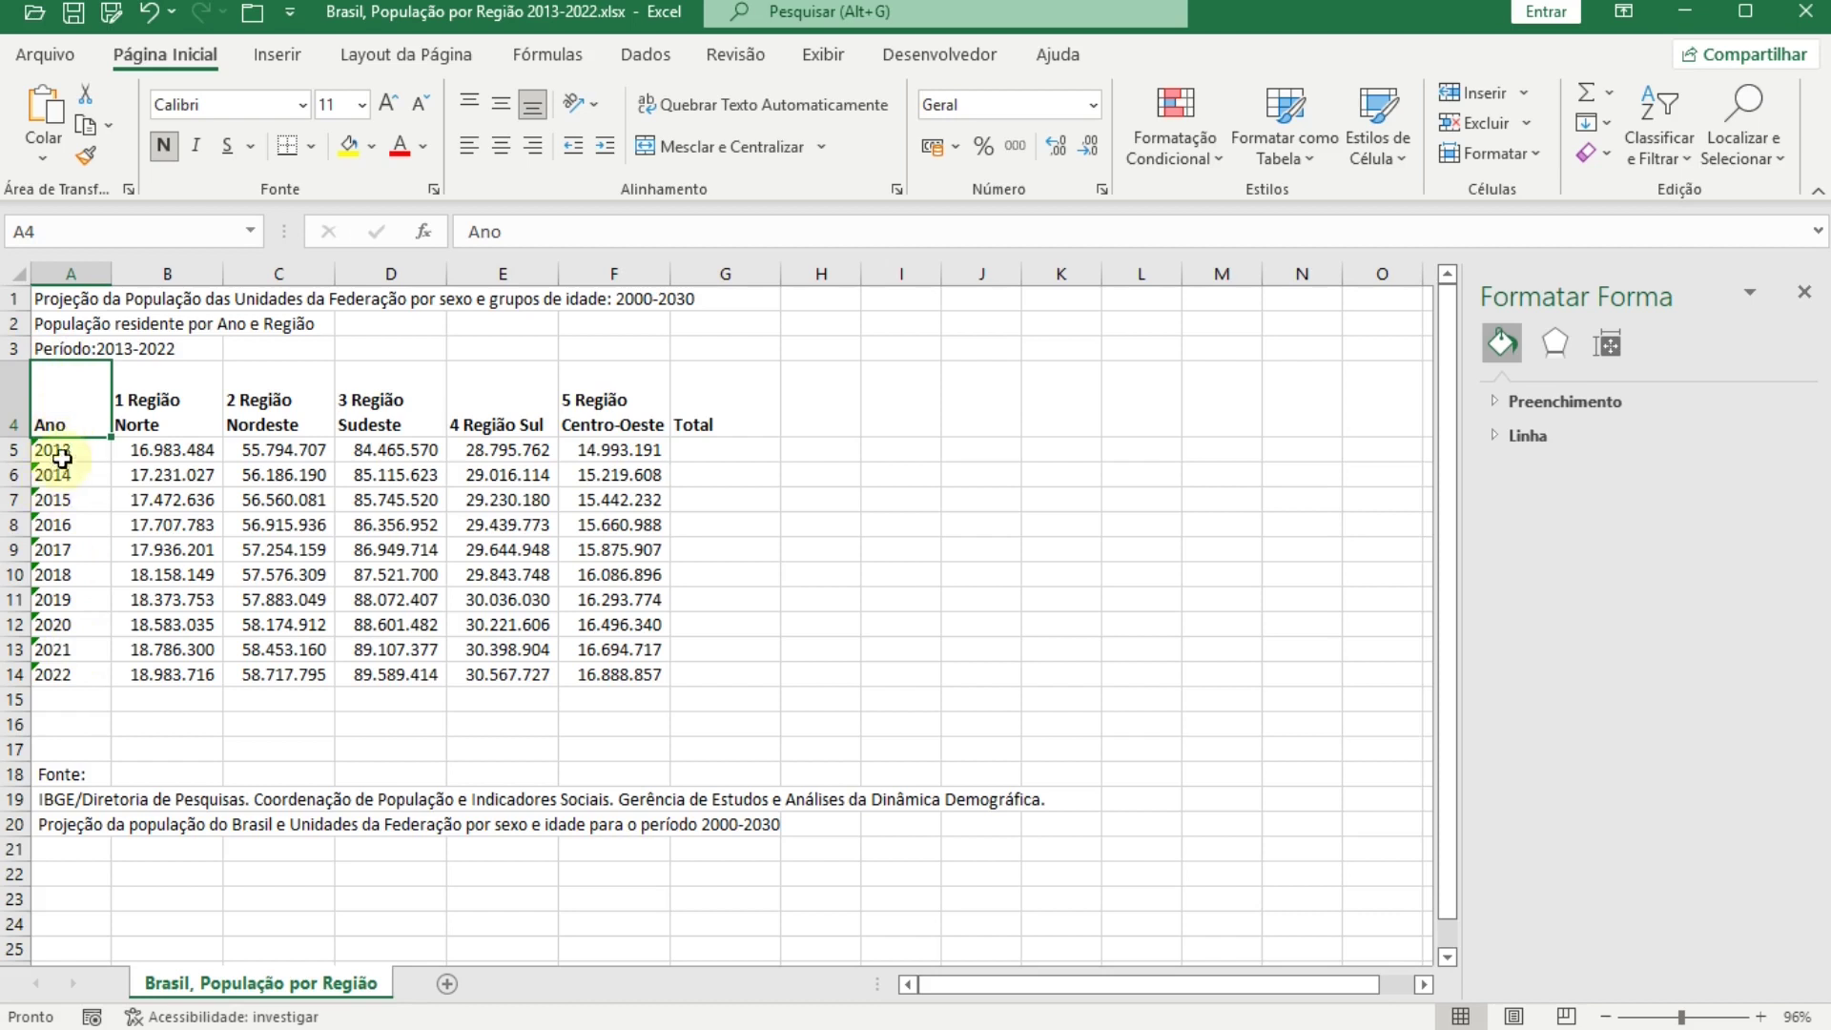
# Step: Insert a 2D line chart from the Ano and 1 Região Norte columns, range A4:B14
pyautogui.moveTo(83, 412); pyautogui.dragTo(621, 676)
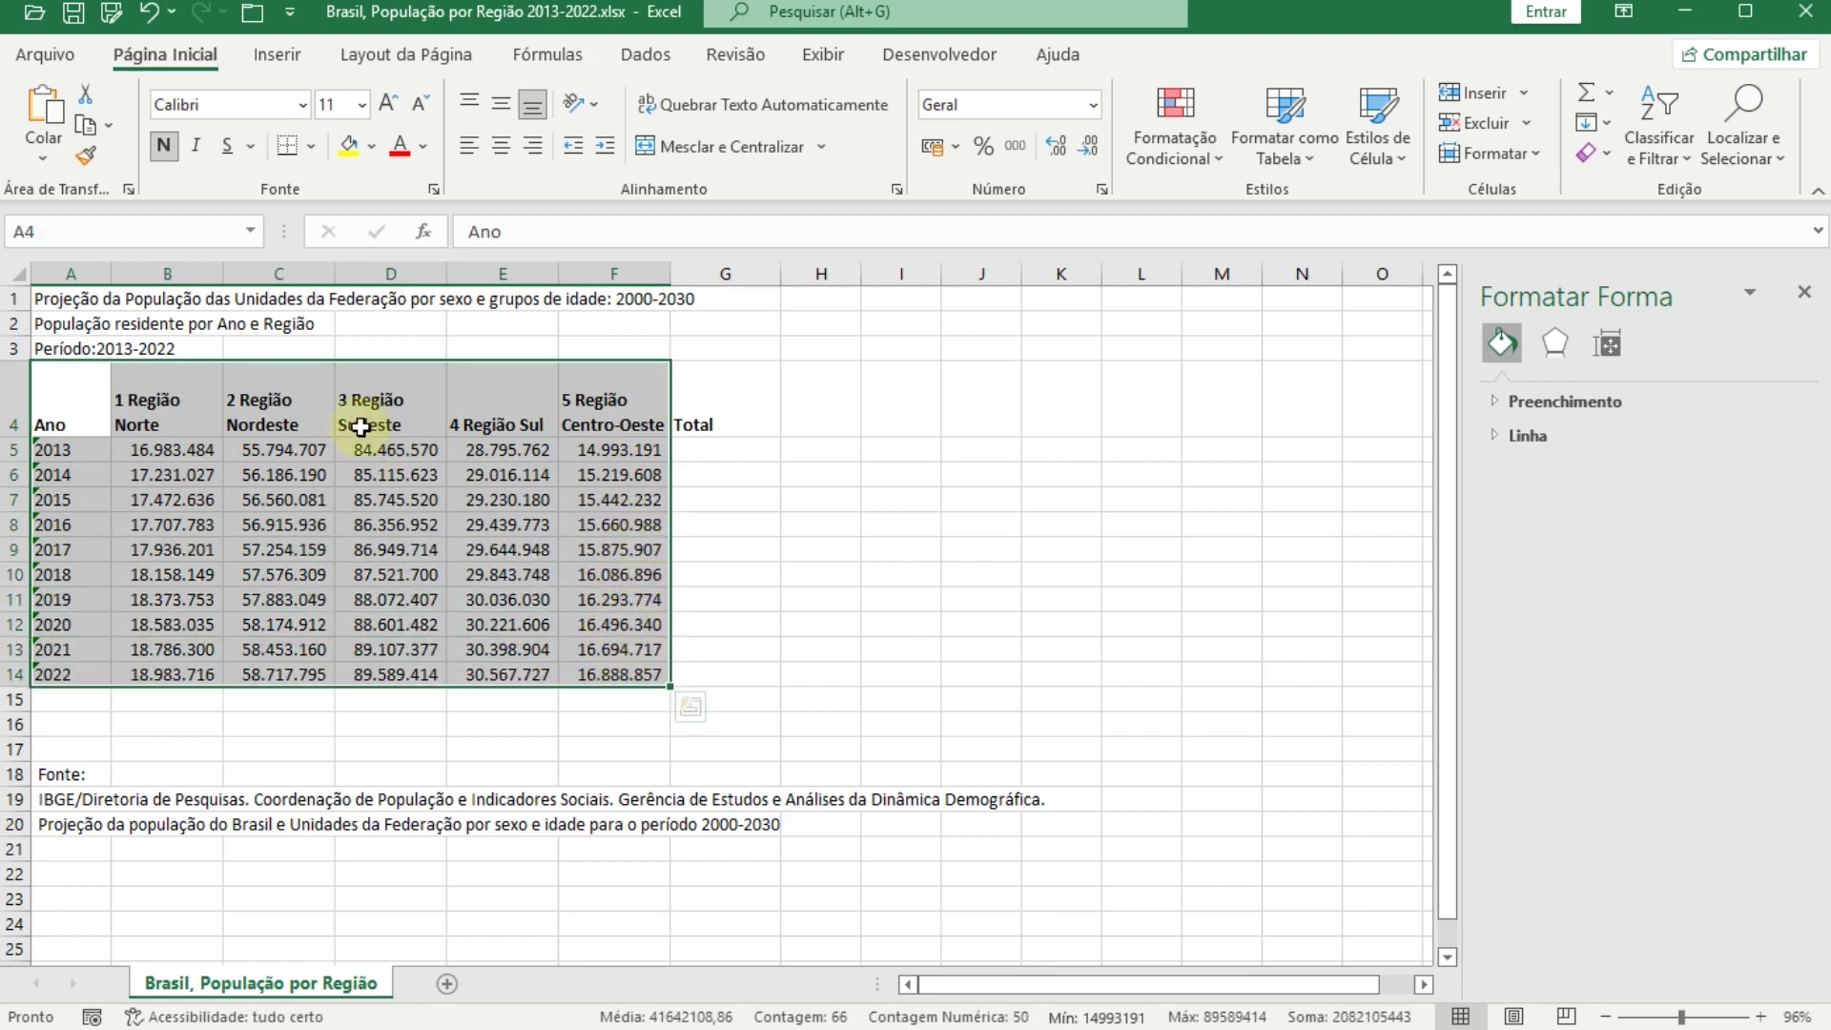
pyautogui.moveTo(107, 412); pyautogui.dragTo(167, 674)
pyautogui.click(278, 59)
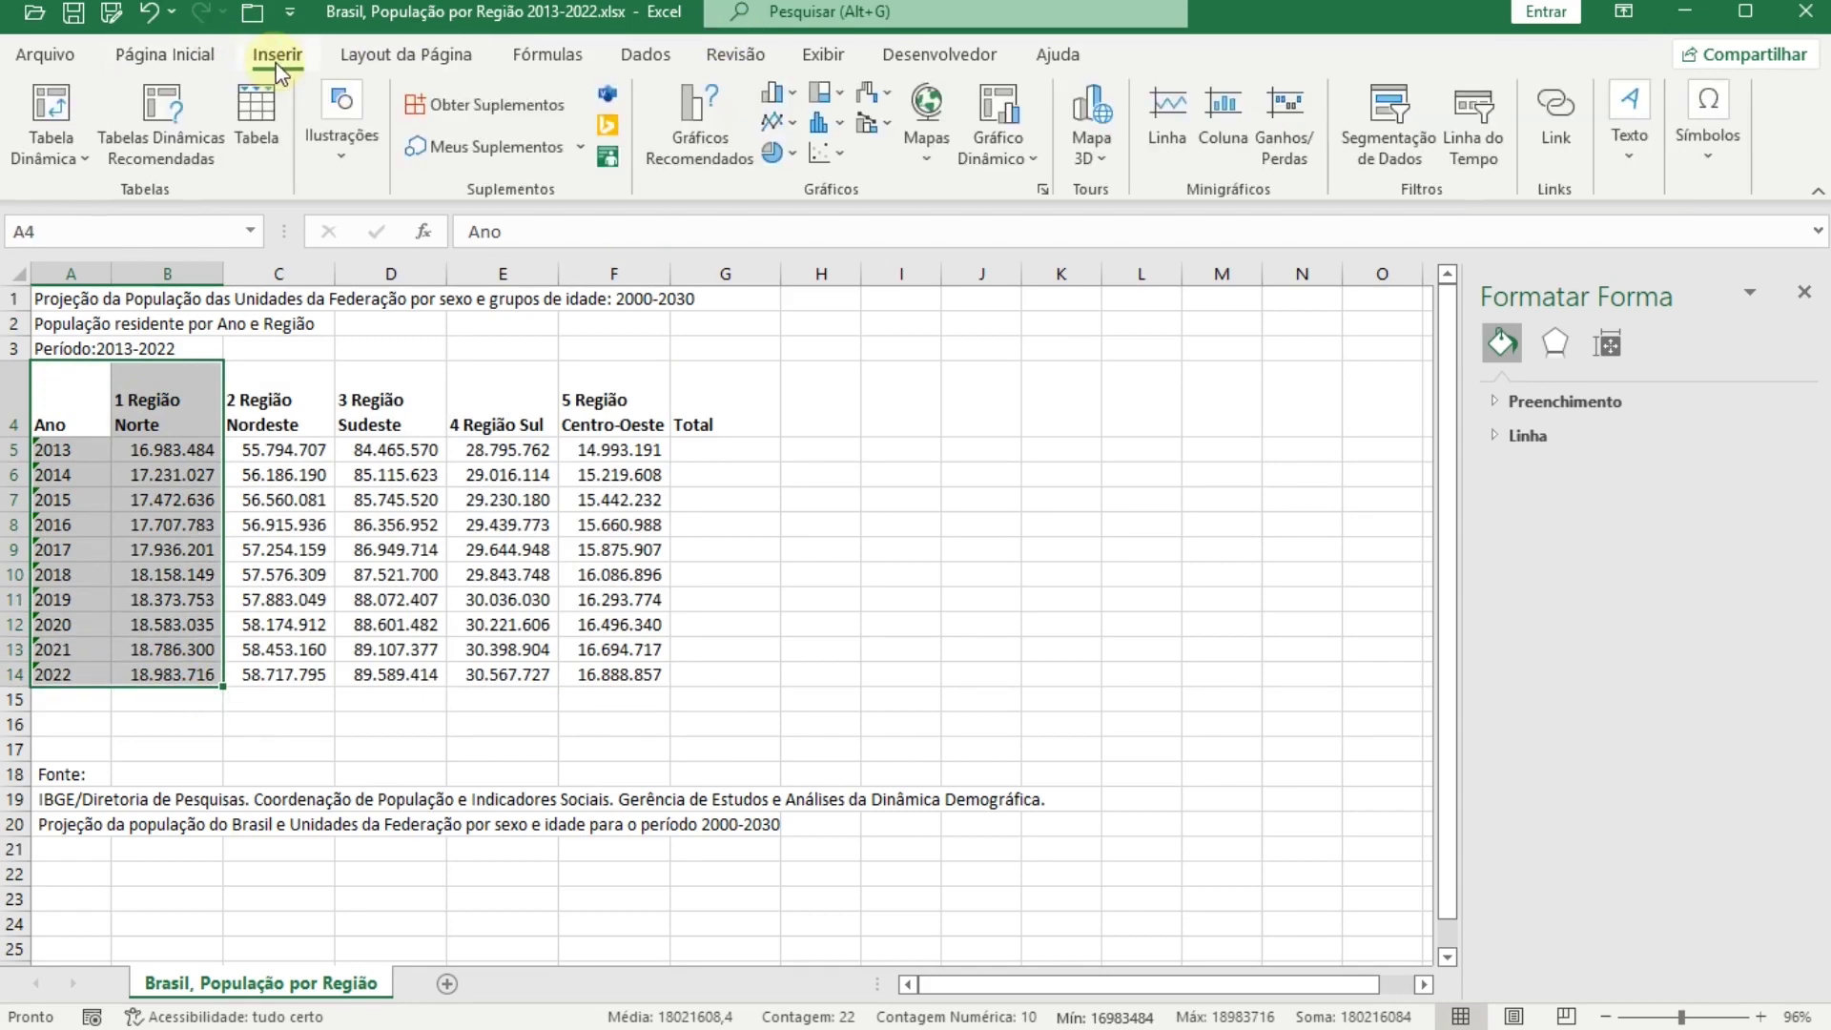
pyautogui.click(800, 123)
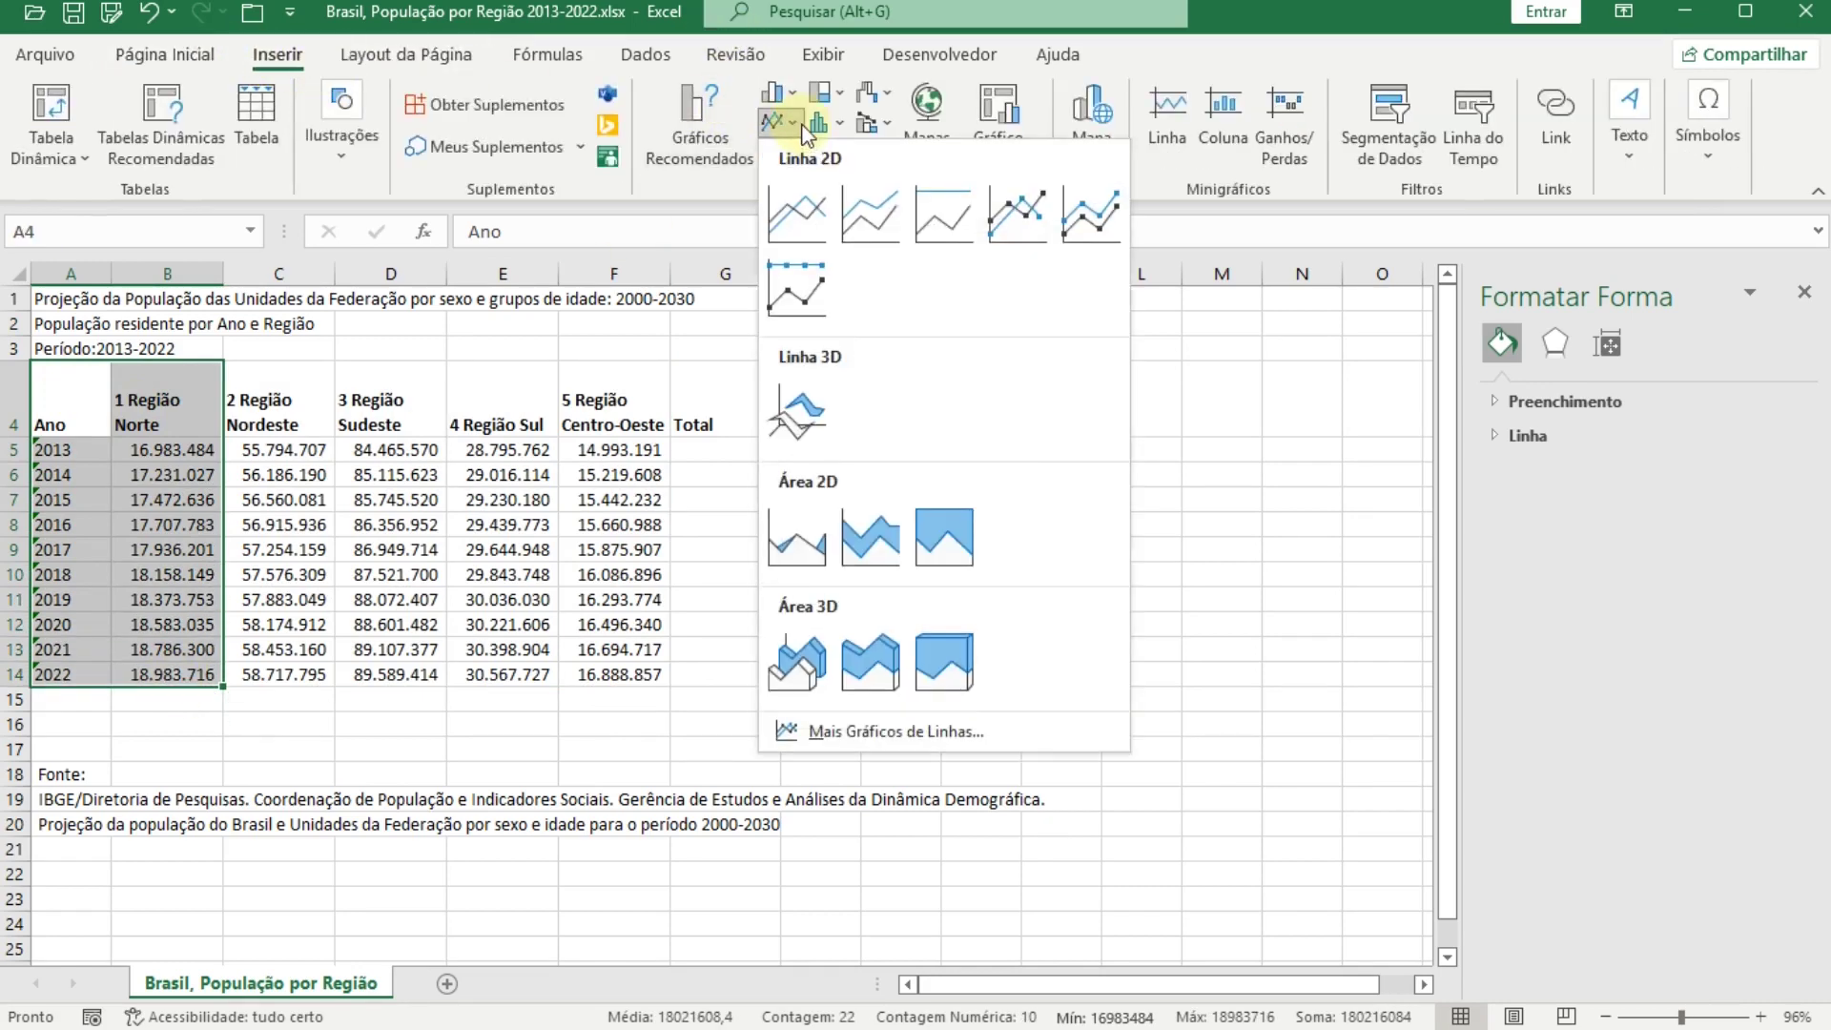
pyautogui.click(798, 211)
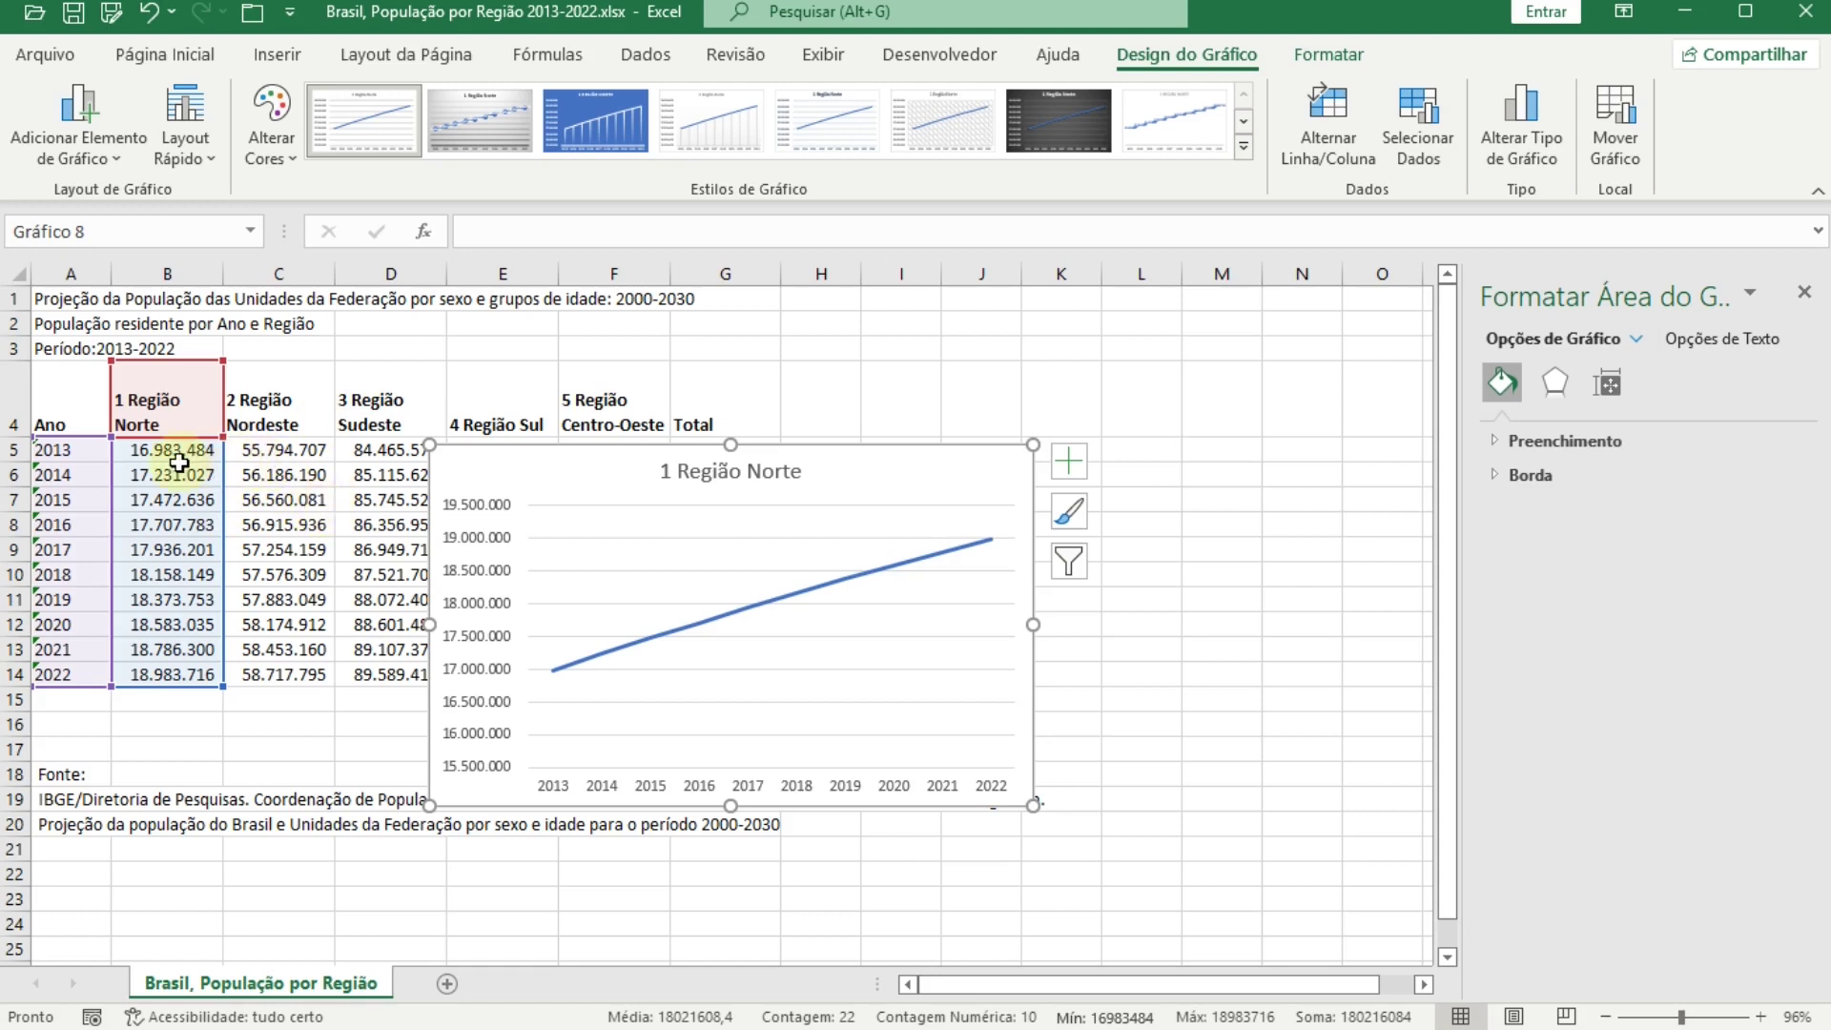
# Step: Extend the line chart's data range to all five regions through 5 Região Centro-Oeste, and move the chart beside the table over columns G to N
pyautogui.moveTo(229, 687); pyautogui.dragTo(298, 691)
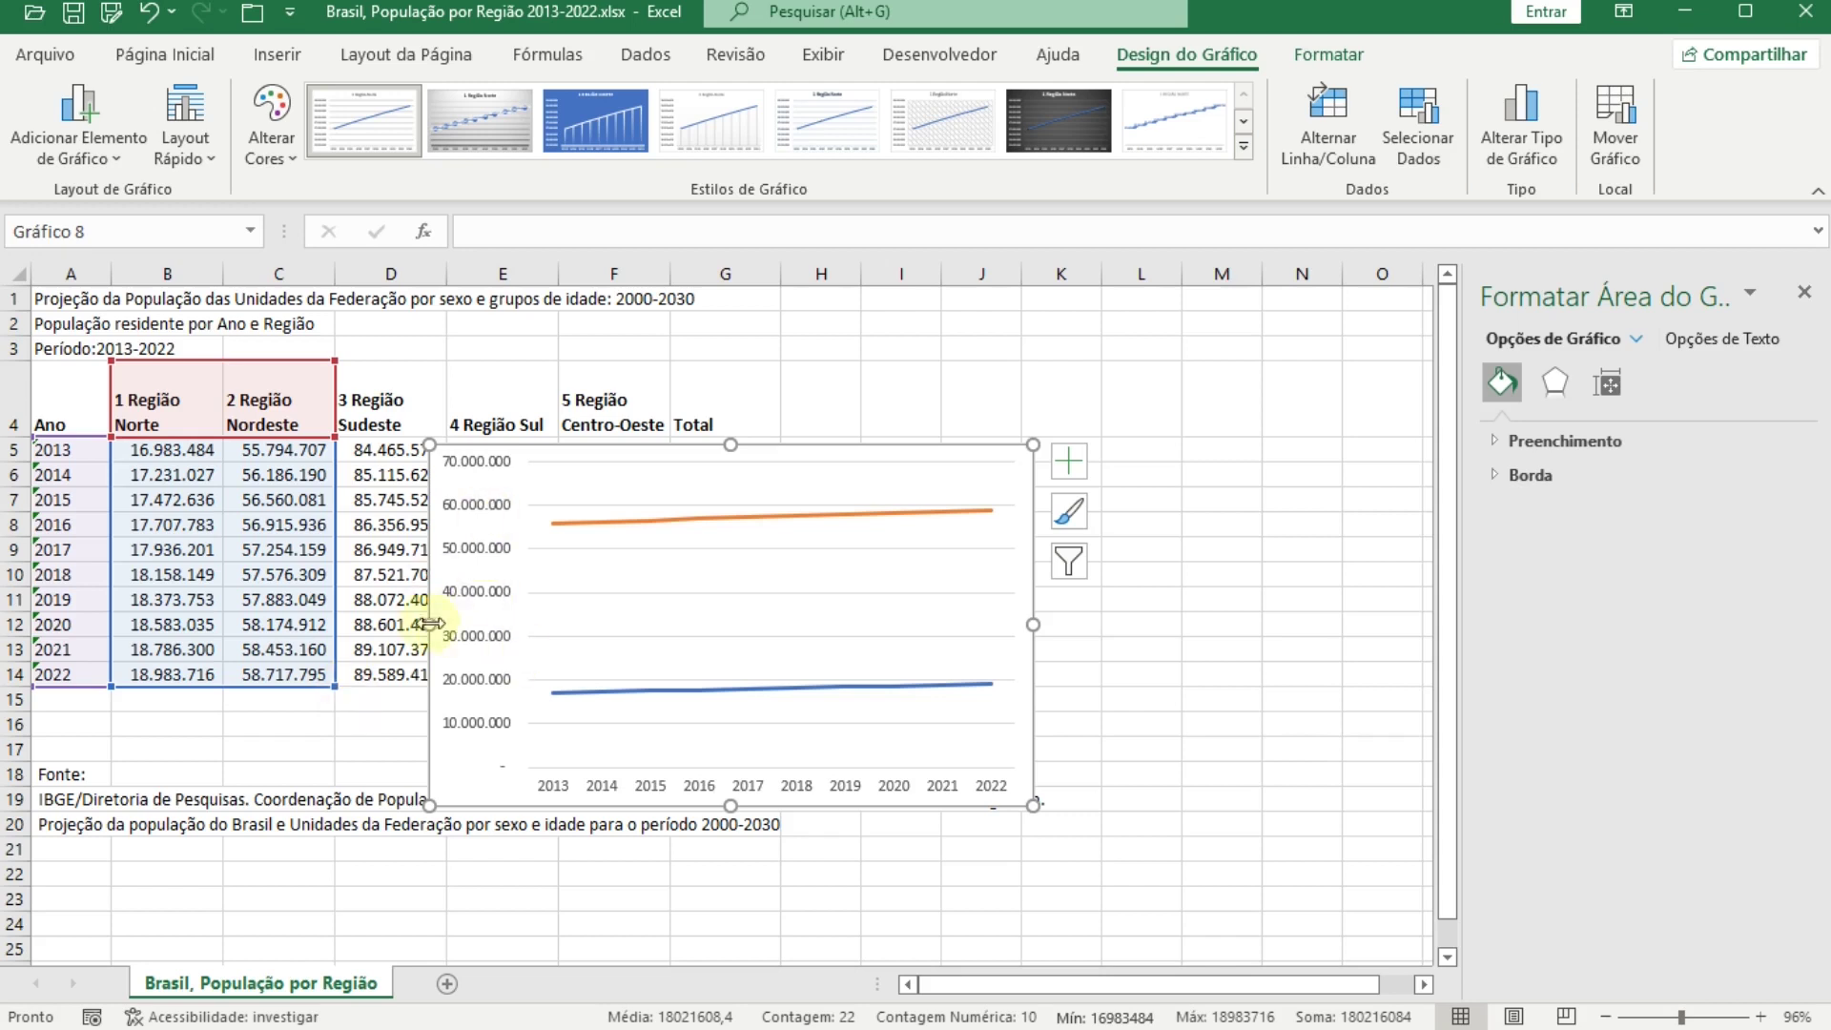
pyautogui.moveTo(116, 682)
pyautogui.mouseDown()
pyautogui.moveTo(279, 683)
pyautogui.moveTo(111, 685)
pyautogui.mouseUp()
pyautogui.moveTo(873, 456); pyautogui.dragTo(1183, 351)
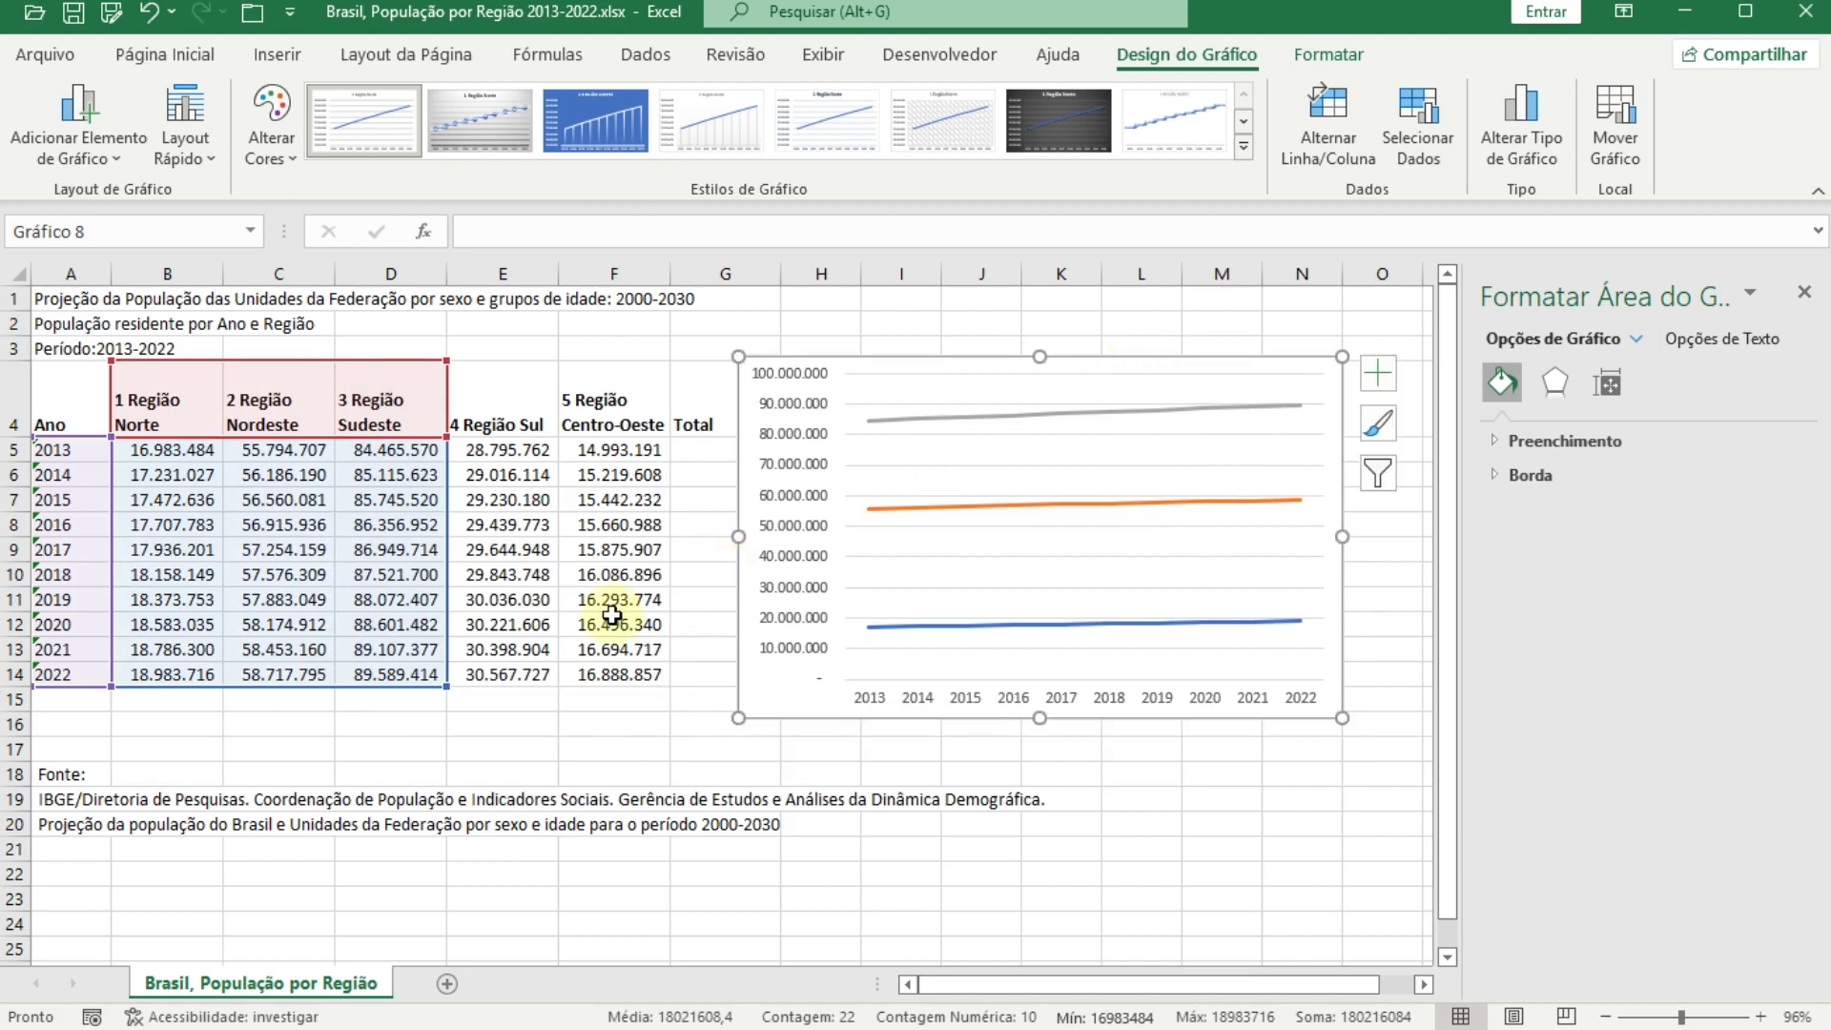
pyautogui.moveTo(446, 684); pyautogui.dragTo(625, 691)
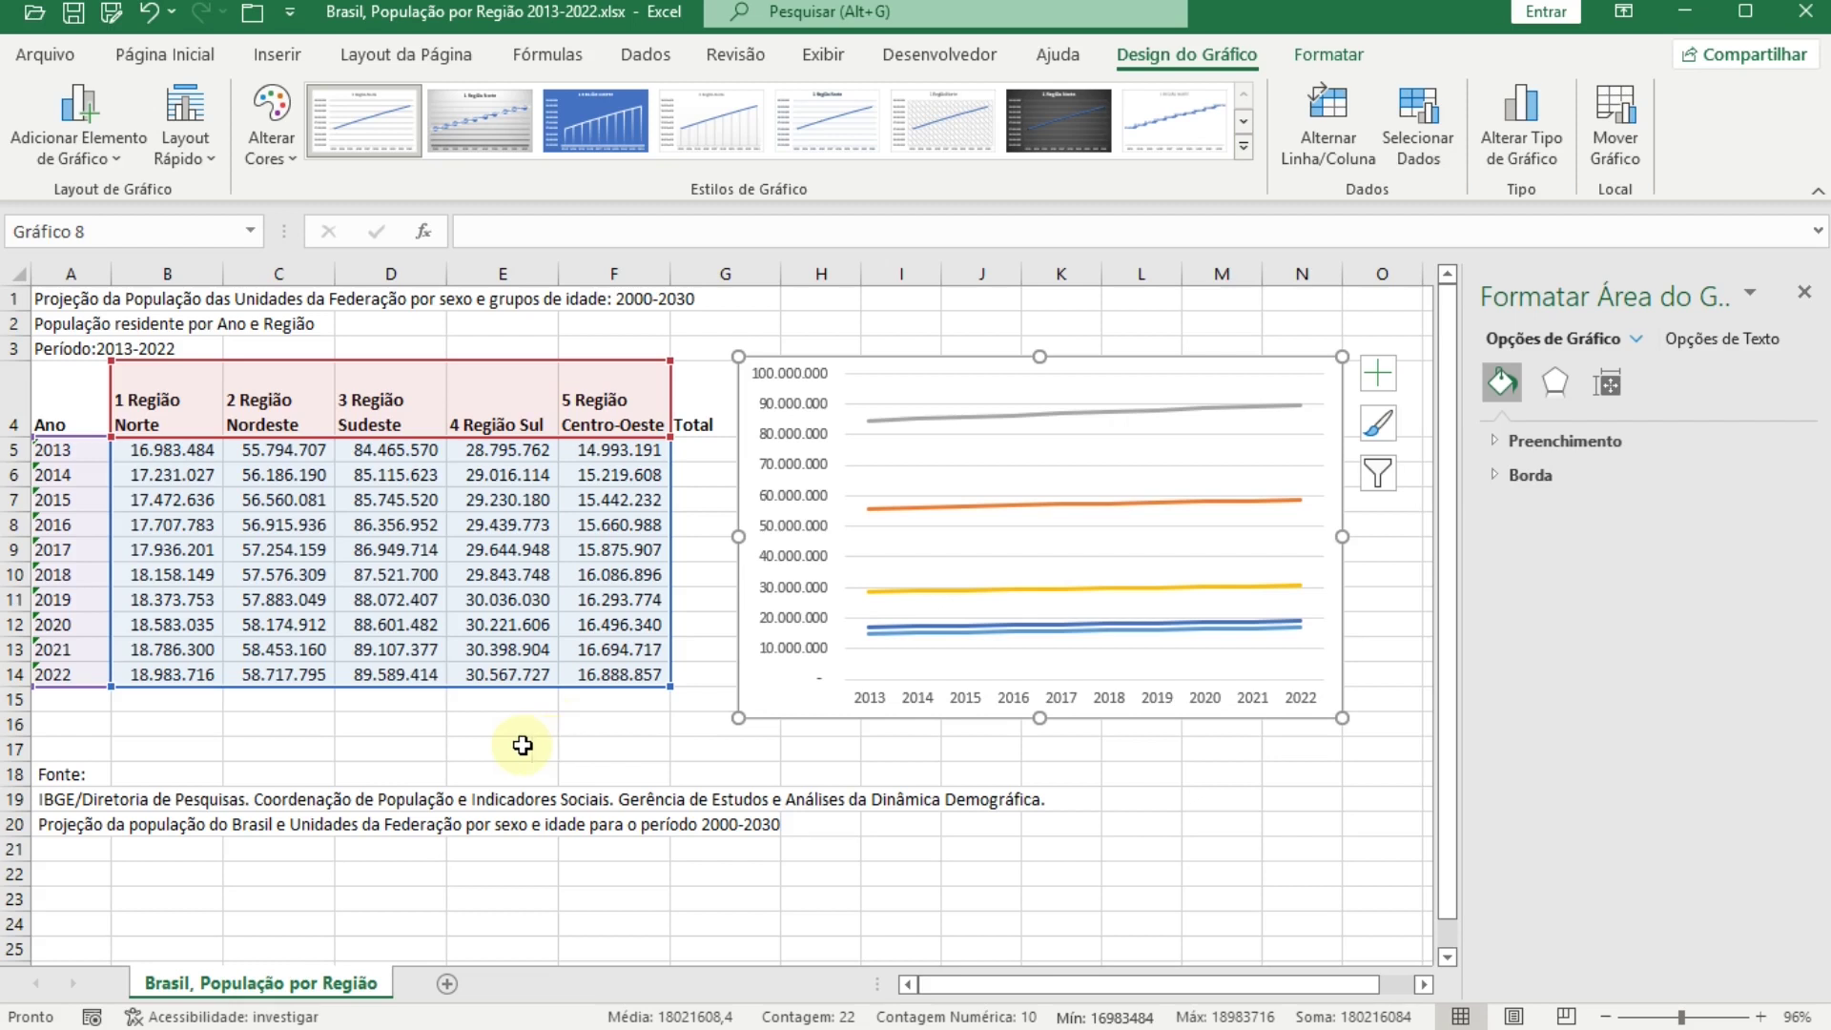
# Step: Narrow the line chart's data range to only 5 Região Centro-Oeste, and widen it back toward the 3 Região Sudeste column
pyautogui.moveTo(112, 685); pyautogui.dragTo(558, 687)
pyautogui.click(850, 524)
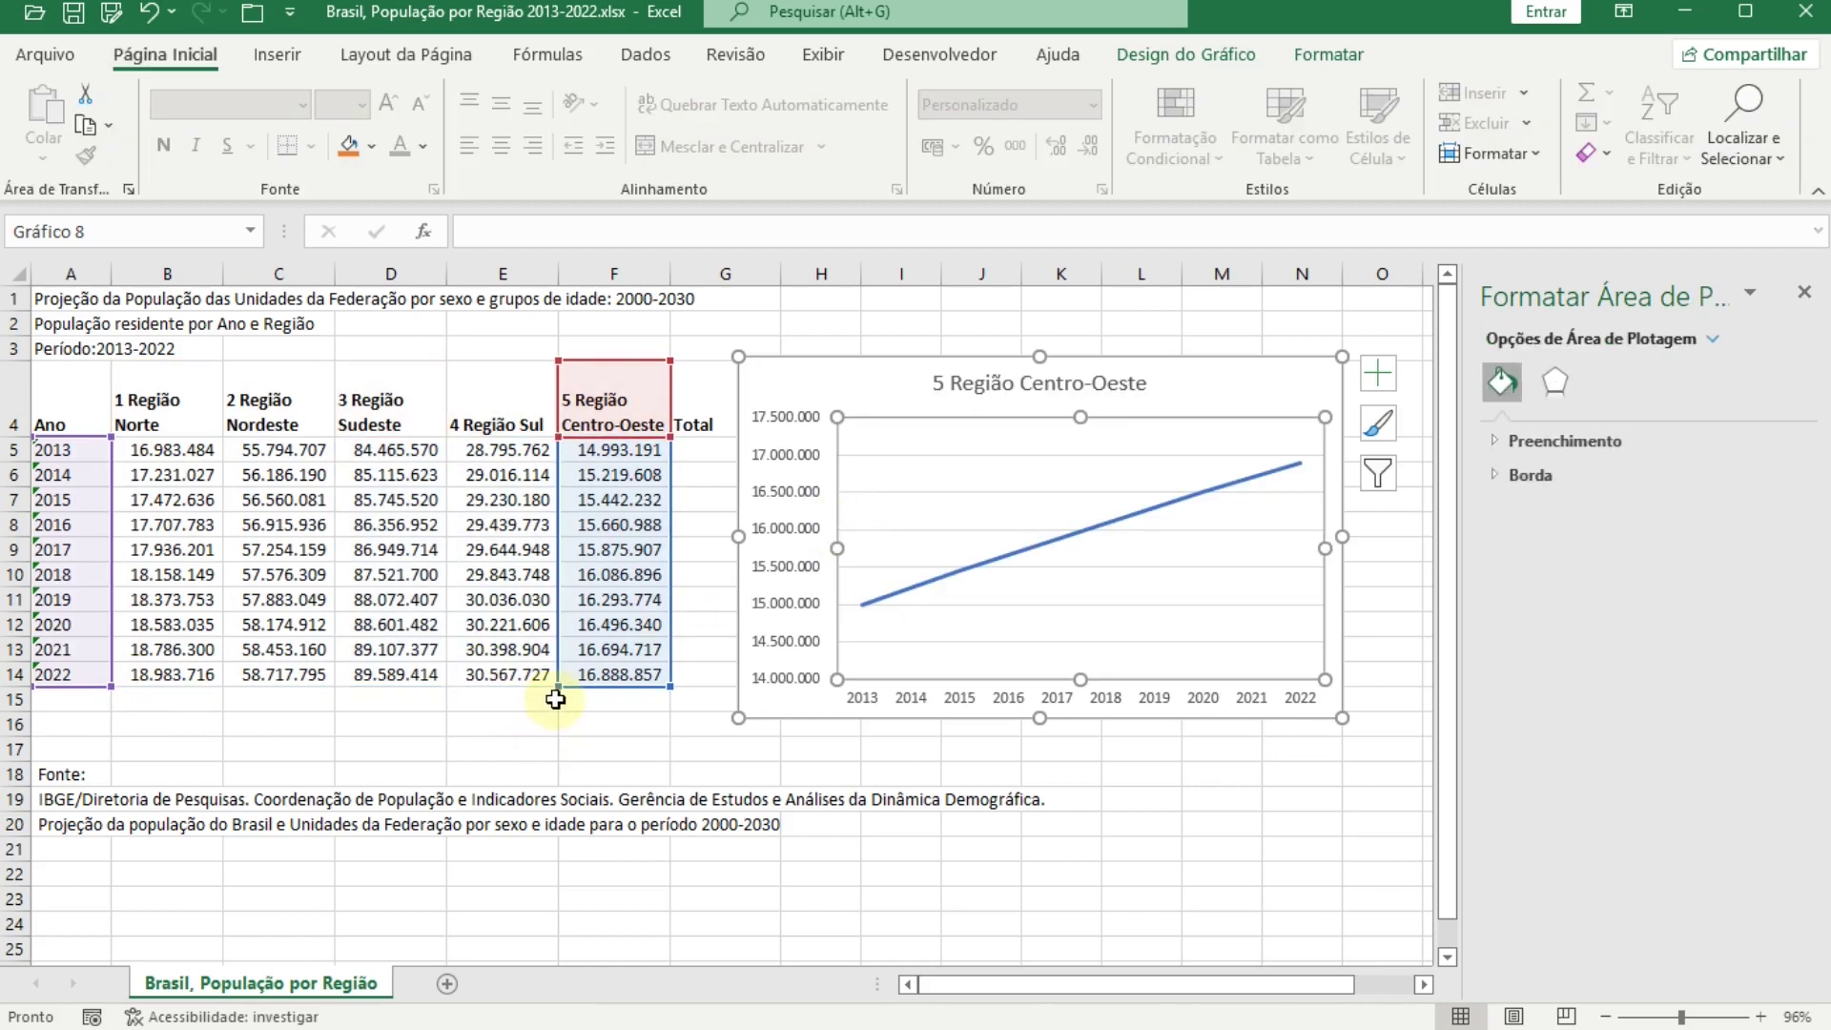
pyautogui.moveTo(558, 687); pyautogui.dragTo(392, 708)
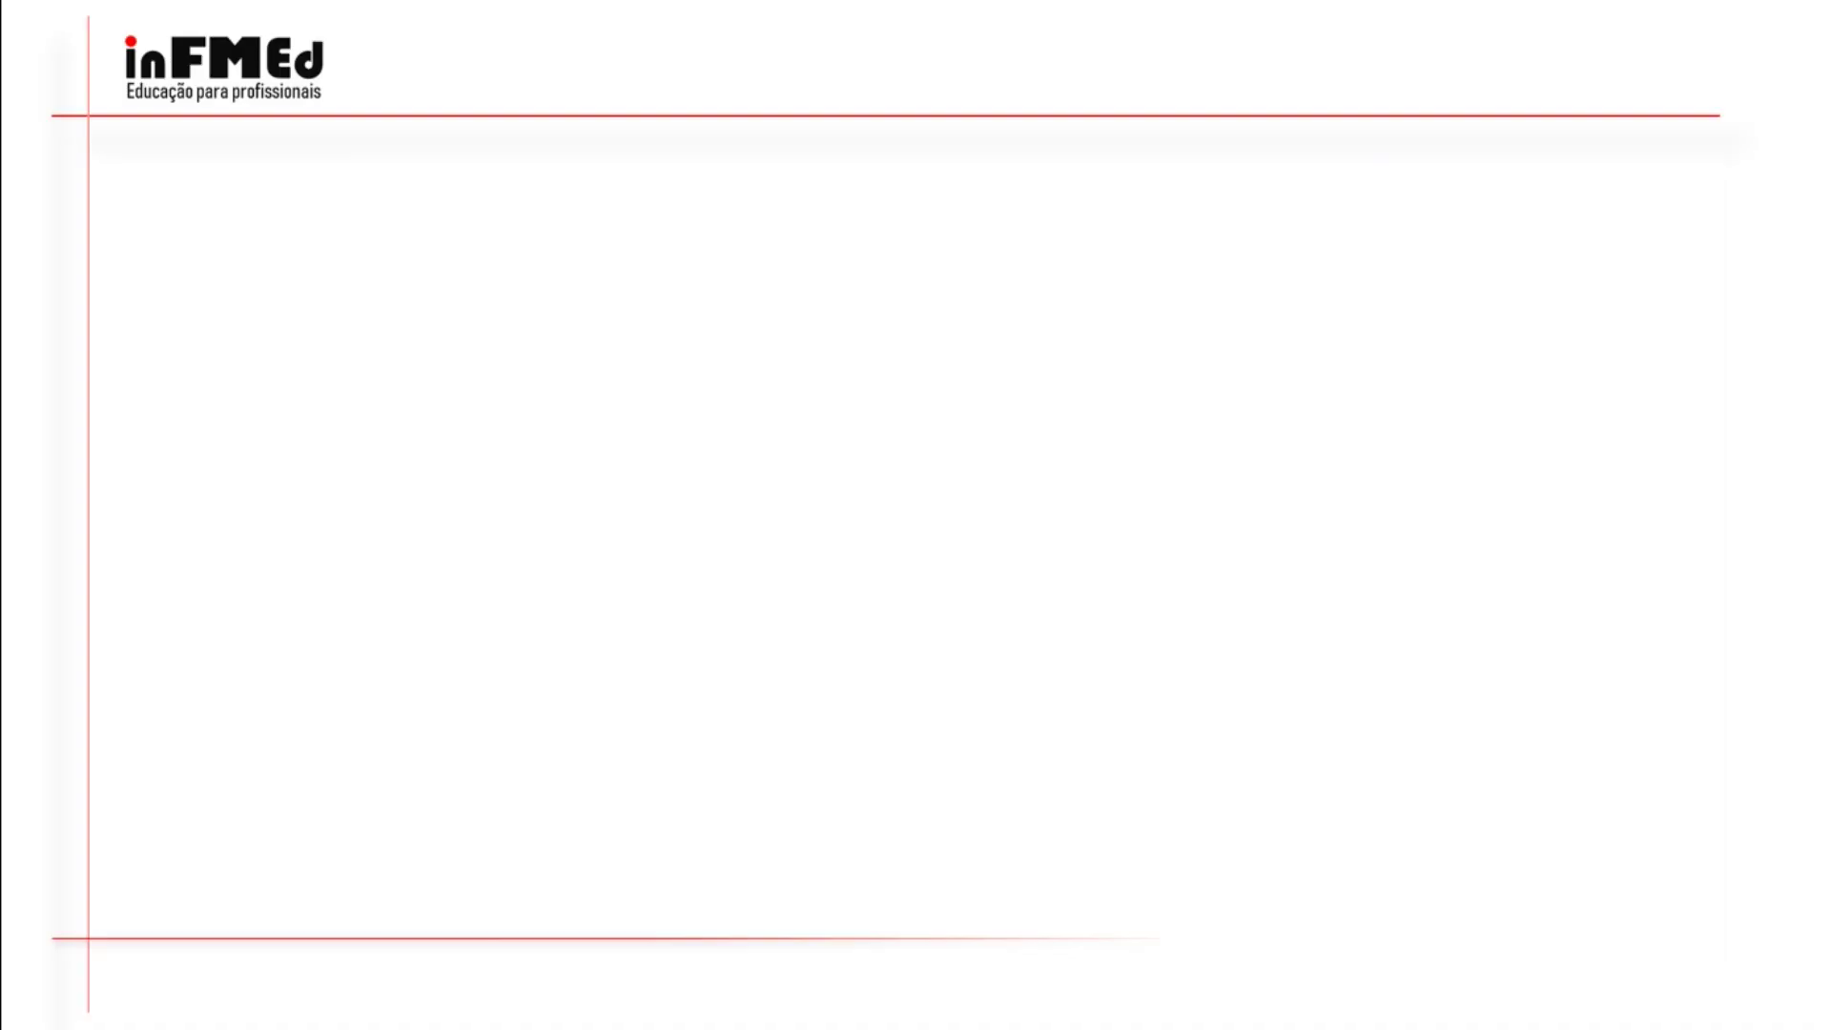